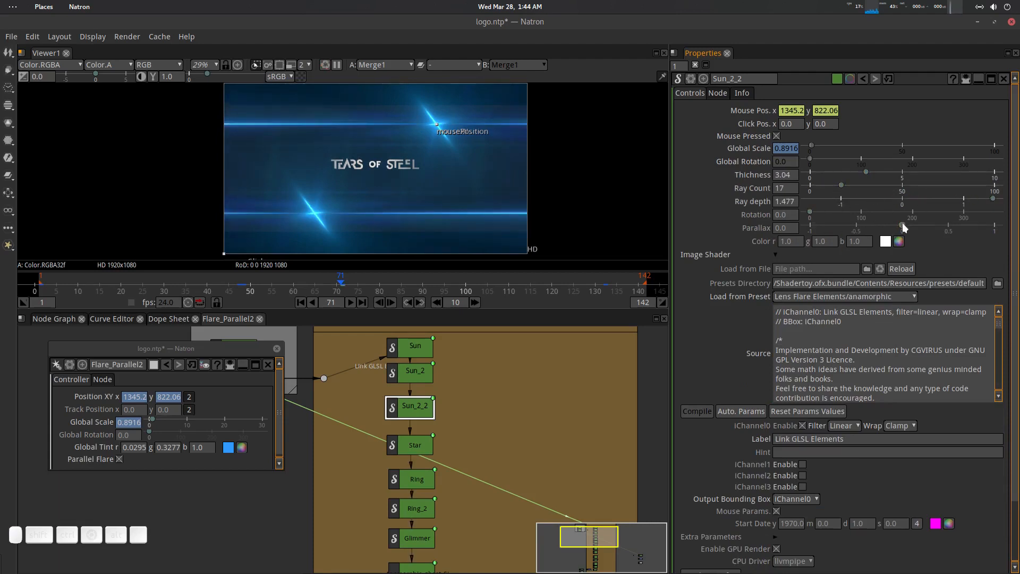
- Set the Sun_2_2 node's Parallax to 0.536 and its Thickness to 6.90
drag(903, 225, 952, 225)
drag(833, 173, 937, 177)
scroll(397, 151, down, 1)
- Play the logo flare animation from the first frame with the viewer overlays hidden
click(301, 302)
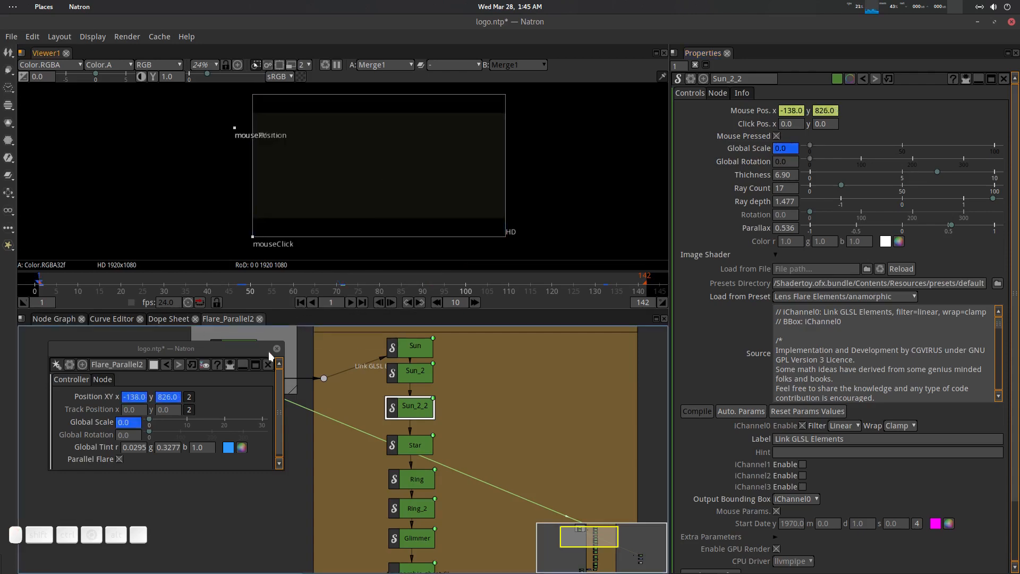
drag(393, 196, 402, 203)
key(o)
click(55, 320)
click(351, 303)
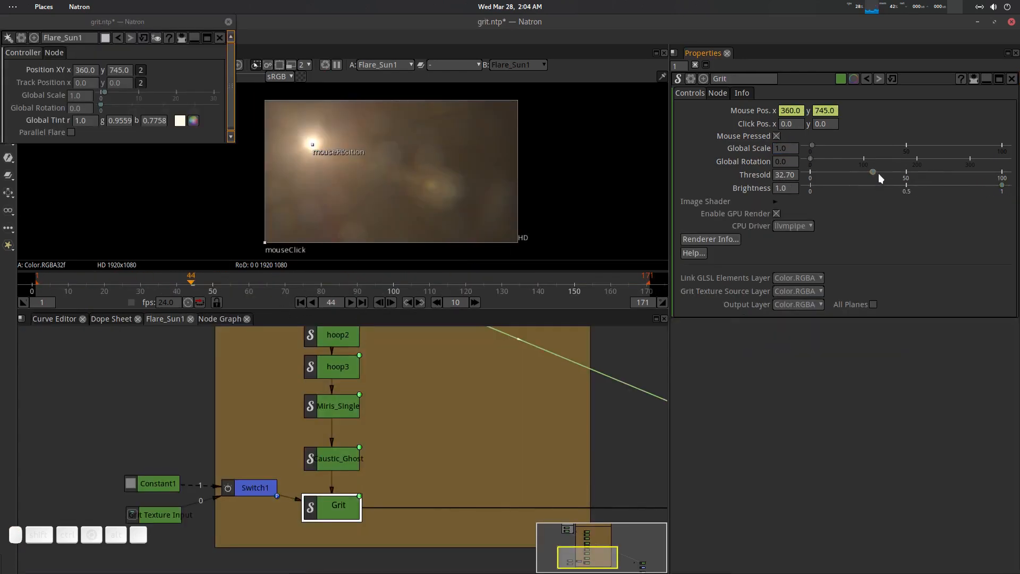
- Set the Grit node's Thresold to 43.80 and reposition the sun flare to about x 1721, y 824
drag(879, 173, 899, 176)
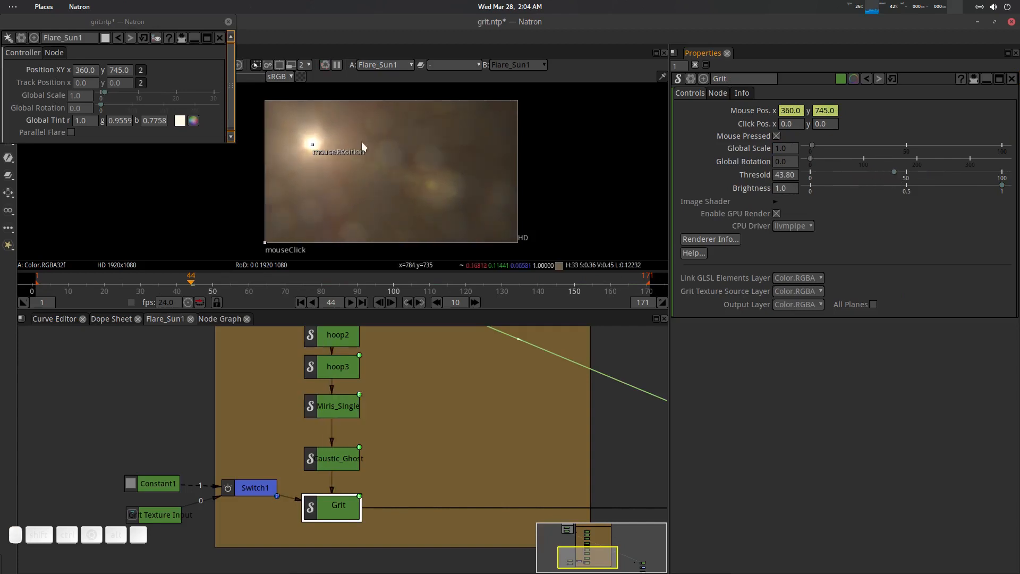
drag(312, 145, 492, 135)
click(56, 319)
- Rearrange the main node graph and add a Merge node after Flare_Sun1, with the Read2 footage as its B input
click(219, 320)
scroll(378, 392, down, 2)
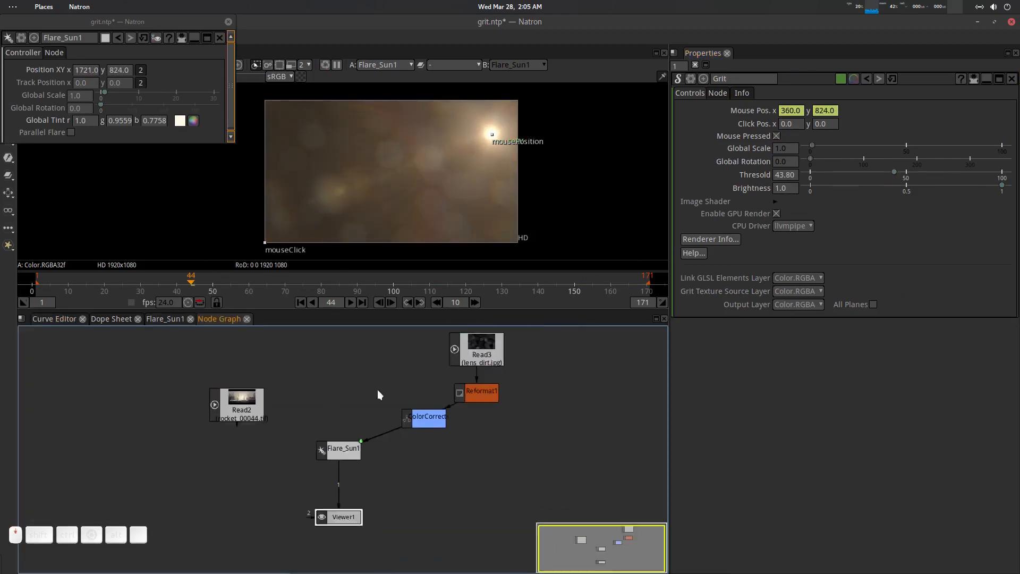
drag(378, 391, 411, 422)
drag(275, 436, 265, 389)
drag(370, 482, 371, 450)
drag(375, 548, 375, 567)
click(396, 507)
key(m)
drag(432, 499, 246, 392)
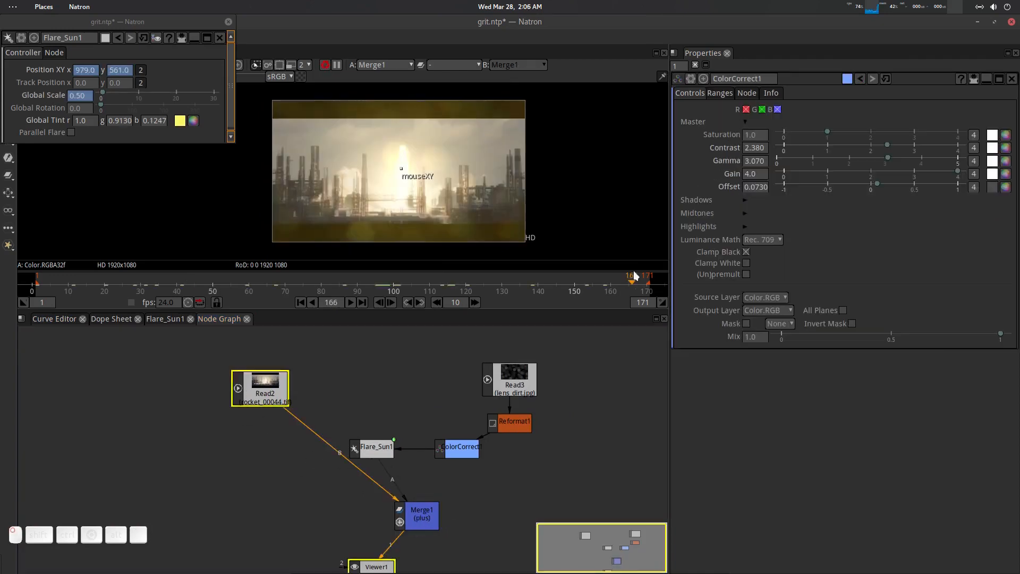
- Move and enlarge the Flare_Sun1 flare near the clip's end, and set its Global Tint to blue (0.0612, 0.2195, 1.0)
drag(407, 165, 403, 153)
drag(105, 94, 111, 97)
click(180, 121)
click(189, 71)
click(234, 214)
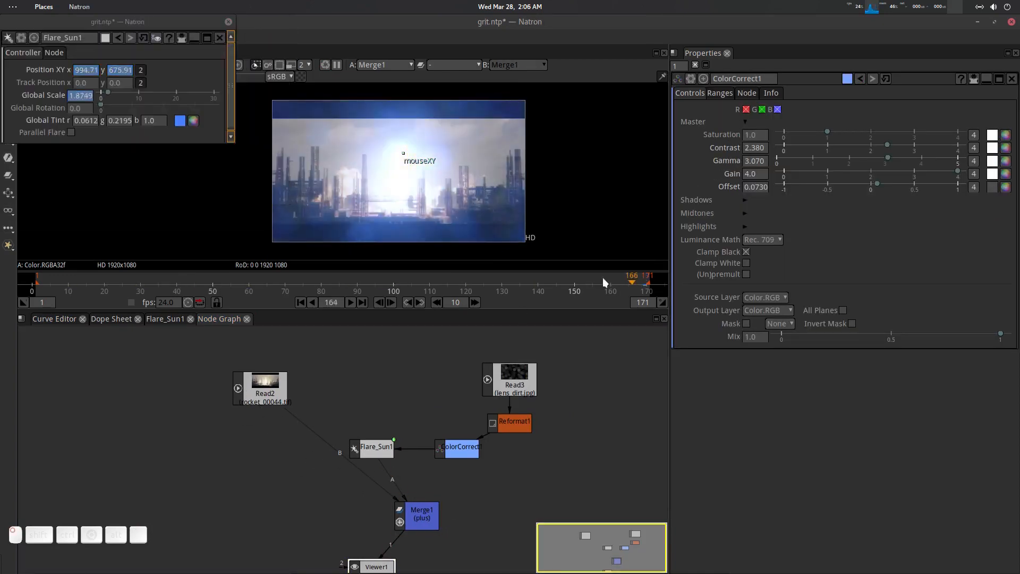
- Return to the first frame and change Flare_Sun1's Global Tint to yellow-green (red 221, green 255, blue 107)
drag(605, 283, 136, 292)
click(301, 303)
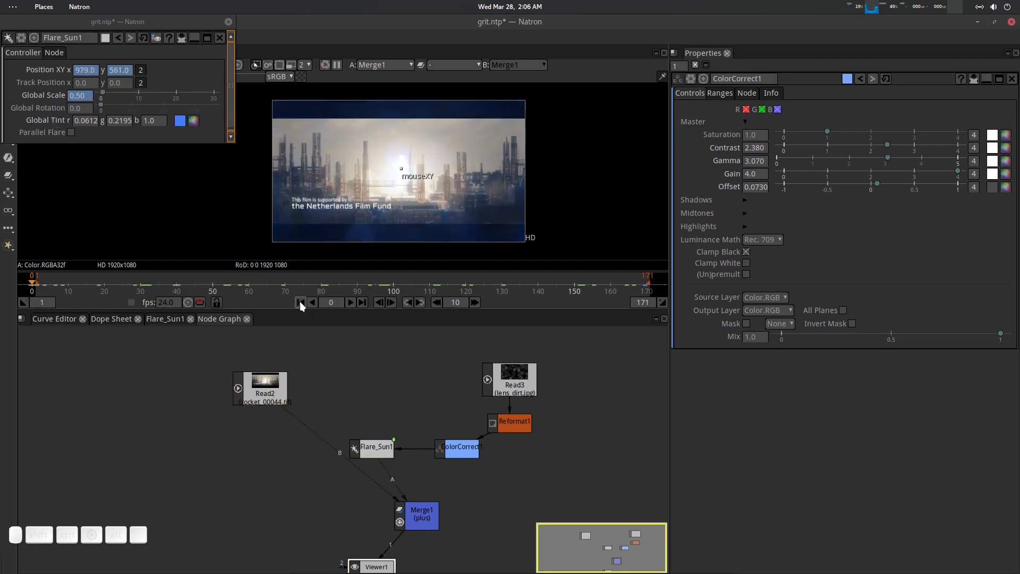
click(194, 121)
click(230, 80)
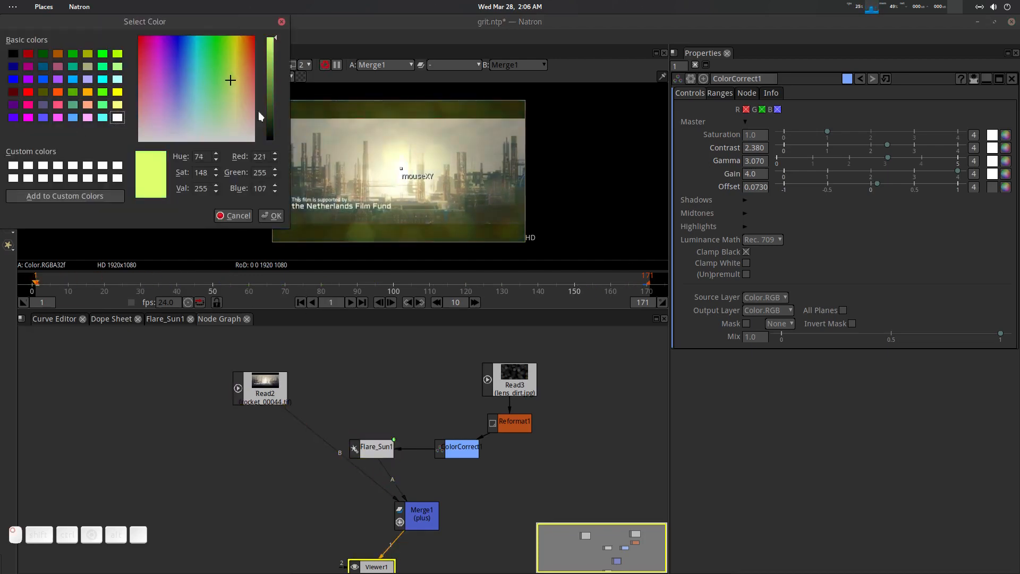
key(Return)
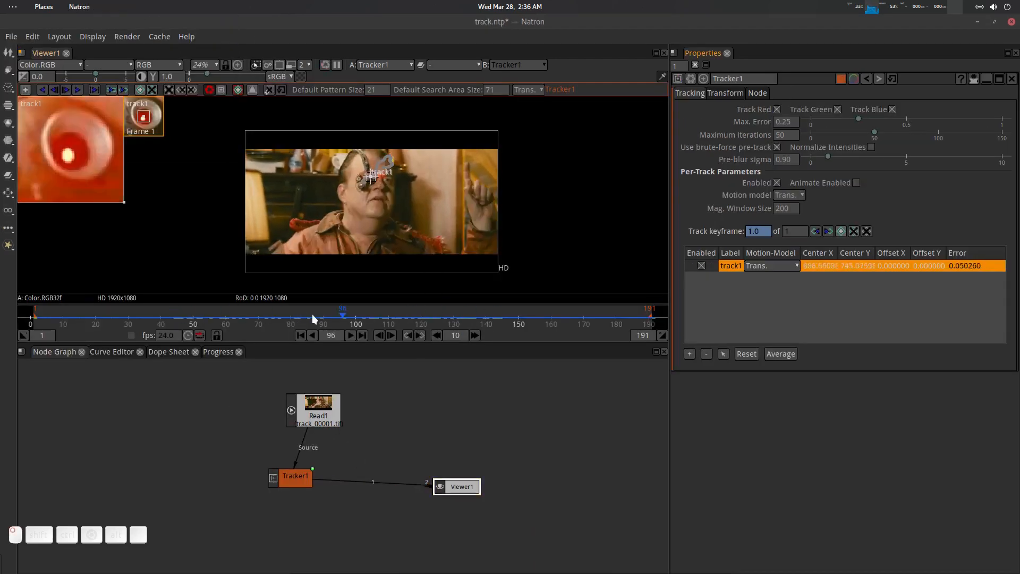
- At the first frame, set Tracker1's Motion Type to Match-Move and choose its Transform Type
drag(312, 314, 73, 315)
click(314, 335)
click(732, 94)
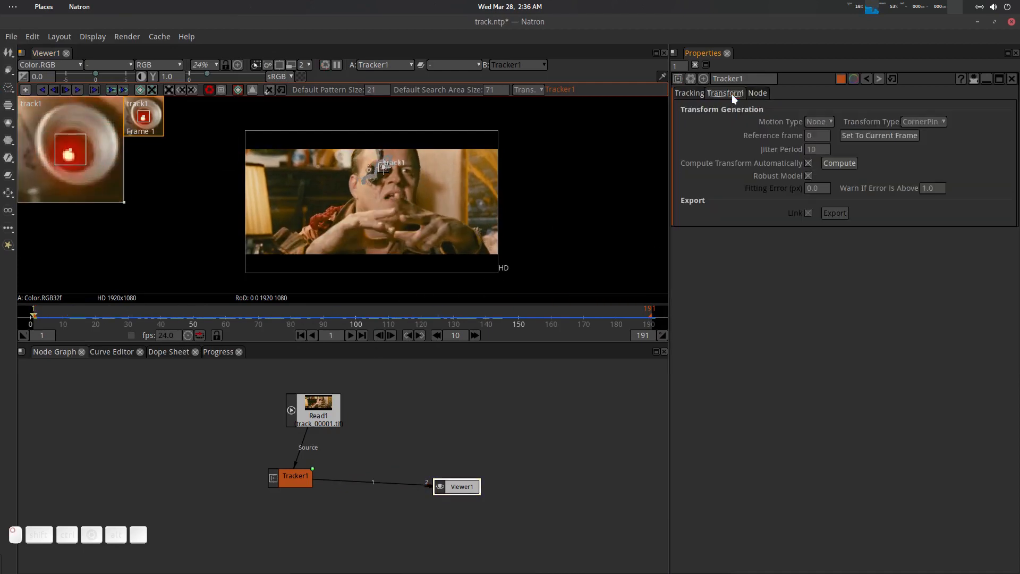
click(820, 121)
click(829, 151)
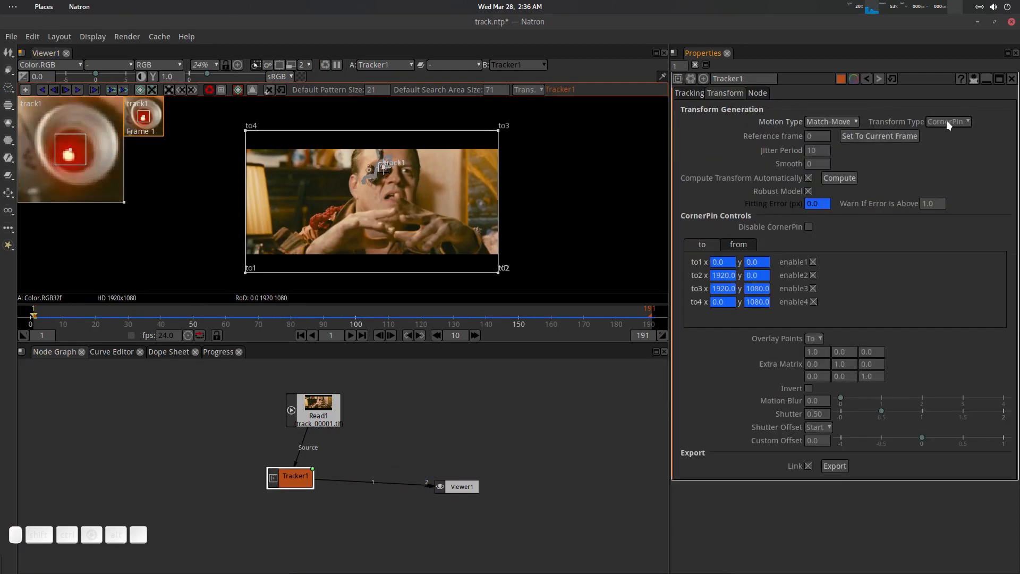
click(949, 123)
click(955, 134)
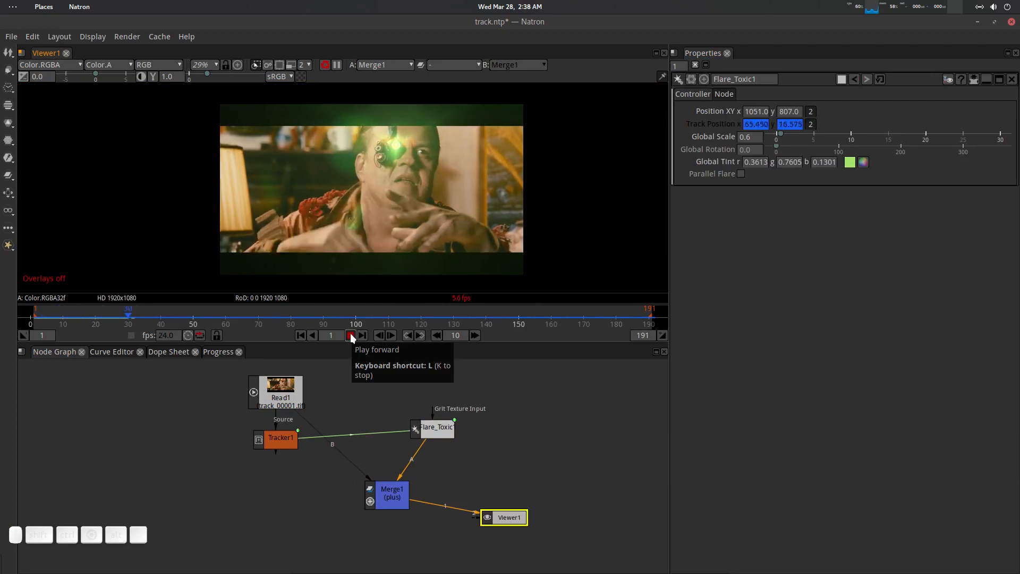
- Set the Rotation of the Sun node in Flare_Toxic1 to 90, Scale X to 0.0 and Scale Y to 1.99
click(239, 318)
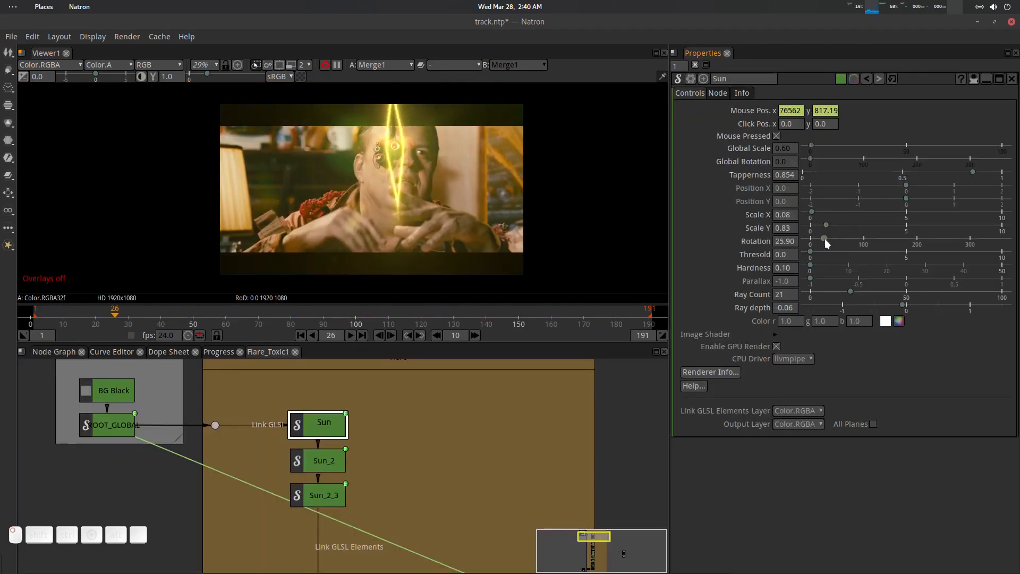
mouse_move(825, 238)
mouse_down()
mouse_move(855, 242)
mouse_move(825, 253)
mouse_up()
text(90)
key(Return)
drag(812, 211, 808, 210)
mouse_move(824, 252)
mouse_down()
mouse_move(840, 252)
mouse_move(813, 254)
mouse_up()
drag(859, 227, 848, 232)
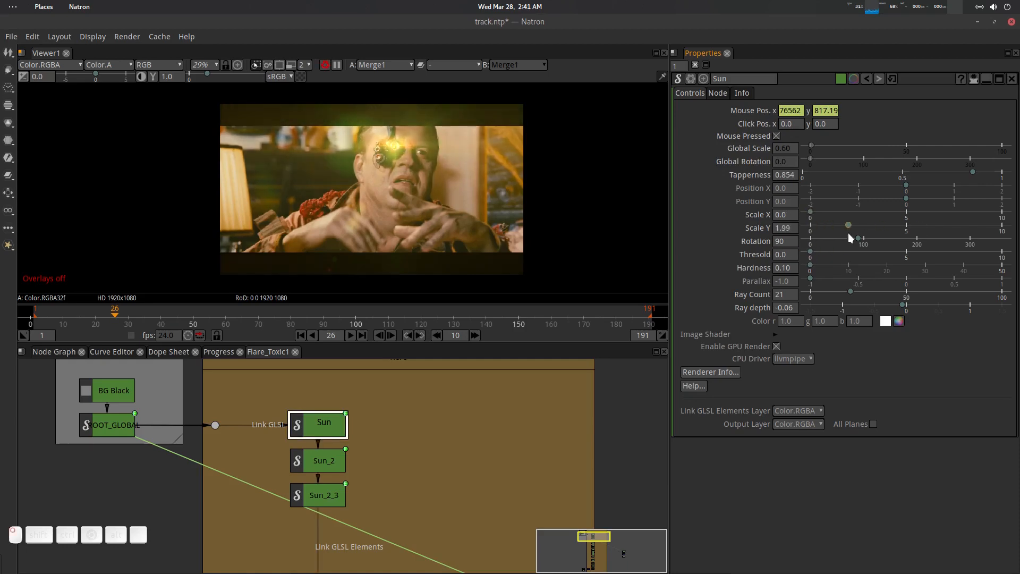
- Set the Sun node's Tapperness to 0.968, Scale Y to 2.30 and Ray Count to 24, and open its color selection
click(797, 267)
drag(973, 171, 995, 180)
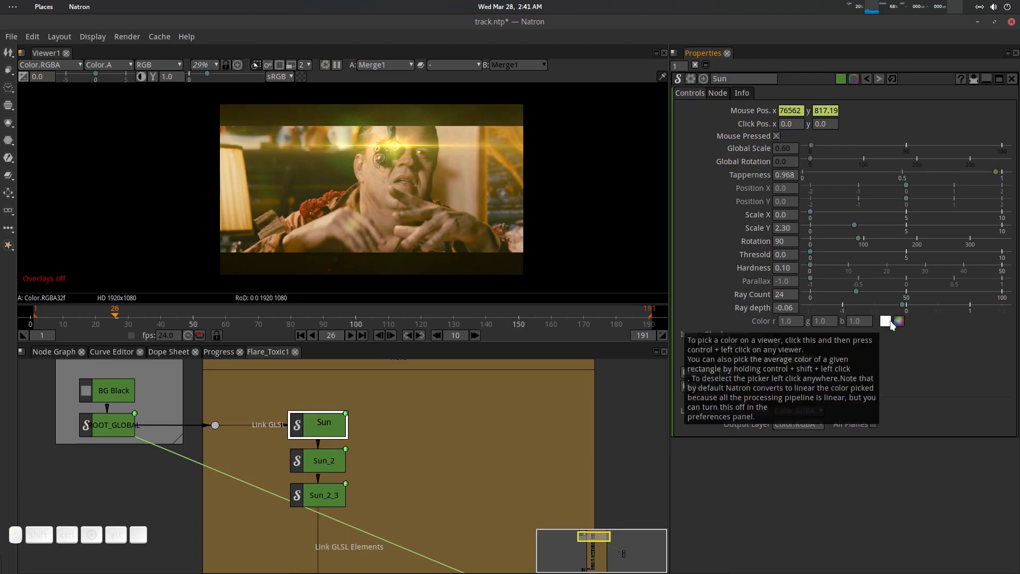
click(886, 321)
drag(553, 239, 613, 276)
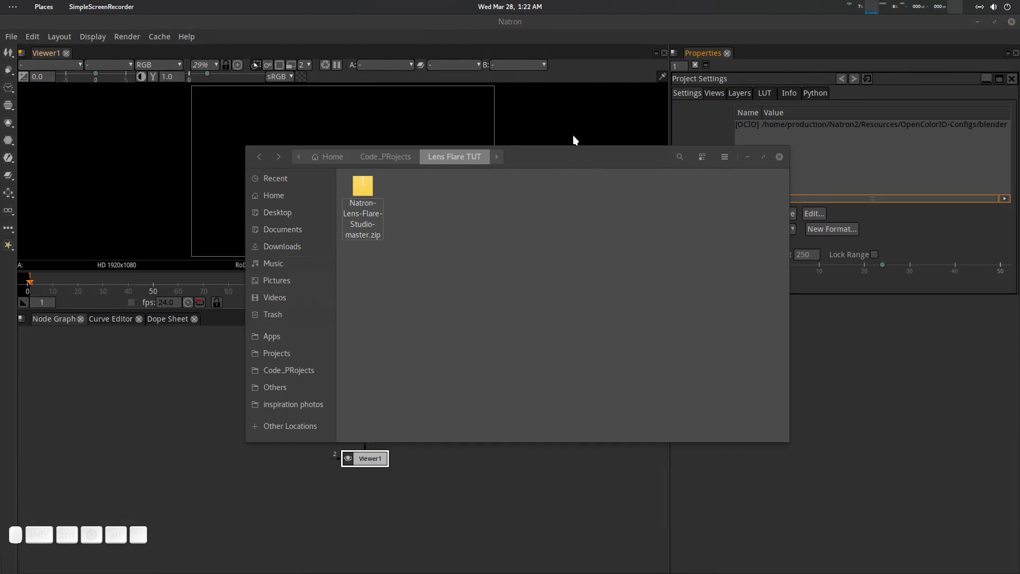
- Extract Natron-Lens-Flare-Studio-master.zip within the Lens Flare TUT folder in the file manager
drag(564, 158, 594, 158)
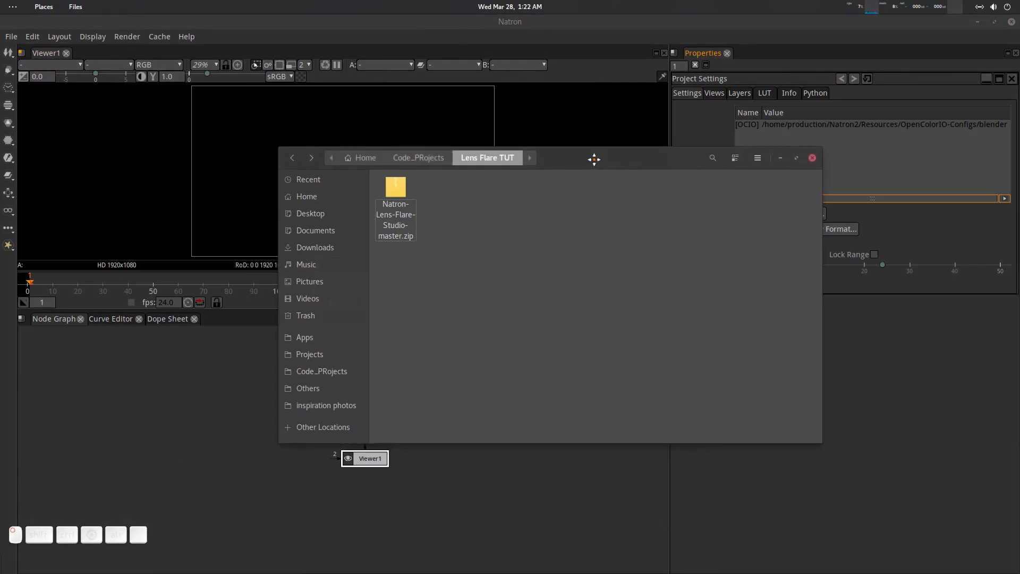
right_click(379, 199)
key(Escape)
right_click(392, 192)
key(Escape)
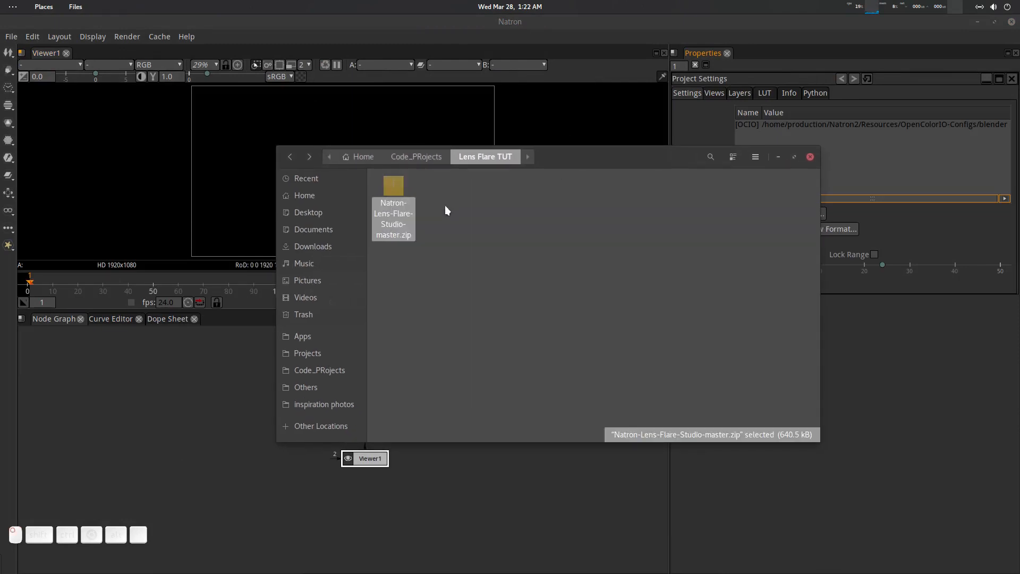
drag(580, 158, 657, 170)
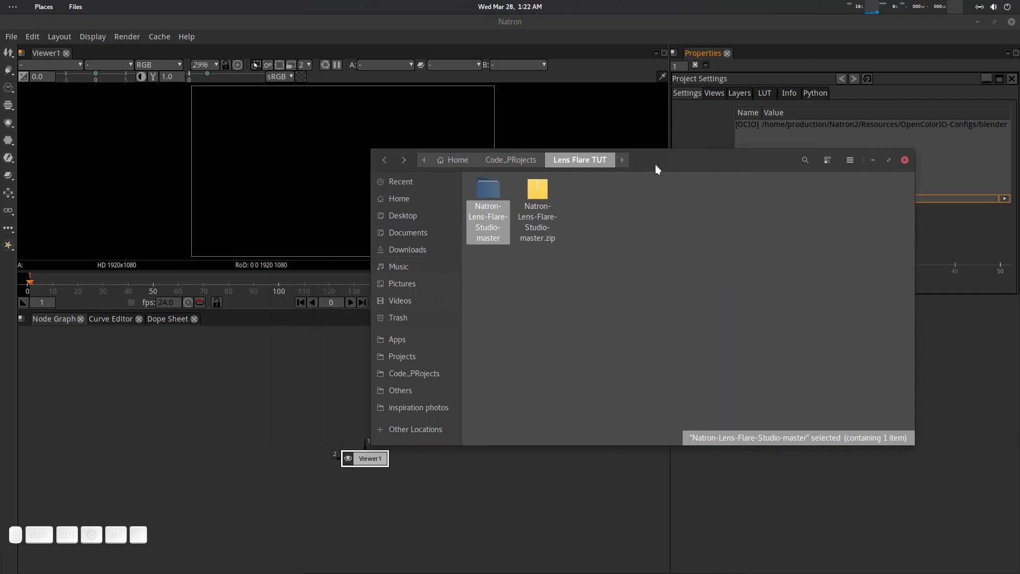
- Open the extracted Natron-Lens-Flare-Studio-master folder in the file manager
drag(502, 204, 1019, 276)
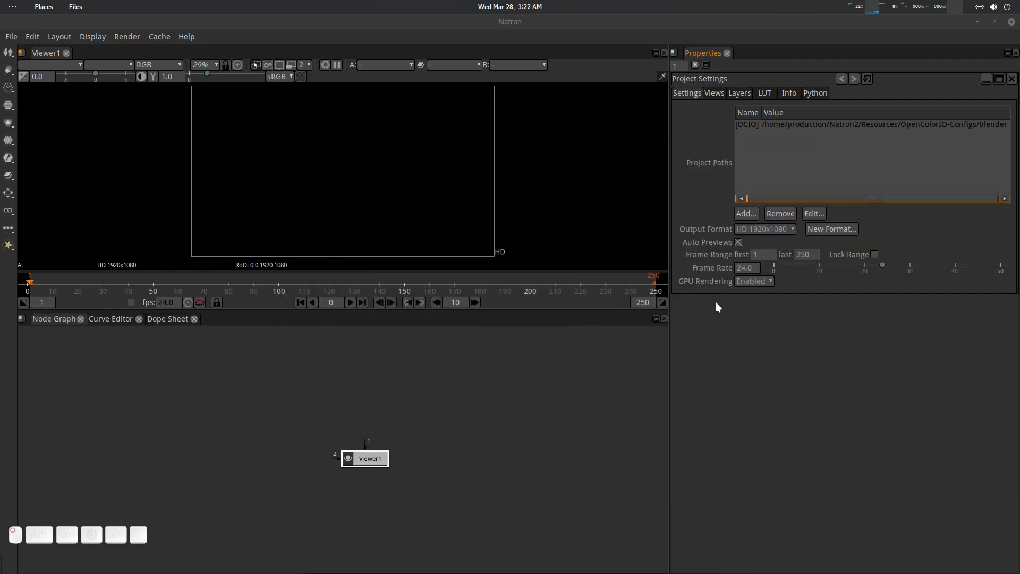
click(408, 369)
drag(355, 351, 390, 387)
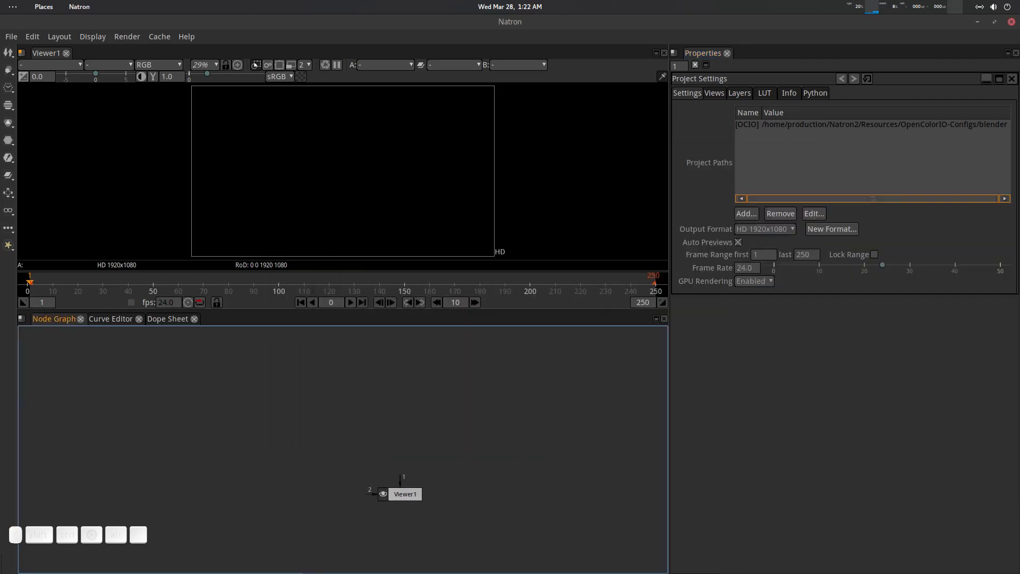
drag(1019, 183, 650, 183)
double_click(509, 215)
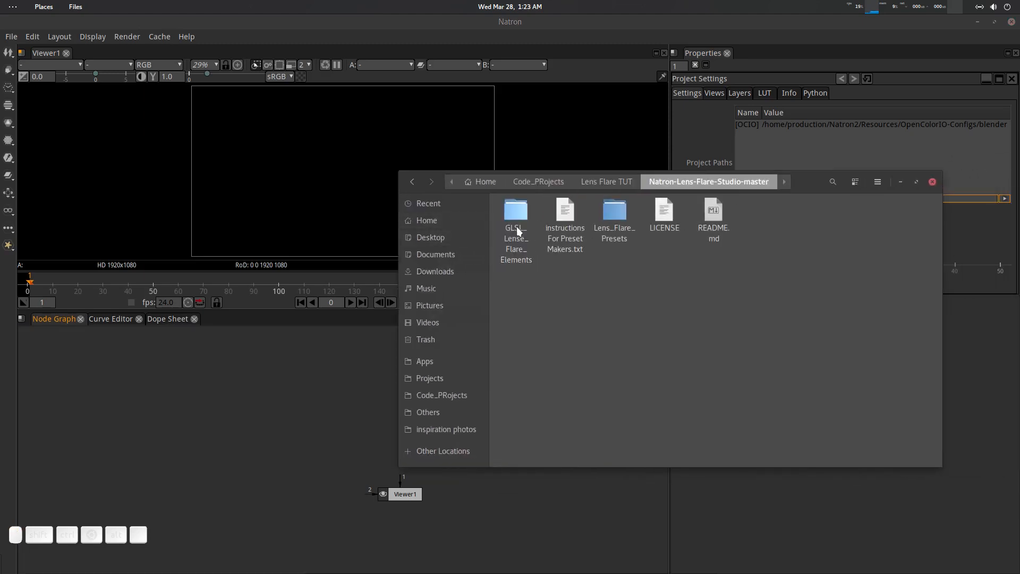
- Examine the GLSL_Lense_Flare_Elements and Lens_Flare_Presets folders among the extracted files
click(517, 227)
click(601, 227)
click(522, 228)
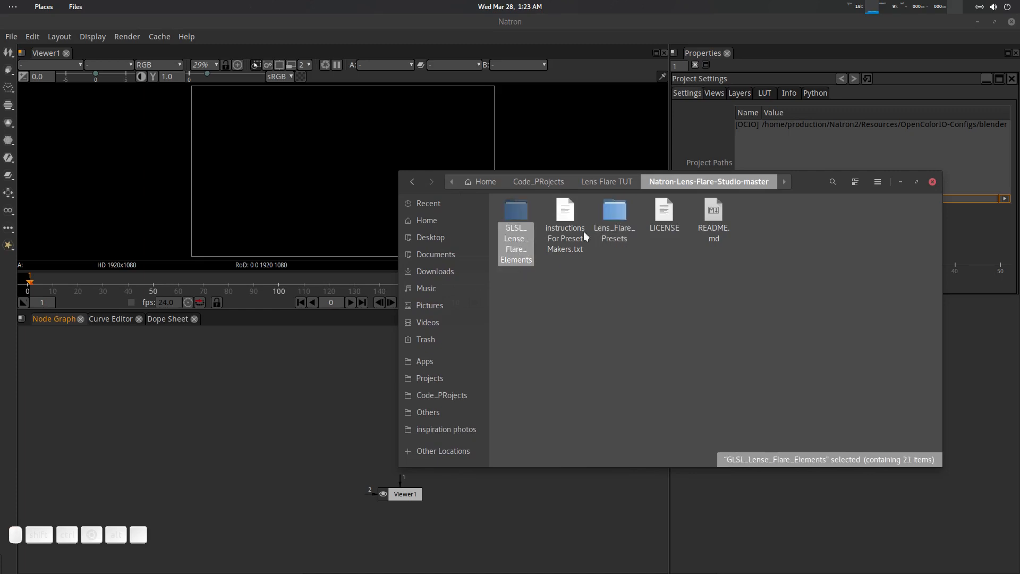
click(604, 231)
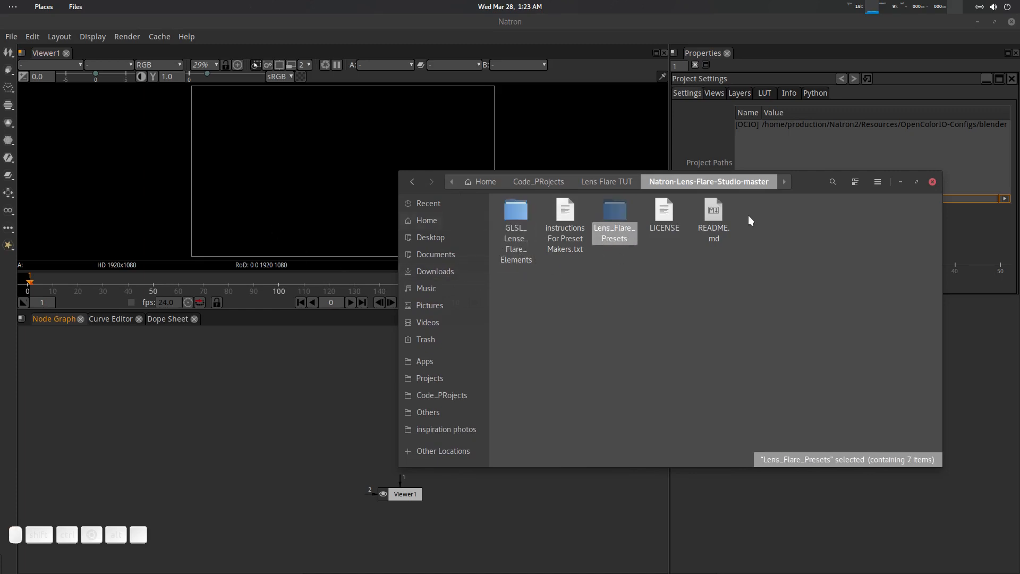
- Switch back to Natron, add a Shadertoy node above Viewer1 and connect it to the viewer
drag(811, 186, 1019, 127)
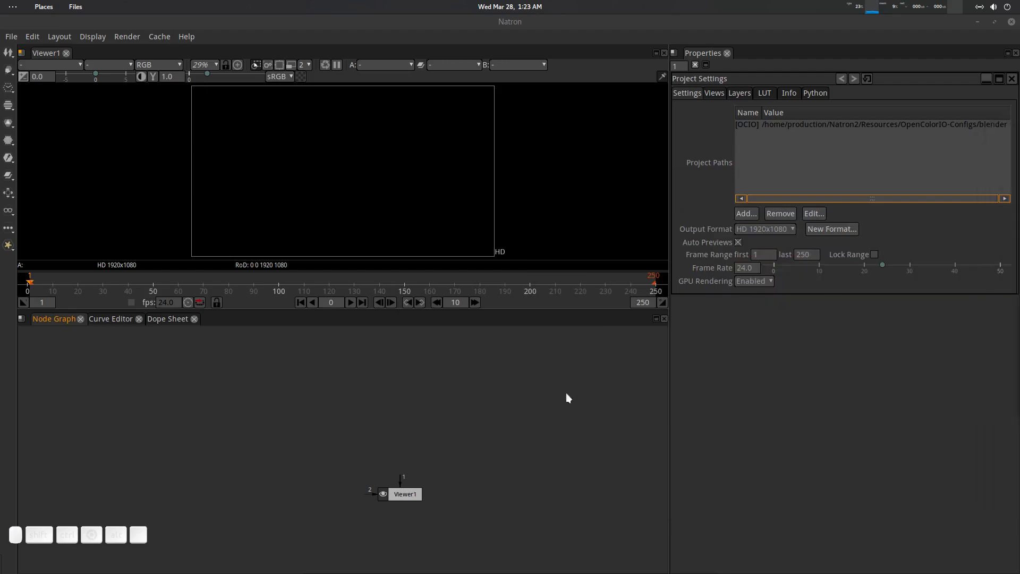
click(327, 387)
key(Tab)
key(Down)
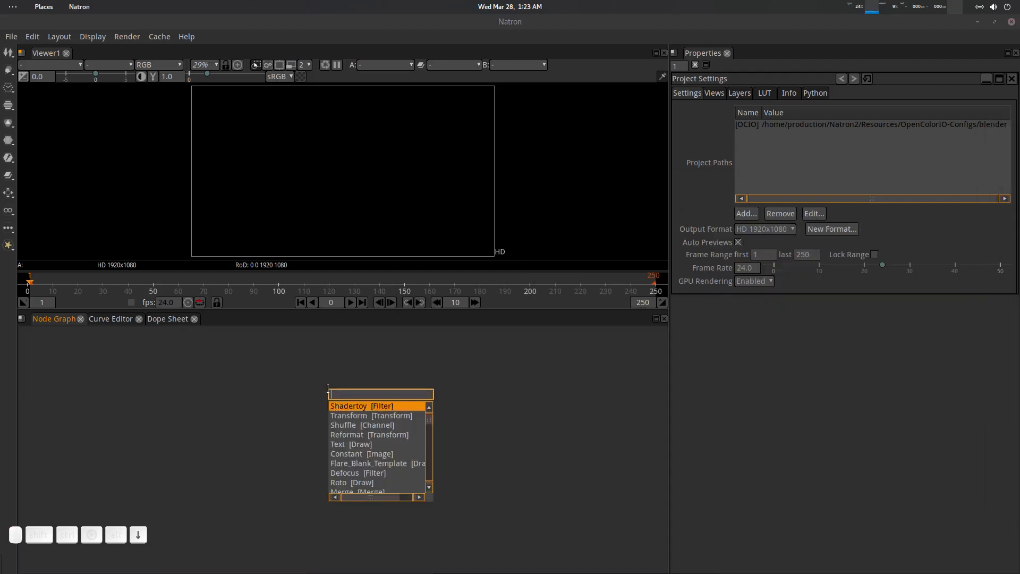
key(Return)
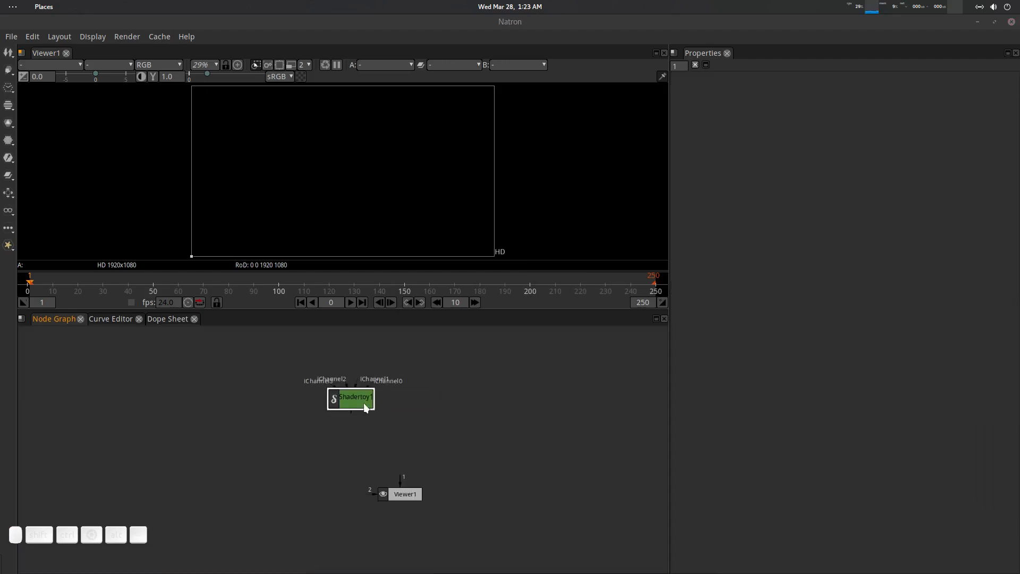
drag(365, 405, 417, 435)
key(1)
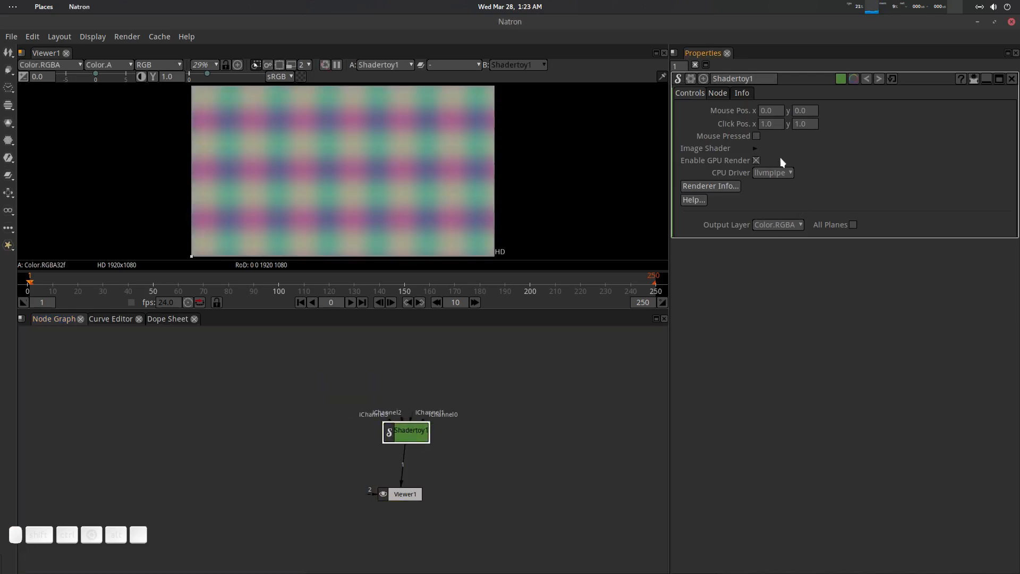
- Expand Shadertoy1's Image Shader settings and select the full Presets Directory path
click(755, 149)
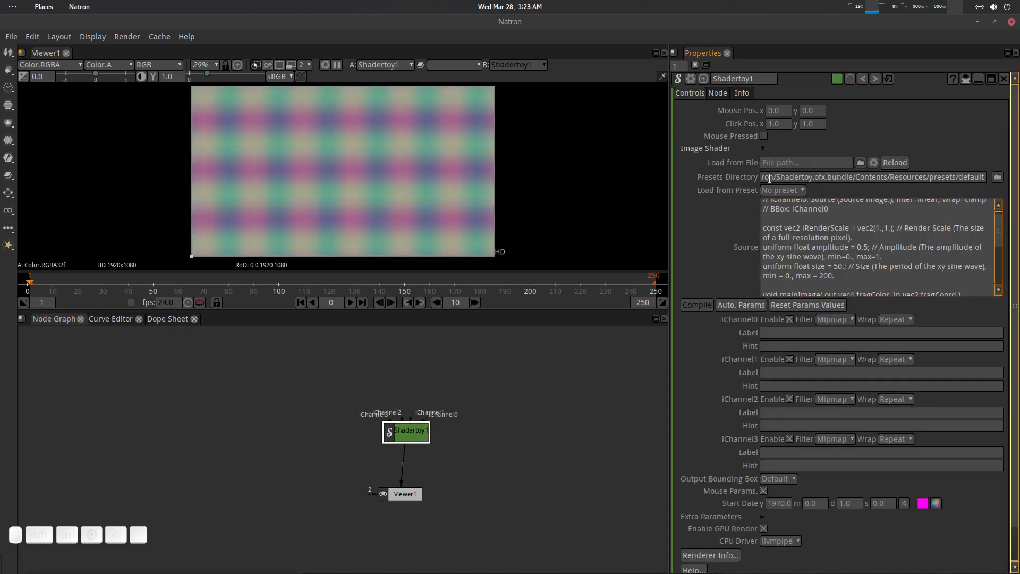
drag(761, 177, 870, 178)
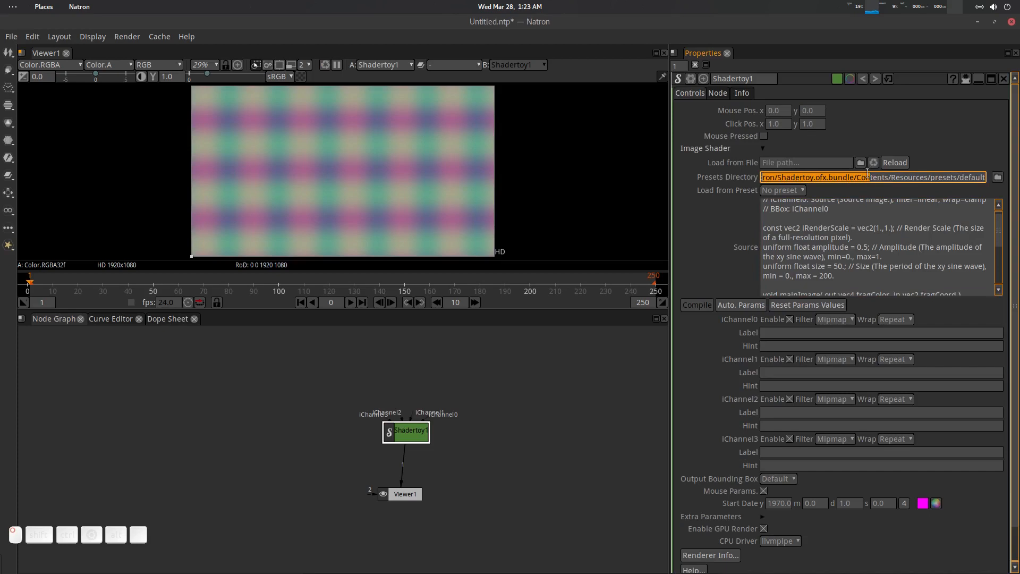
click(871, 178)
triple_click(870, 178)
triple_click(901, 175)
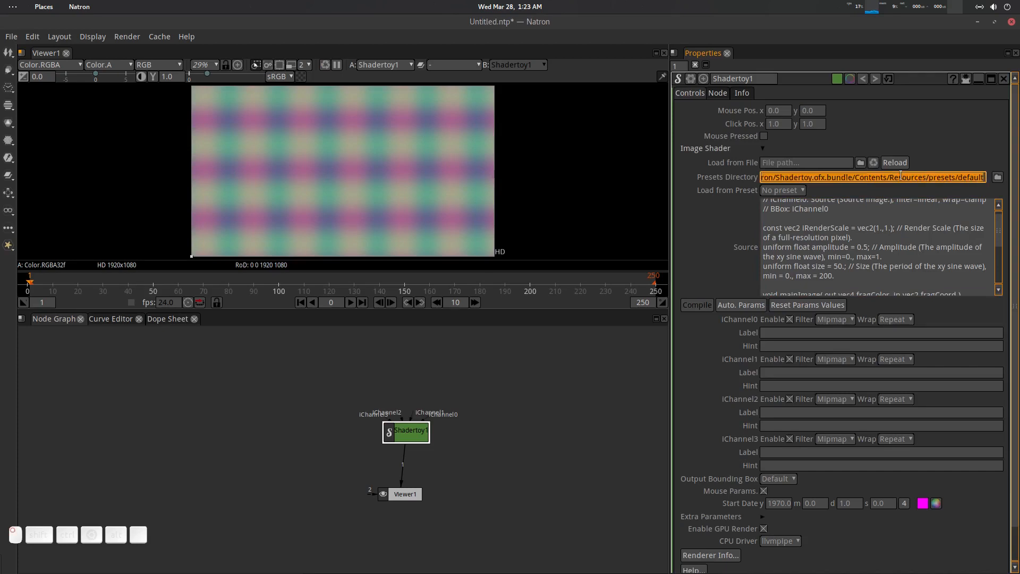
click(472, 387)
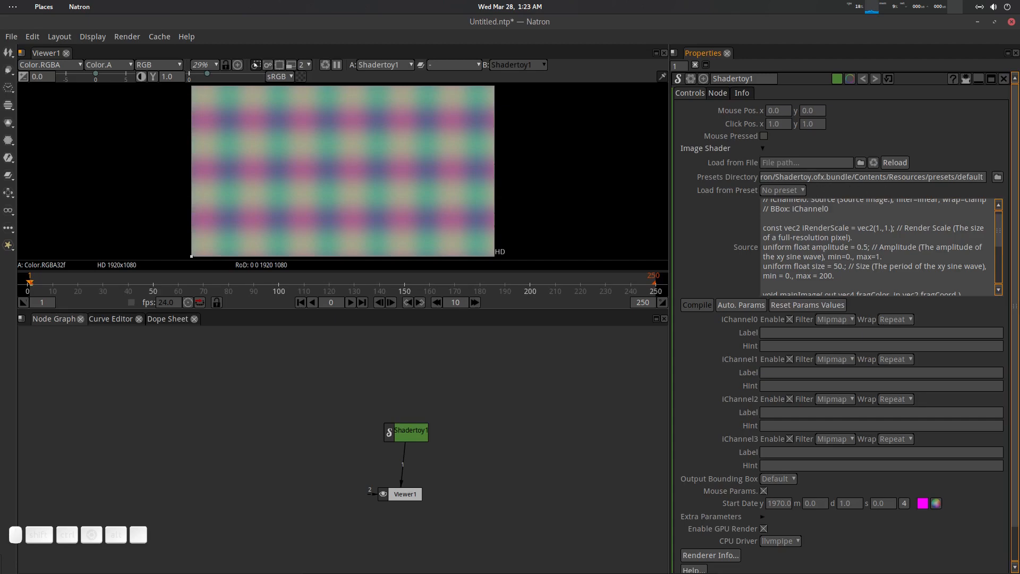
- Open a second file manager window at the Home folder and try entering the presets path as its location
drag(1019, 150, 656, 163)
click(620, 273)
key(ctrl+n)
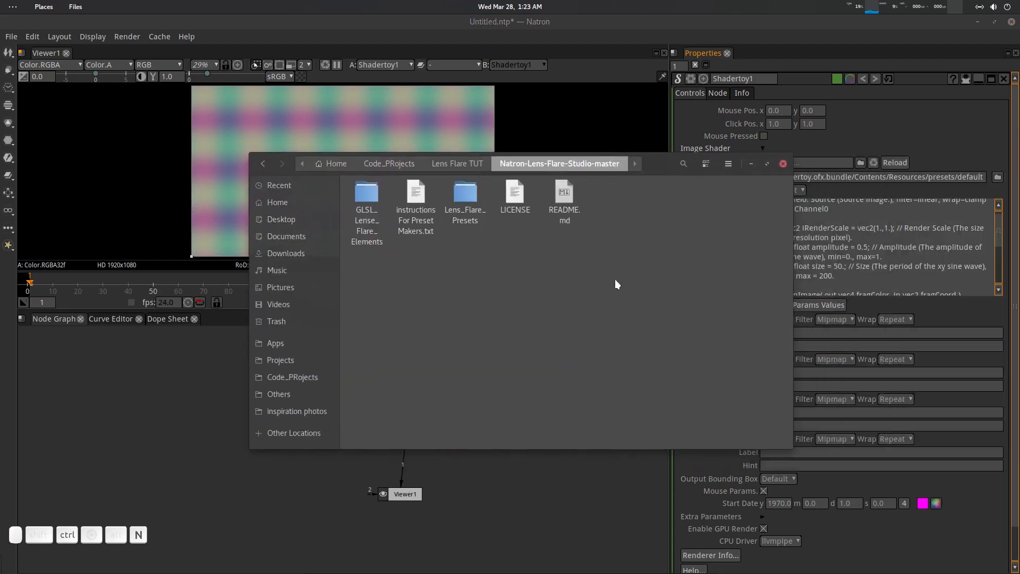
drag(395, 46, 443, 62)
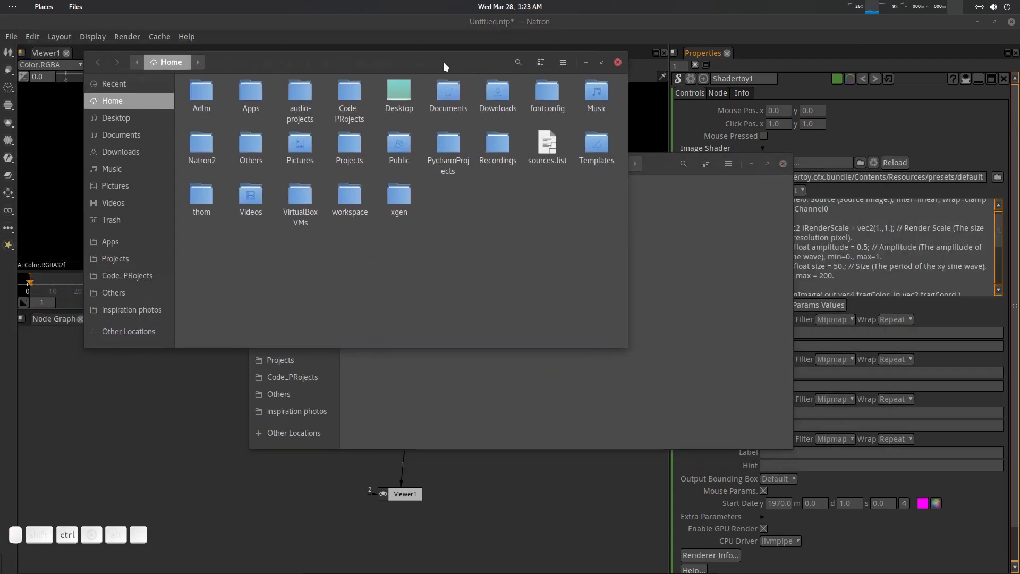
key(ctrl+l)
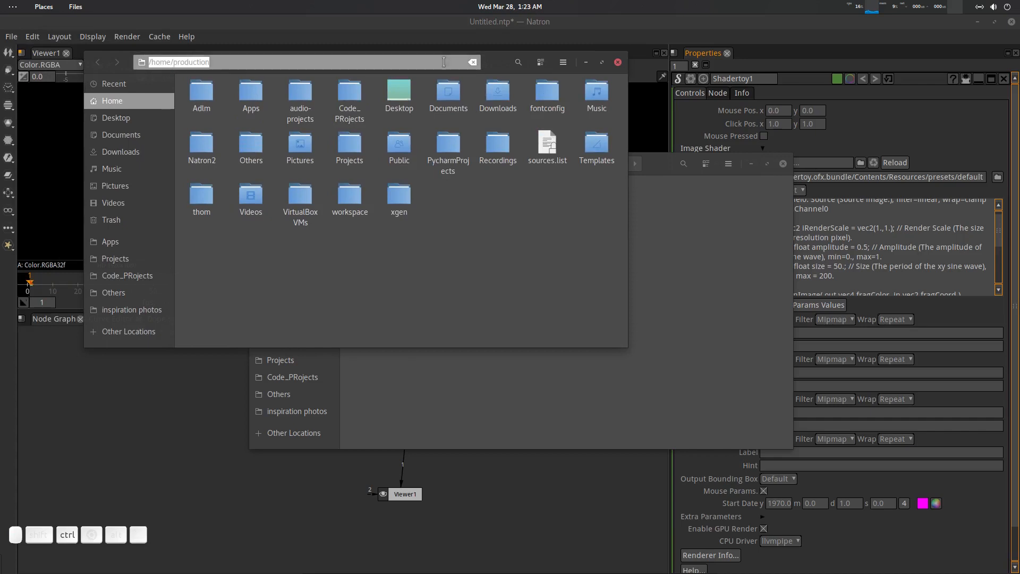
text(/home/production)
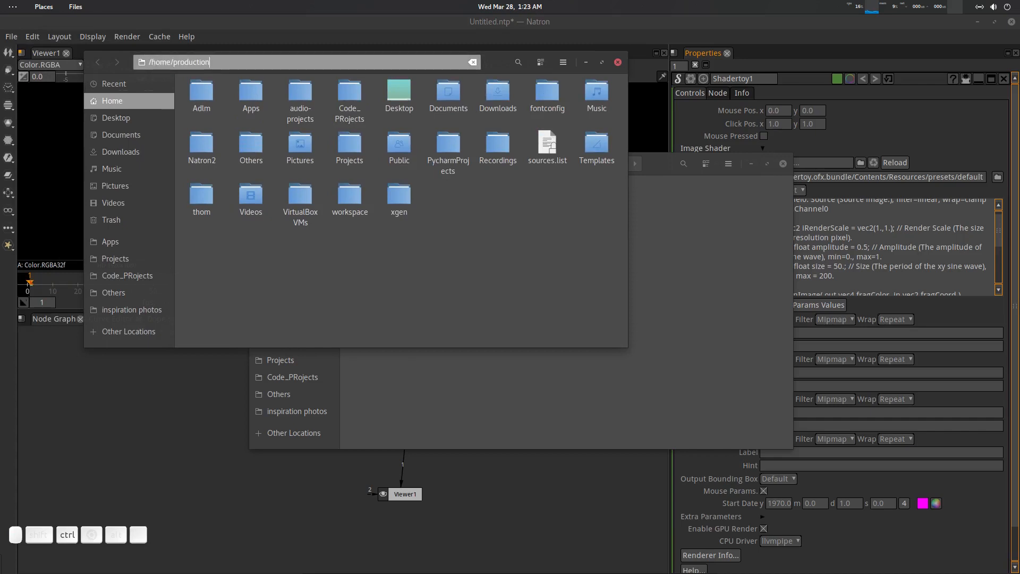
key(Escape)
- Copy Shadertoy1's full Presets Directory path and open that default presets folder in the second file manager window
click(851, 179)
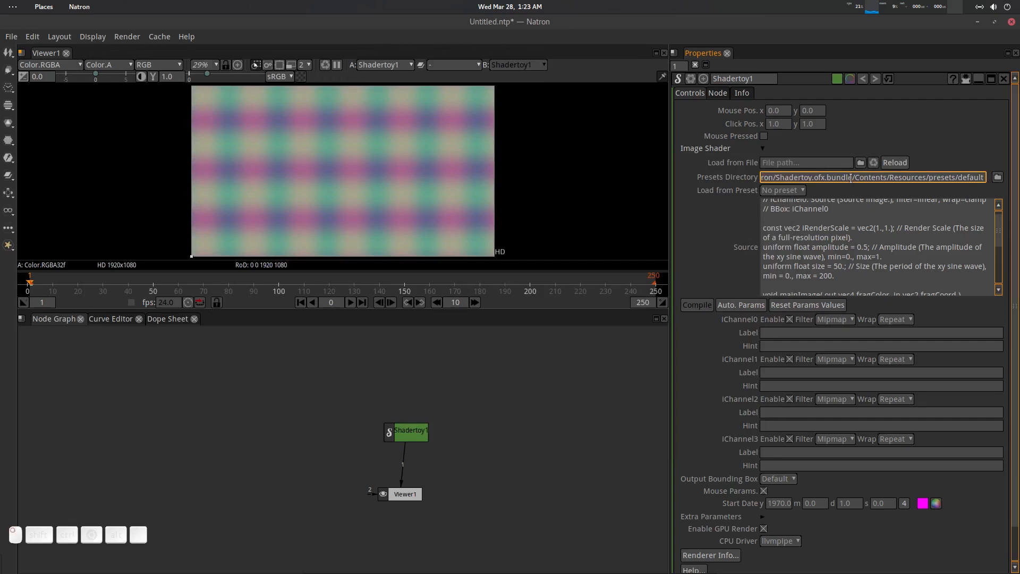
triple_click(851, 178)
key(ctrl+a)
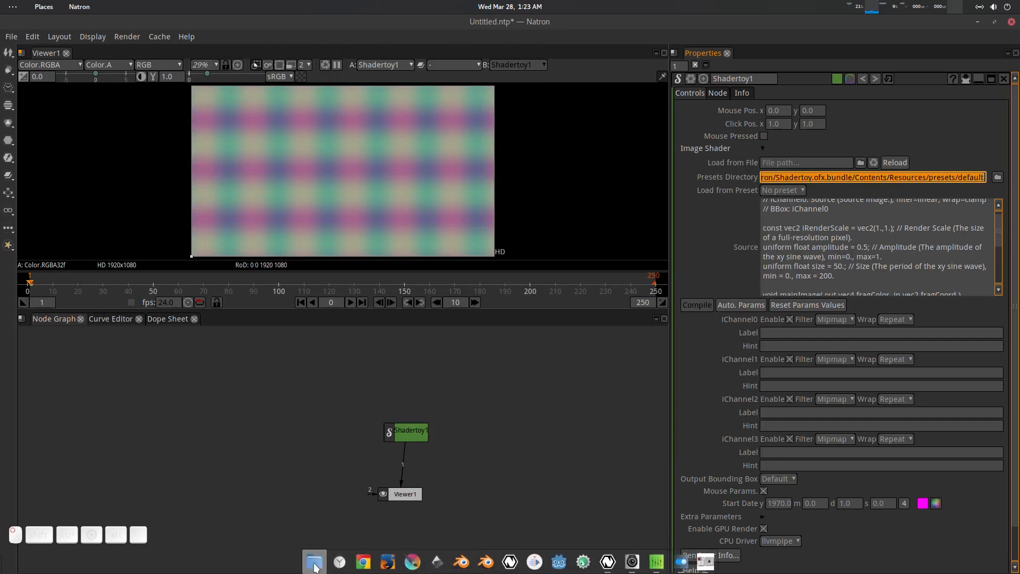
click(314, 561)
key(ctrl+l)
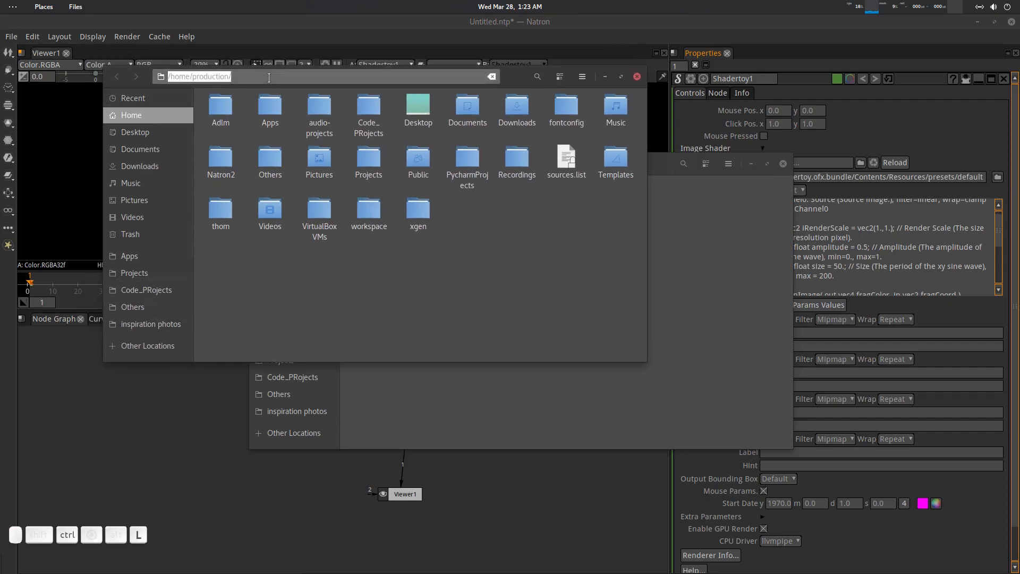
key(ctrl+v)
key(Return)
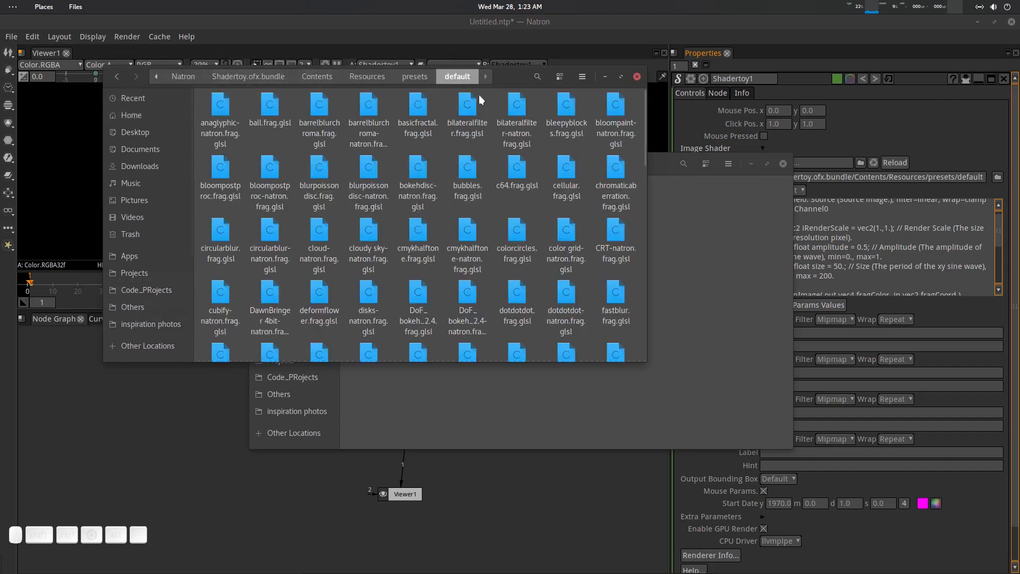
- Check the Load from Preset choices of Shadertoy1 and close Natron without saving the project
drag(674, 162, 553, 392)
click(789, 188)
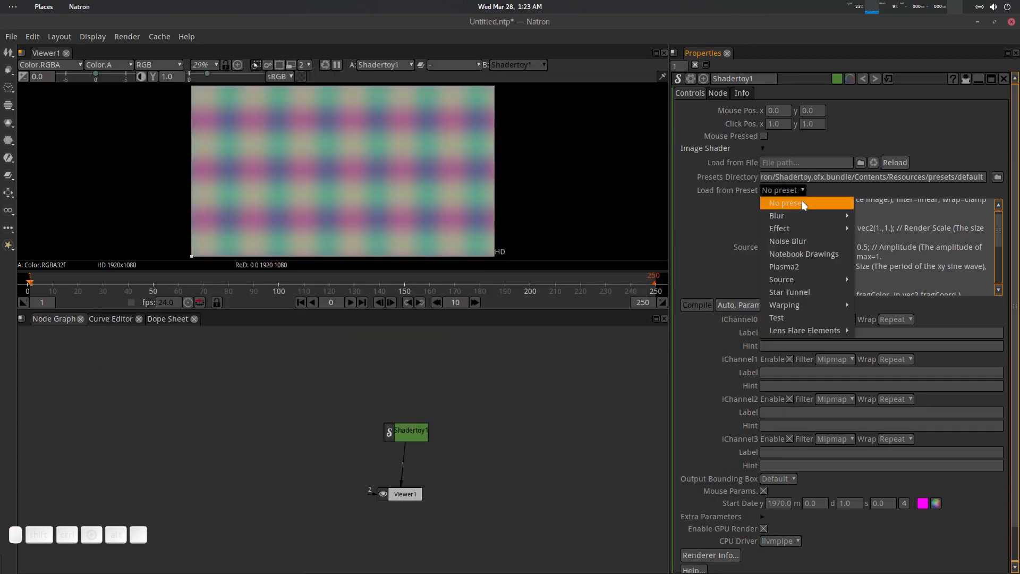
click(730, 197)
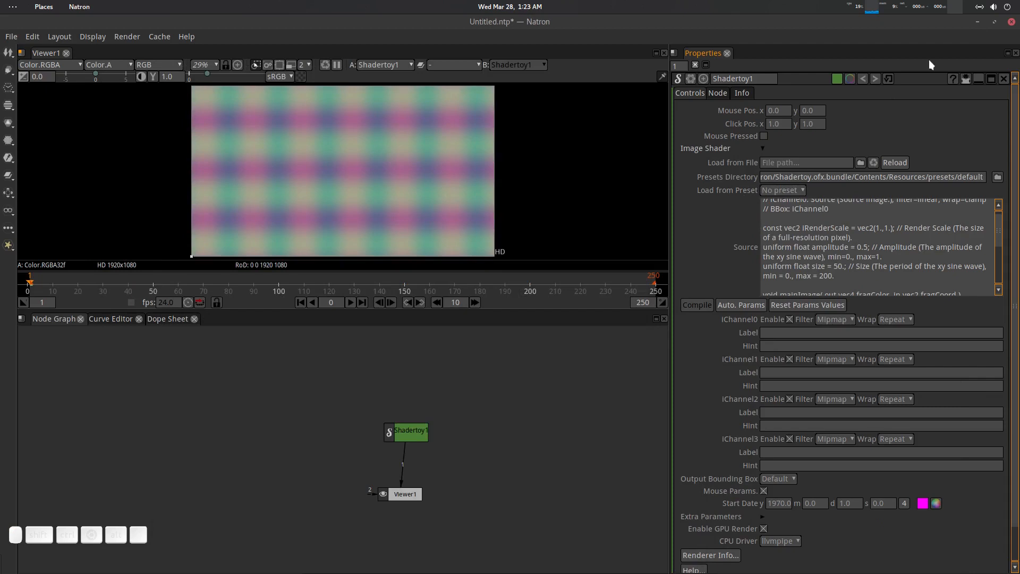
click(1012, 25)
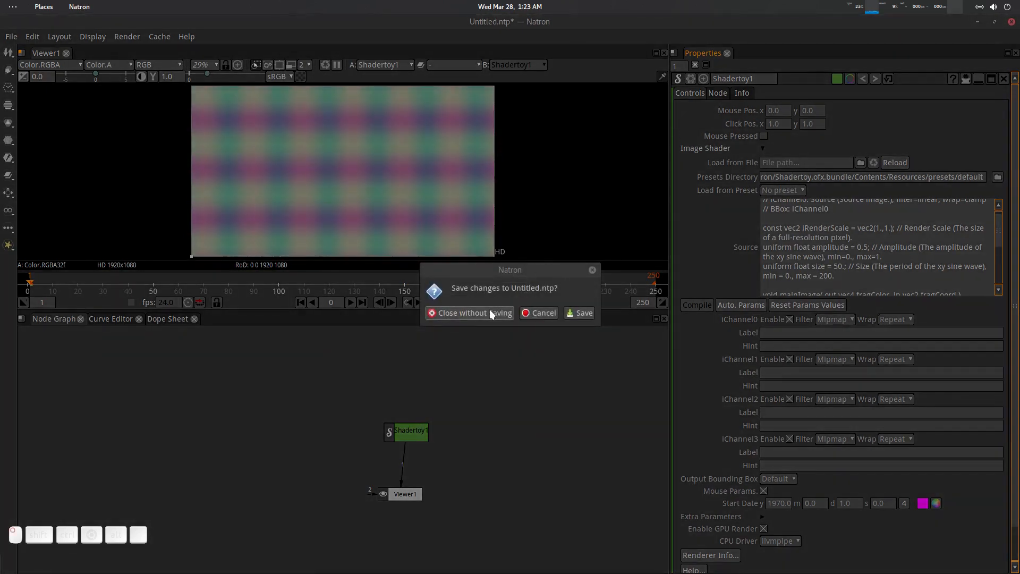
click(490, 309)
- Try to copy the GLSL_Lense_Flare_Elements folder into Shadertoy's default presets folder and cancel the folder merge
drag(525, 78, 571, 63)
scroll(550, 212, down, 2)
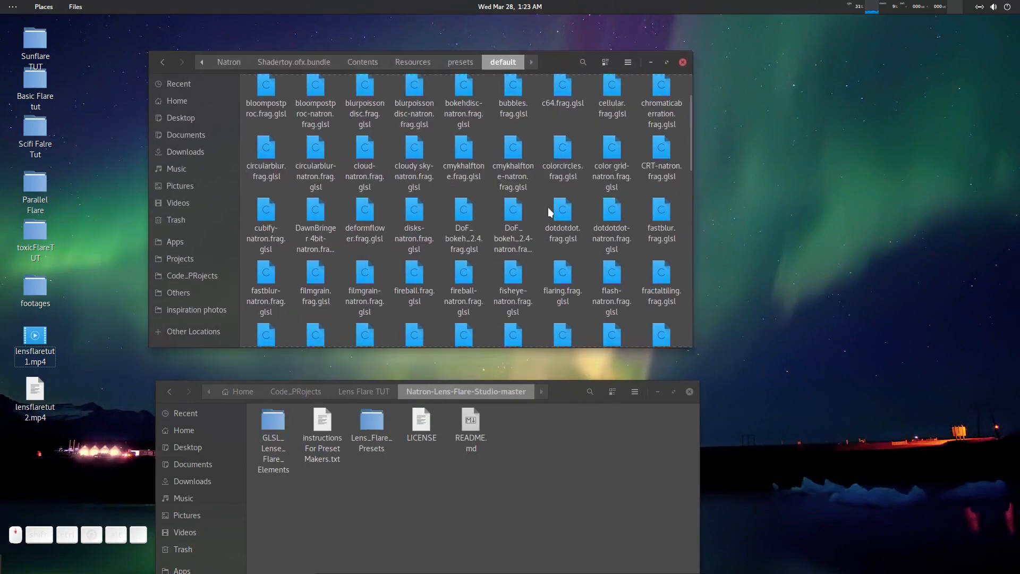
click(269, 436)
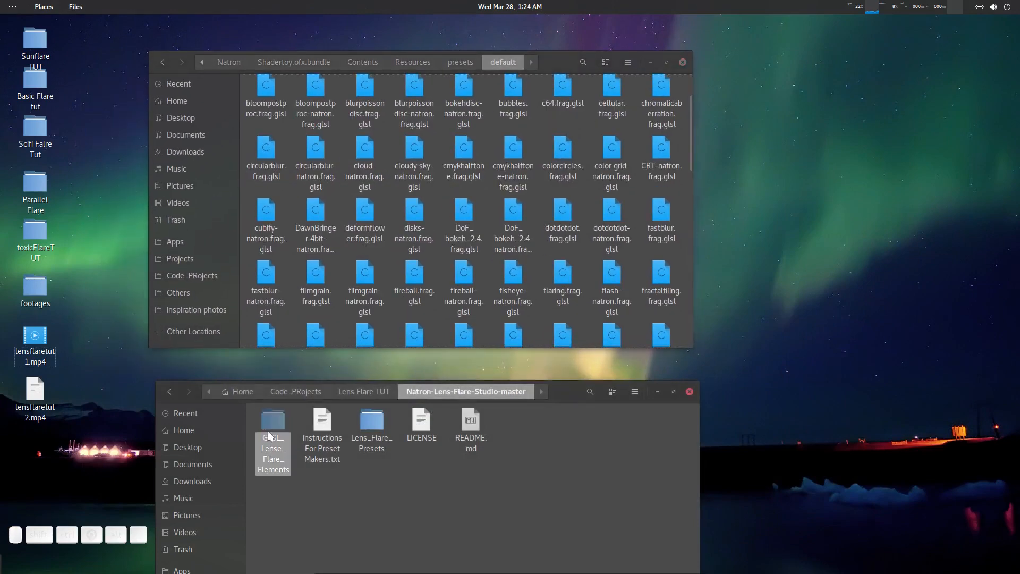
right_click(269, 436)
click(275, 441)
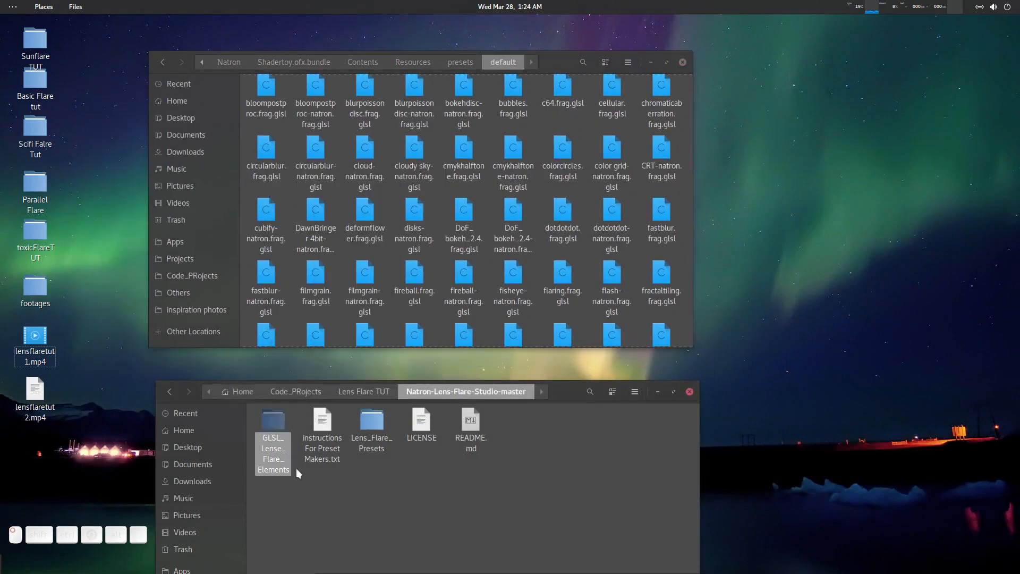
right_click(278, 439)
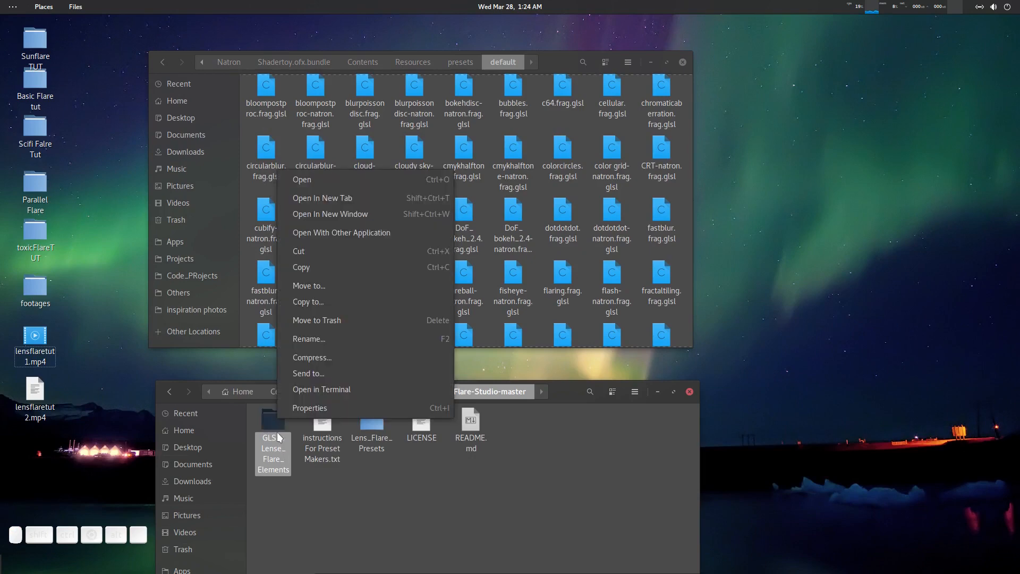
click(337, 266)
click(488, 263)
right_click(489, 262)
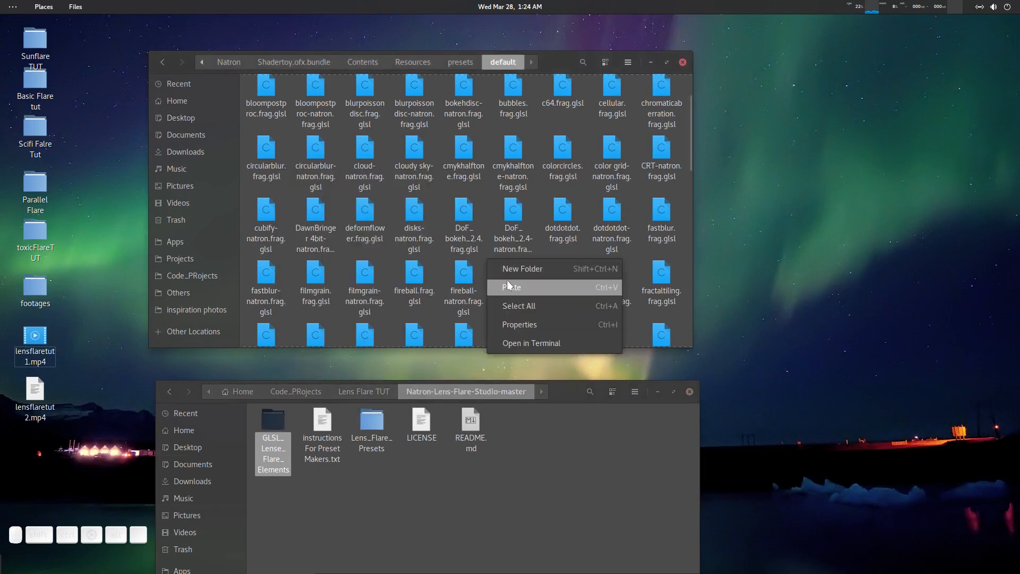
click(496, 287)
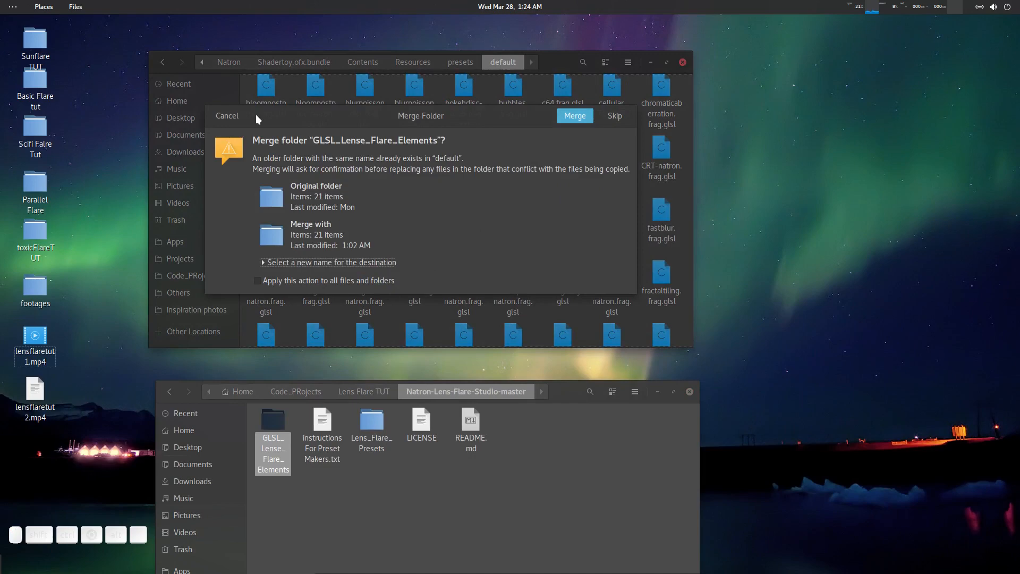
click(227, 116)
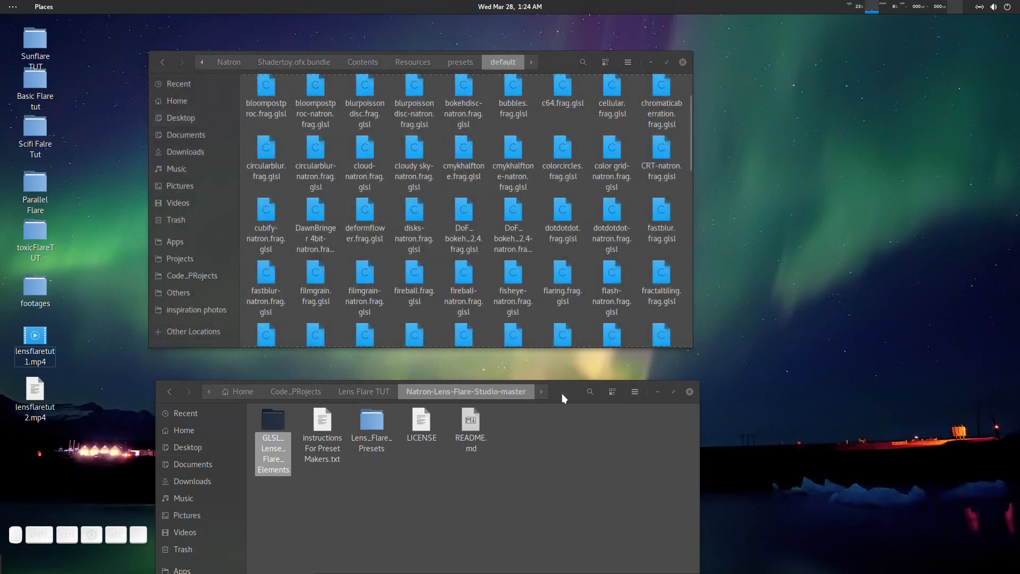
- Arrange the two file manager windows apart and open Shadertoy.txt from the default presets folder in KWrite
drag(563, 398, 859, 309)
drag(528, 65, 426, 94)
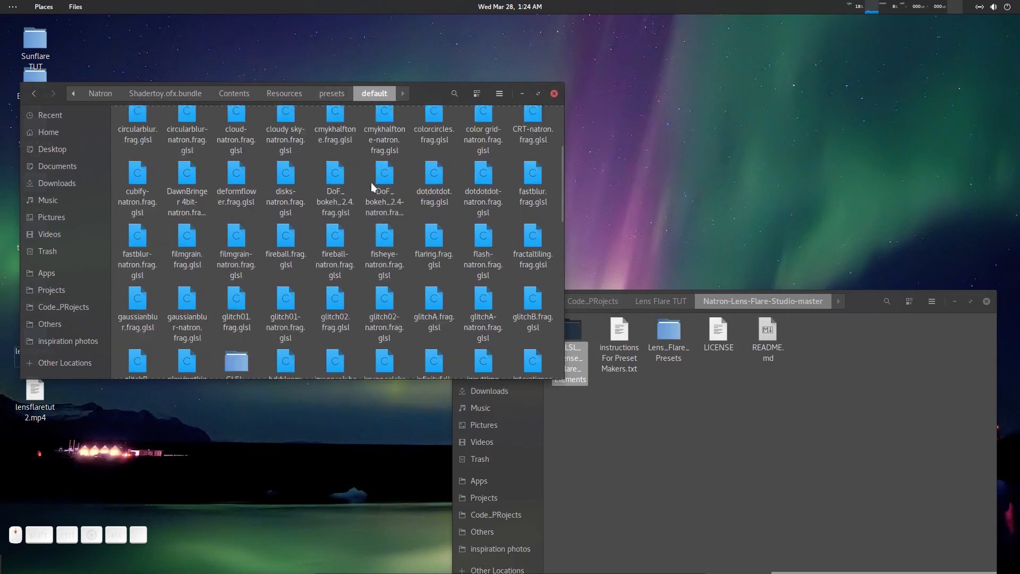
scroll(371, 183, down, 5)
scroll(371, 183, down, 5)
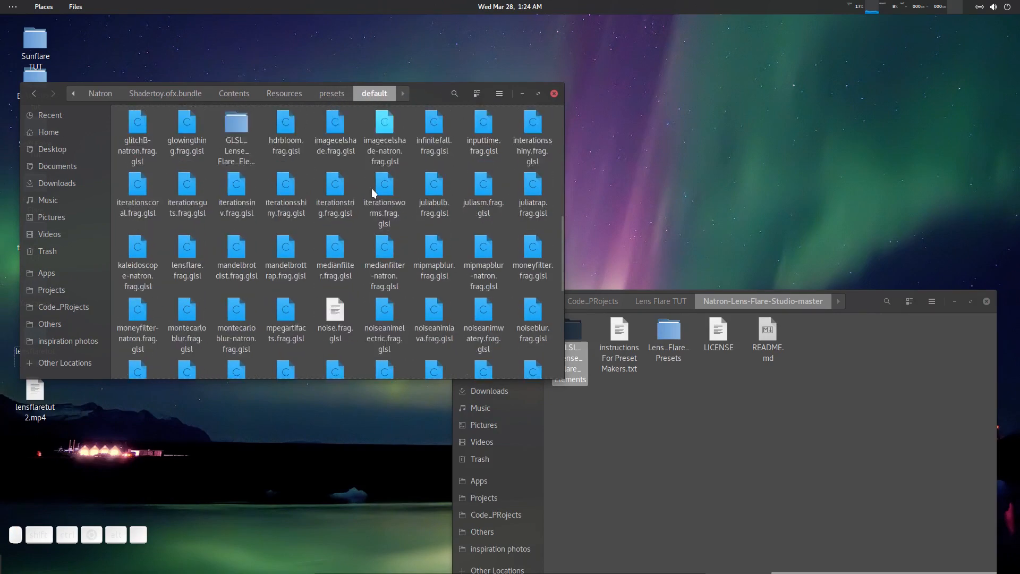
click(335, 311)
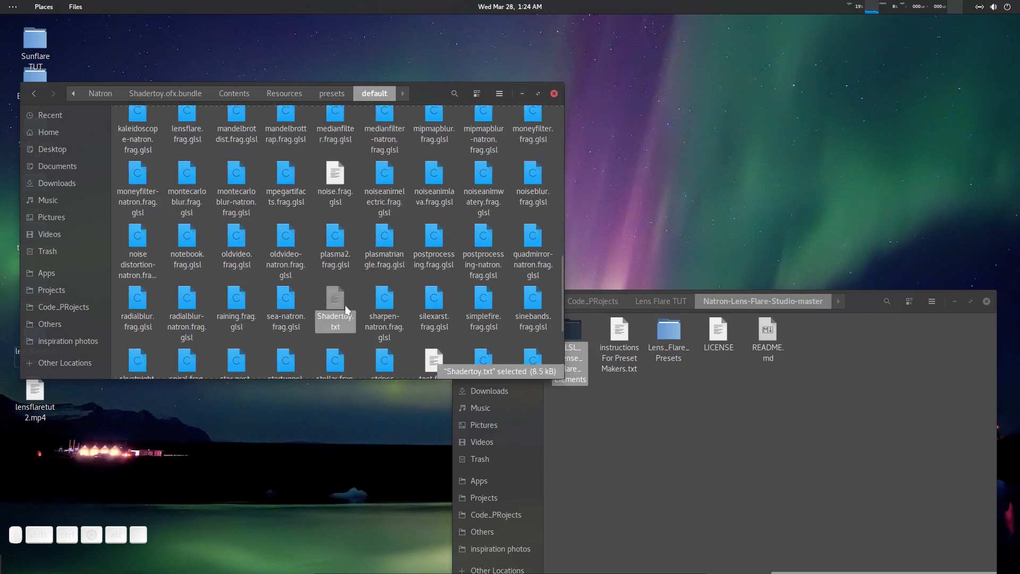
double_click(337, 305)
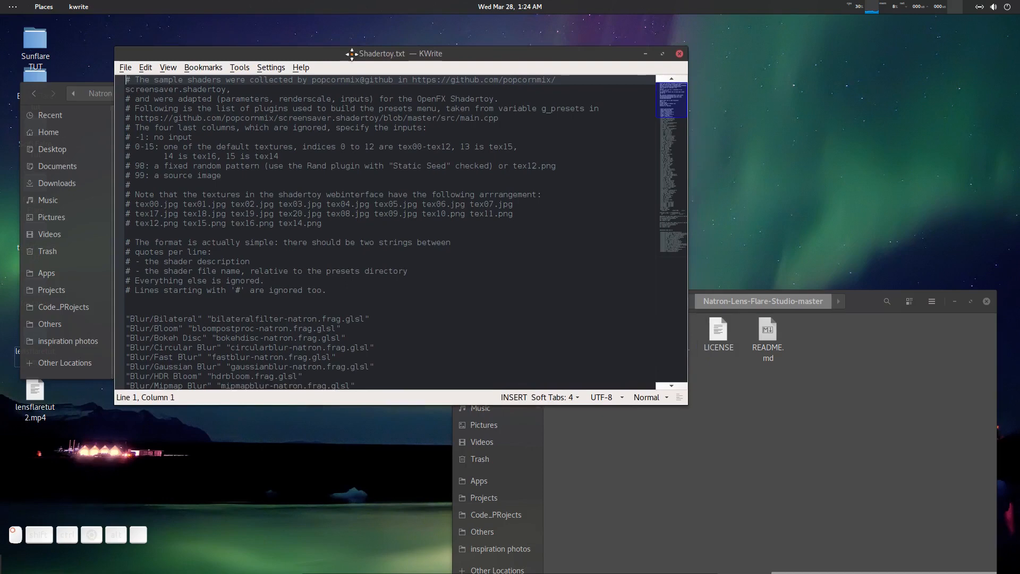
drag(352, 54, 294, 54)
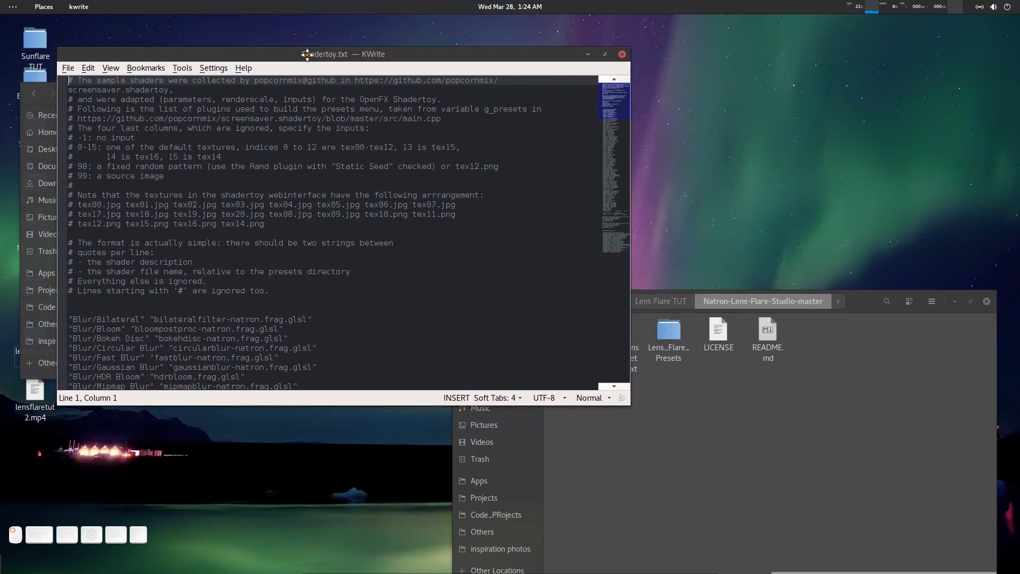
- Open the "Copy the whole text to your Stoy directoryShadertoy.txt" file from GLSL_Lense_Flare_Elements and copy all its text
click(786, 336)
double_click(567, 334)
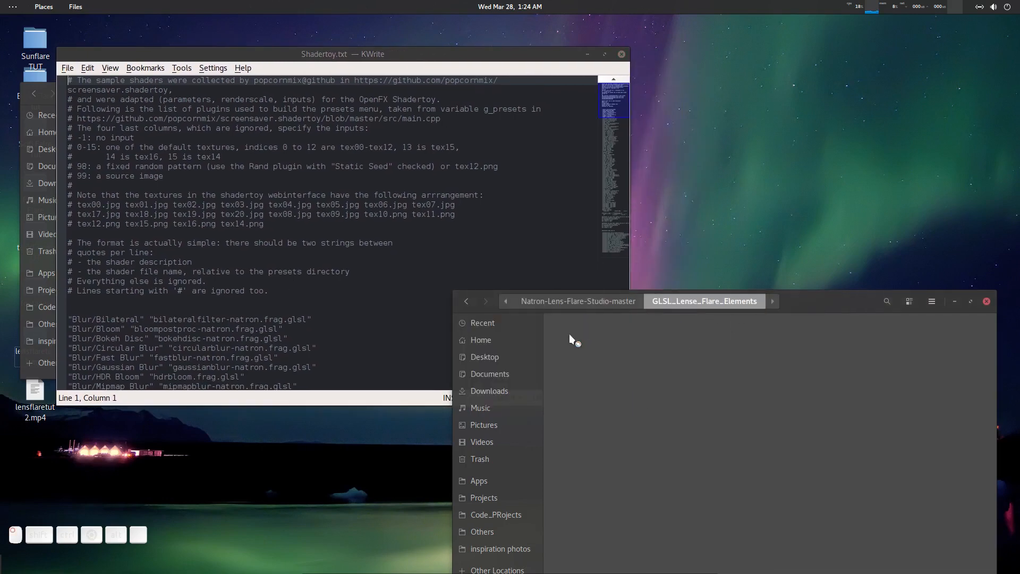
double_click(874, 341)
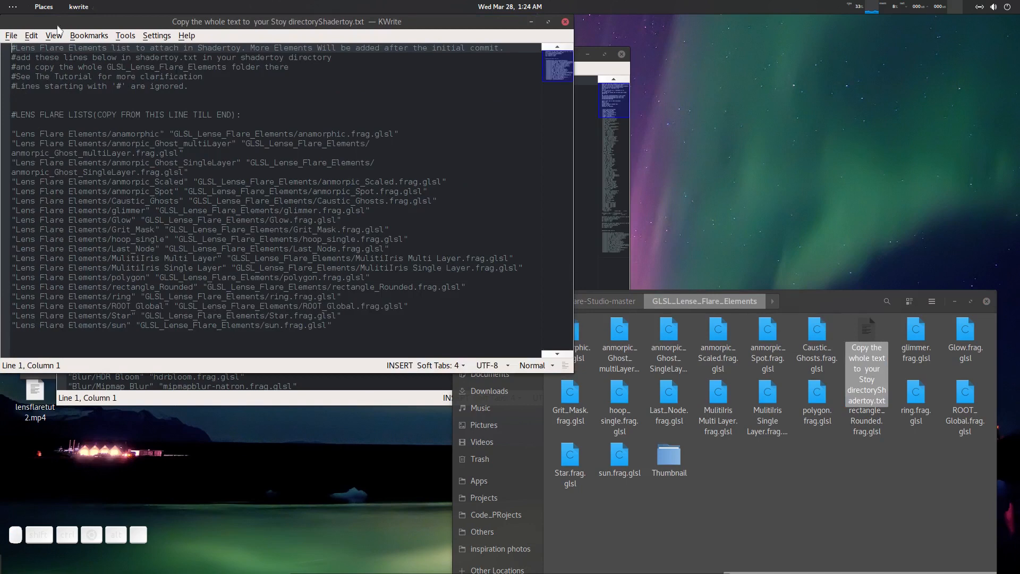
drag(20, 49, 130, 182)
click(212, 239)
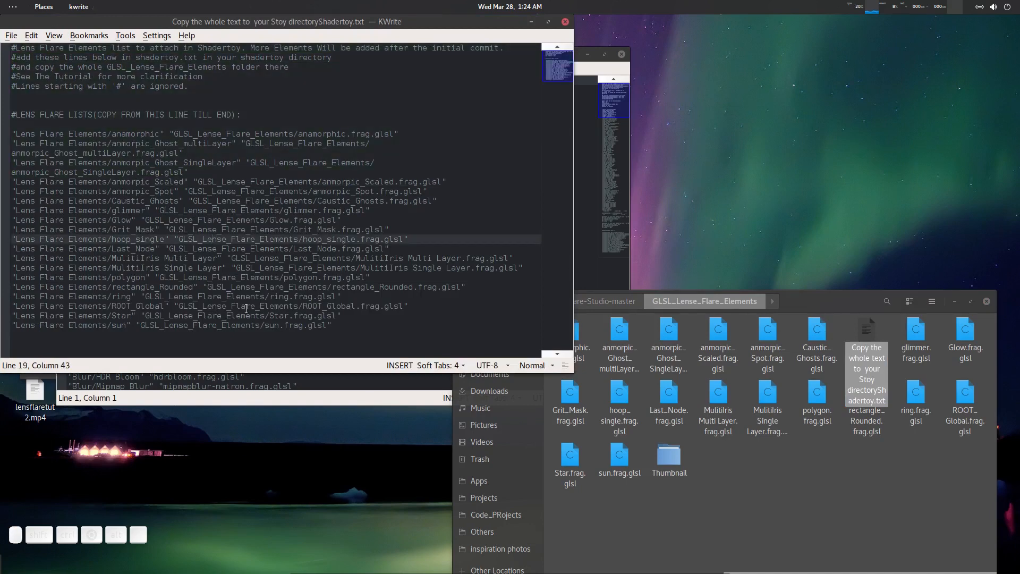
key(ctrl+a)
key(ctrl+c)
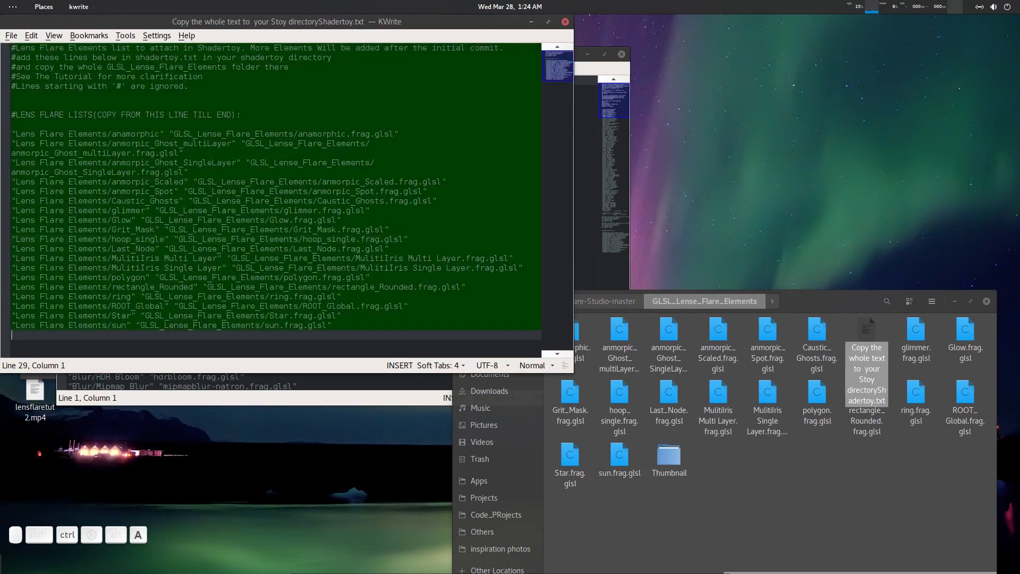
- Replace the last block of lines in Shadertoy.txt, below the Test entry, with the copied lens flare elements list
click(318, 387)
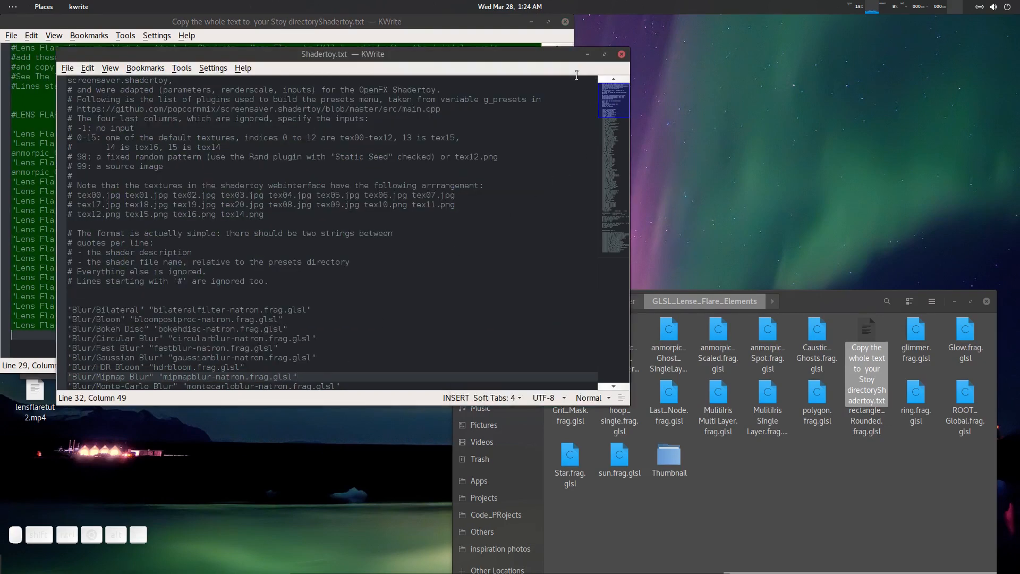
double_click(541, 55)
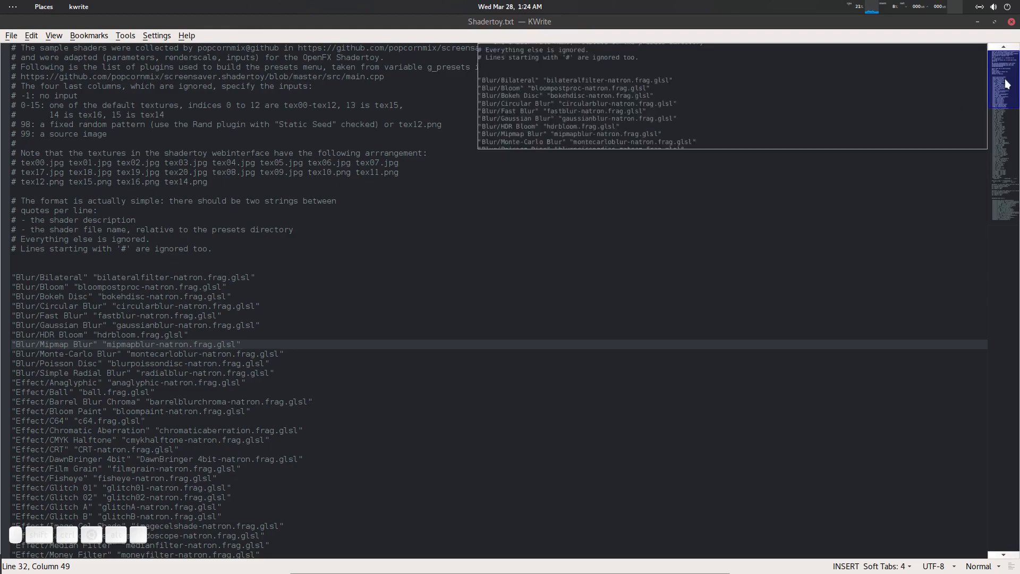
click(1000, 196)
drag(363, 514, 4, 192)
key(BackSpace)
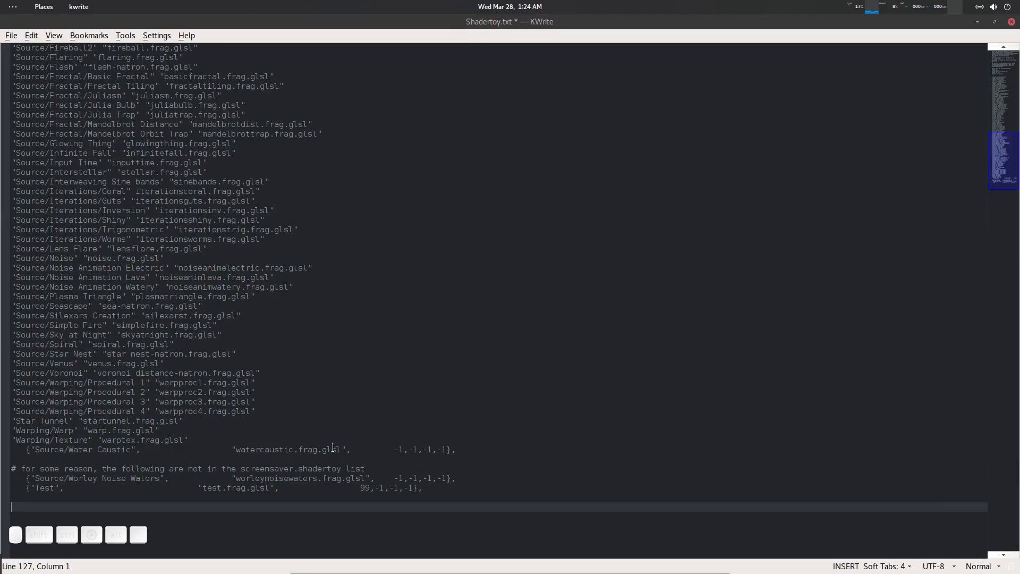
key(ctrl+v)
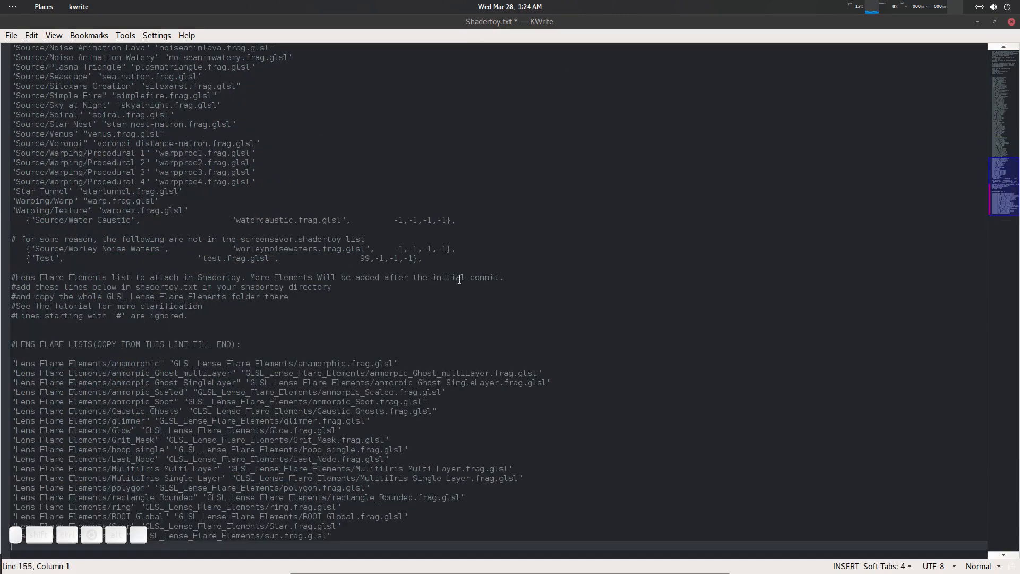
- Review the pasted lens flare lines, save Shadertoy.txt and close the file
scroll(382, 309, up, 3)
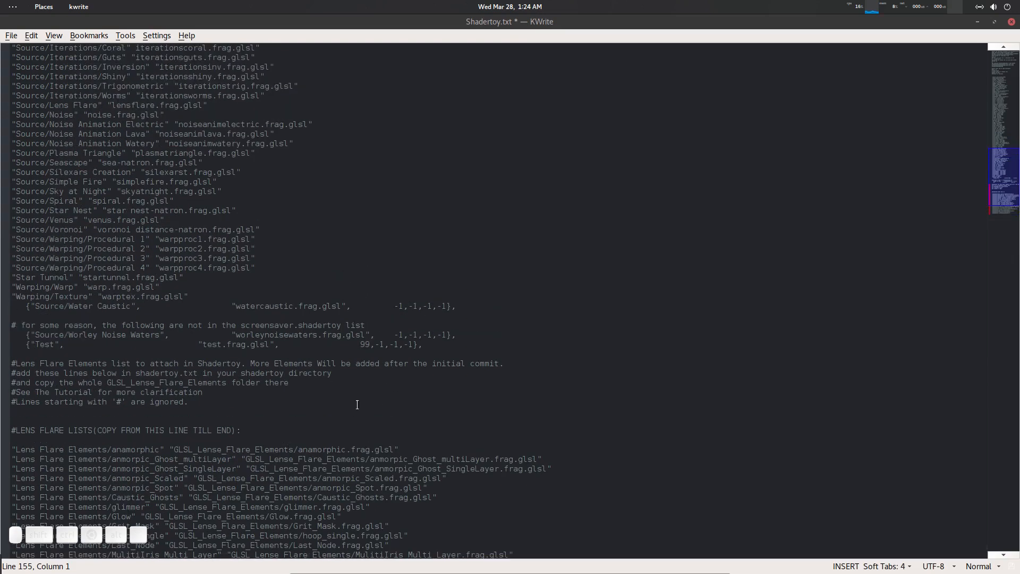
scroll(354, 393, down, 4)
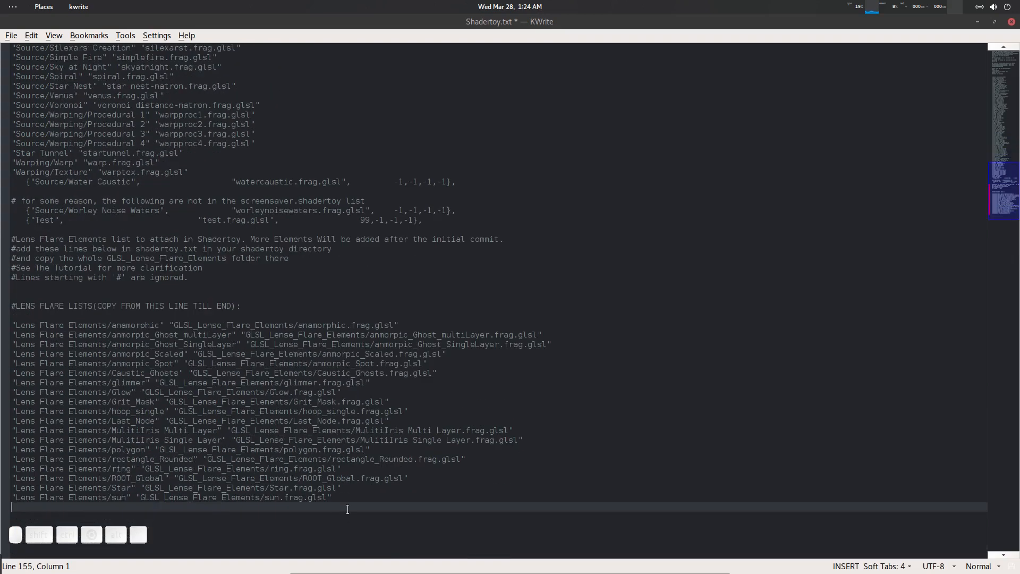
click(360, 484)
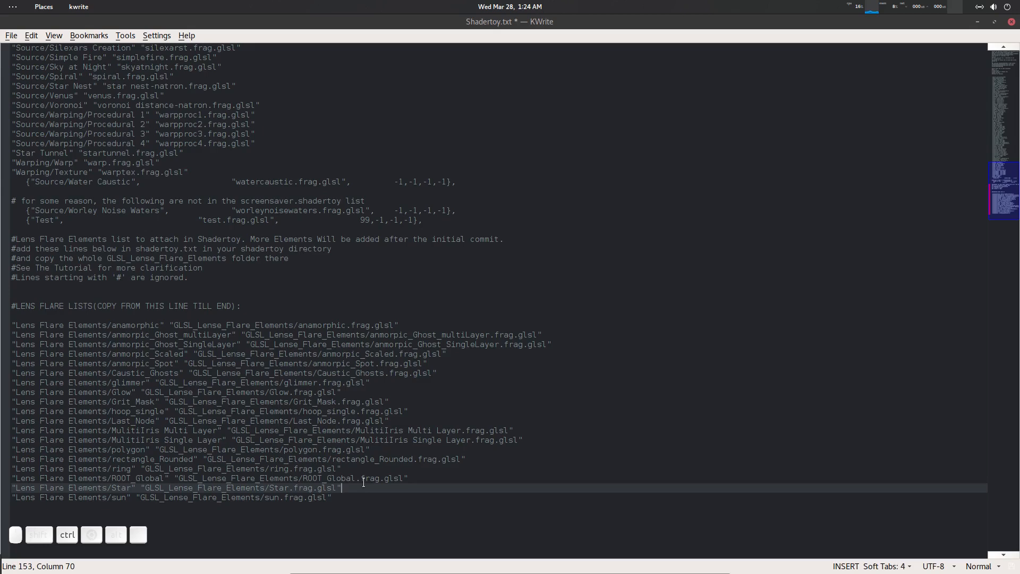
key(ctrl+s)
click(1011, 23)
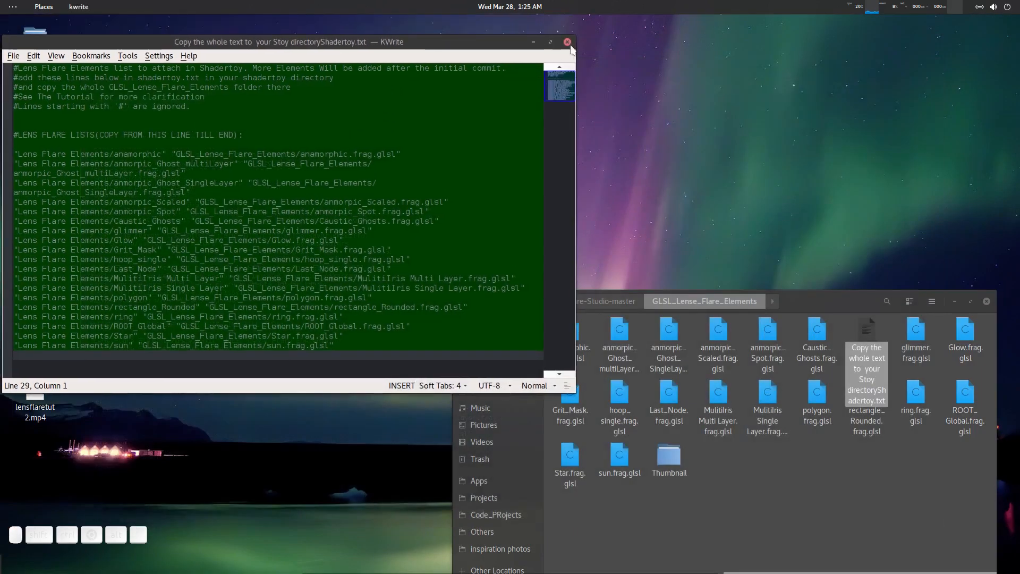
- Close the copied text file and the default presets window, and open the Lens_Flare_Presets folder in Natron-Lens-Flare-Studio-master
click(567, 41)
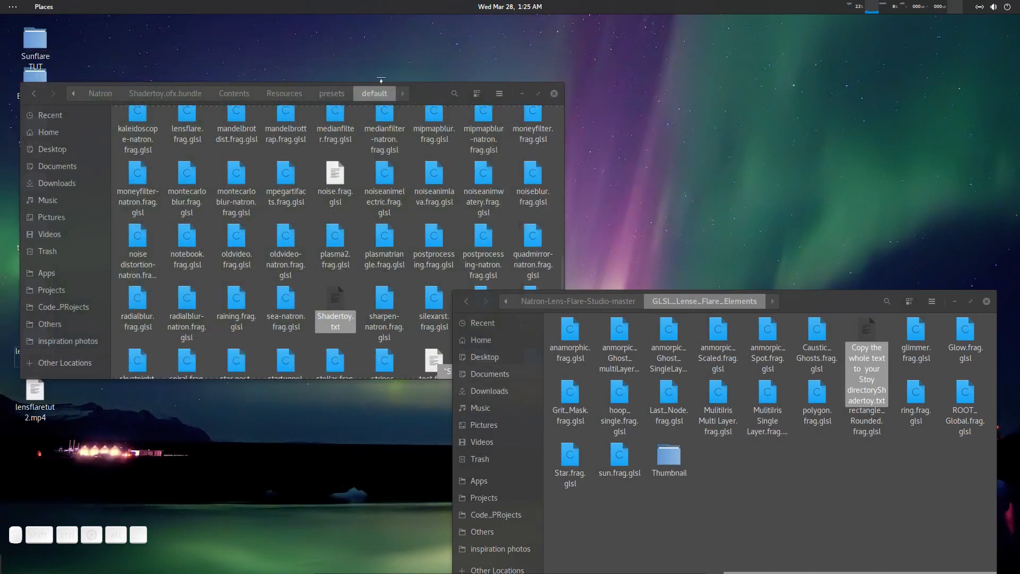
click(557, 75)
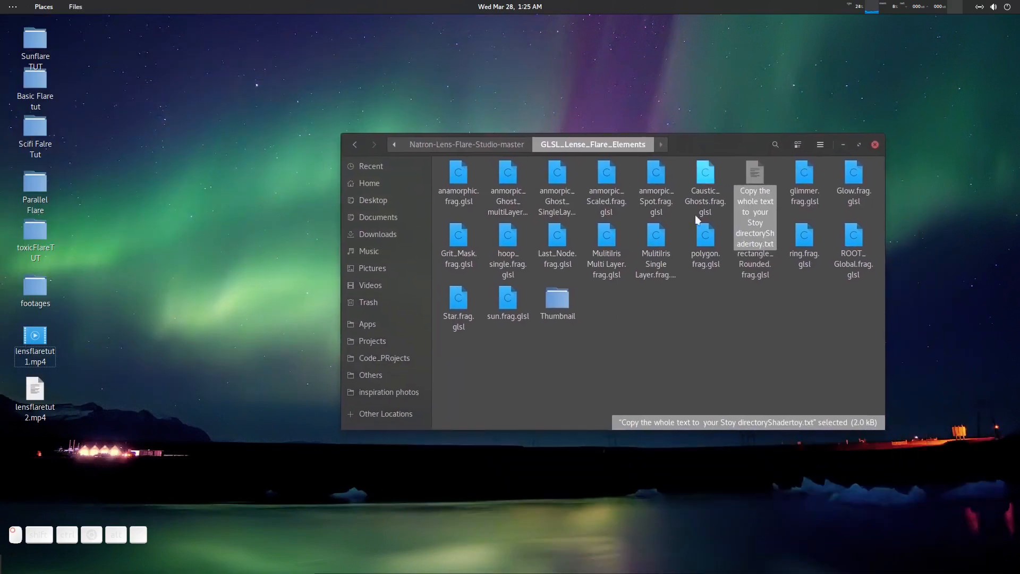
click(701, 367)
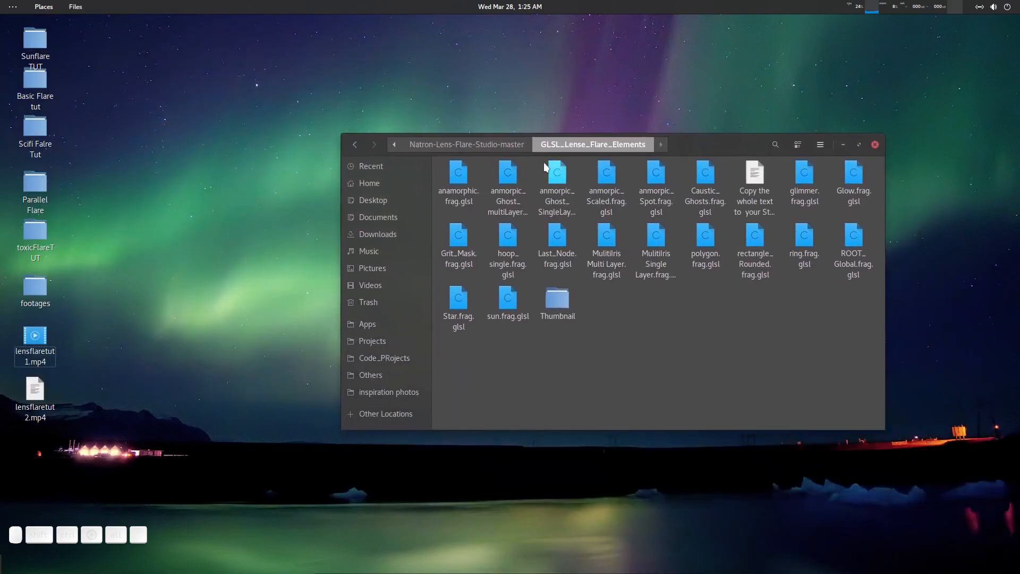
click(504, 141)
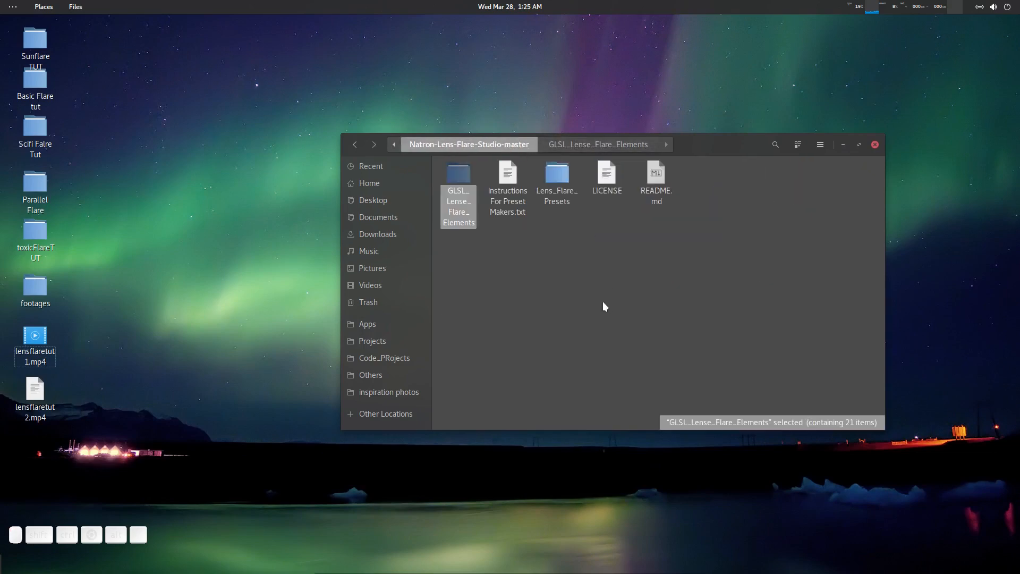
double_click(557, 195)
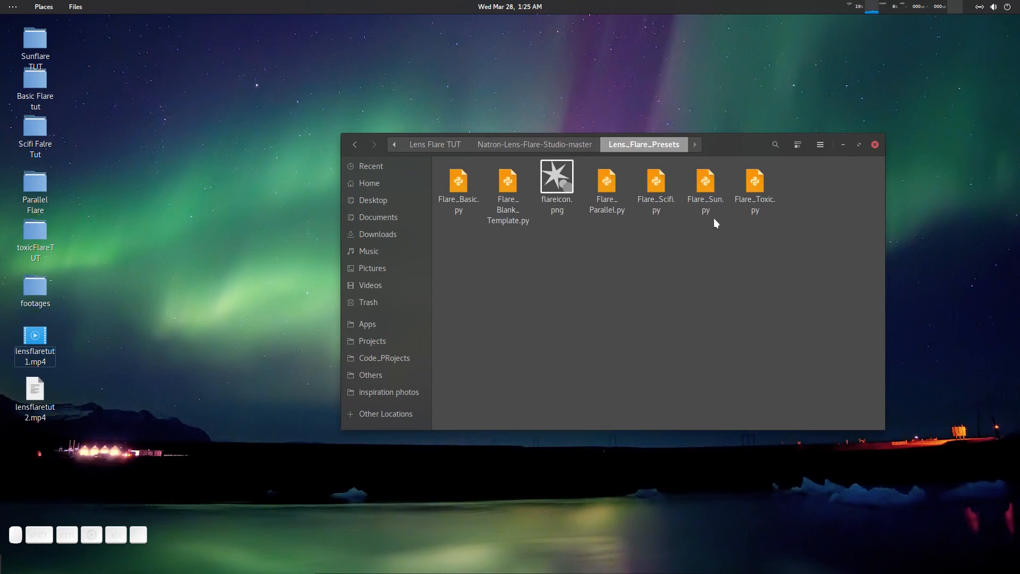
click(553, 147)
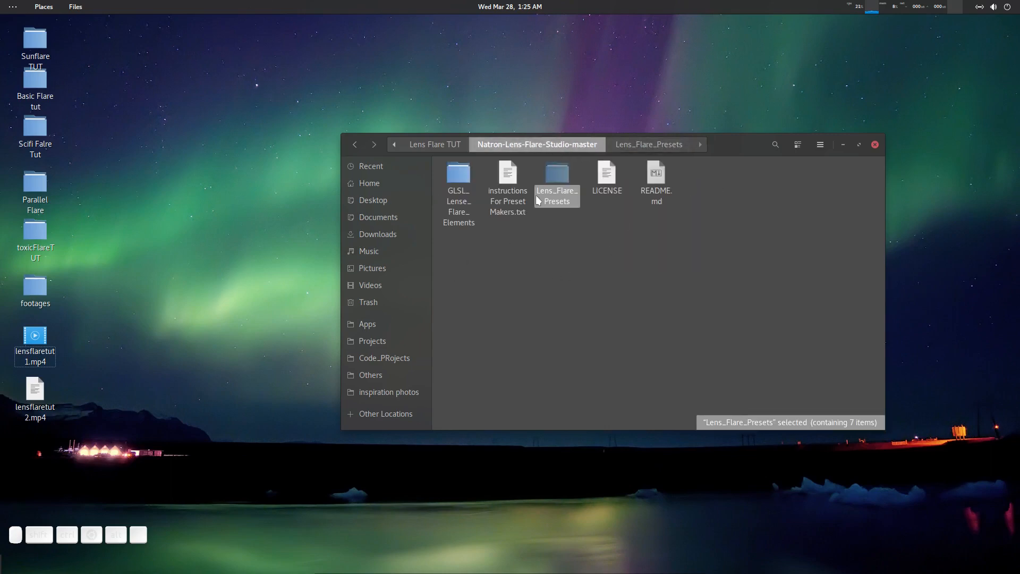
double_click(554, 186)
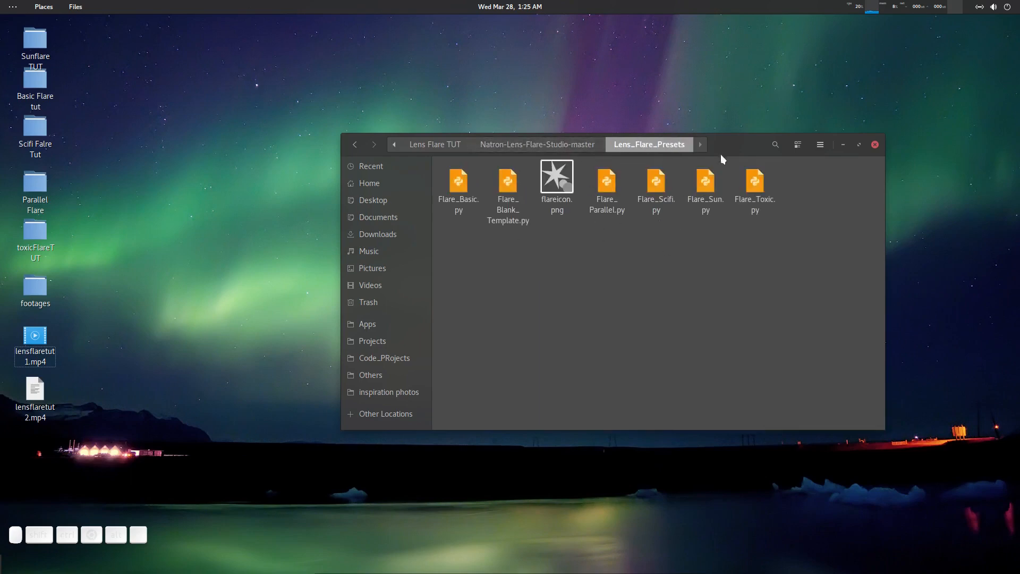
- Enlarge and reposition the file manager window, and copy the path of the Lens_Flare_Presets folder
drag(727, 142, 725, 124)
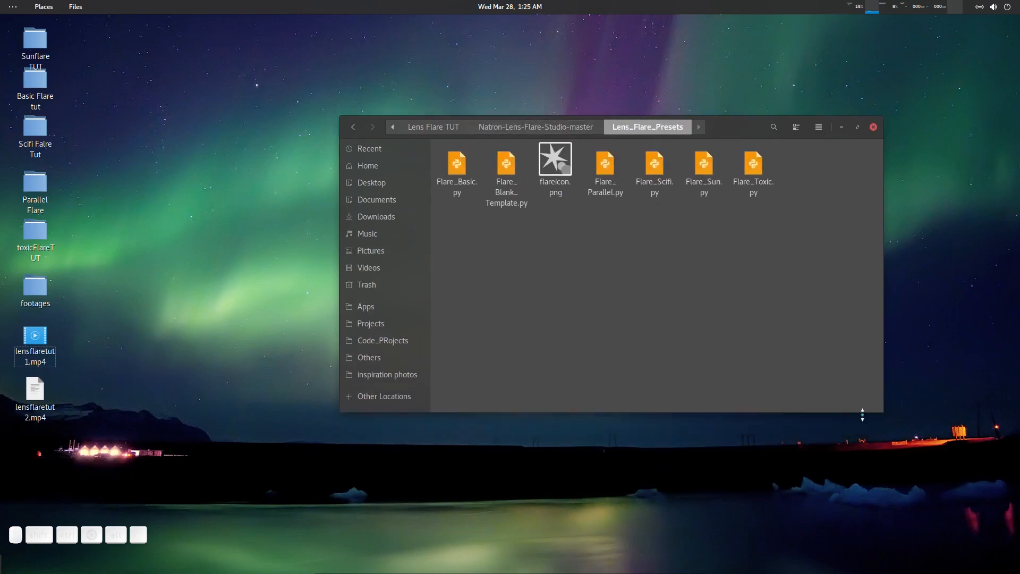
drag(878, 411, 916, 475)
drag(750, 131, 675, 134)
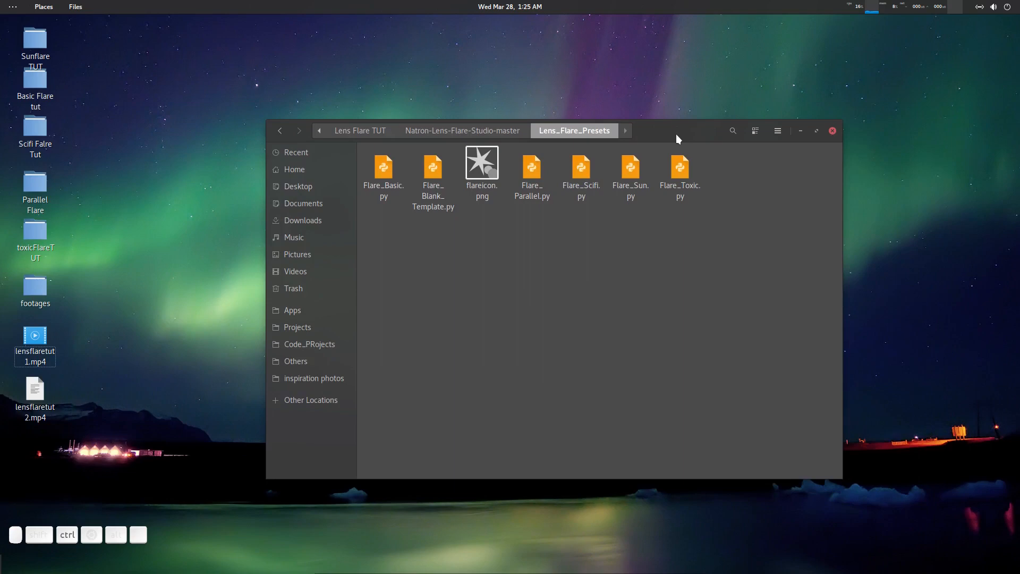
click(499, 131)
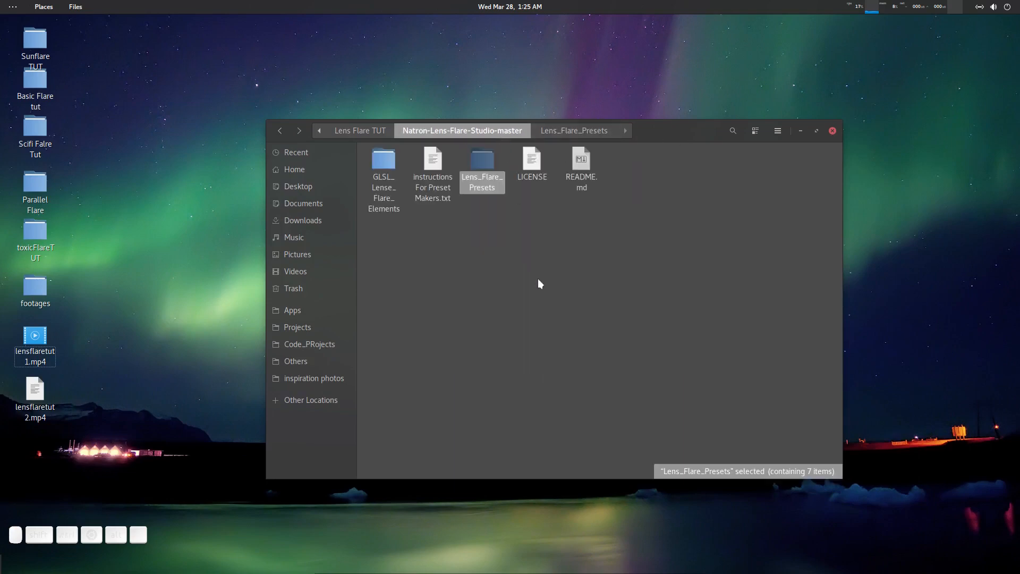
double_click(481, 169)
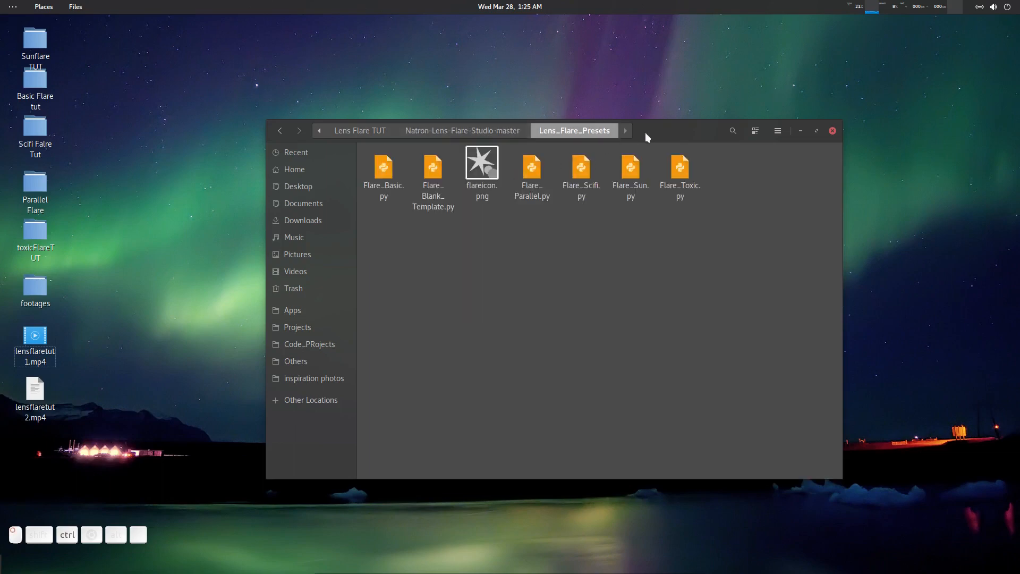
key(ctrl+l)
key(Escape)
- Launch Natron and open the Plug-ins section of its Preferences
mouse_move(474, 565)
click(522, 562)
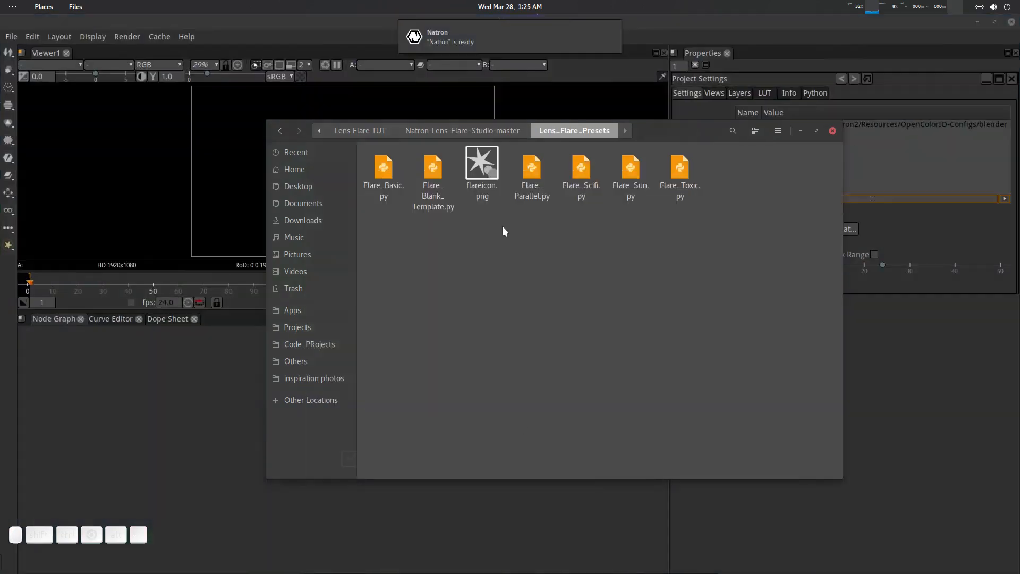
click(800, 130)
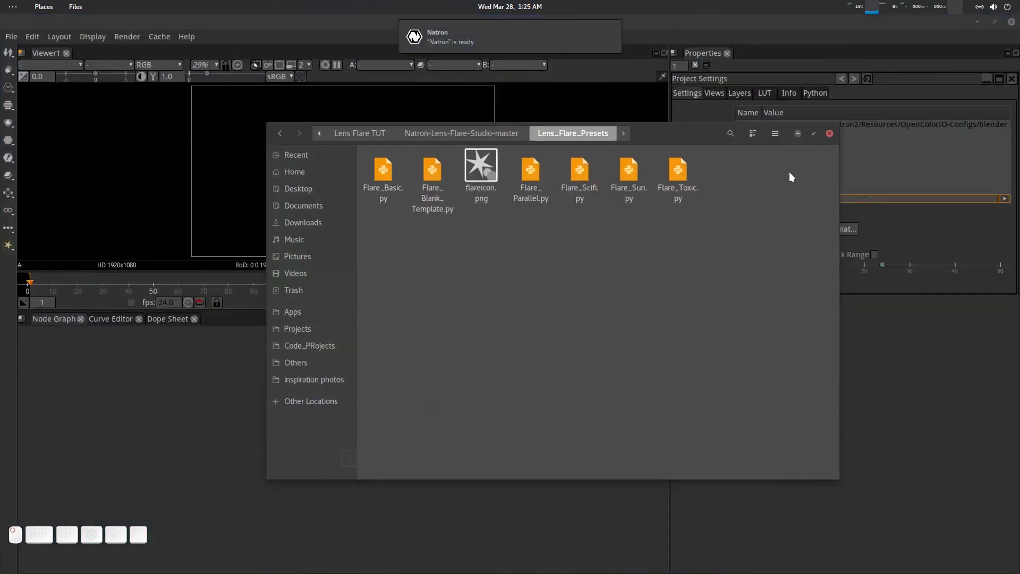
click(30, 36)
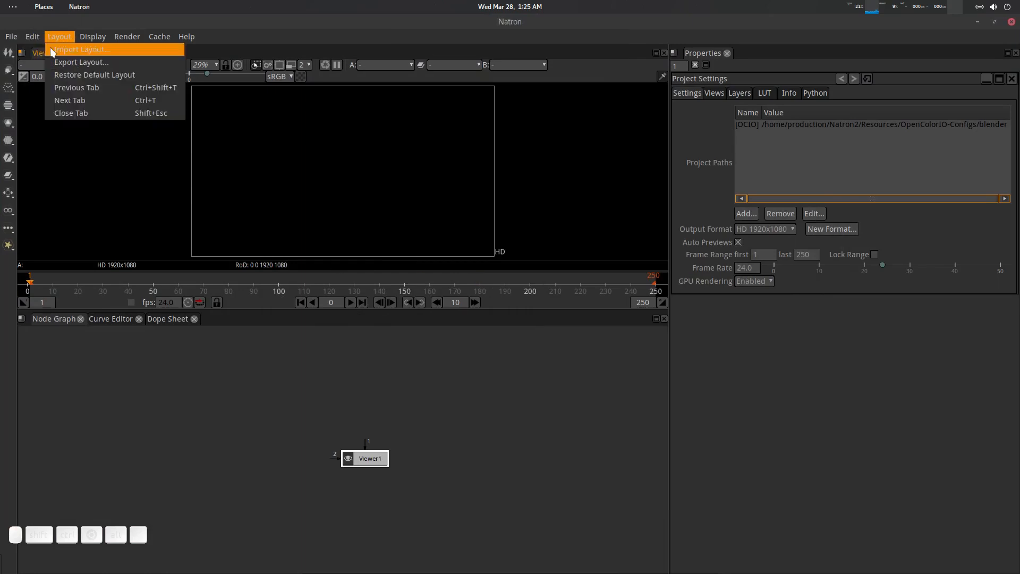
click(51, 49)
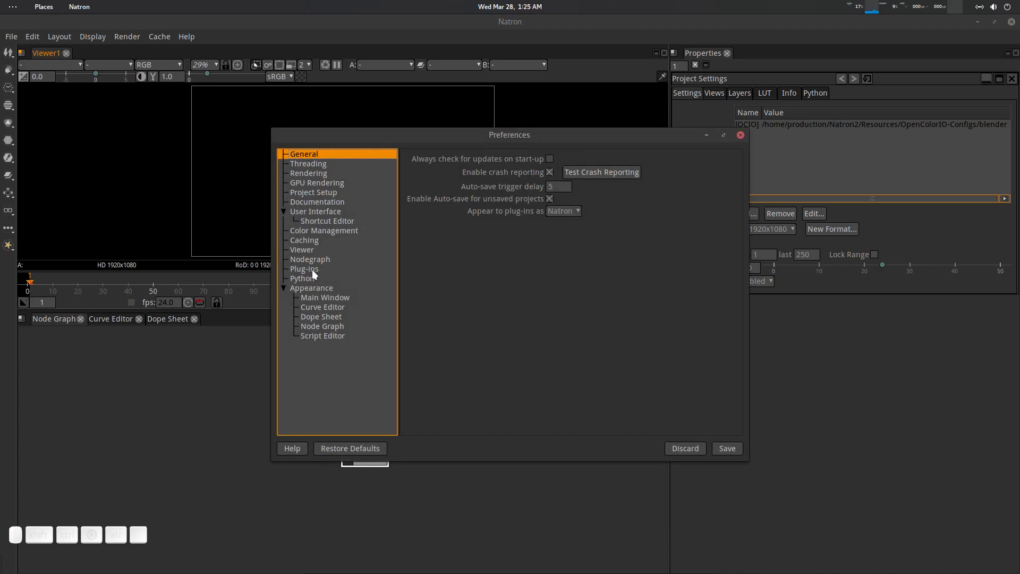
click(312, 269)
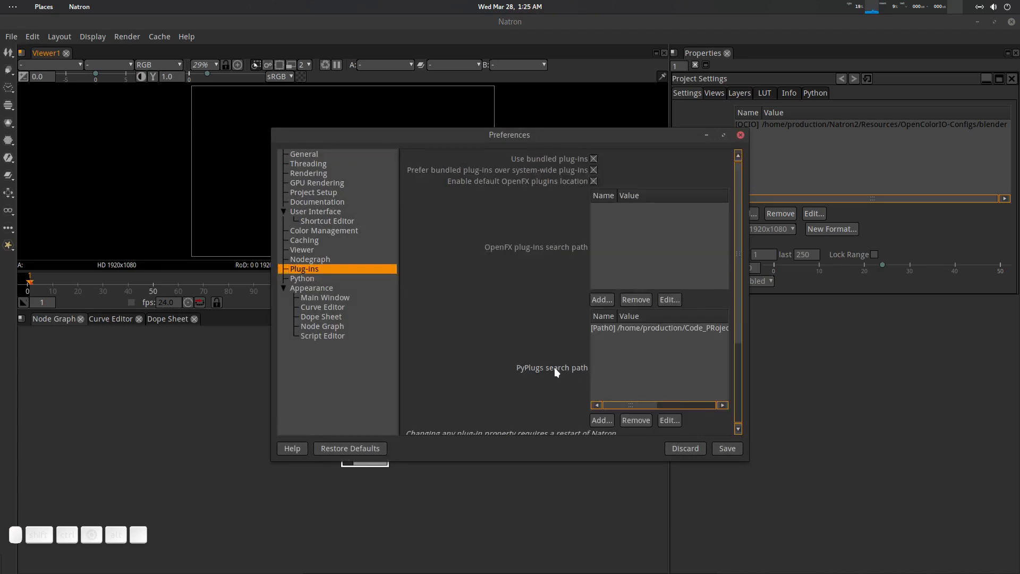
- Add the copied Lens_Flare_Presets path to the PyPlugs search paths as a trial entry and remove that entry again
click(602, 420)
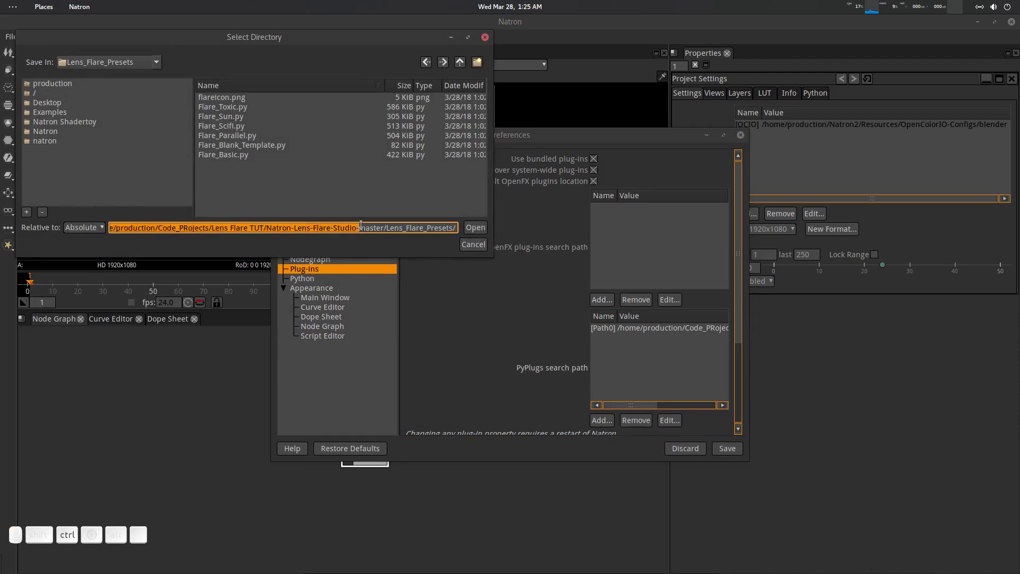
text(/home/production/Code_PRojects/Lens Flare TUT/Natron-Lens-Flare-Studio-master/Lens_Flare_Presets)
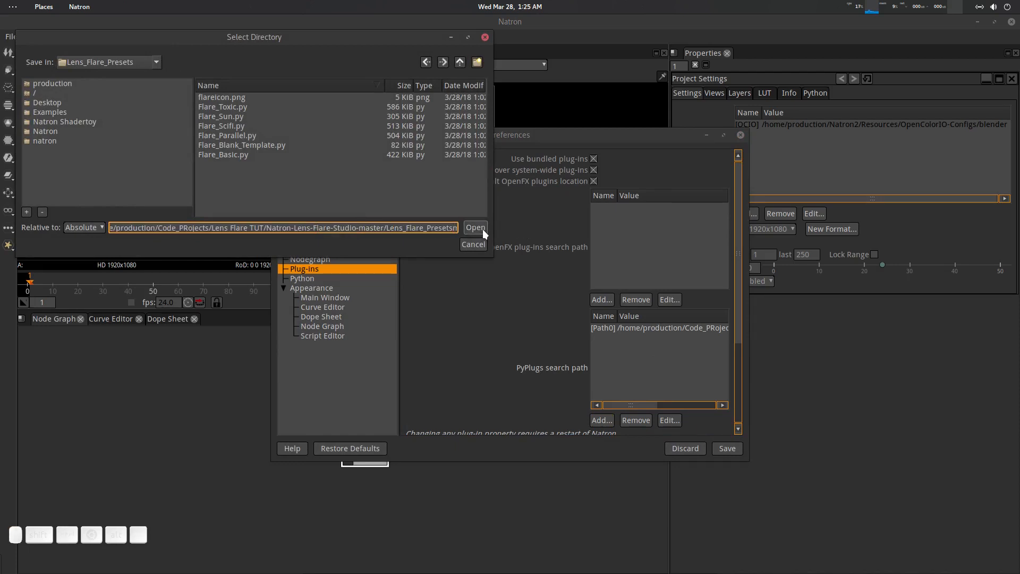
key(ctrl+a)
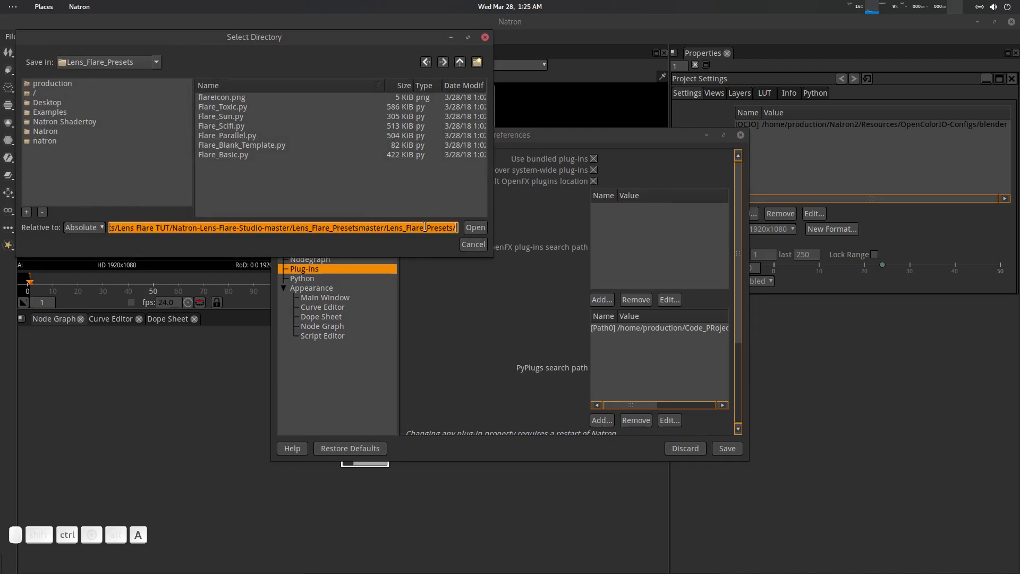
key(BackSpace)
text(/home/production/Code_PRojects/Lens Flare TUT/Natron-Lens-Flare-Studio-master/Lens_Flare_Presets)
click(475, 227)
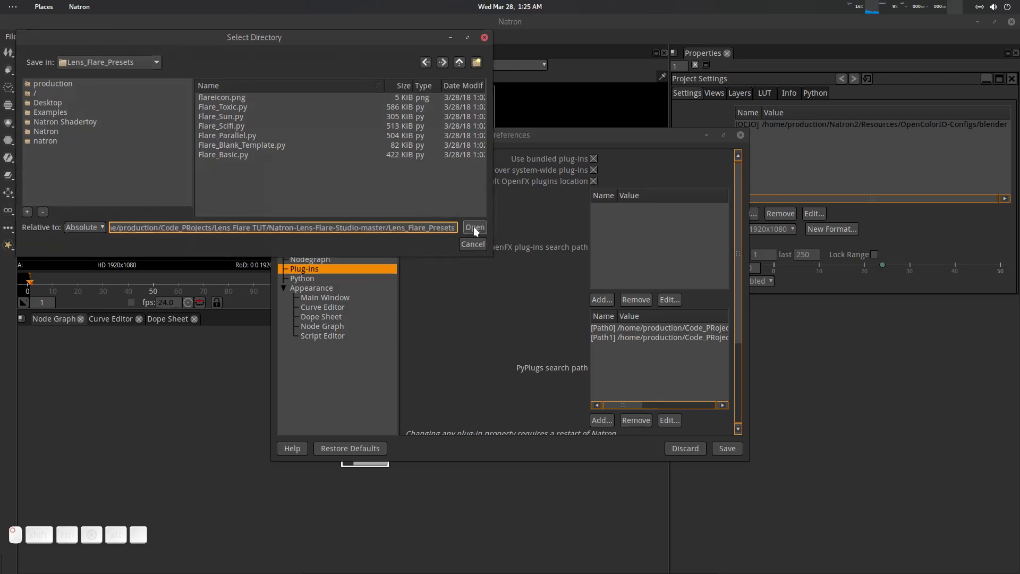
click(649, 335)
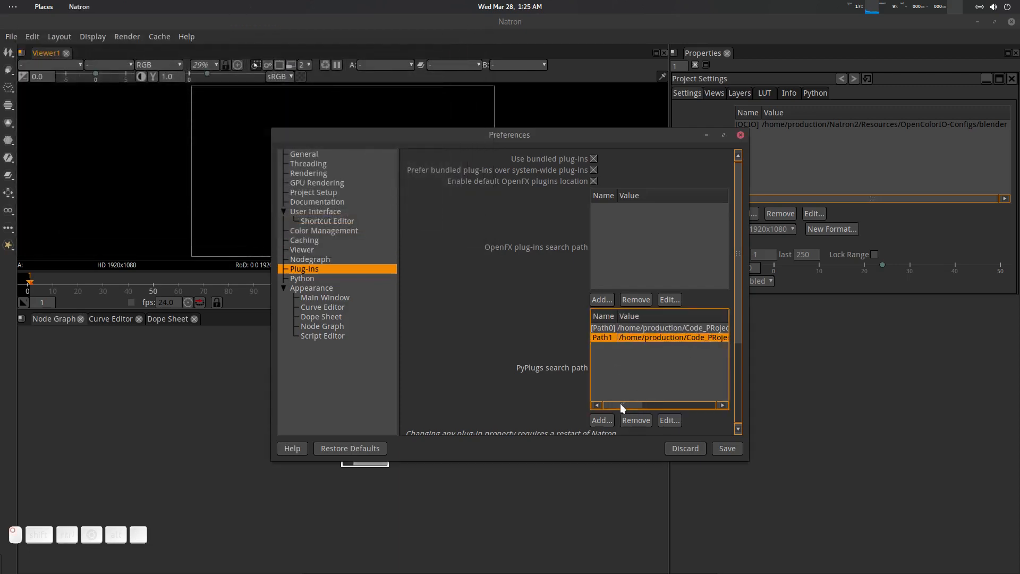
click(644, 421)
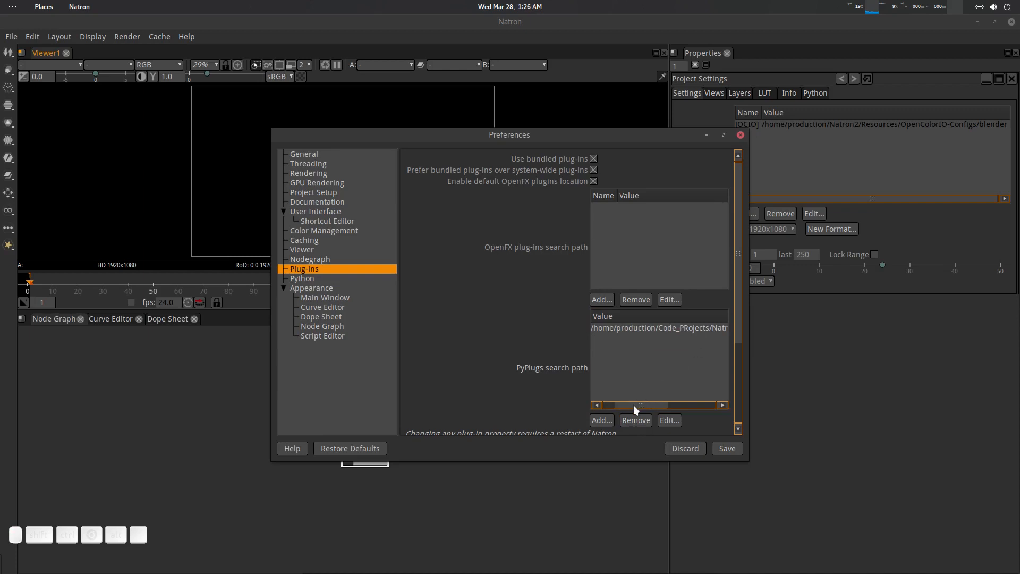
- Save the preferences and restart Natron
drag(636, 405, 614, 403)
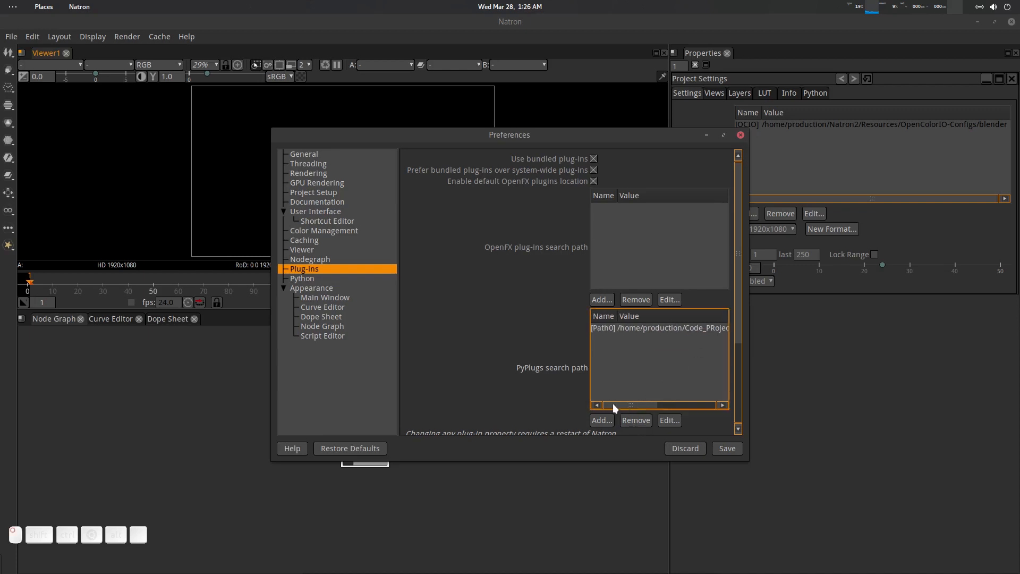
click(726, 449)
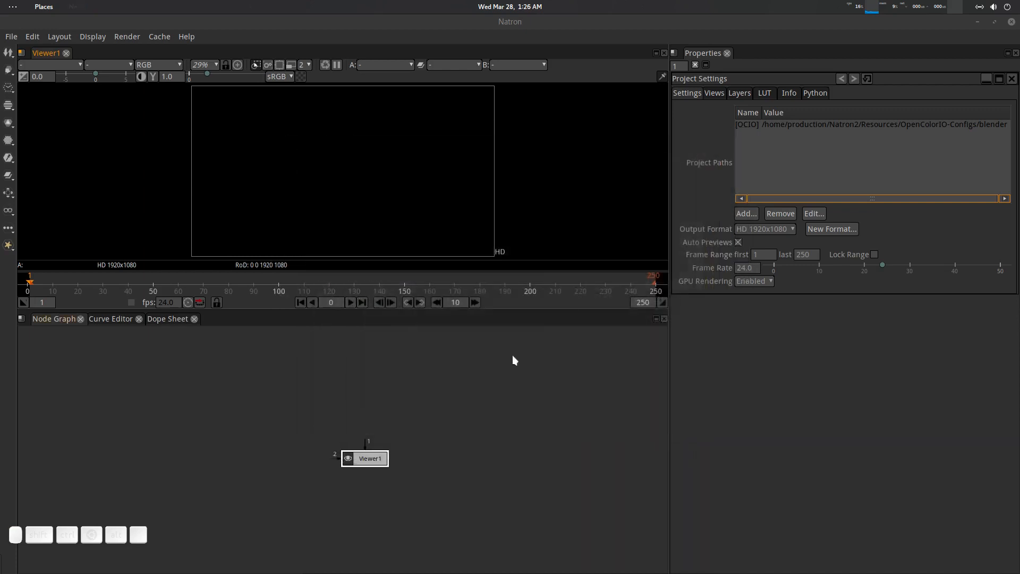
click(1011, 22)
click(480, 315)
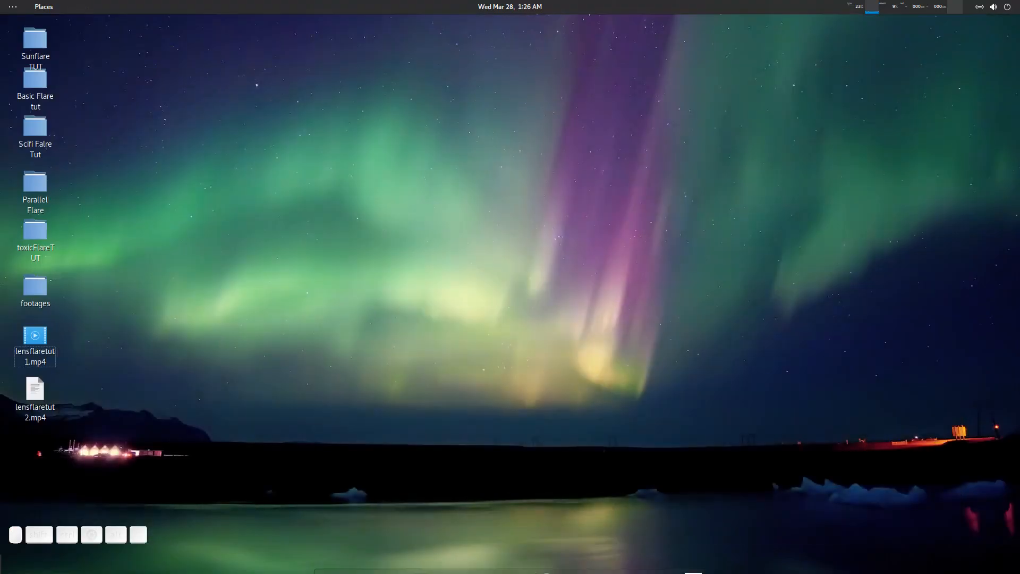
click(523, 561)
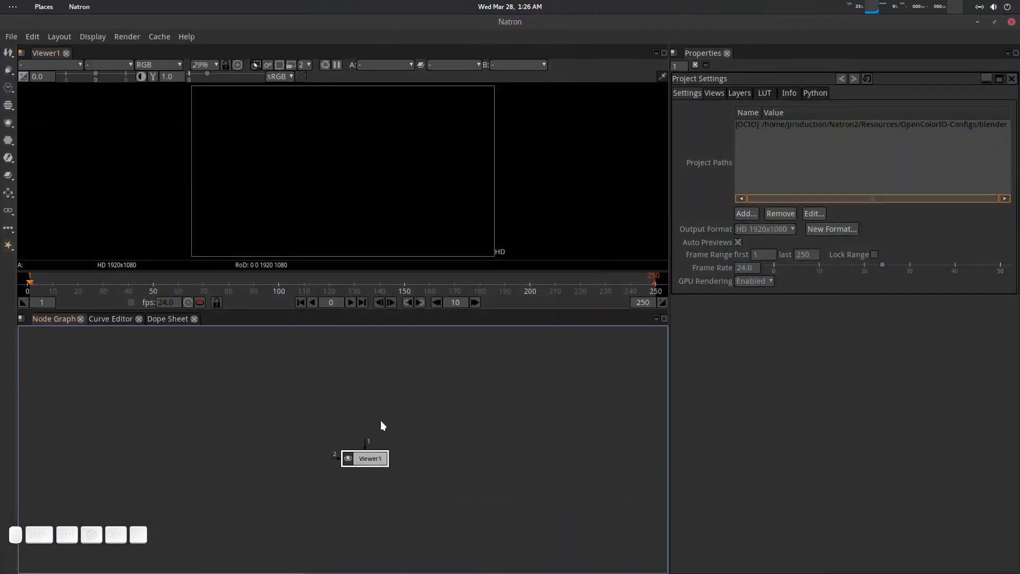
- Add a Shadertoy node to the Node Graph above Viewer1 and connect it to the viewer
click(394, 397)
key(Tab)
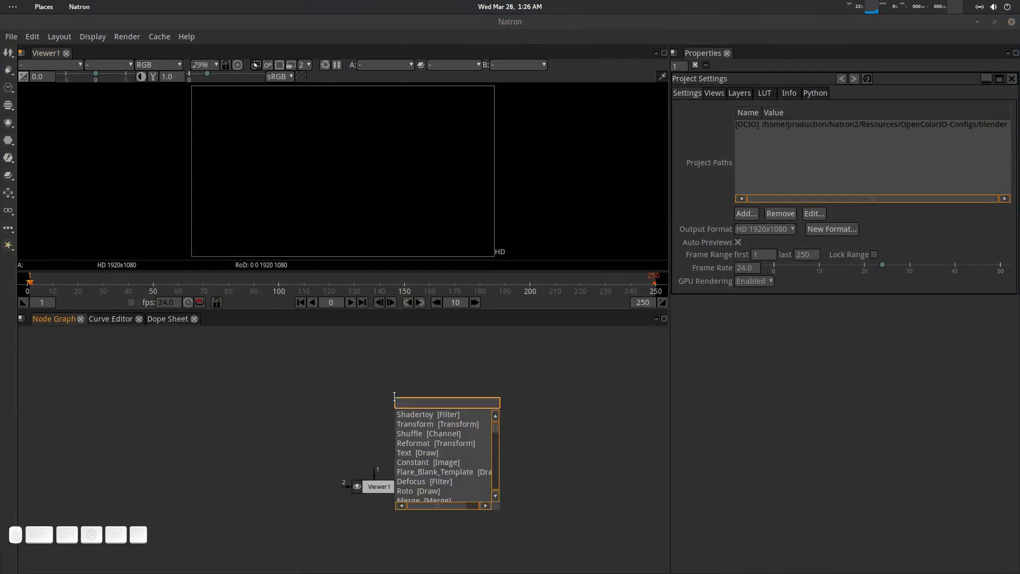
text(shade)
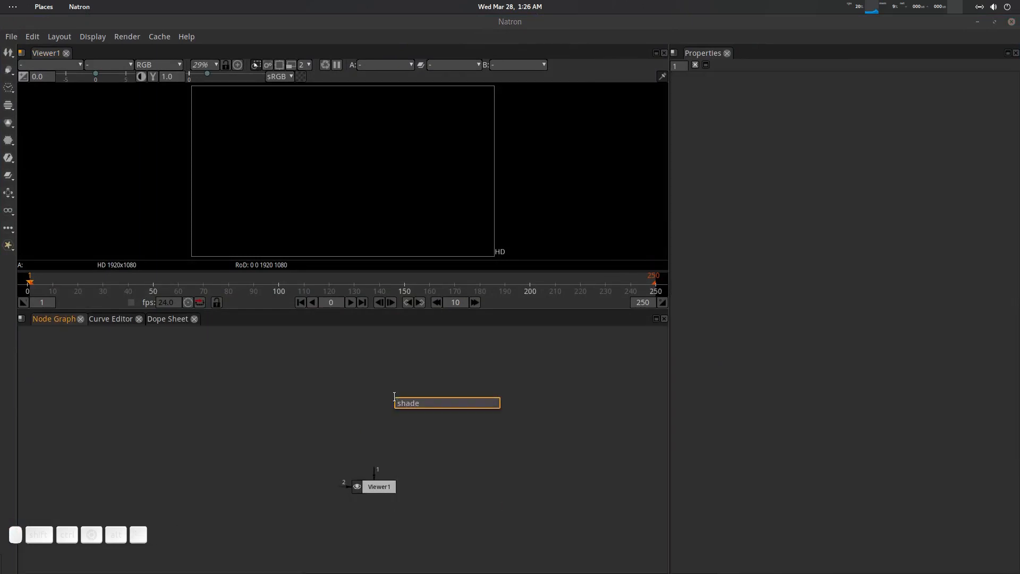
key(Return)
click(384, 414)
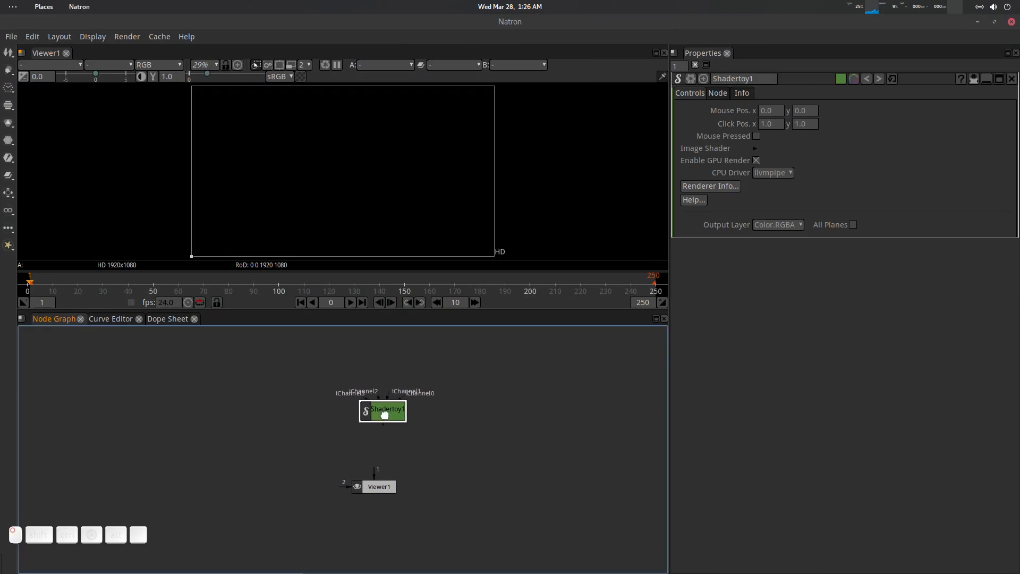
key(1)
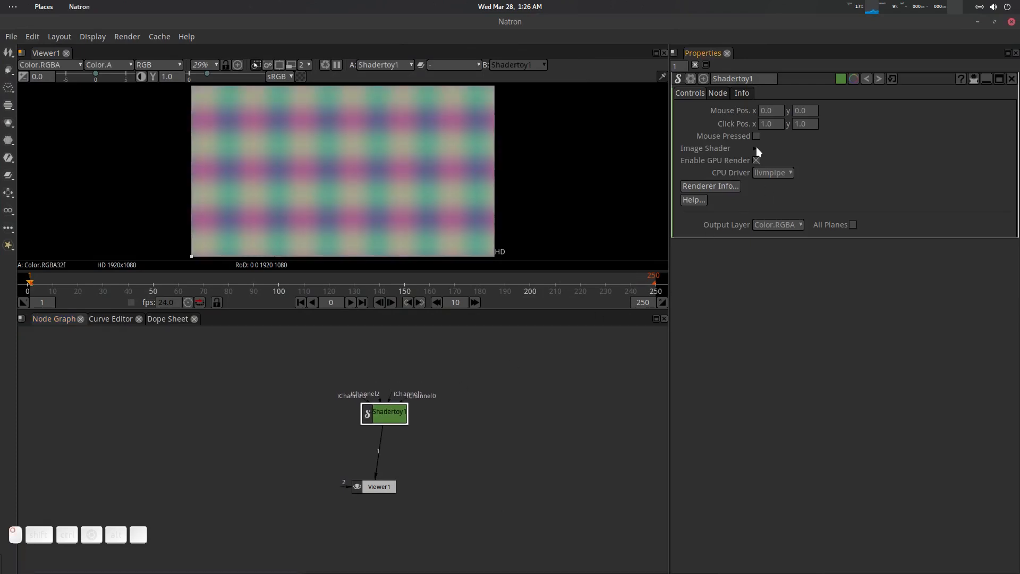
- Expand the Shadertoy node's image shader settings and load the anamorphic preset from Lens Flare Elements
click(756, 148)
click(794, 187)
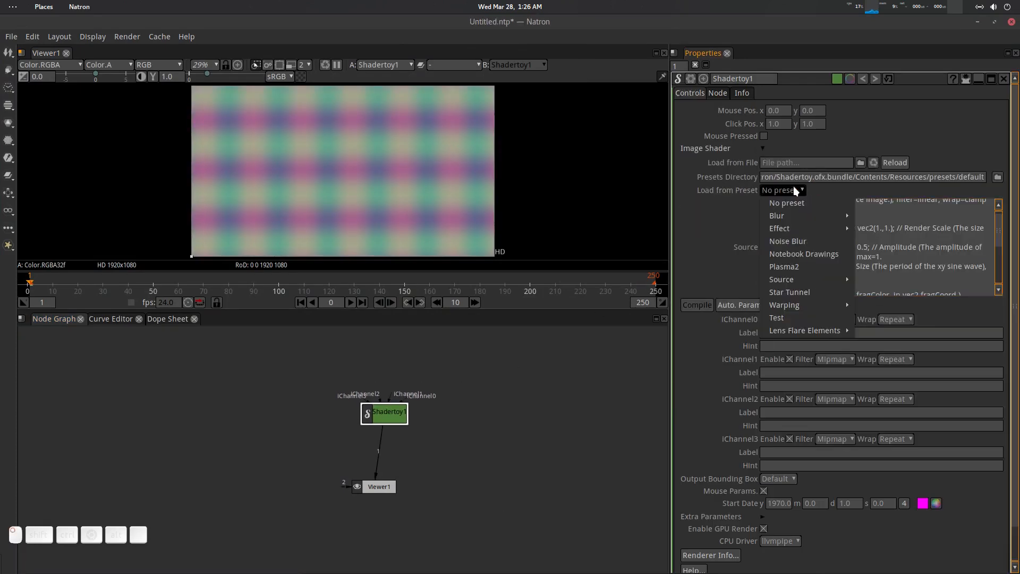
mouse_move(812, 328)
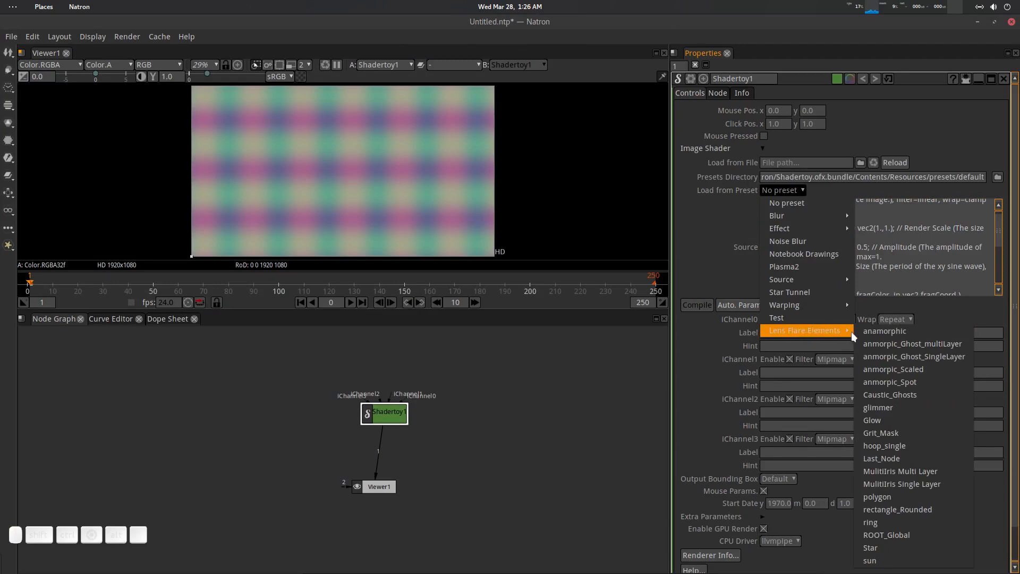
click(895, 332)
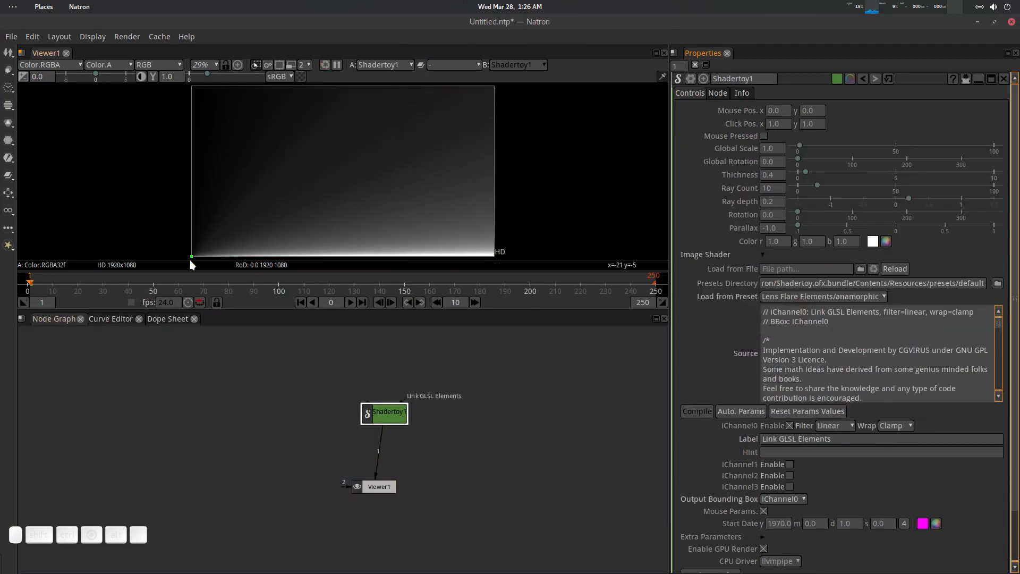
- Place the anamorphic flare's mouse position at about x 901, y 617 and set its thickness to 0.88
drag(310, 157, 334, 158)
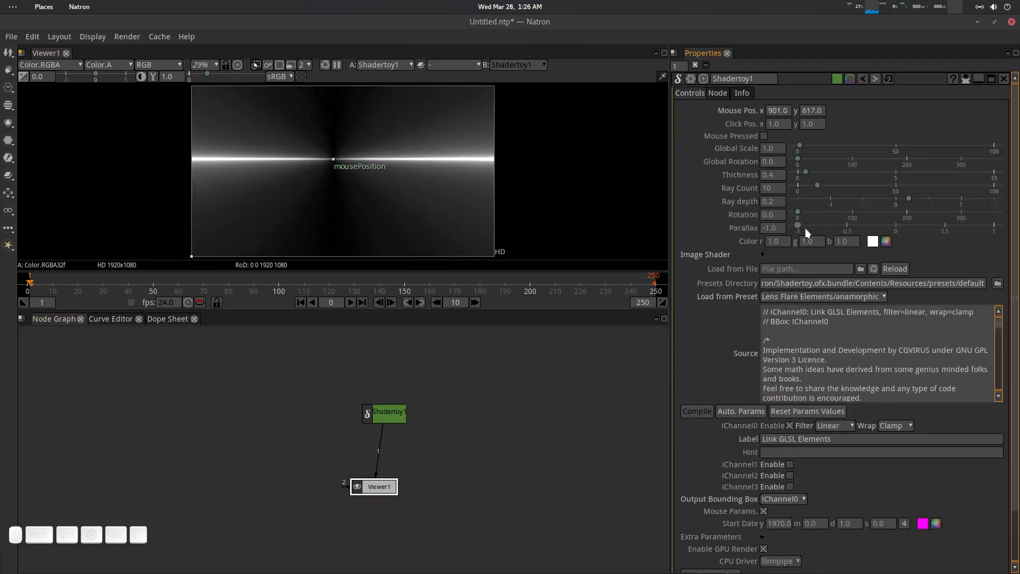
mouse_move(806, 173)
mouse_down()
mouse_move(855, 177)
mouse_move(827, 175)
mouse_move(814, 206)
mouse_up()
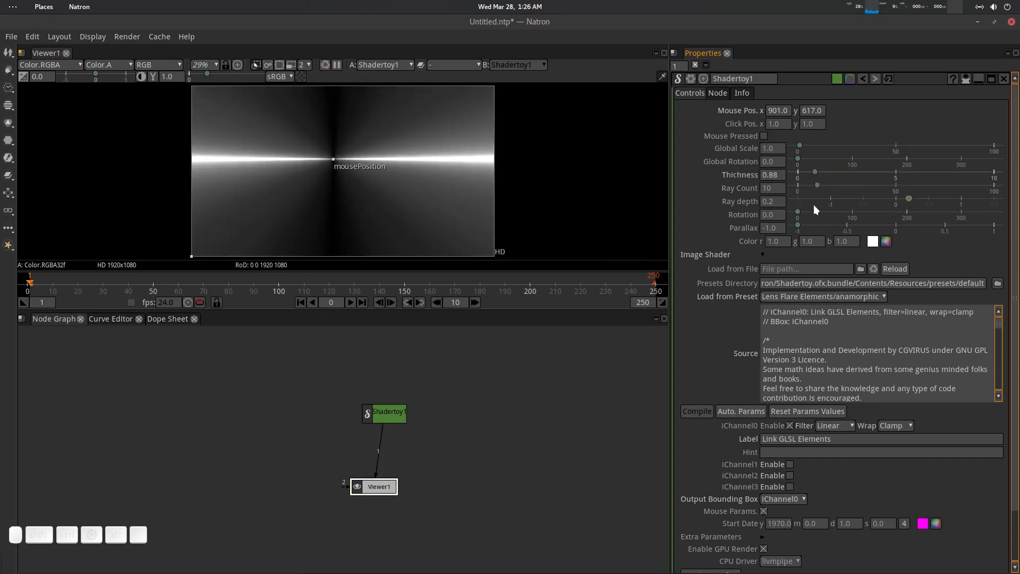
- Set the anamorphic flare's ray depth to about -0.463 and load the Caustic_Ghosts preset from Lens Flare Elements
drag(884, 202, 866, 203)
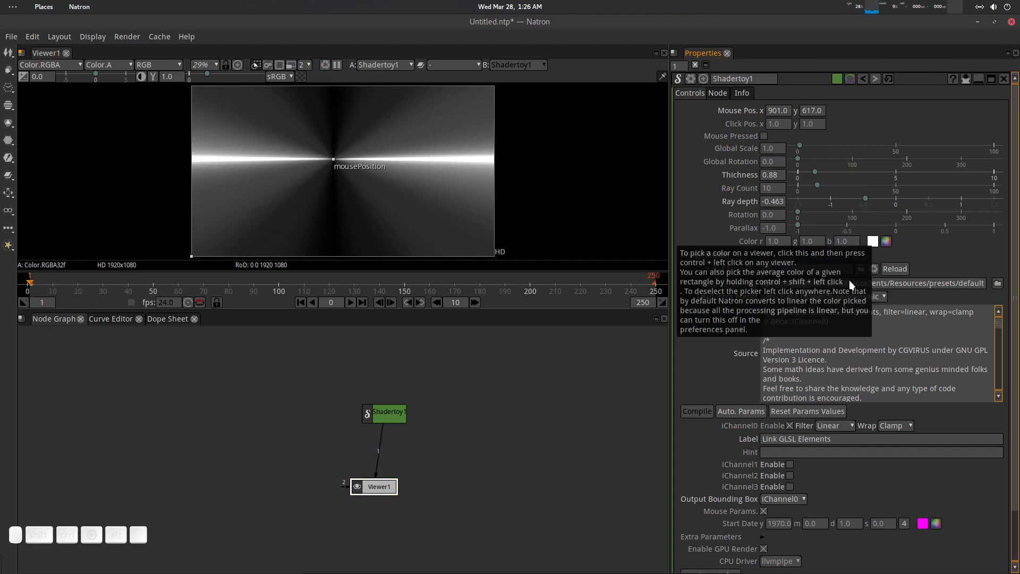
click(853, 299)
mouse_move(827, 437)
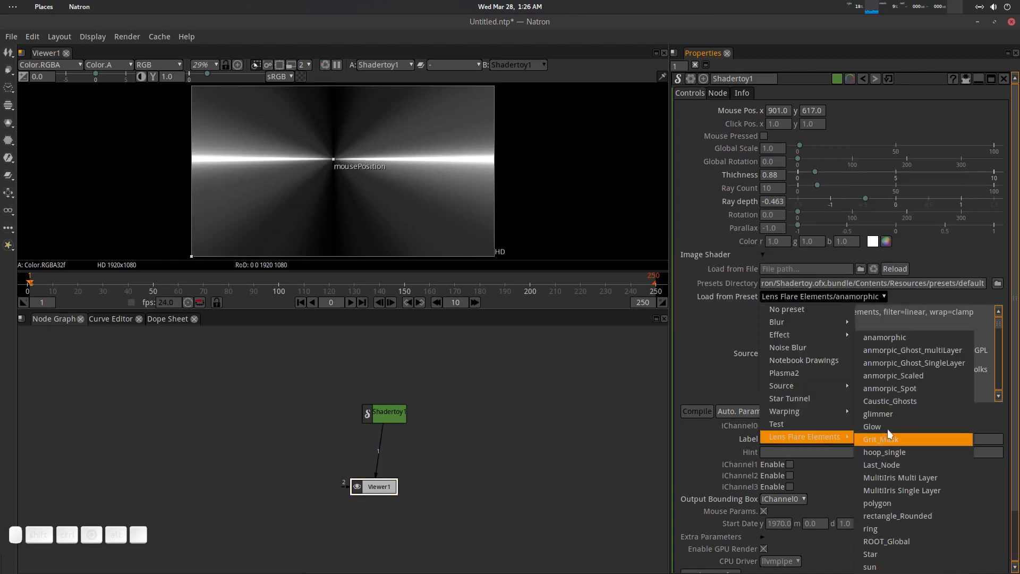
click(900, 401)
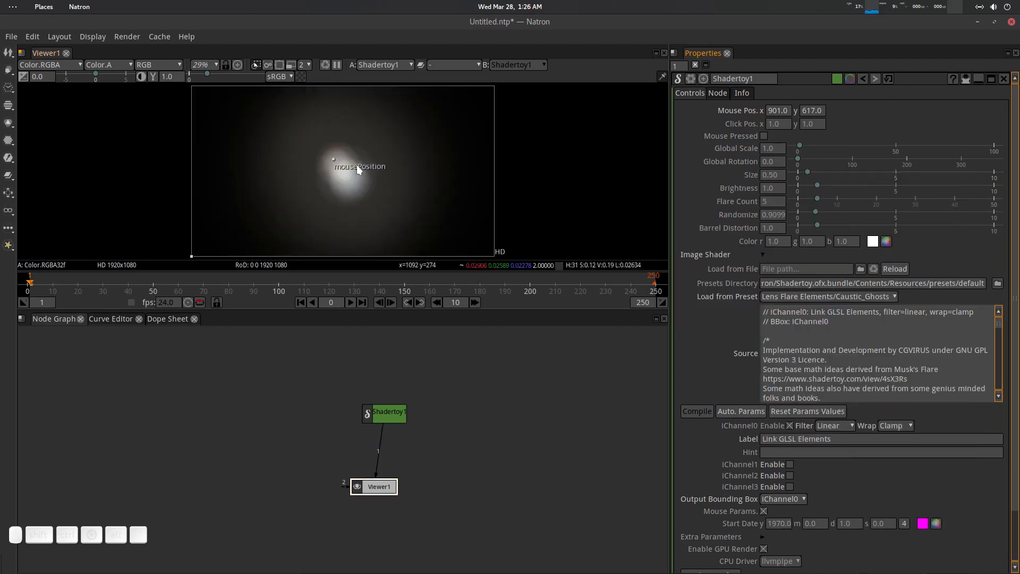
- Place the caustic ghosts' mouse position at about x 181, y 933 and load the MulitIris Multi Layer preset from Lens Flare Elements
mouse_move(335, 161)
mouse_down()
mouse_move(259, 116)
mouse_move(220, 109)
mouse_up()
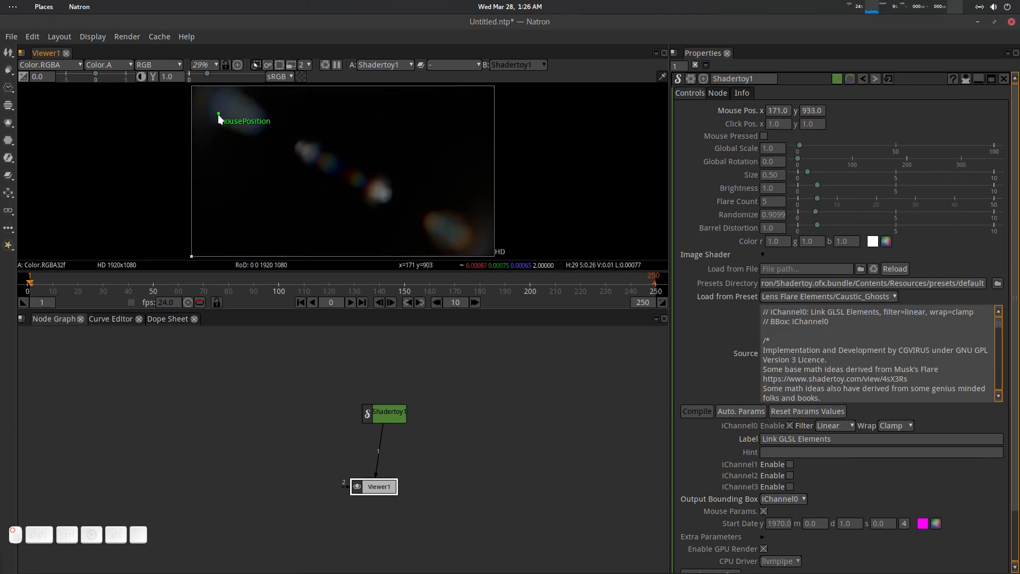
click(831, 296)
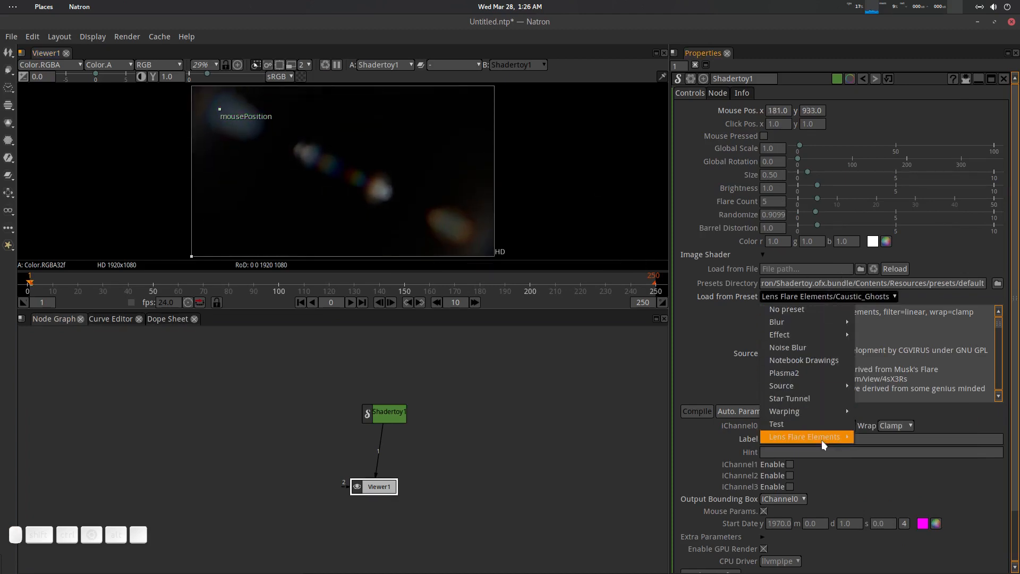
mouse_move(822, 437)
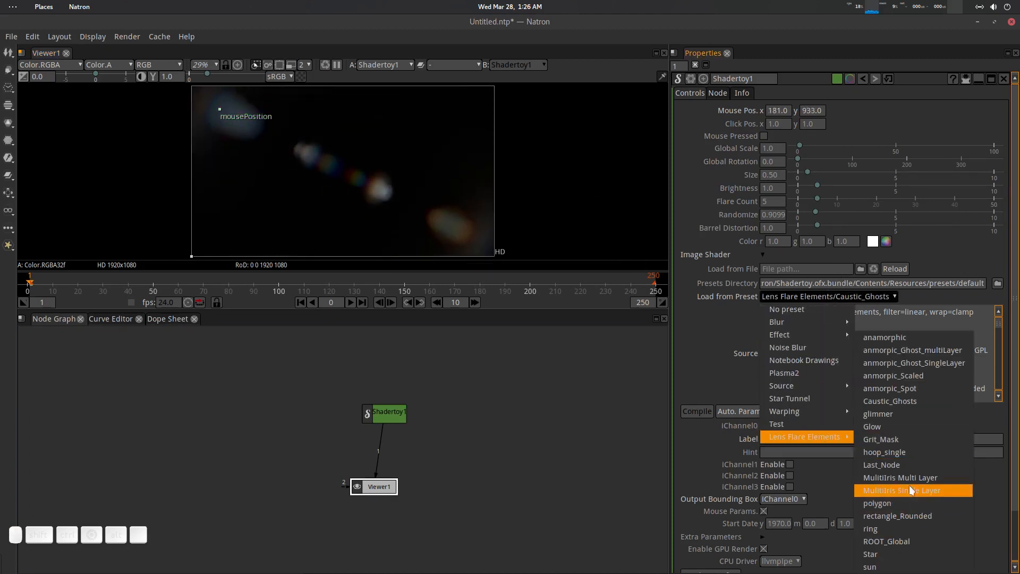
click(920, 477)
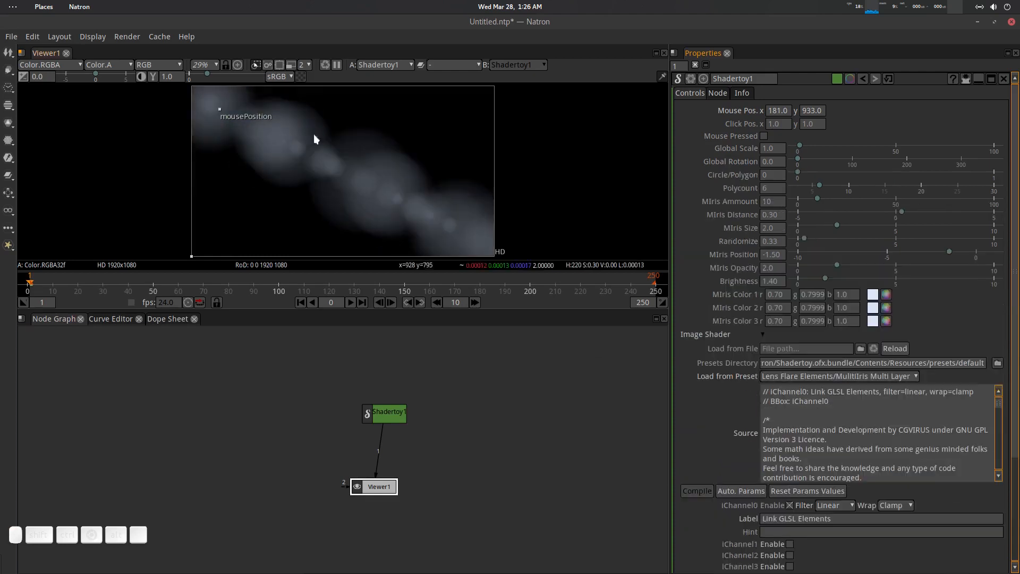
- Set MIris Size to 1.45 and MIris Color 1 to purple, about r 0.5583, g 0.0451, b 1.0
drag(848, 224, 826, 221)
click(885, 295)
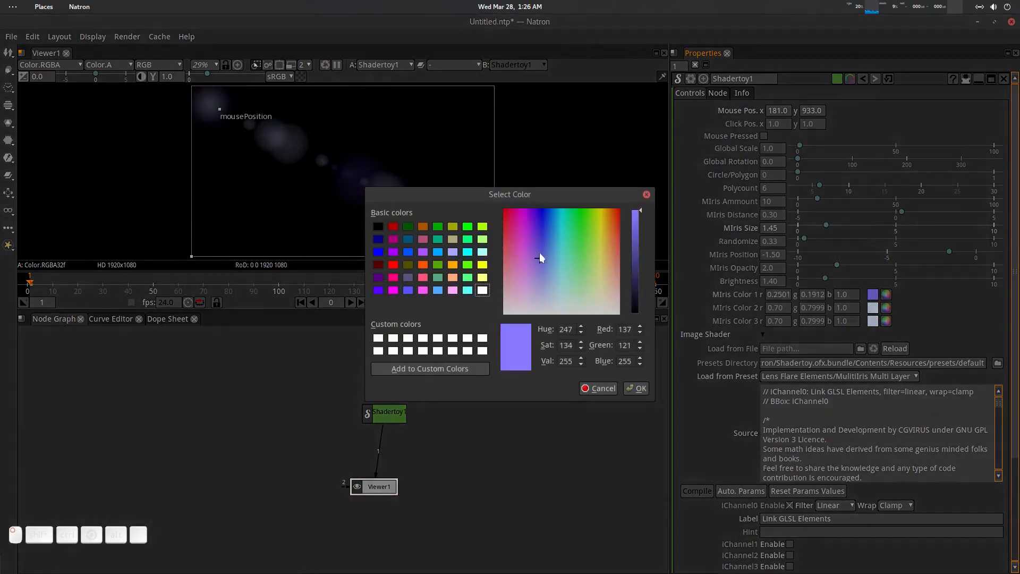
click(528, 233)
click(636, 387)
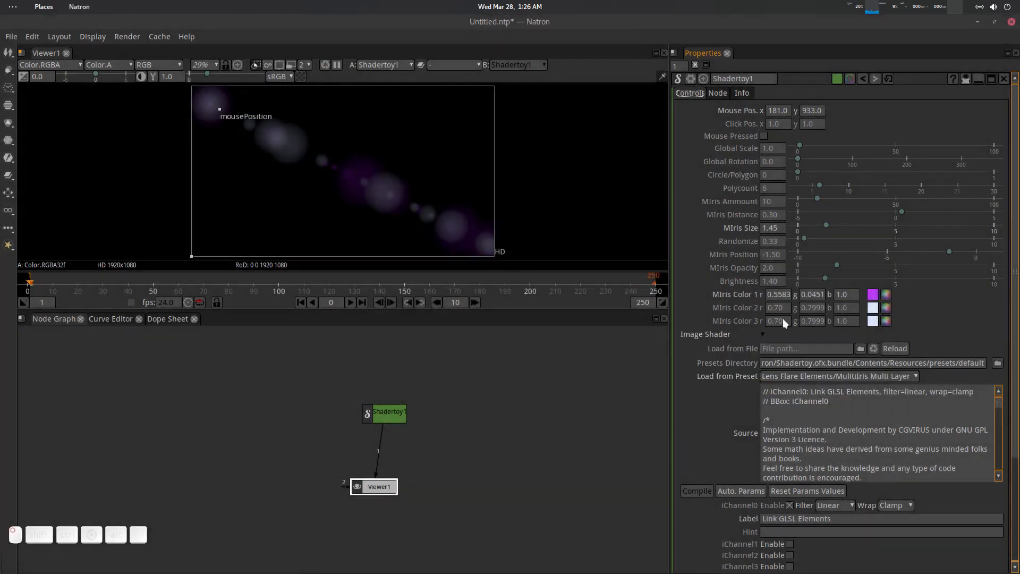
- Set MIris Color 2 to orange-red (r 1.0, g 0.0953, b 0.0423) and MIris Color 3 to pinkish red (r 1.0, g 0.0722, b 0.1356)
click(886, 308)
click(601, 257)
click(617, 232)
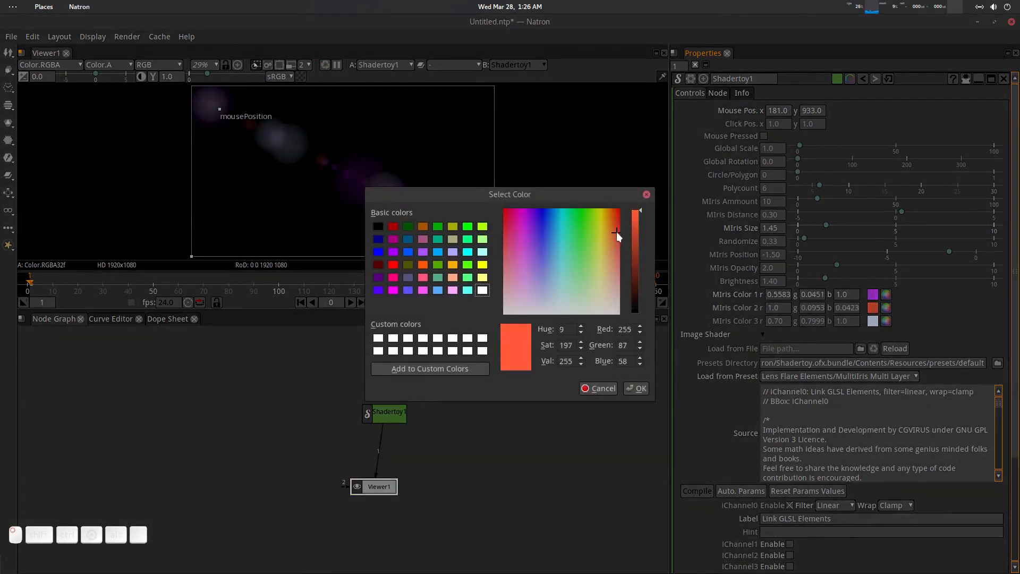
click(637, 386)
click(885, 321)
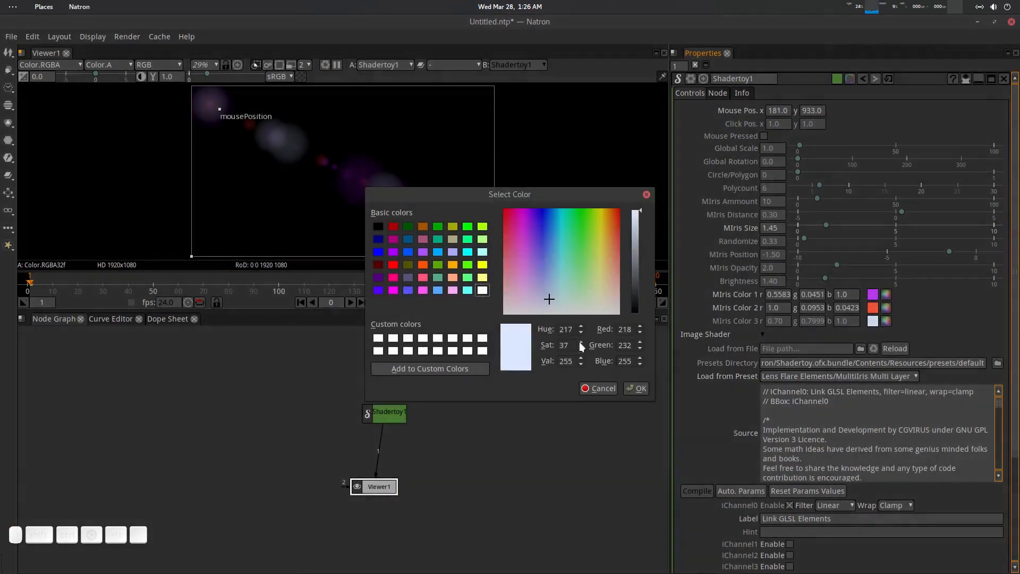
click(535, 238)
click(504, 240)
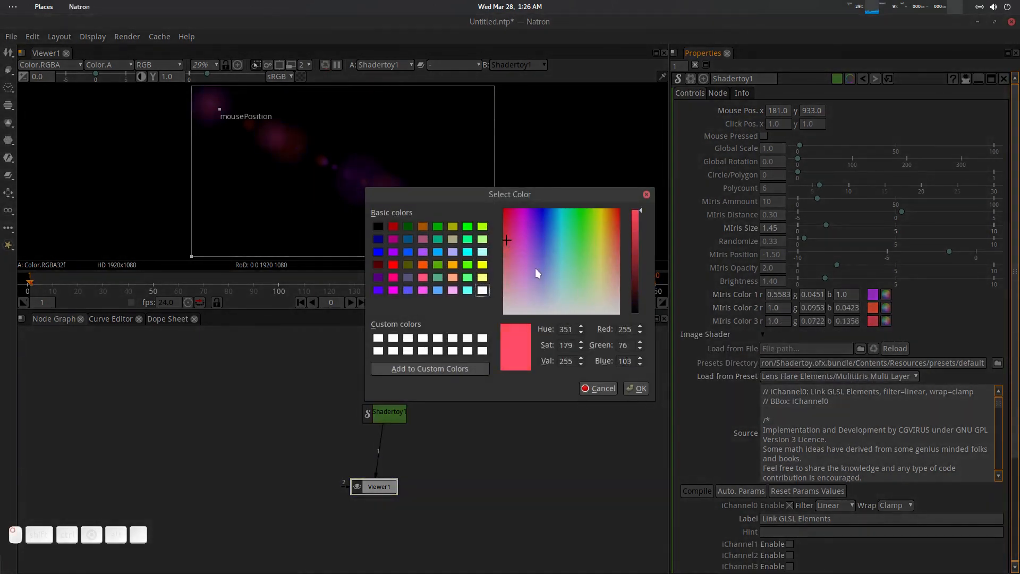
click(639, 388)
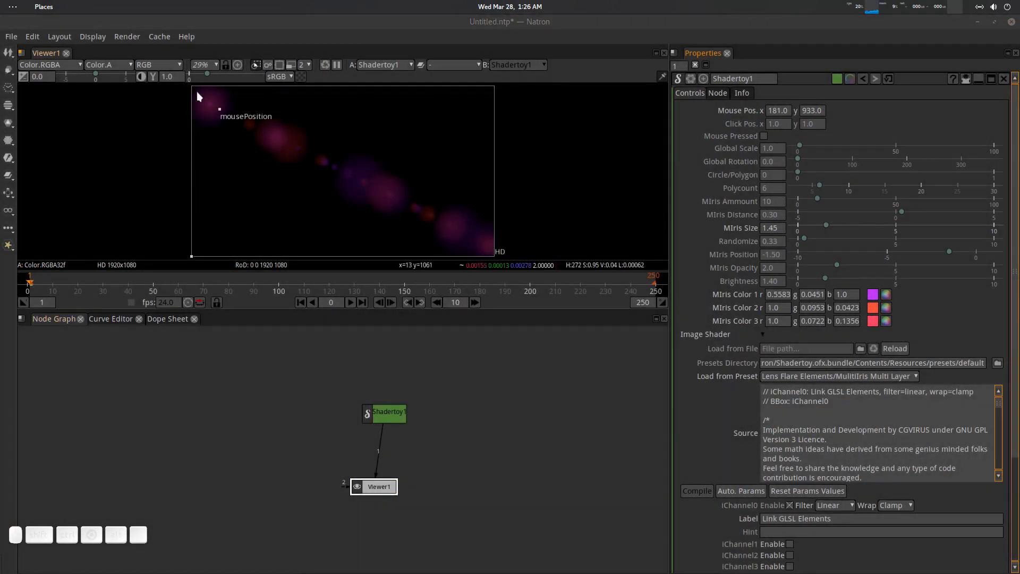
- Move the multi-iris flare's mouse position to about x 430, y 886 and delete the Shadertoy1 node
drag(218, 108, 261, 119)
click(387, 413)
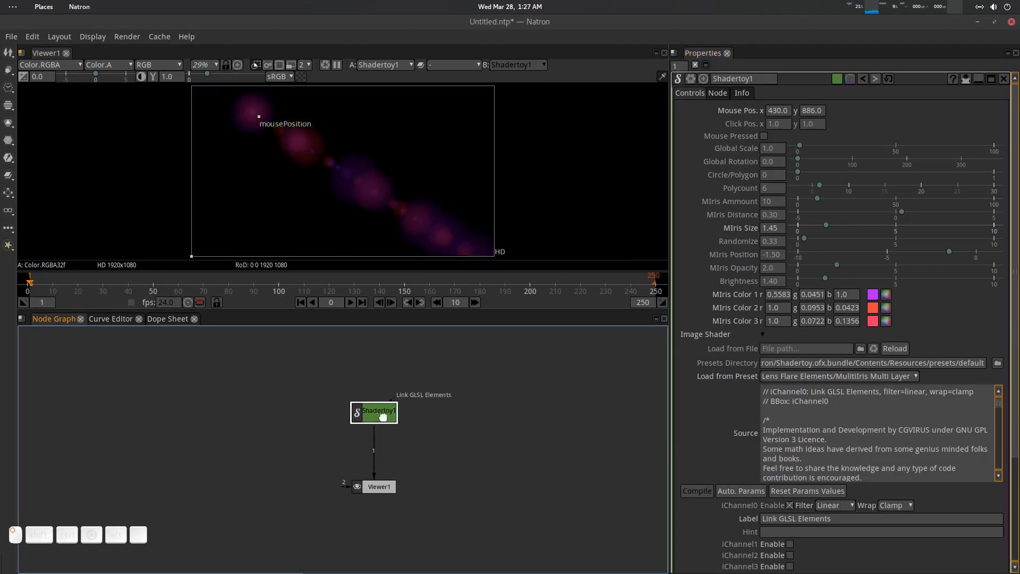
key(Delete)
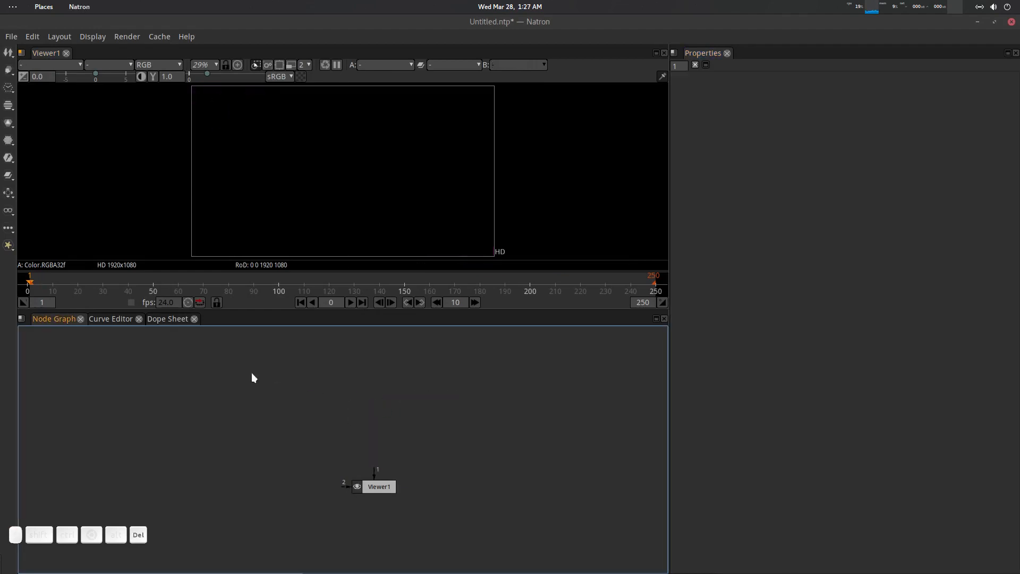
click(8, 69)
mouse_move(48, 97)
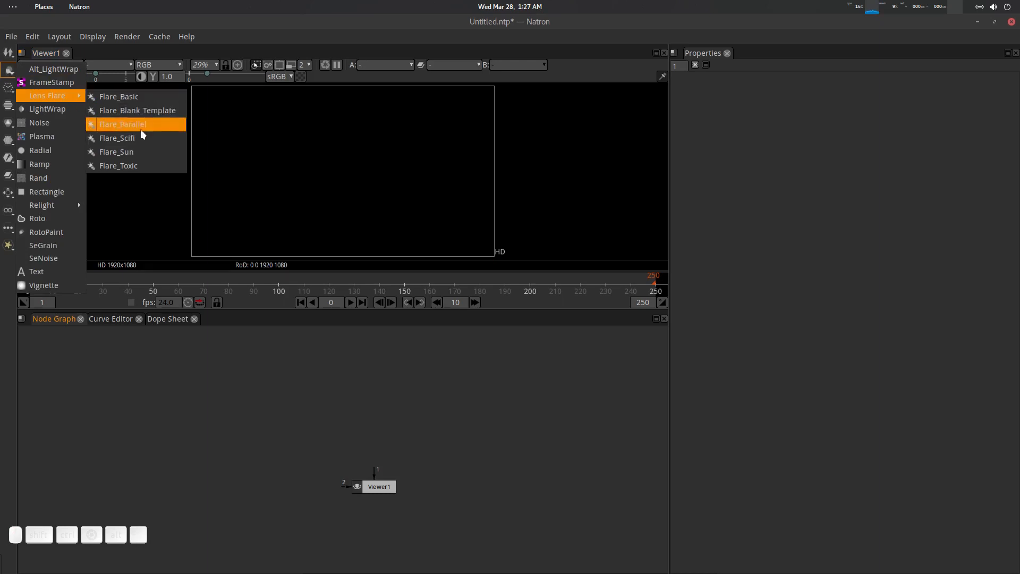
click(144, 99)
- Search the node list for flares, add a Flare_Toxic node, and place it above Viewer1 connected to the viewer
key(Tab)
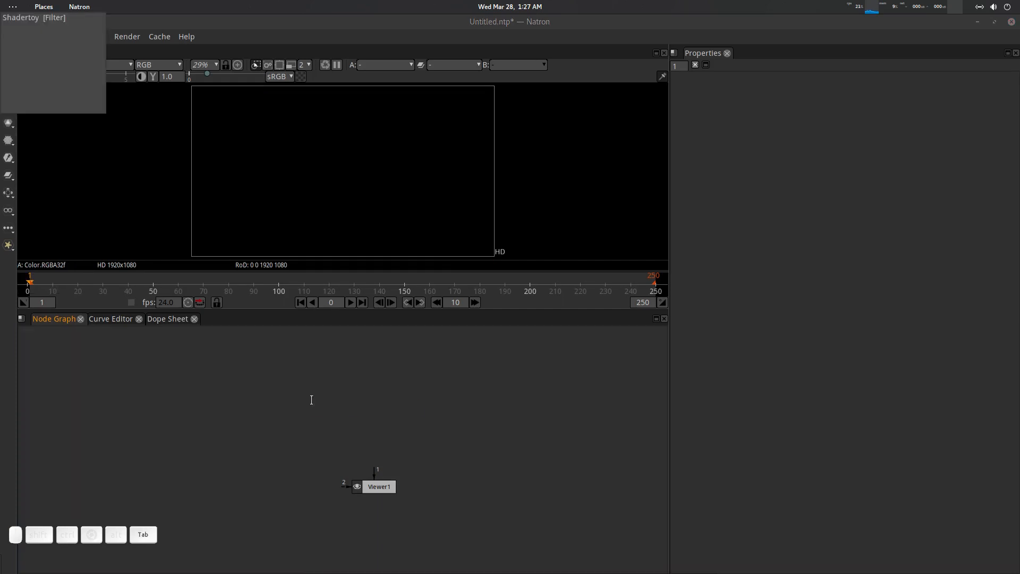
text(fla)
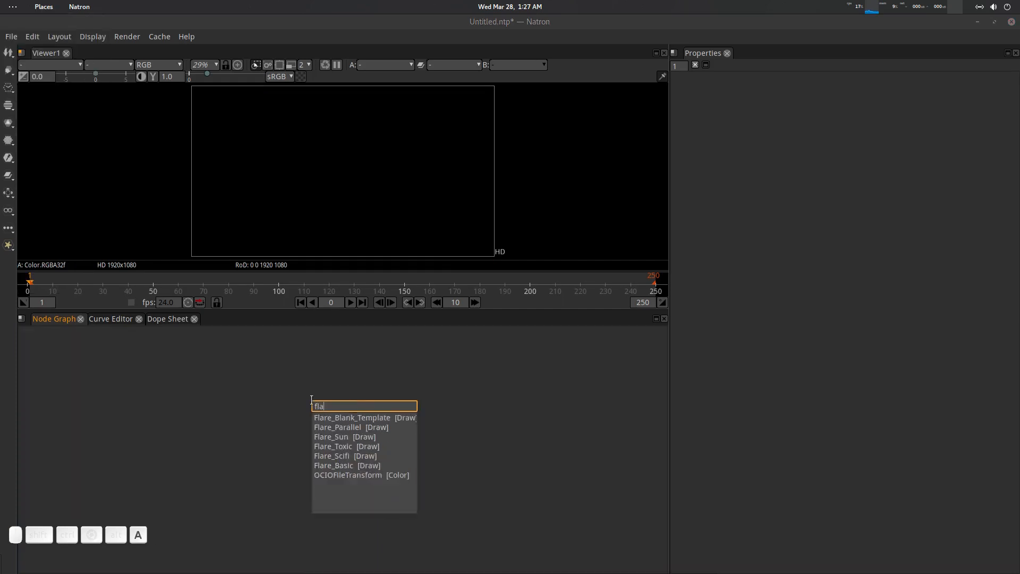
key(Down)
key(Down)
key(Down)
key(Down)
key(Down)
key(Down)
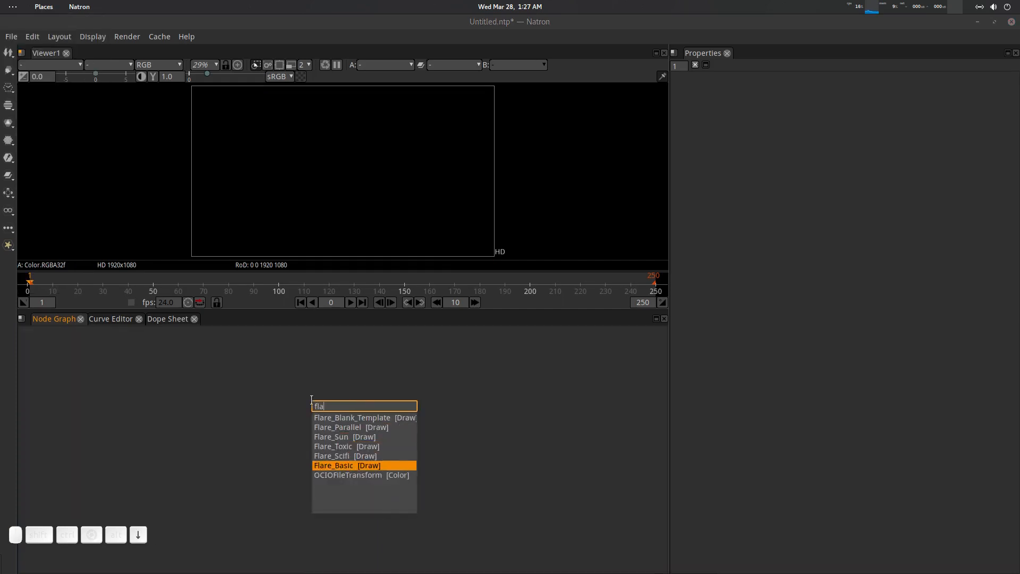
key(Up)
key(Up)
key(Up)
key(Down)
key(Down)
key(Down)
key(Up)
key(Up)
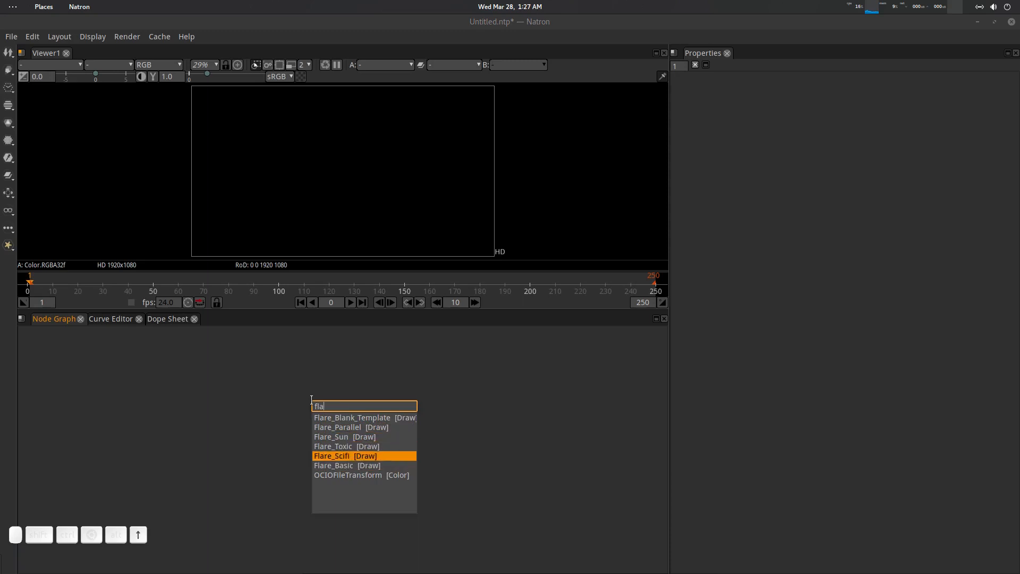
key(Return)
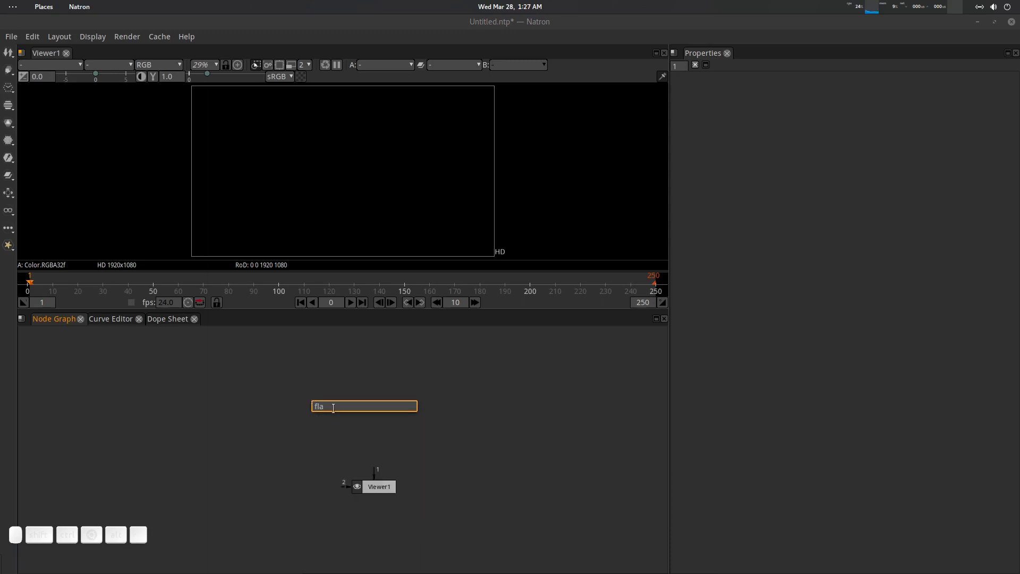
drag(374, 453, 319, 422)
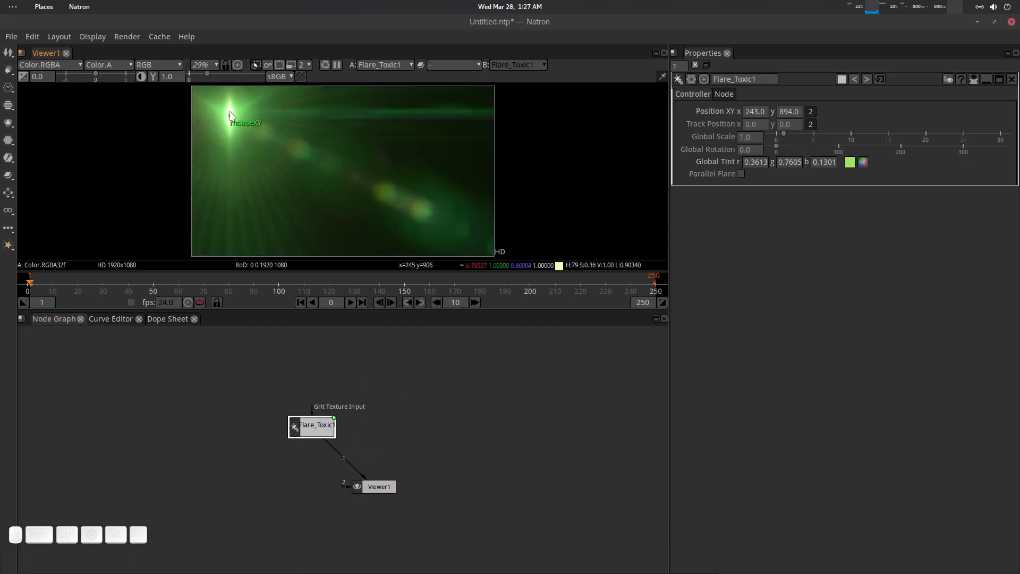
- Move the toxic flare's position to about x 232, y 859 and delete the Flare_Toxic node
drag(309, 126, 227, 120)
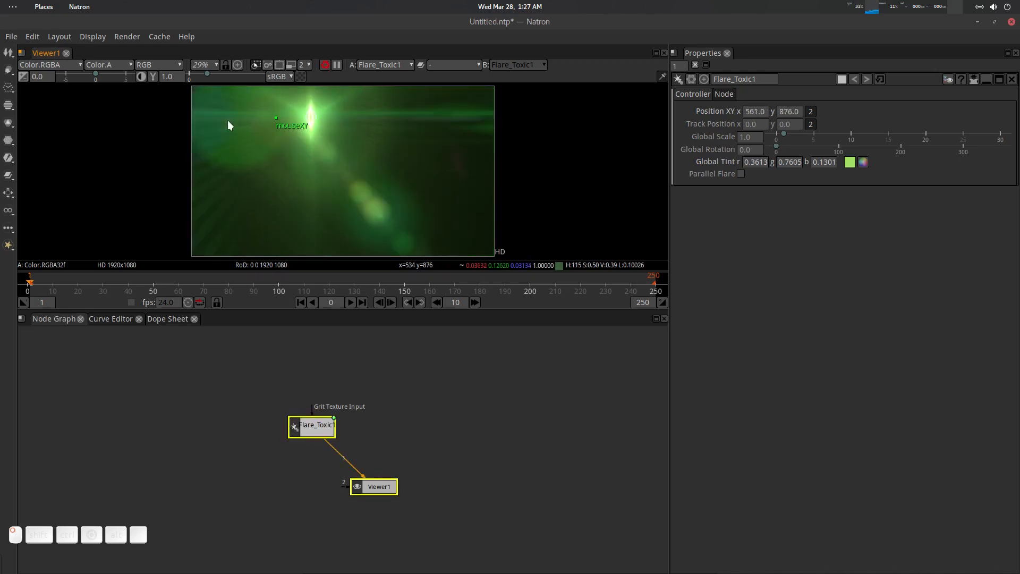
scroll(358, 176, down, 1)
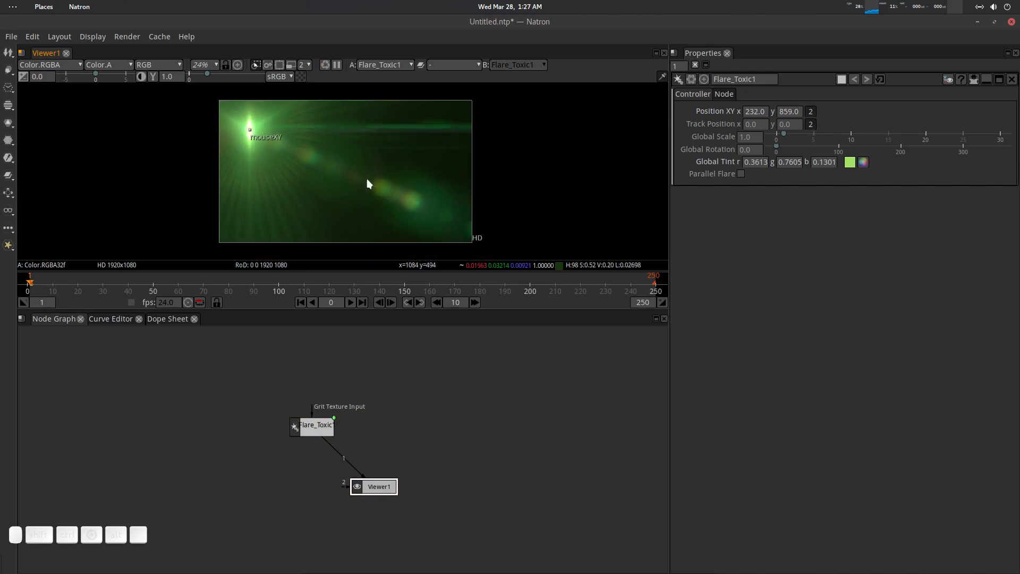
drag(317, 427, 295, 425)
key(Delete)
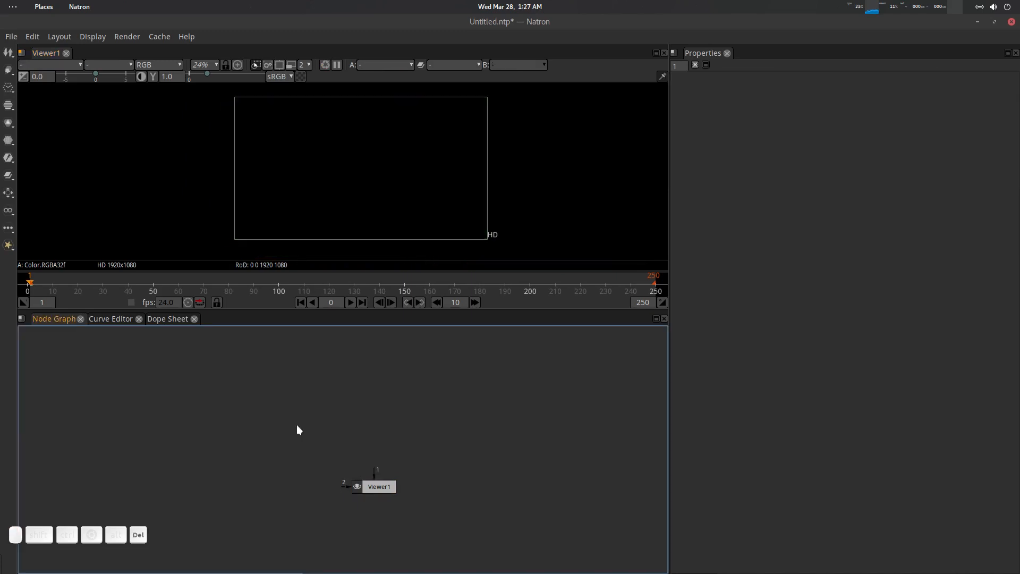
- Add a Flare_Parallel node to the Node Graph and place it above Viewer1 connected to the viewer
key(Tab)
text(flare)
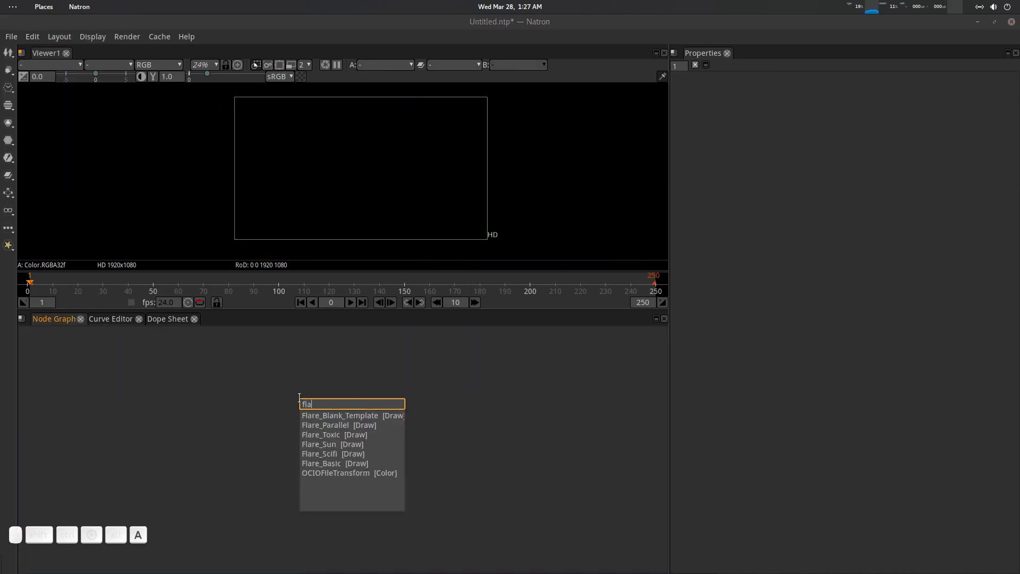
key(Down)
key(Down)
key(Return)
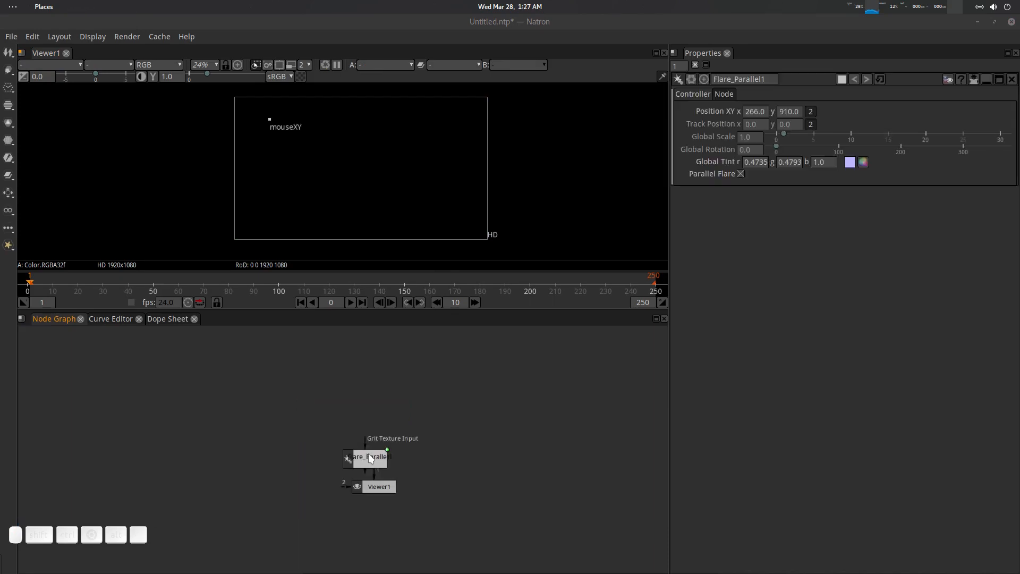
drag(368, 454, 349, 431)
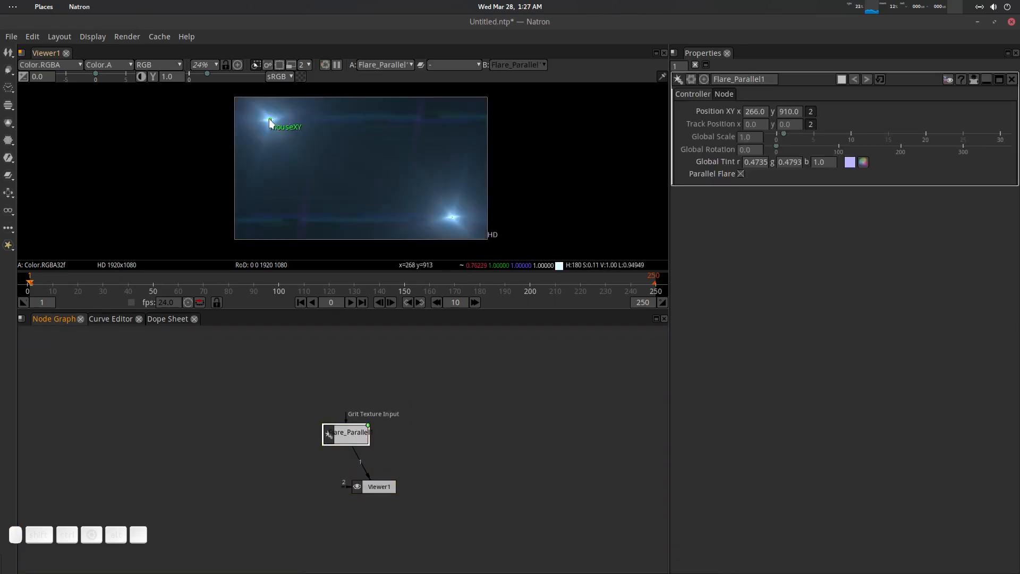
- Move the parallel flare's position across the frame to about x 1738, y 886
drag(269, 119, 466, 127)
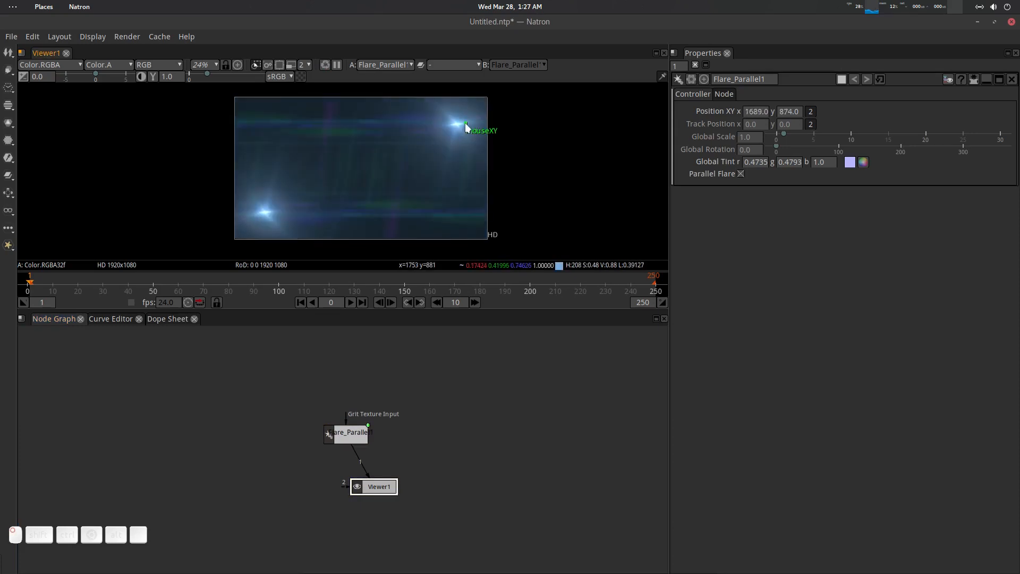
drag(467, 189, 463, 187)
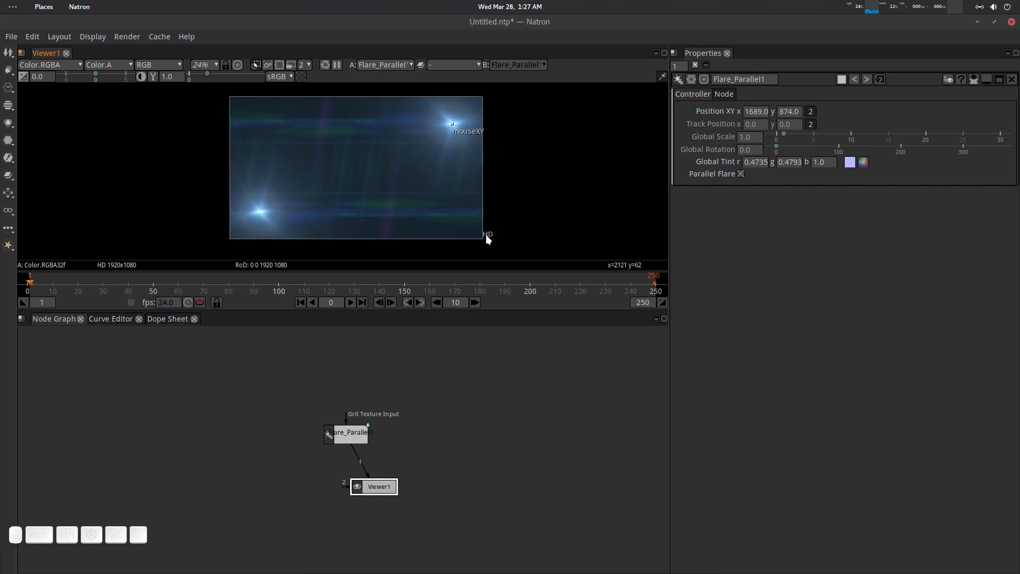
drag(431, 126, 458, 122)
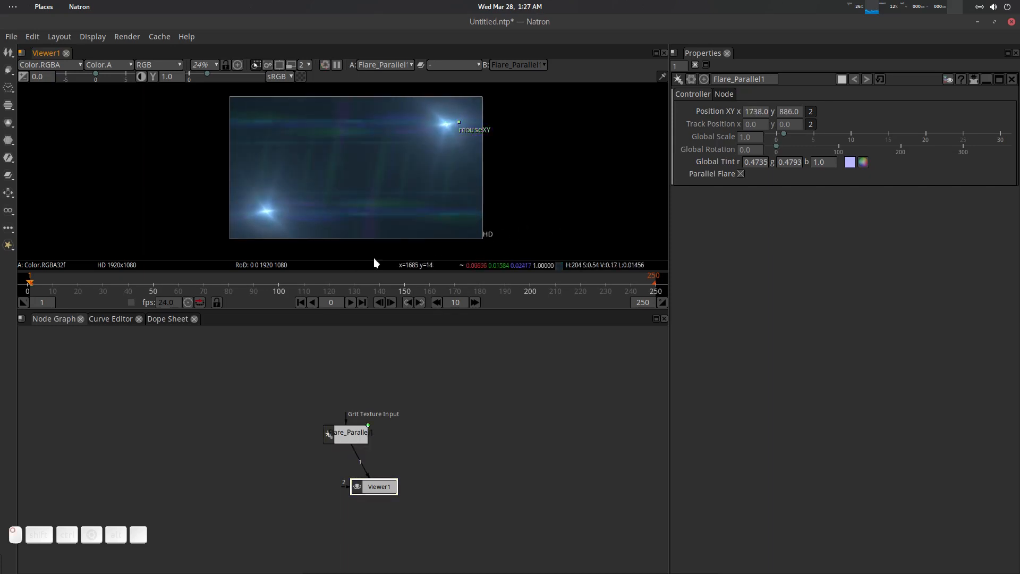
scroll(452, 169, down, 2)
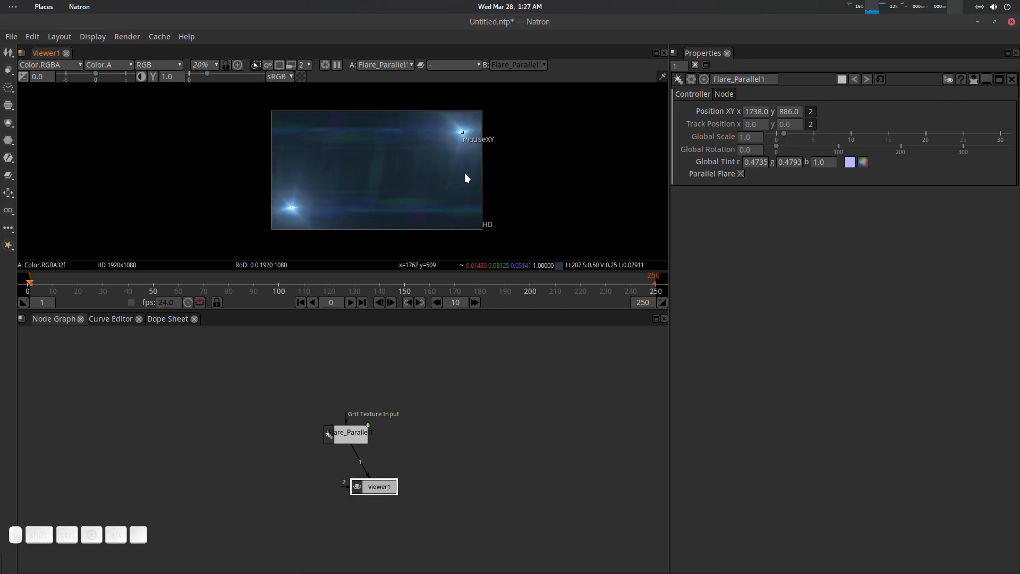
- Delete the Flare_Parallel node and close the untitled project without saving its changes
click(360, 439)
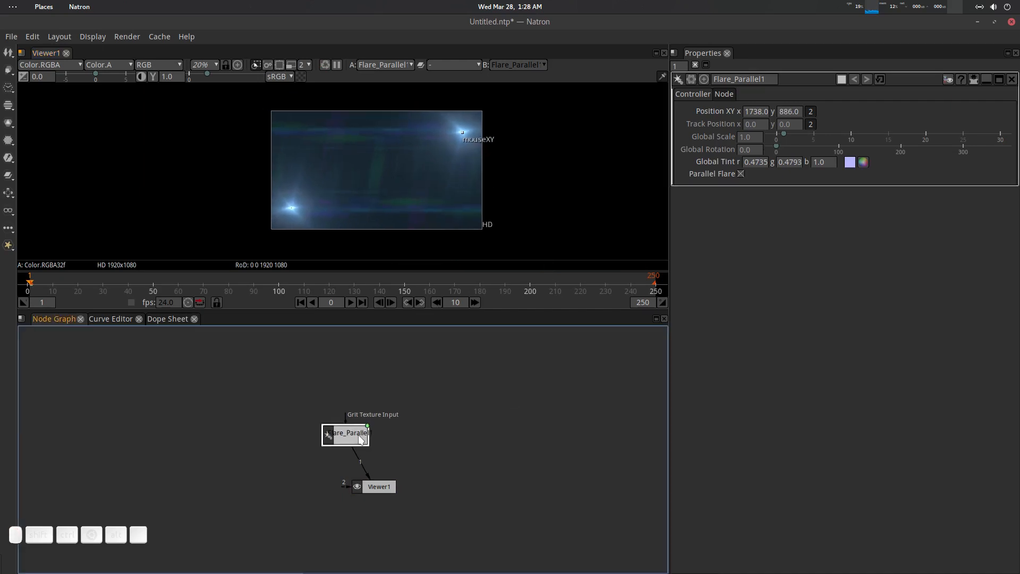
key(Delete)
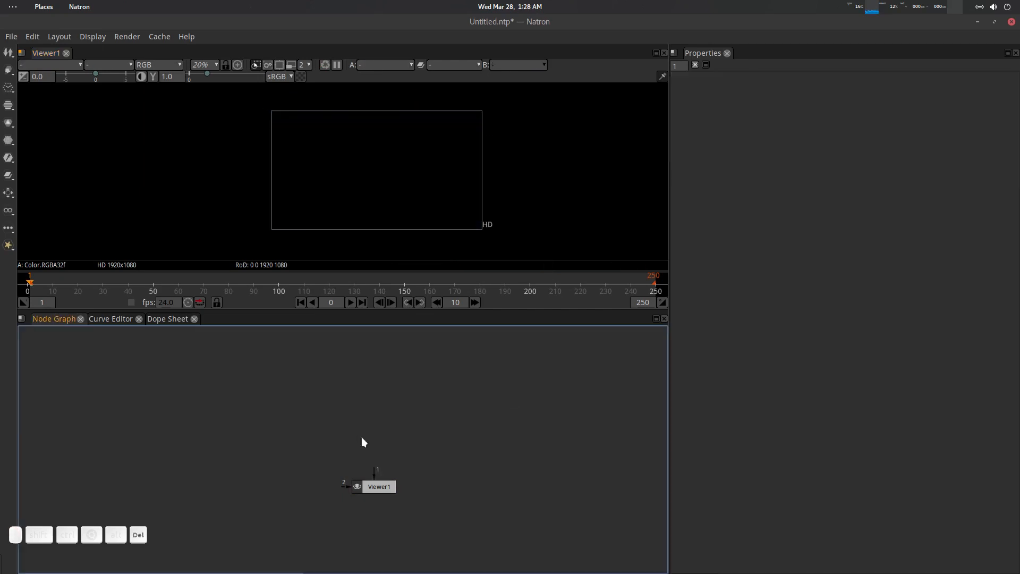
click(1011, 21)
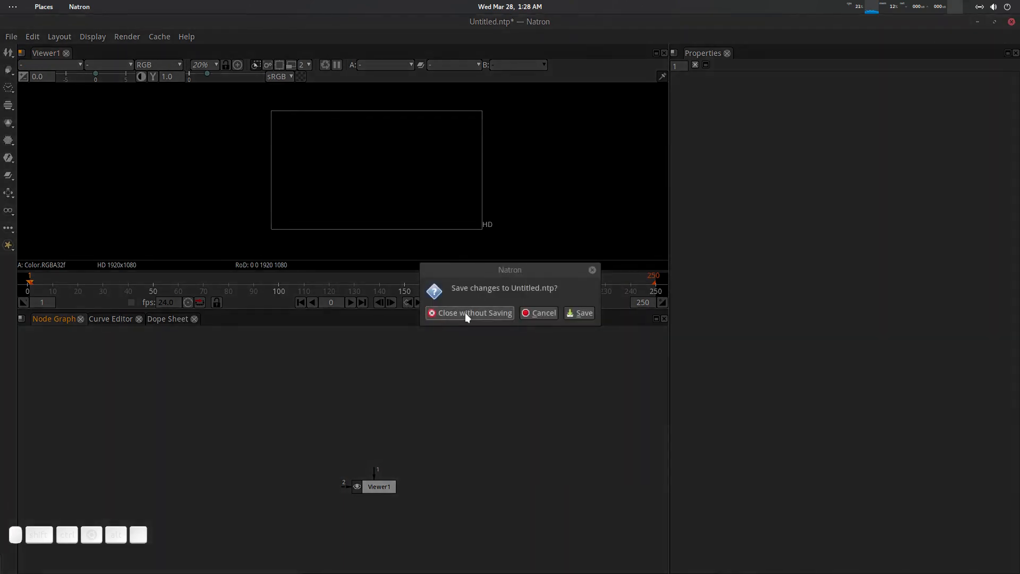
click(465, 313)
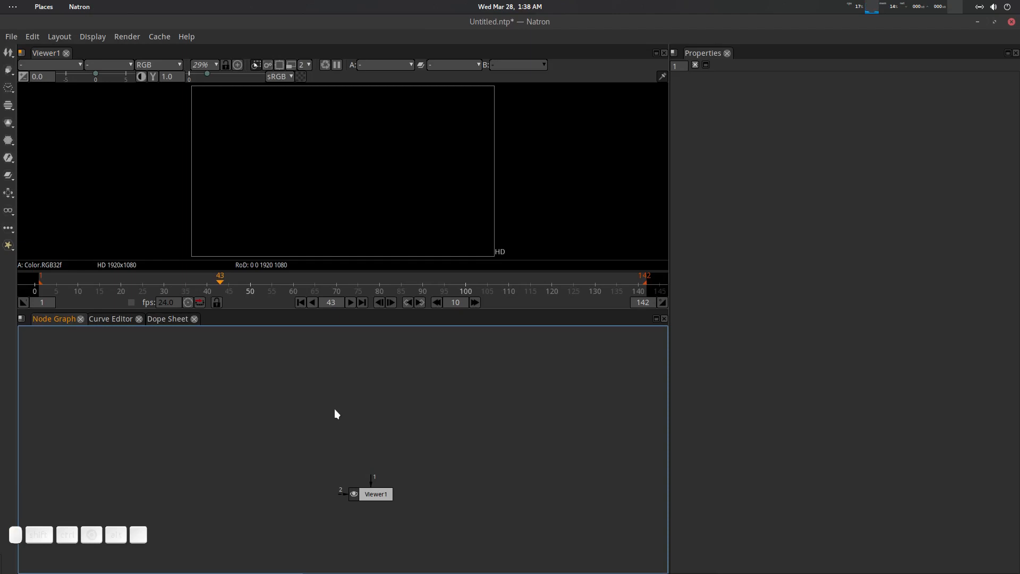
- Read in the logo_#####.tif sequence, connect its node to Viewer1, and go to frame 31
key(r)
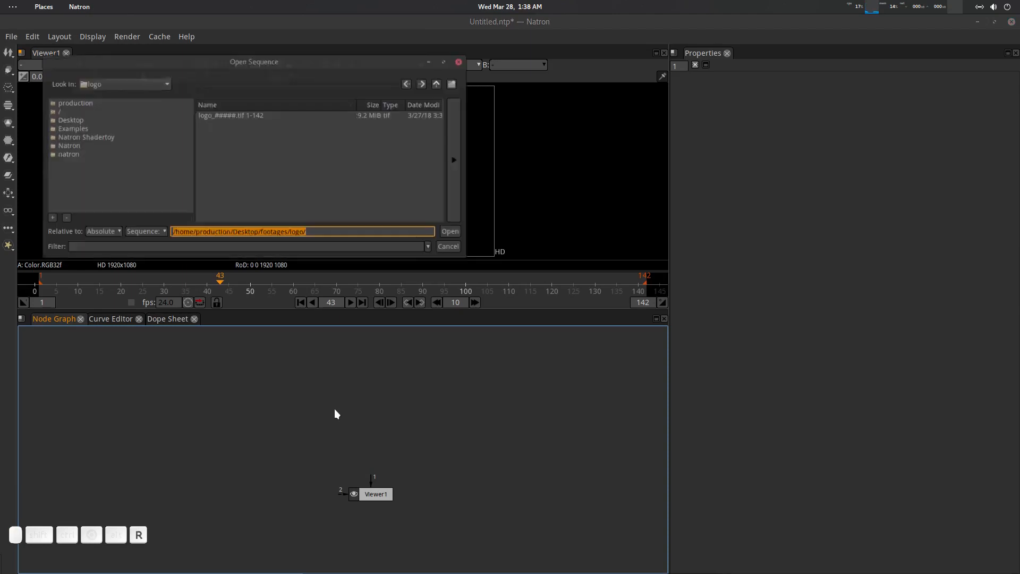
double_click(255, 97)
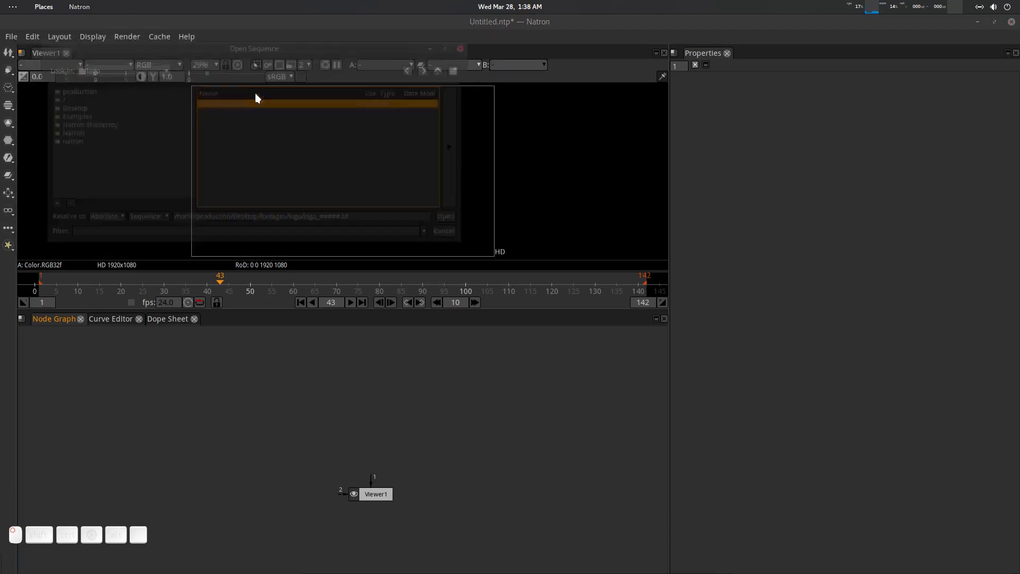
drag(353, 433, 209, 412)
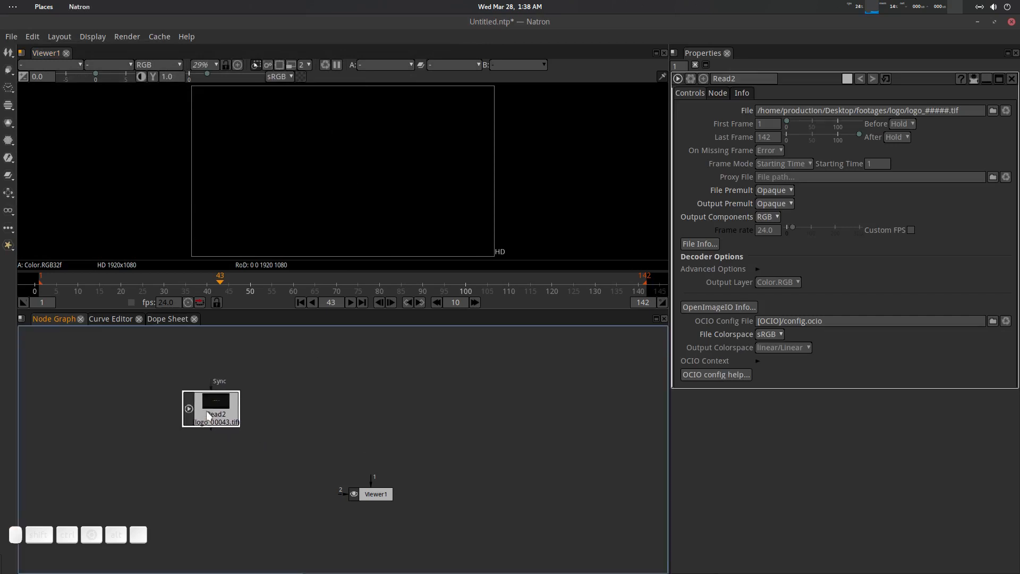
key(1)
drag(221, 287, 168, 285)
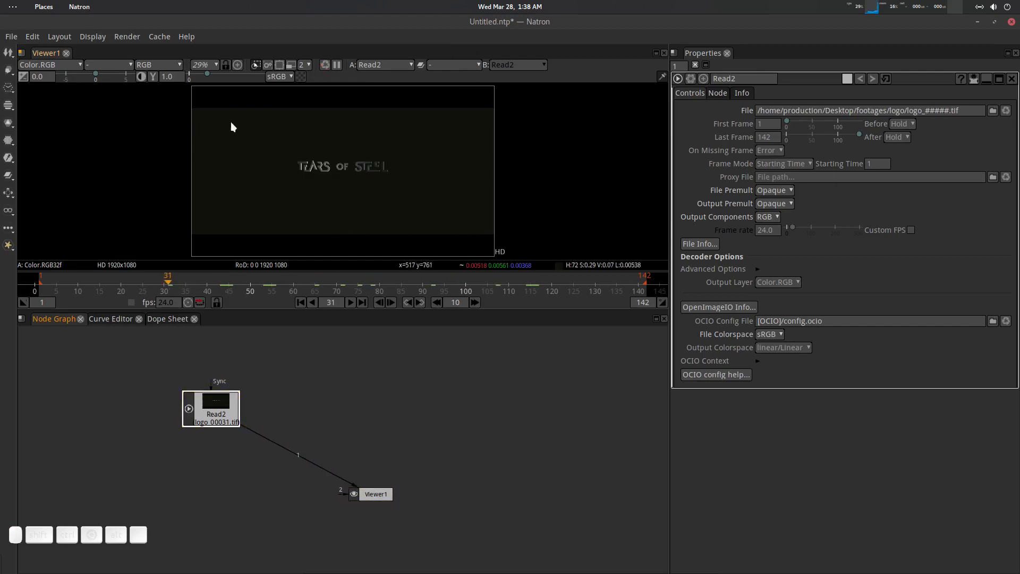
- Search the node list for "fla", add a Flare_Parallel node, and place it above Viewer1 connected to the viewer
mouse_move(307, 409)
mouse_down()
mouse_move(305, 420)
mouse_move(299, 390)
mouse_up()
click(301, 400)
key(Tab)
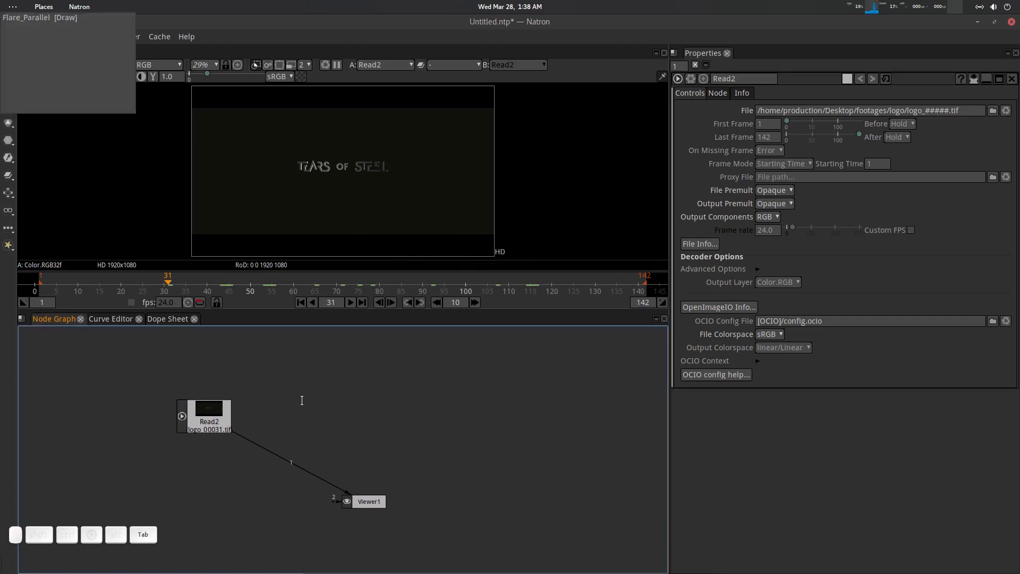
text(fla)
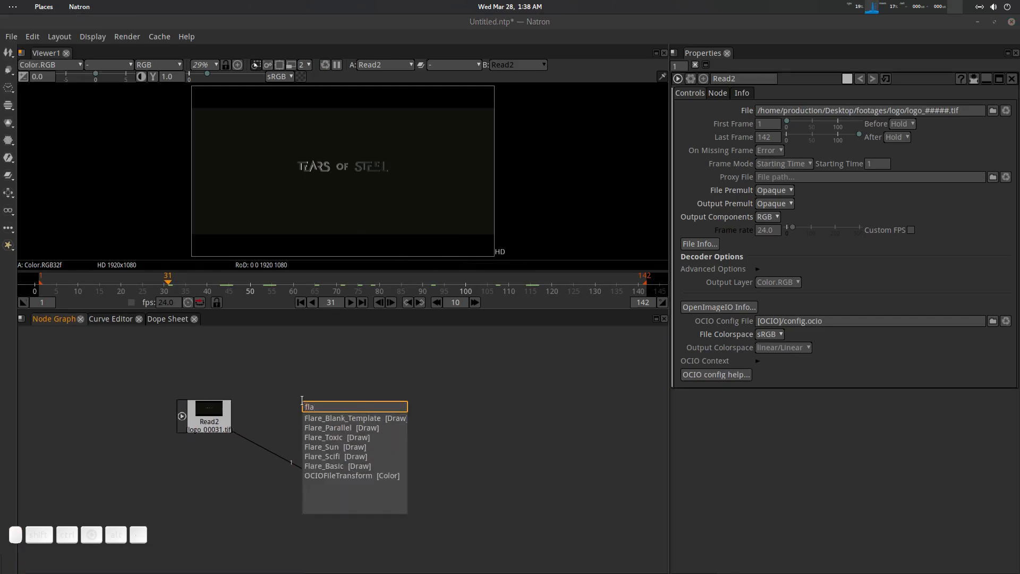
key(Down)
key(Down)
key(Down)
key(Down)
key(Down)
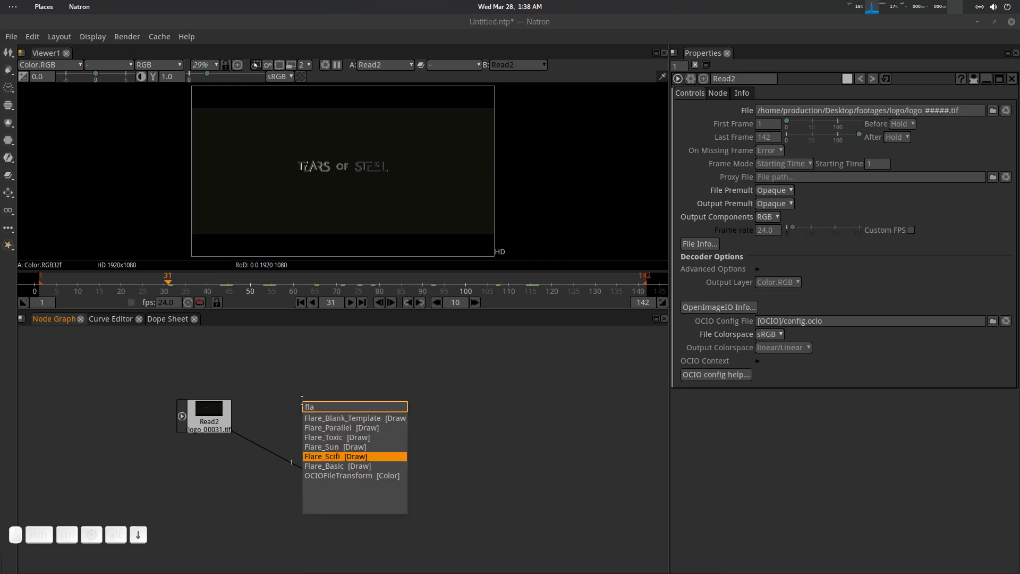
key(Up)
key(Up)
key(Up)
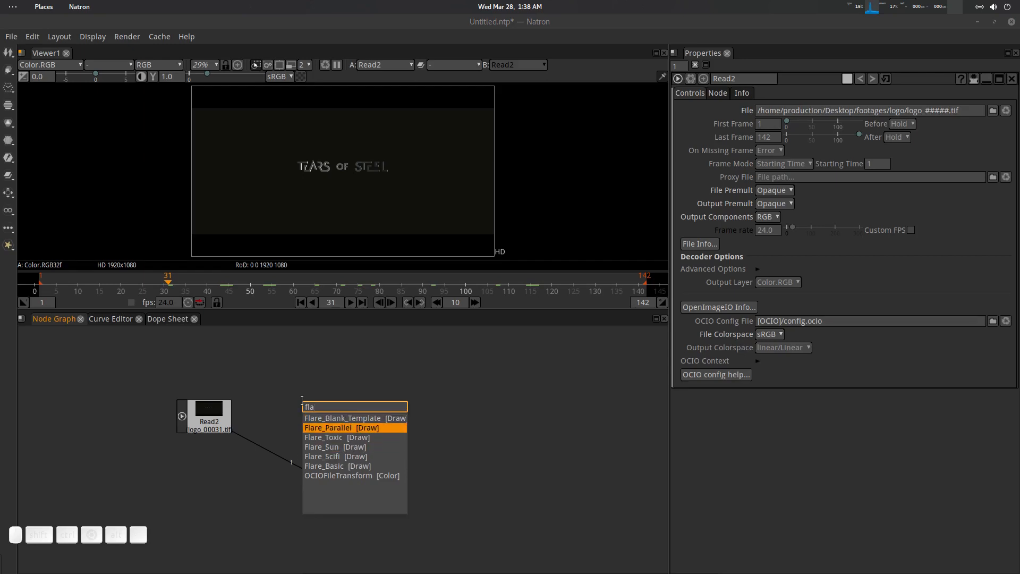
key(Return)
key(Return)
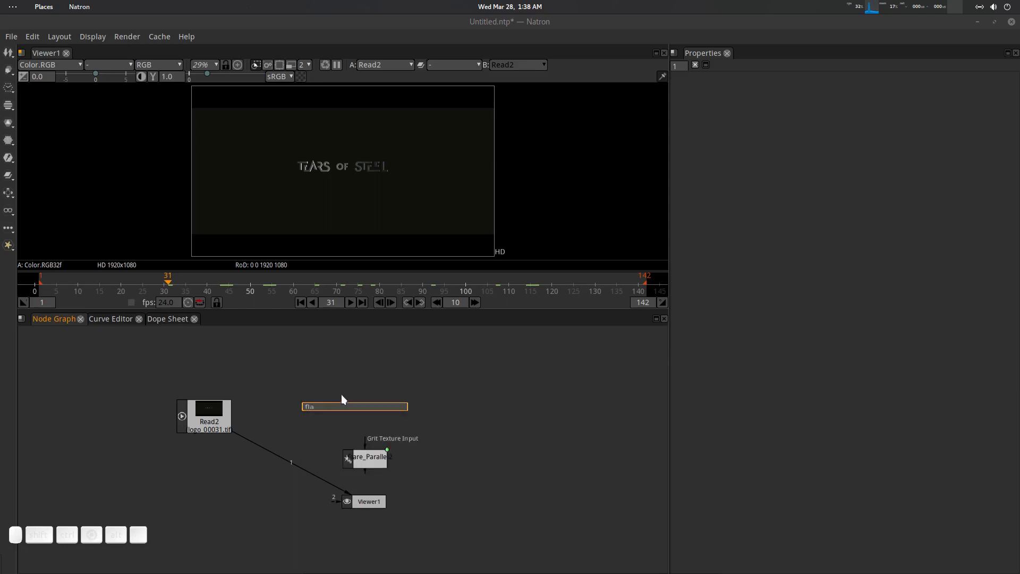
drag(366, 452, 375, 424)
key(1)
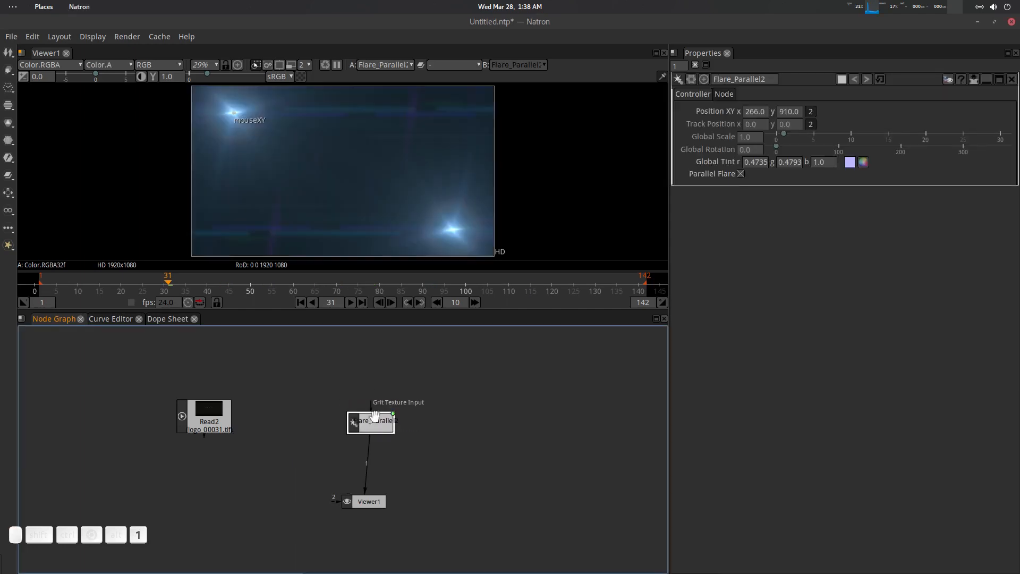
- Move the parallel flare's position to about x 84, y 853 and spread the flare and Read2 nodes apart in the Node Graph
drag(237, 116, 206, 123)
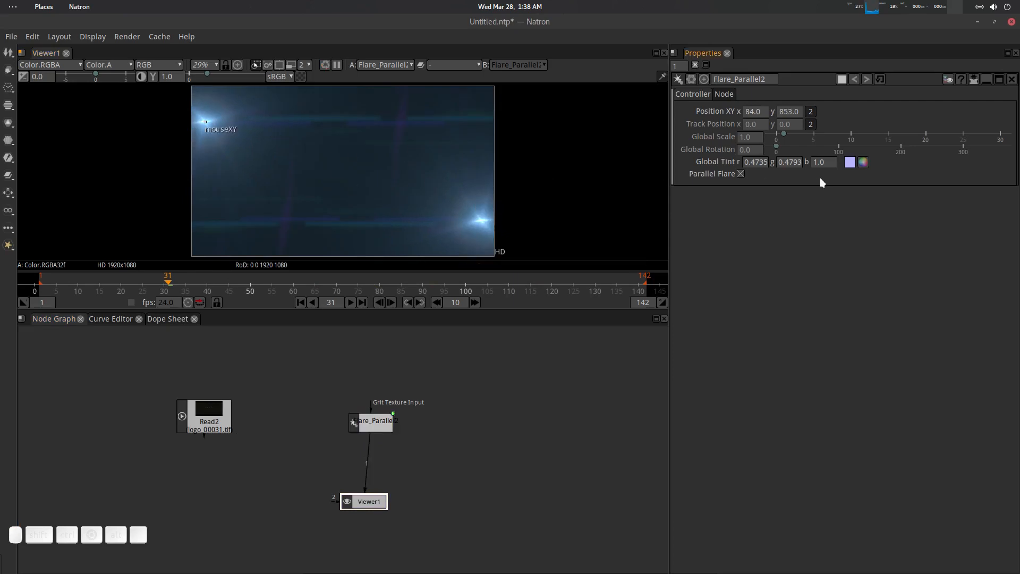
click(742, 174)
drag(398, 416, 426, 431)
drag(418, 500, 419, 449)
drag(224, 391, 247, 376)
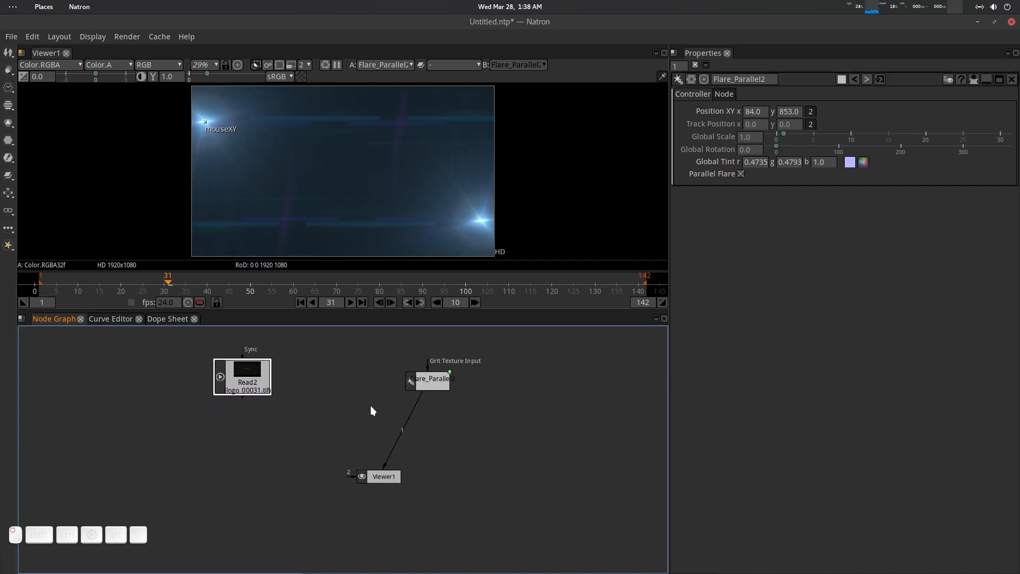
- Save the project to the Desktop as logo.ntp and move the parallel flare's position to about x 323, y 883
click(349, 414)
key(ctrl+shift+s)
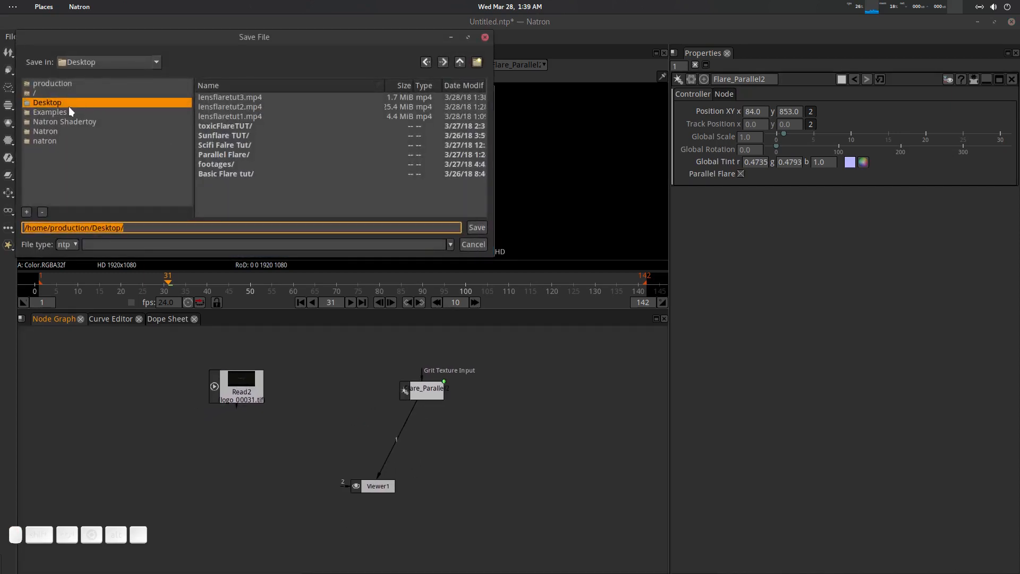
click(166, 230)
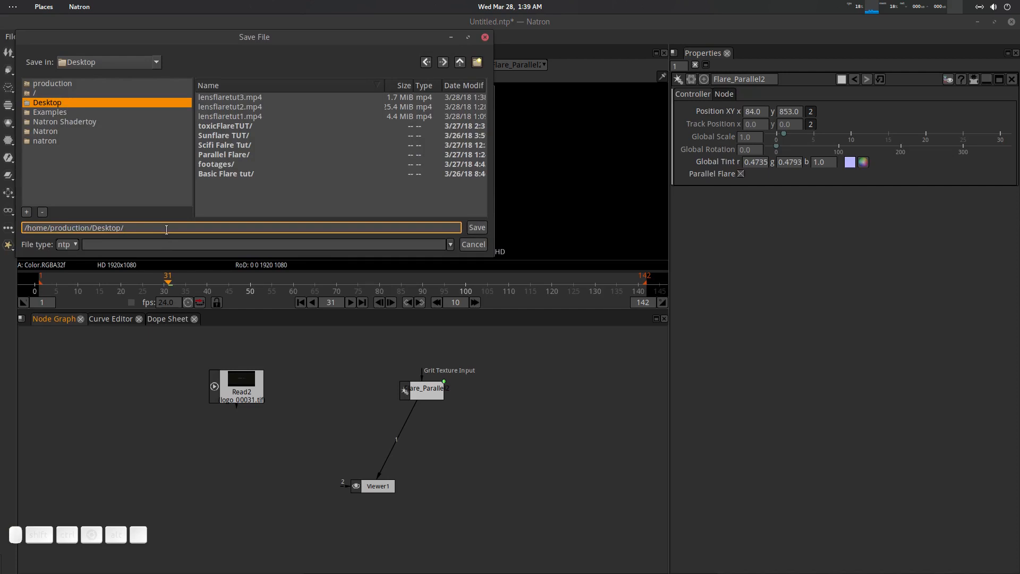
key(Return)
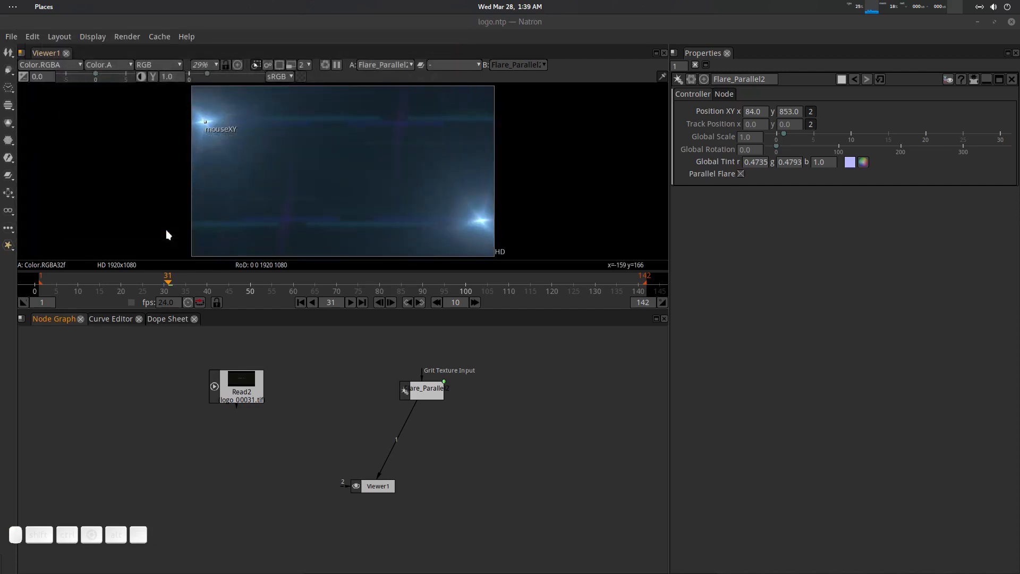
drag(213, 121, 250, 117)
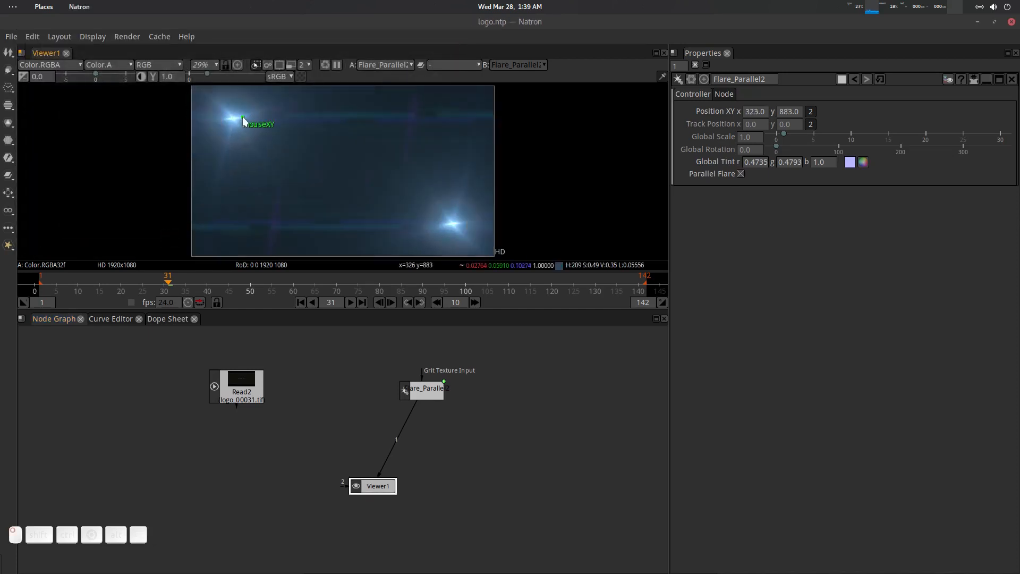
- Add a Merge node between the Read2 and flare nodes and set its operation to plus
click(305, 422)
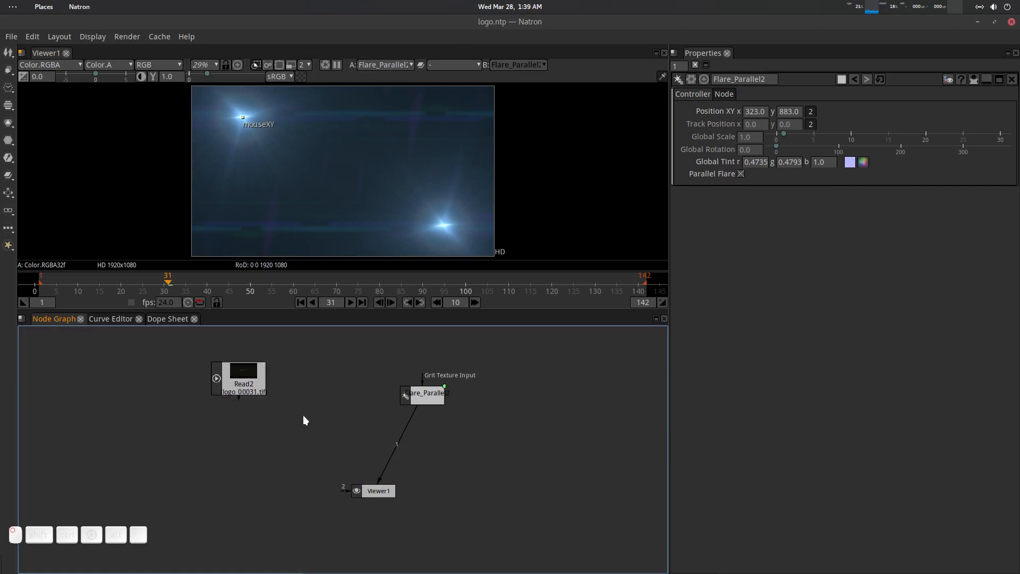
key(m)
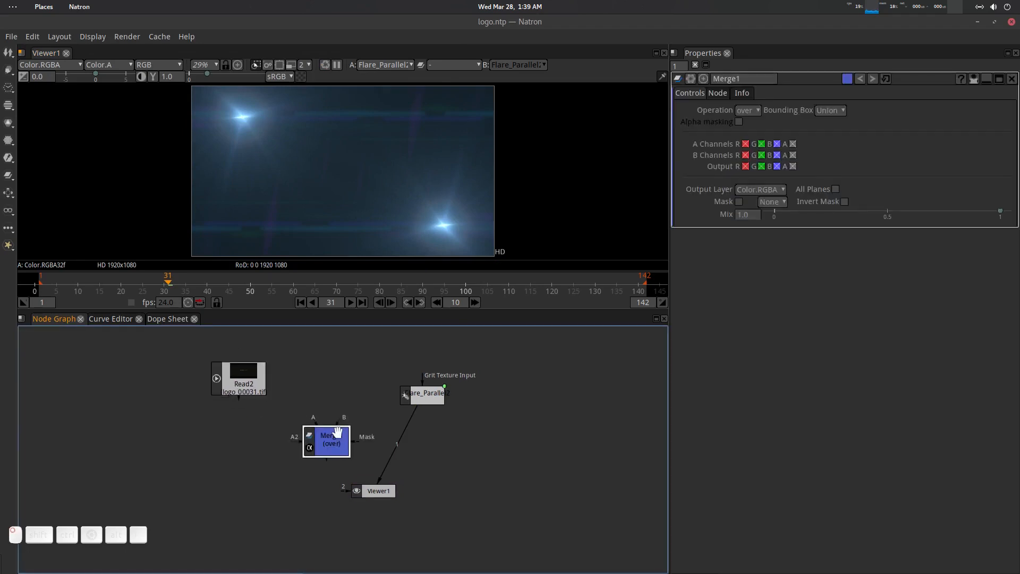
click(748, 110)
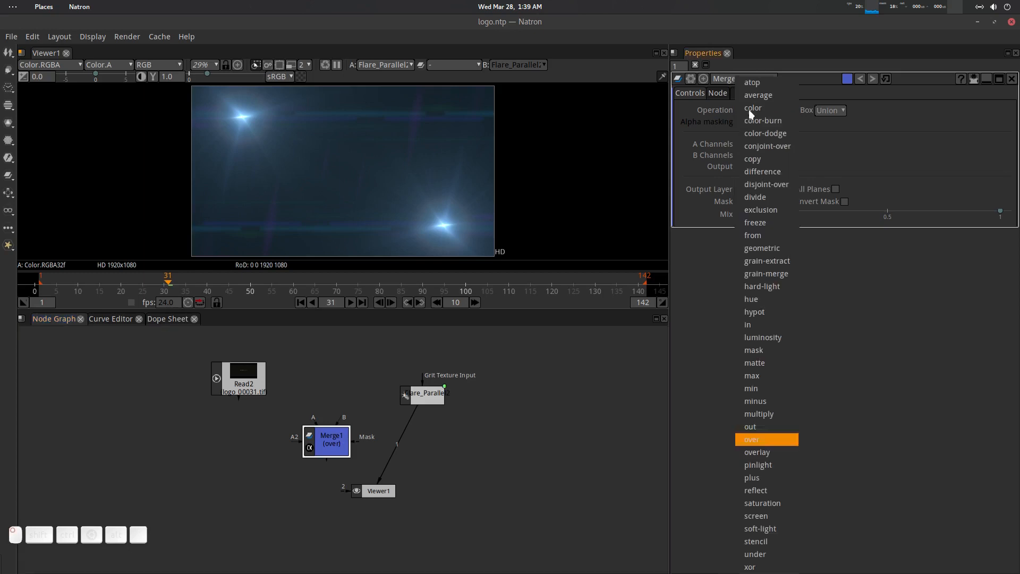
click(757, 478)
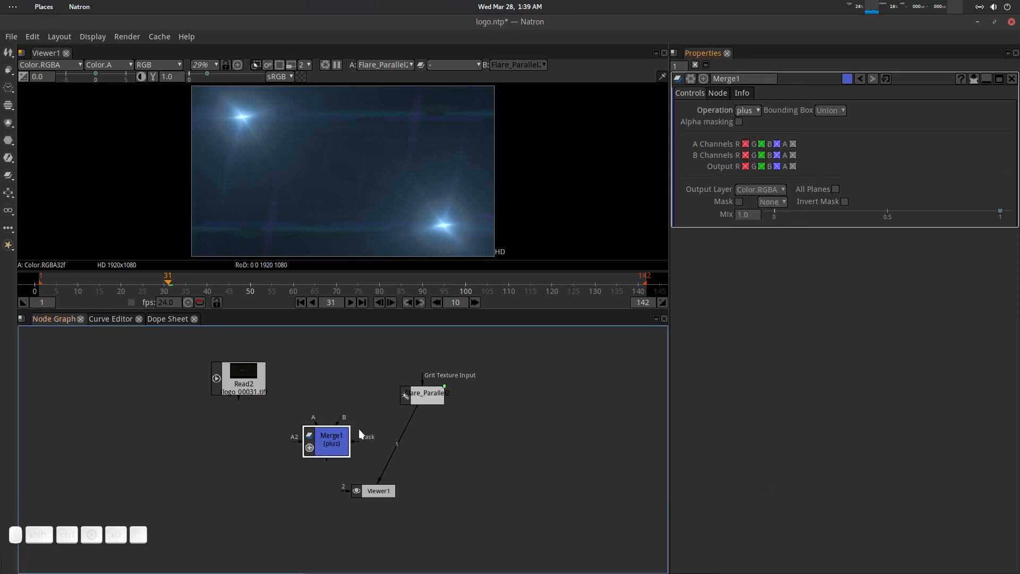
- Connect Merge1's B input to Read2 and its A input to the parallel flare, and connect the merge to Viewer1
drag(344, 420, 360, 395)
drag(223, 399, 249, 376)
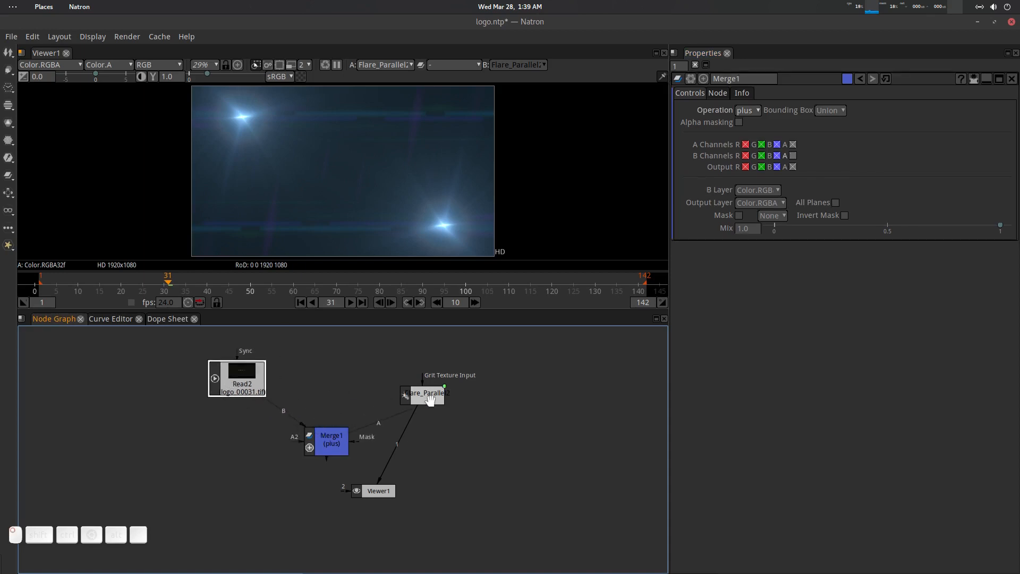
drag(324, 445, 331, 436)
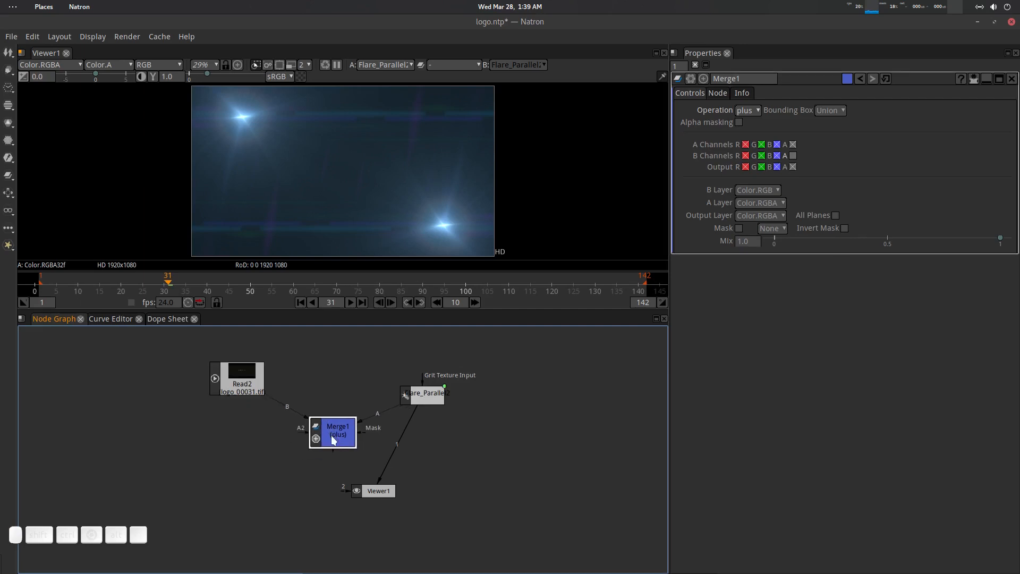
key(1)
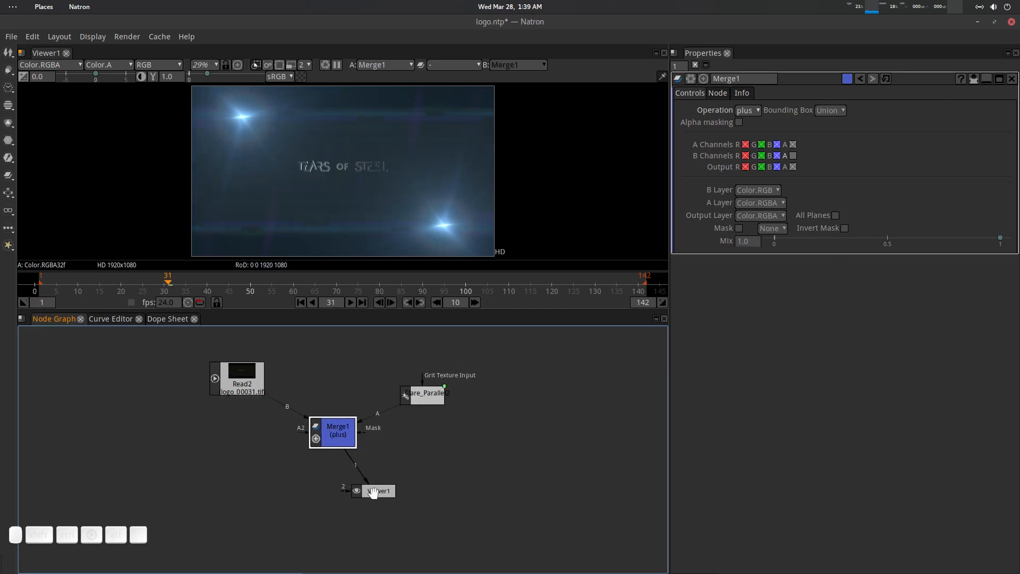
- Tidy the Node Graph so Read2 and the parallel flare sit closely above Merge1, with Viewer1 just below it
drag(369, 490, 372, 517)
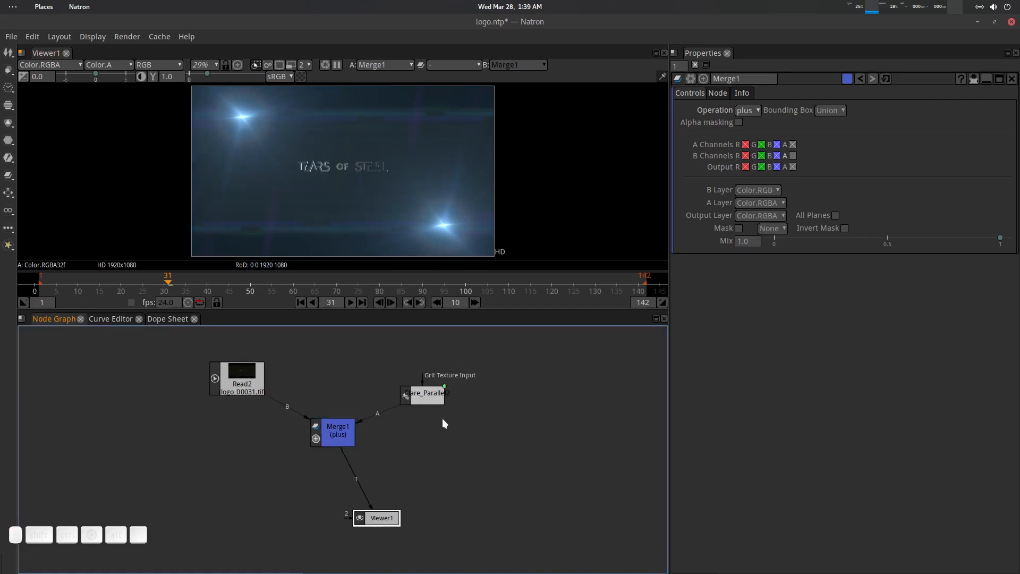
drag(444, 420, 495, 430)
drag(386, 444, 412, 486)
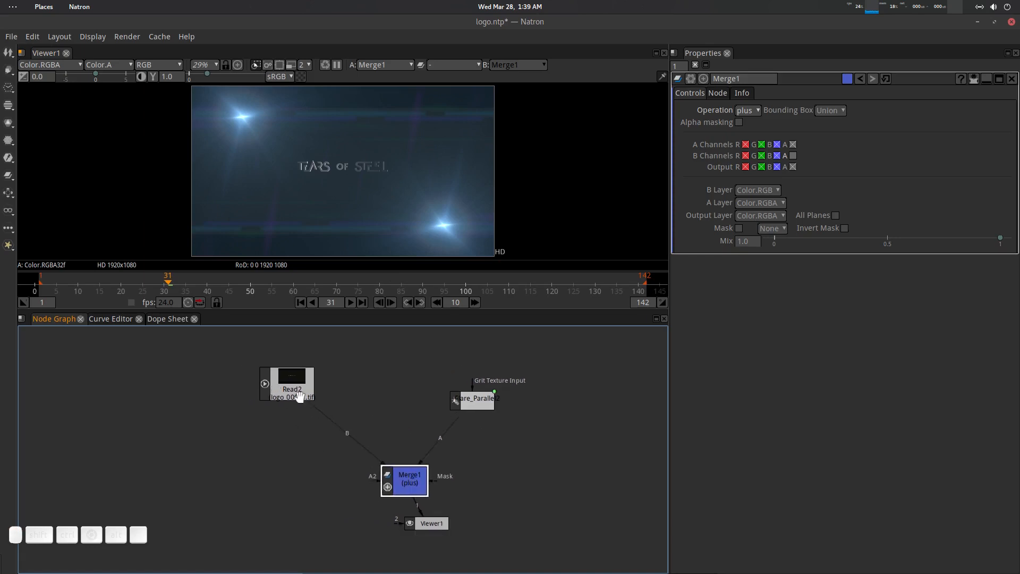
drag(295, 395, 342, 437)
drag(473, 402, 435, 420)
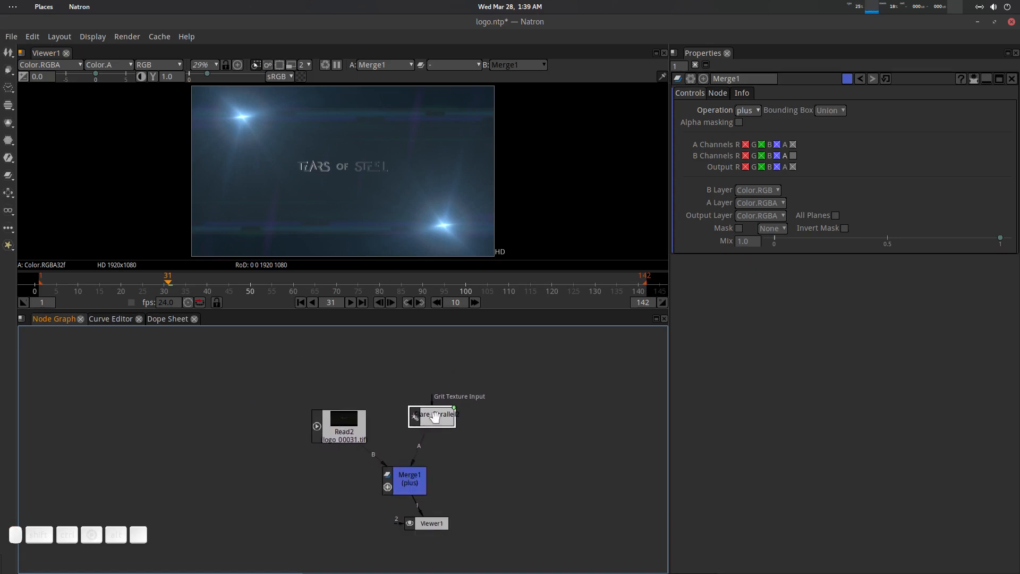
- Open the parallel flare's settings, detach them into a floating window, and place it over the empty area of the Node Graph
double_click(434, 420)
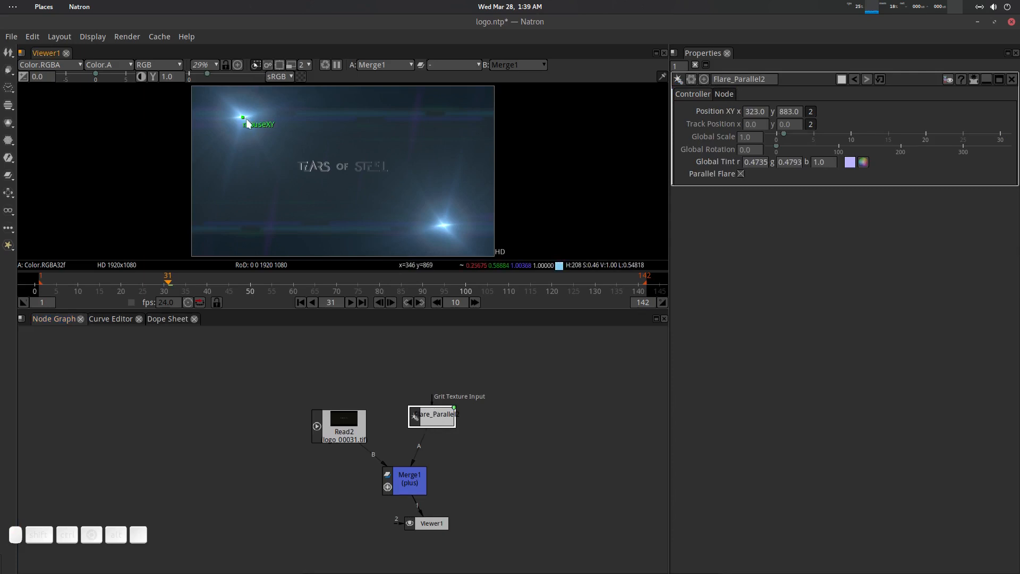
click(999, 79)
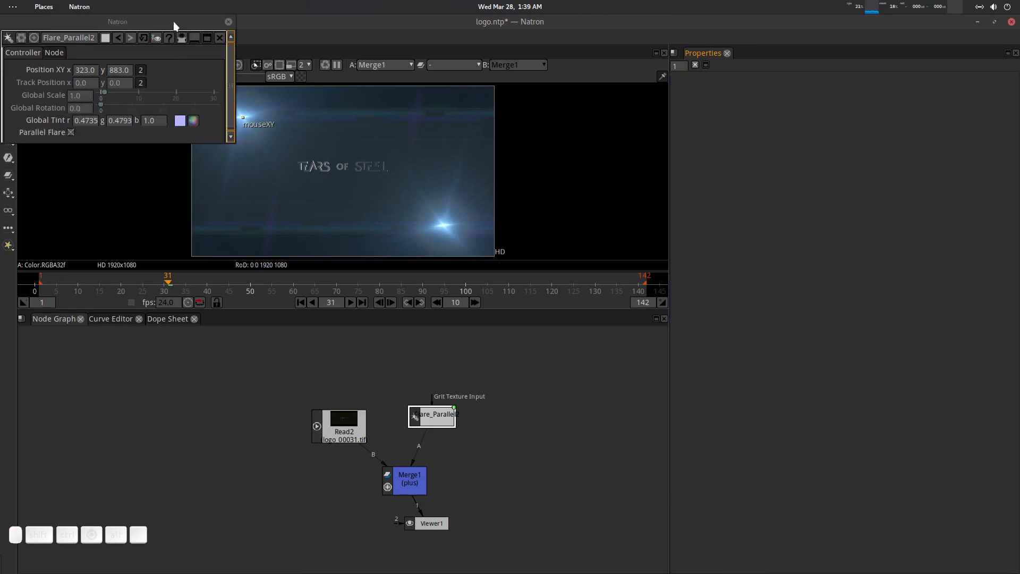
drag(175, 26, 204, 340)
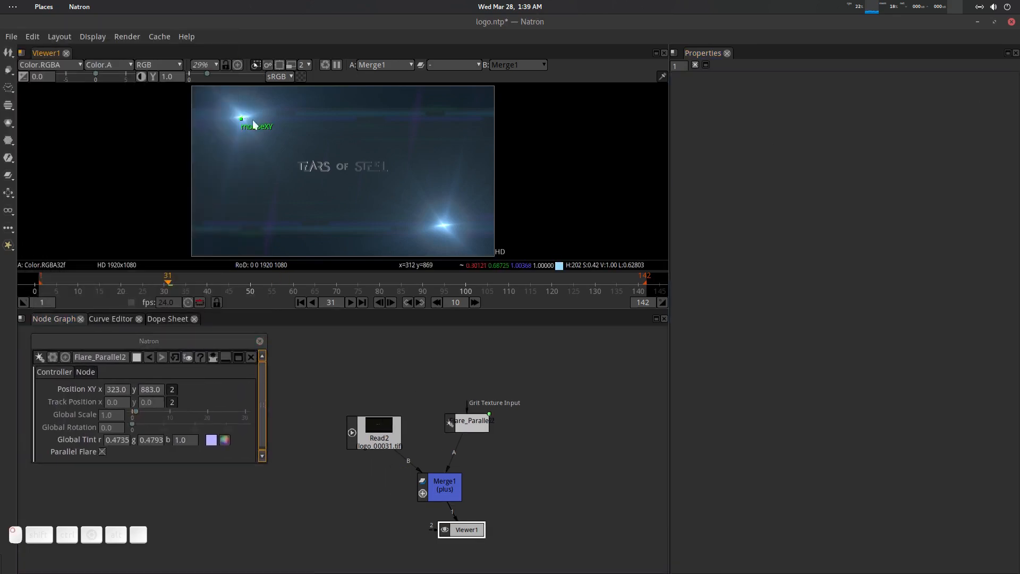
- Move the parallel flare outside the frame to about x -444, y 873 and go to frame 1
drag(253, 125, 108, 118)
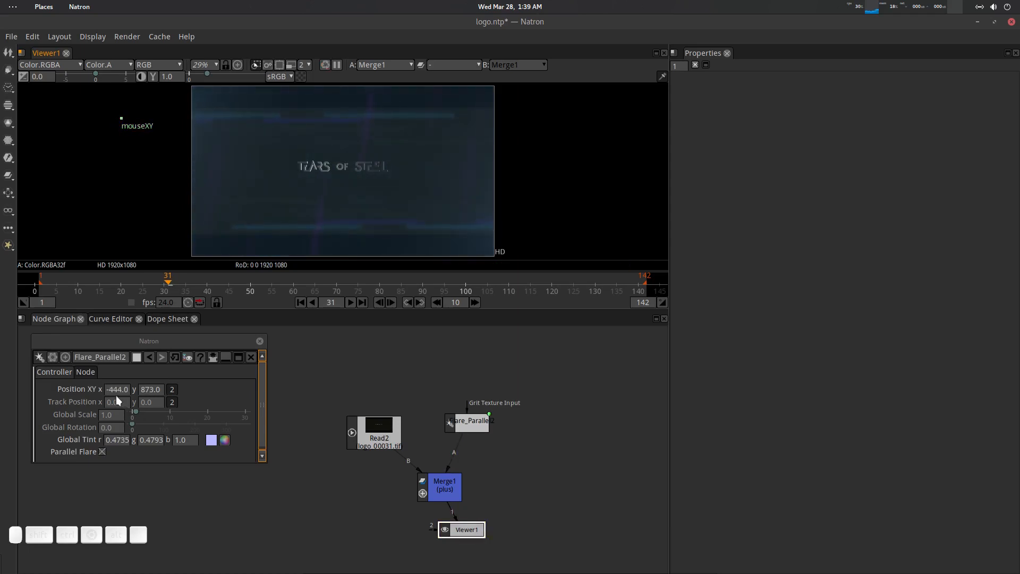
click(301, 302)
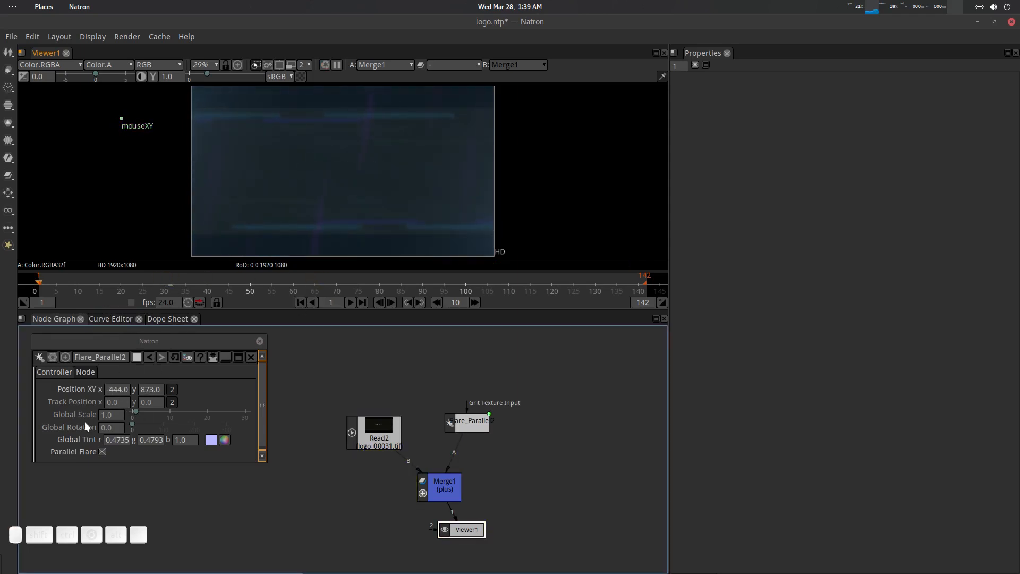
- Set the parallel flare's Global Scale to 0 and set a keyframe for it at frame 1
click(116, 413)
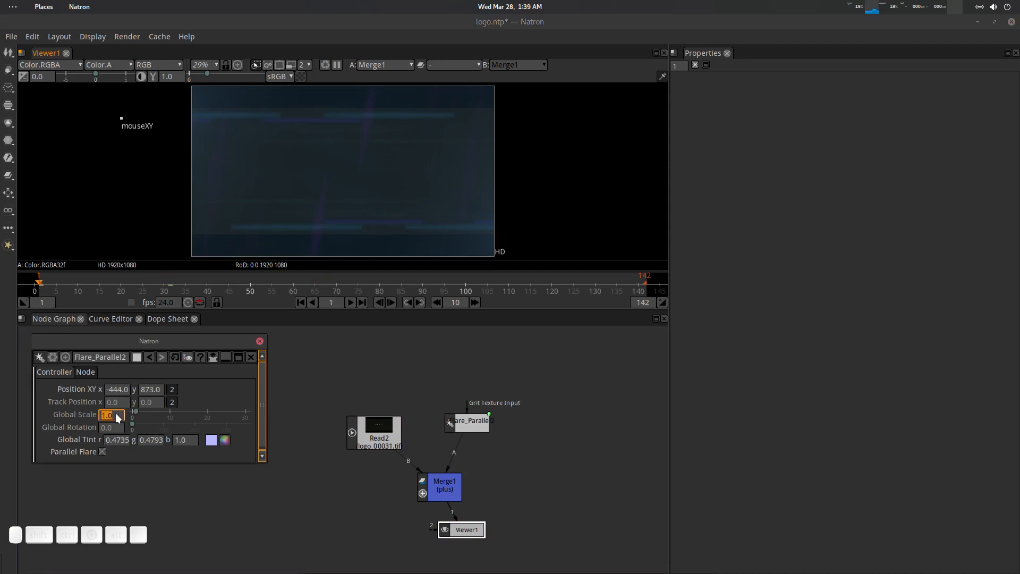
text(0)
key(Return)
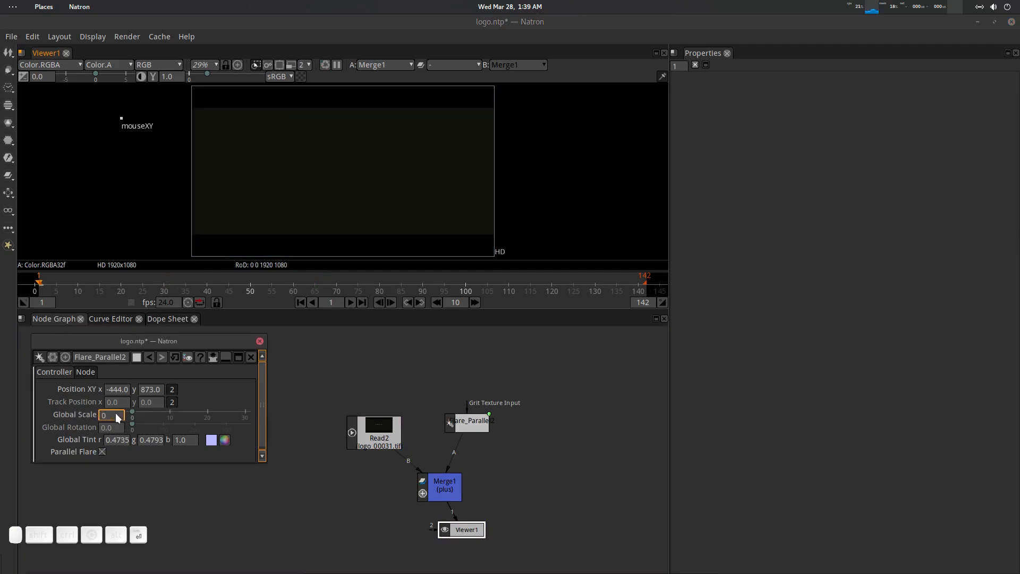
right_click(88, 415)
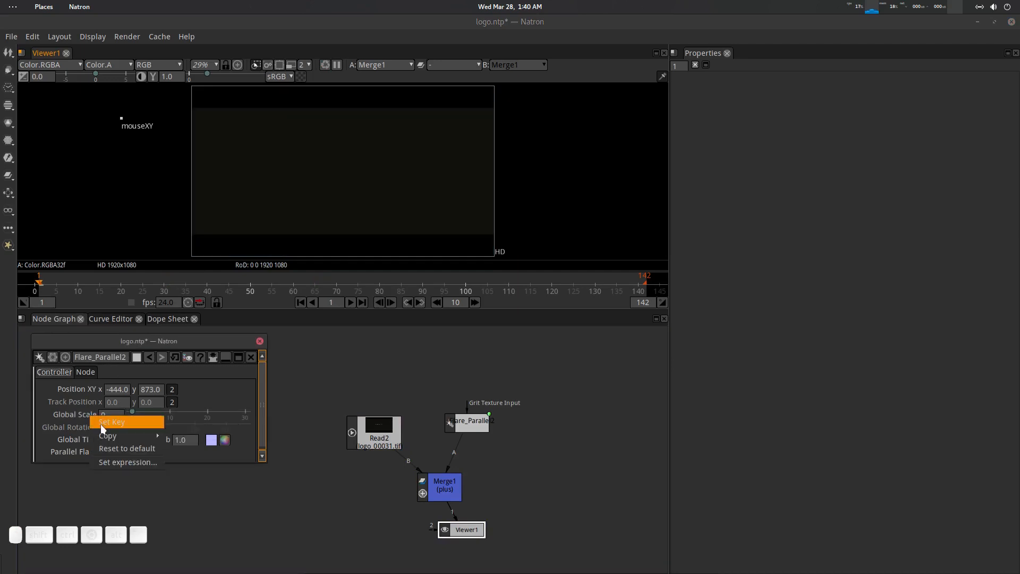
click(106, 422)
- At frame 47, move the flare above the logo to about x 915, y 785 and set its Global Scale to 1
drag(97, 279, 130, 279)
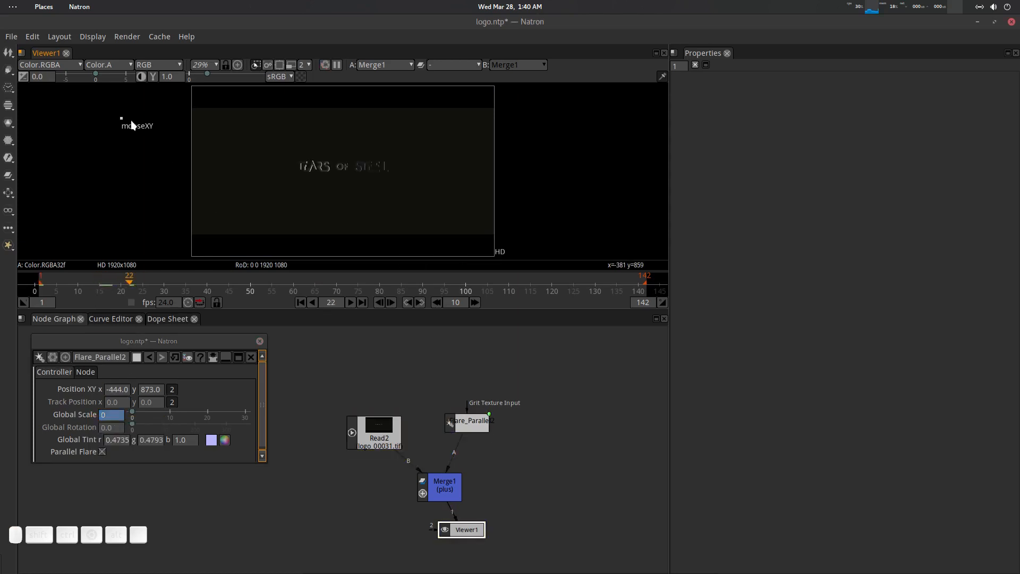
drag(193, 126, 227, 129)
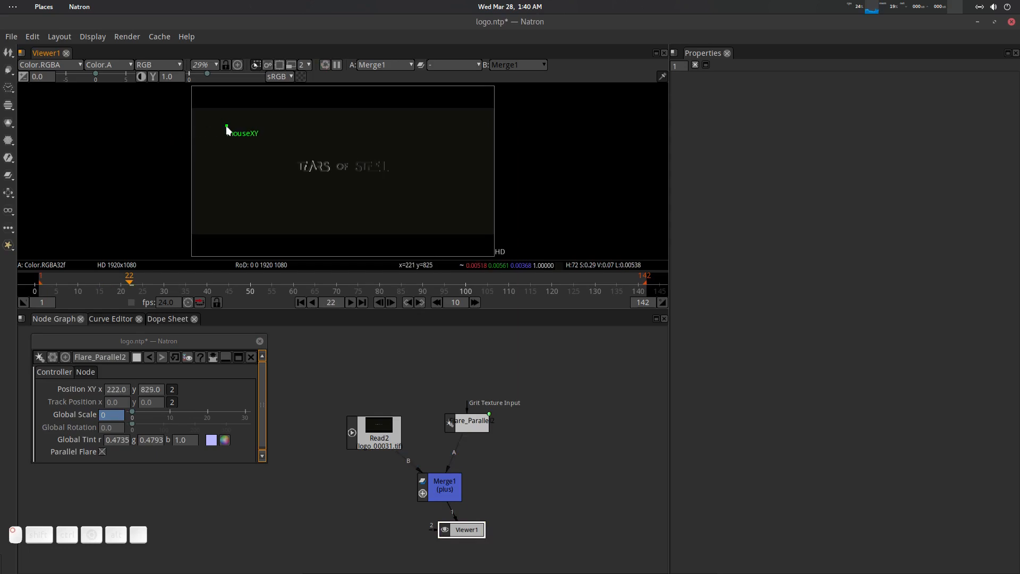
click(118, 415)
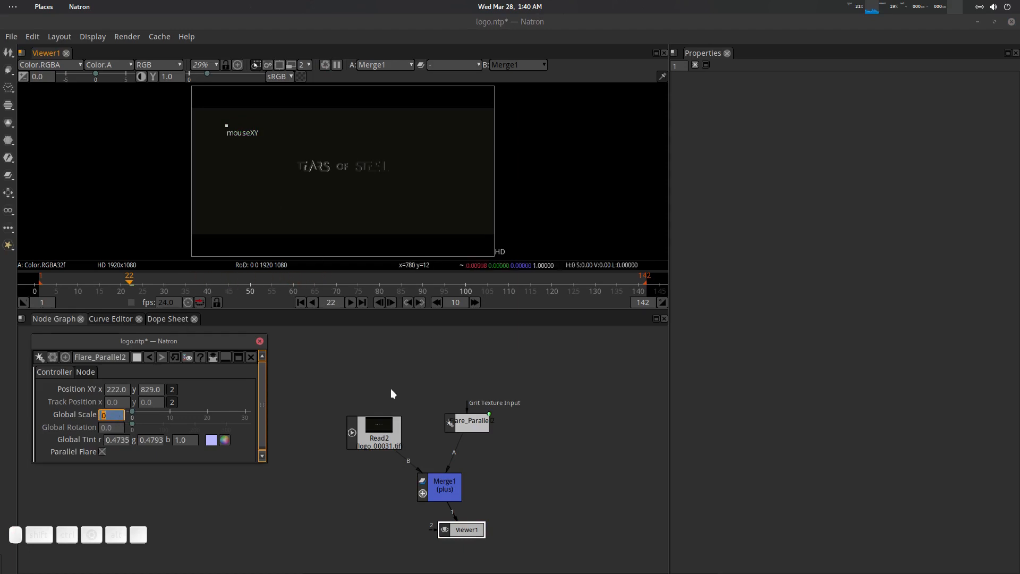
click(239, 280)
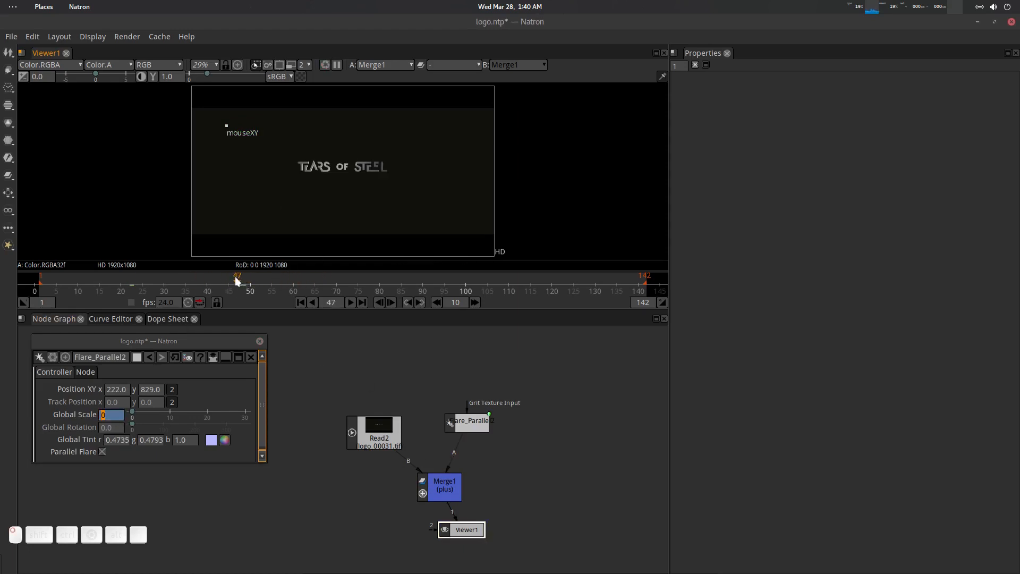
drag(232, 125, 336, 134)
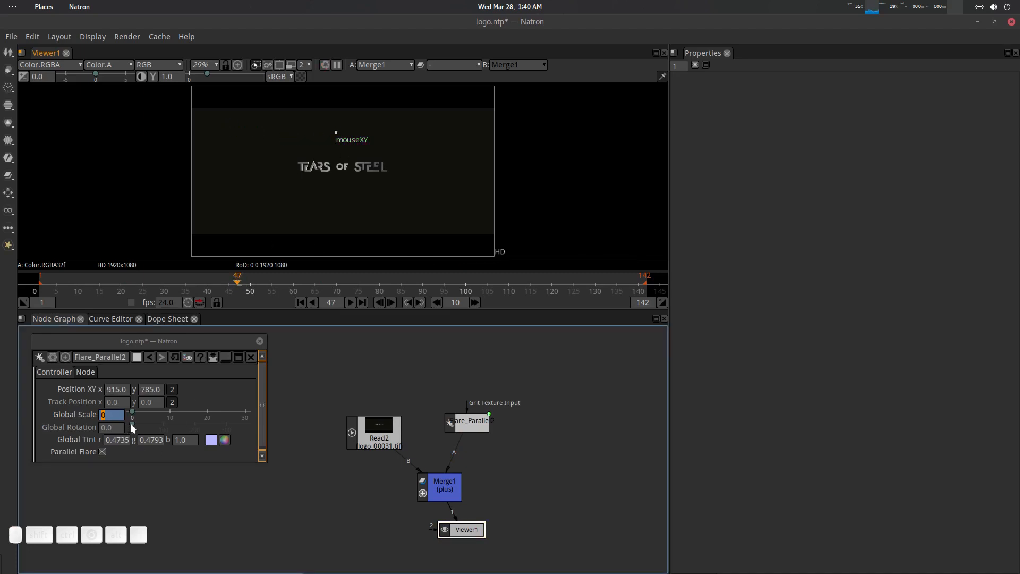
text(1)
key(Return)
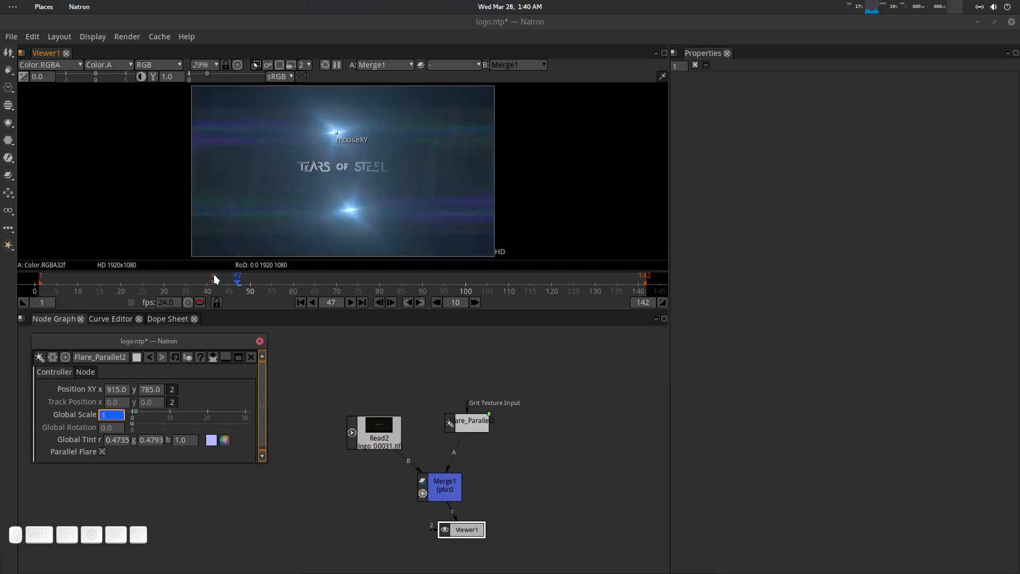
- At frame 1, move the flare outside the frame to about x -138, y 826 and key its position in all dimensions
drag(214, 278, 39, 280)
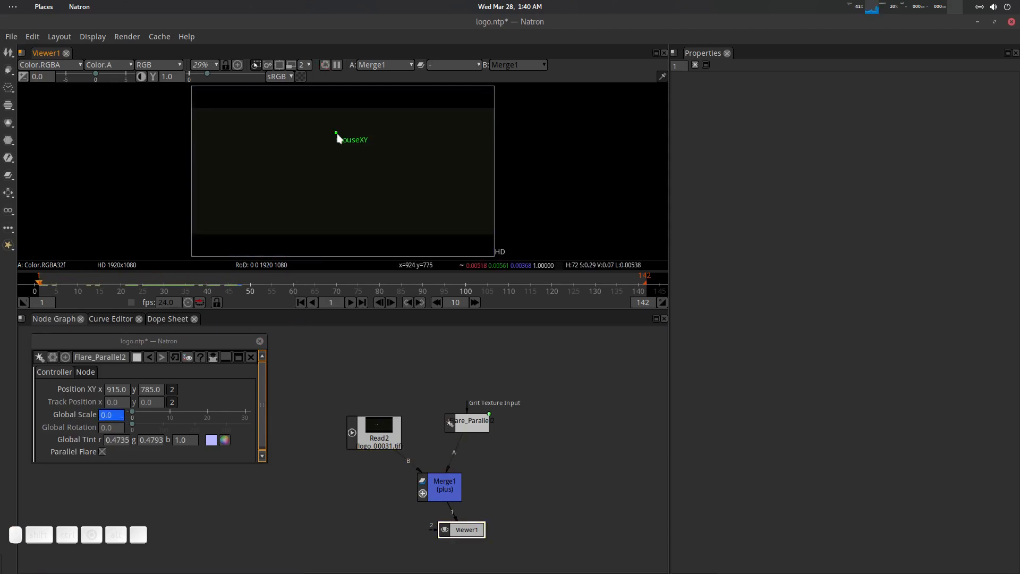
drag(331, 133, 163, 125)
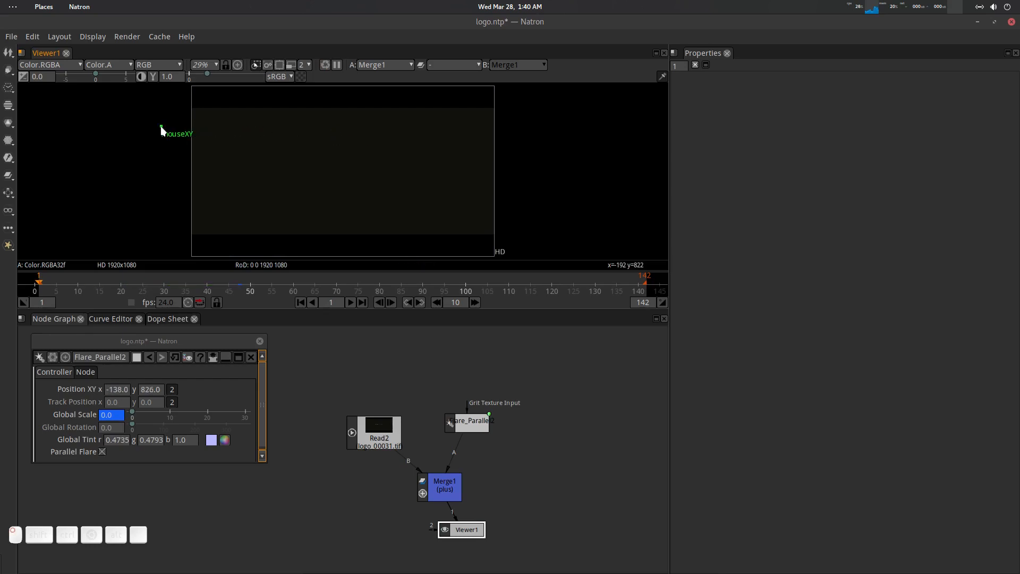
right_click(77, 387)
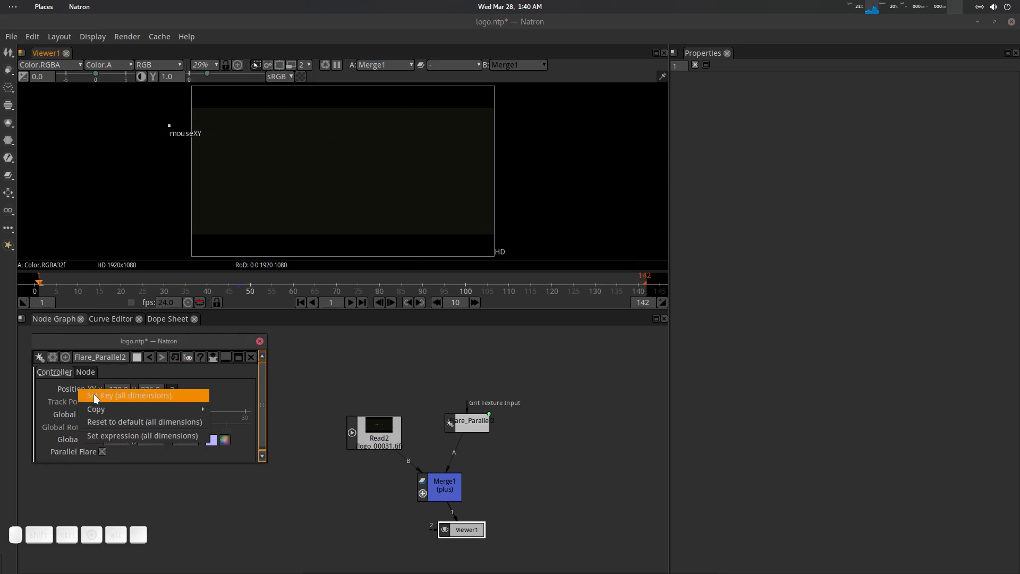
click(89, 393)
- Dock the flare's settings back into the main window, and at frame 48 move the flare to about x 928, y 819
drag(170, 341, 209, 338)
click(272, 354)
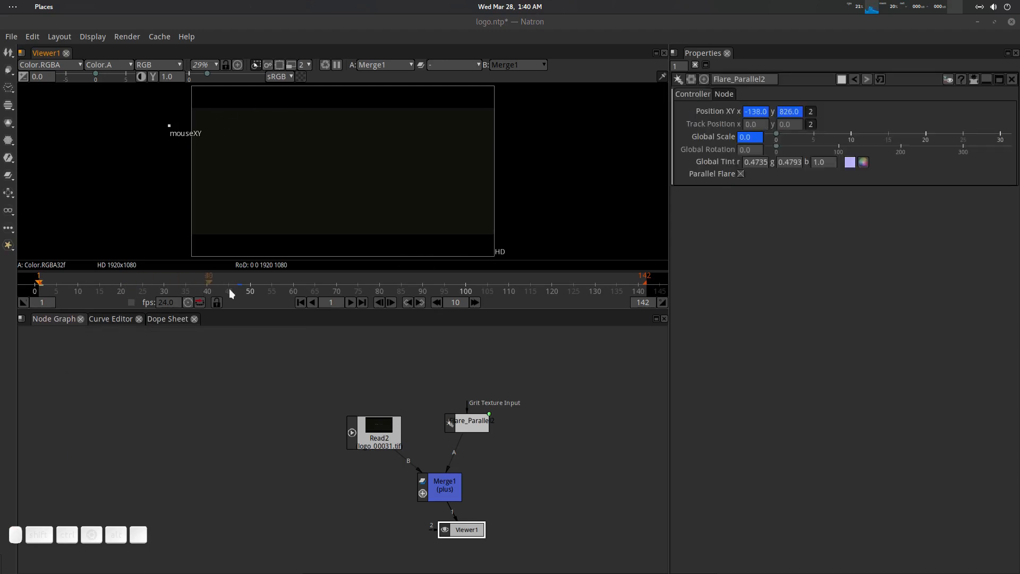
click(240, 281)
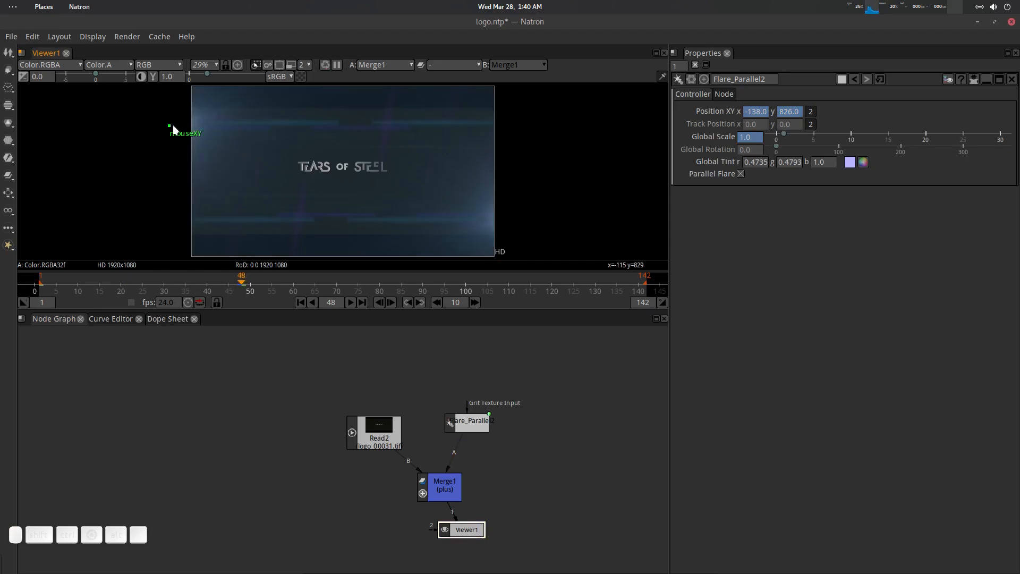
drag(173, 126, 339, 126)
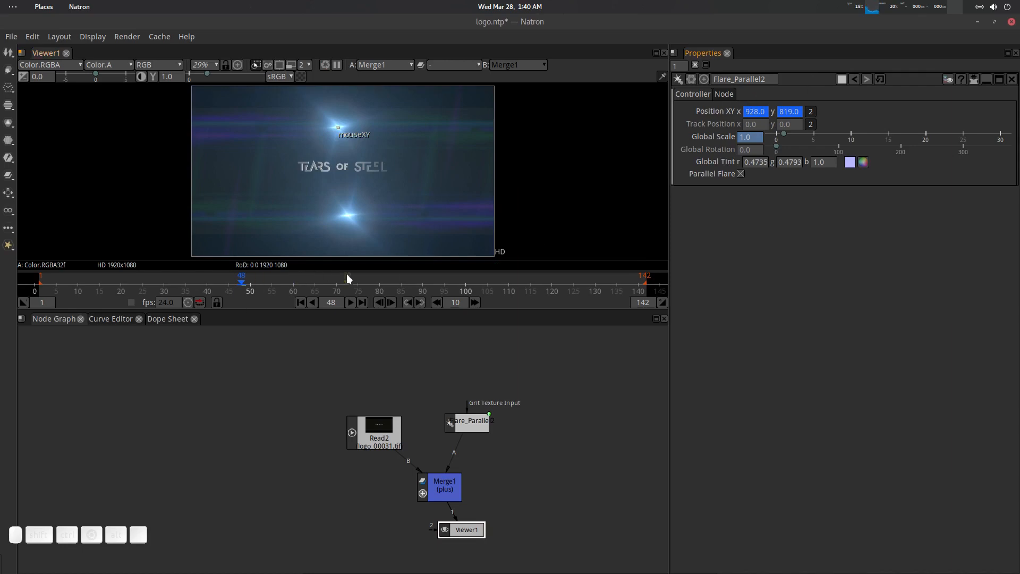
- At frame 132, move the flare past the opposite edge to about x 2344, y 849 and set its Global Scale to 0
drag(378, 275, 605, 277)
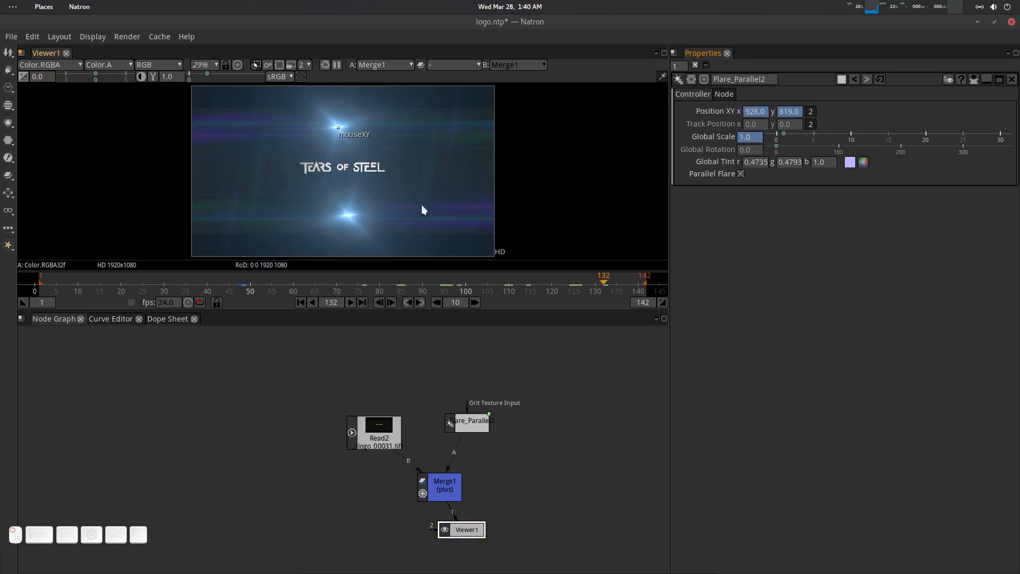
drag(338, 126, 563, 126)
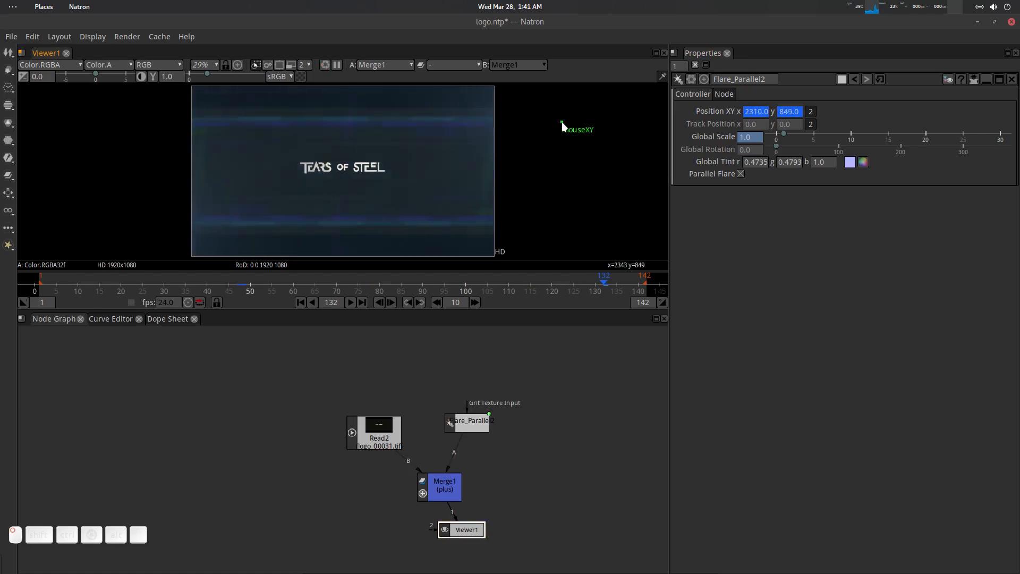
right_click(721, 113)
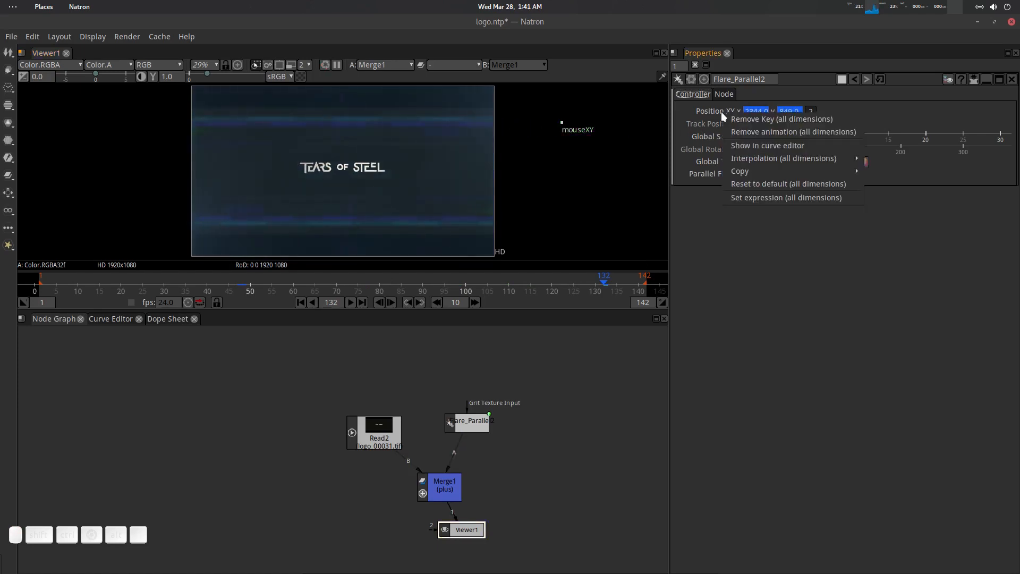
click(708, 112)
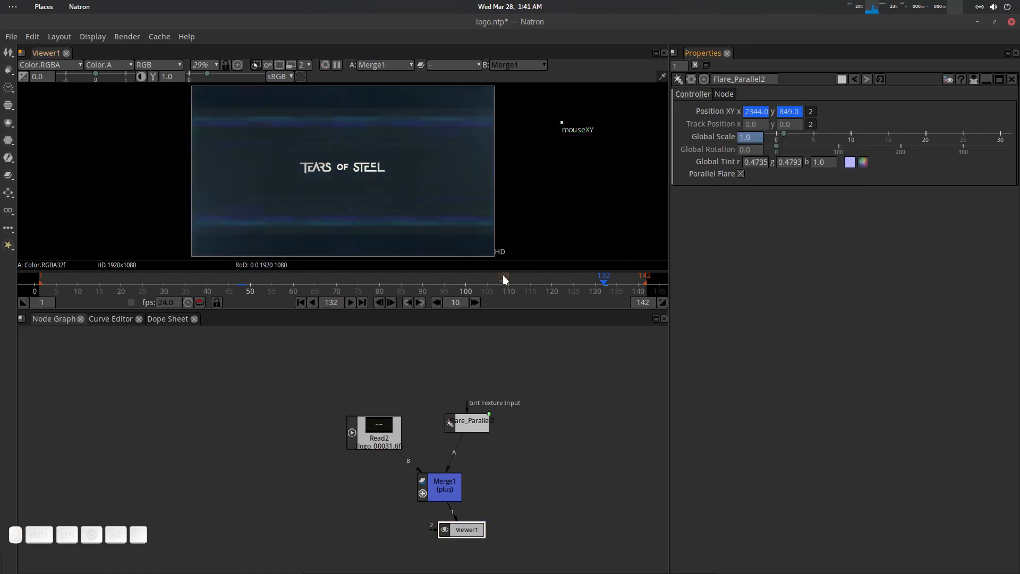
mouse_move(503, 276)
mouse_down()
mouse_move(365, 280)
mouse_move(604, 286)
mouse_up()
drag(785, 134, 768, 137)
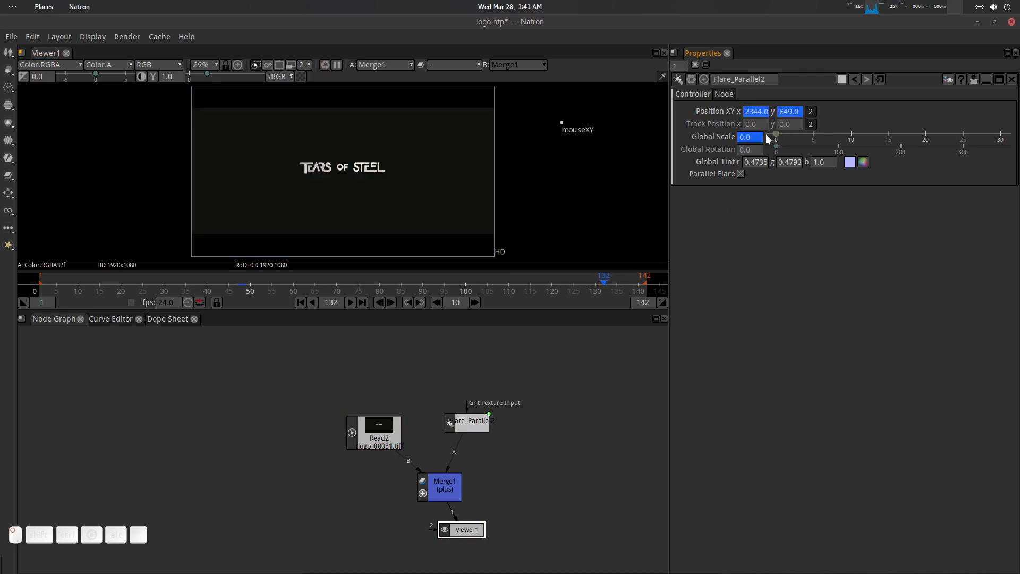
- Go to frame 55 and turn off the viewer overlays
drag(598, 282, 270, 275)
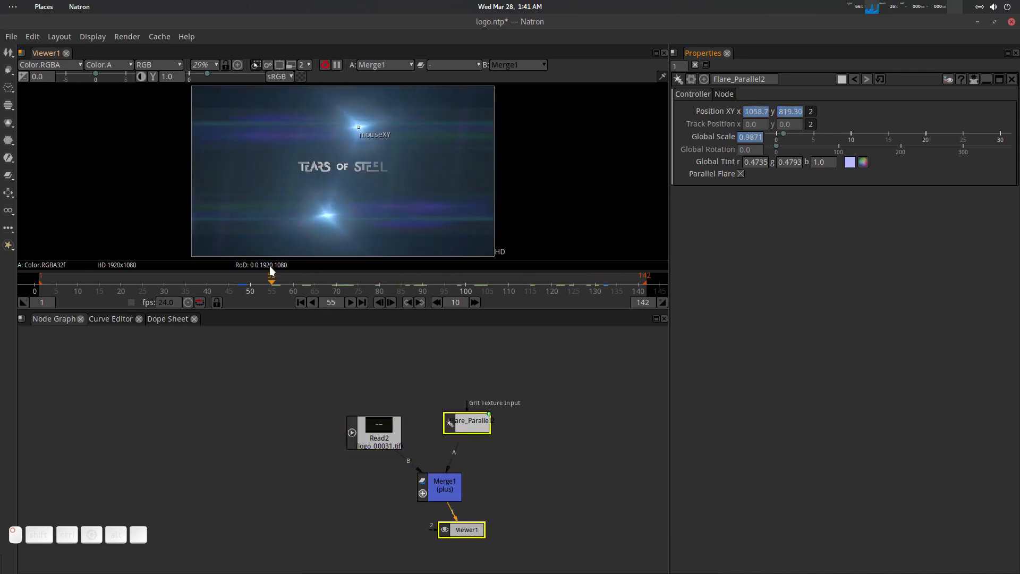
drag(778, 148, 731, 161)
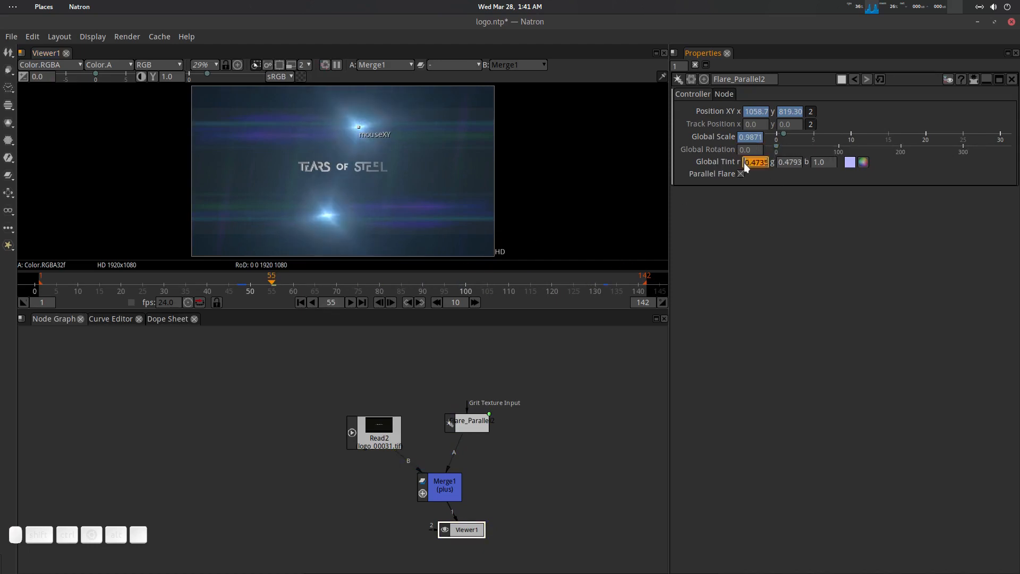
drag(430, 176, 444, 173)
key(o)
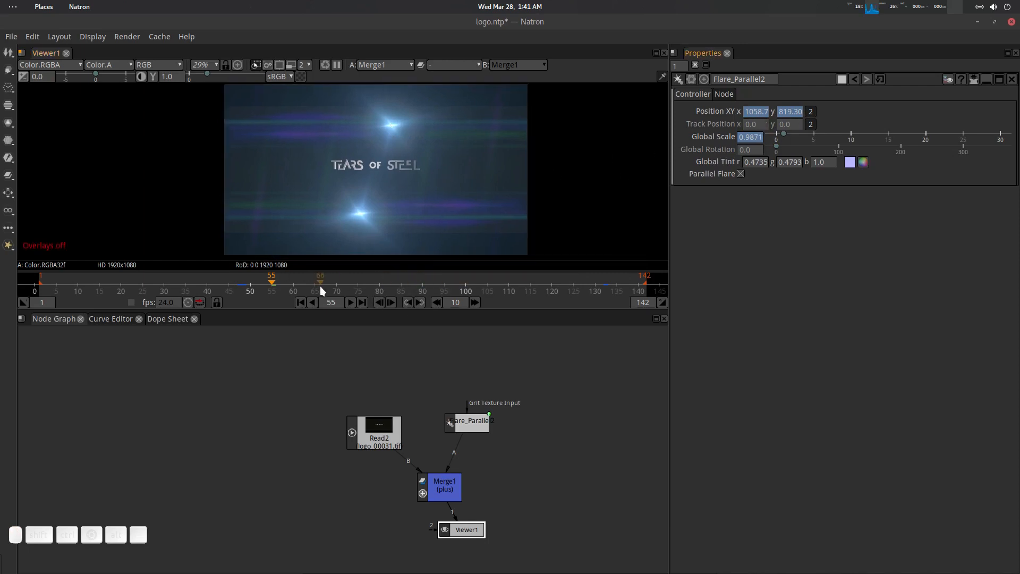
- Set the flare's Global Tint to light cyan, RGB 110, 236, 255
click(864, 163)
click(570, 241)
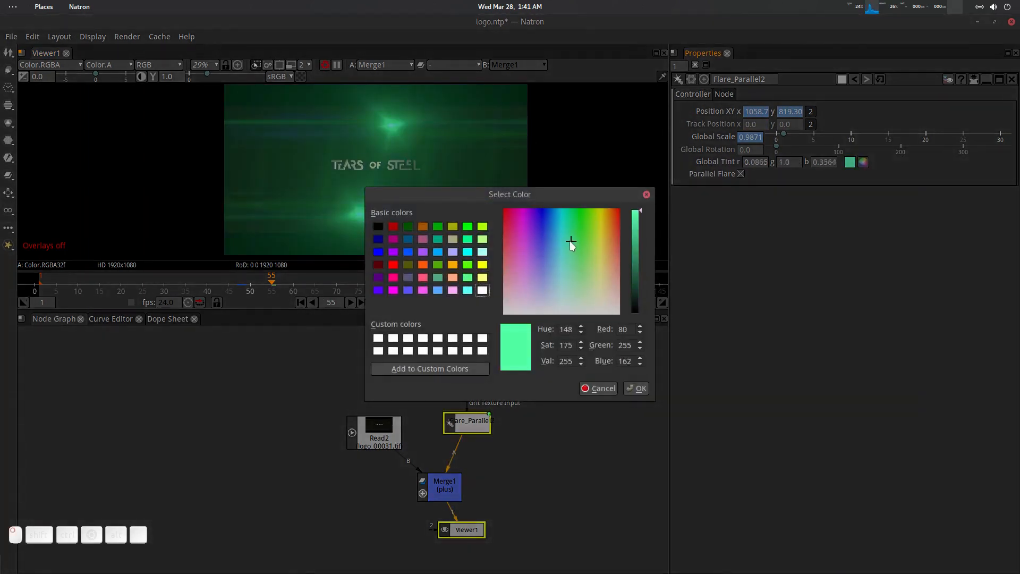
mouse_move(569, 241)
mouse_down()
mouse_move(556, 232)
mouse_move(569, 273)
mouse_move(560, 254)
mouse_up()
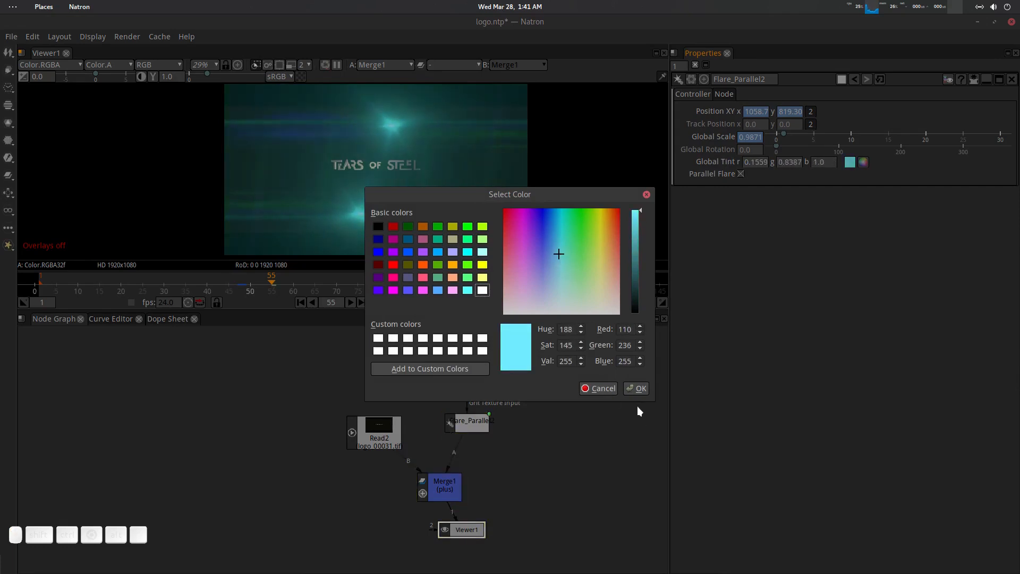
click(636, 389)
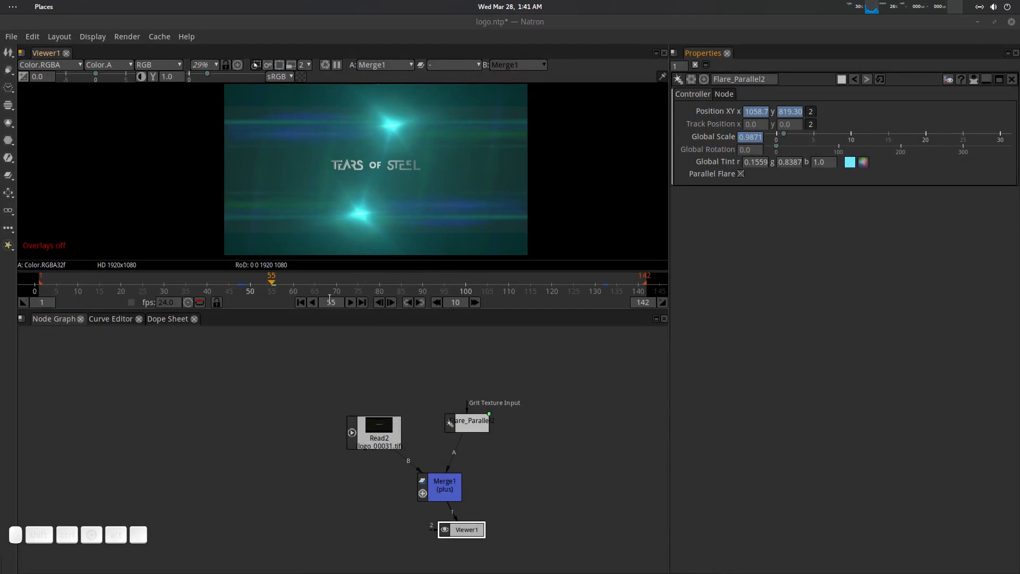
- Play the animation from the first frame to check the flare's movement and tint, and stop around frame 76
click(301, 303)
click(351, 302)
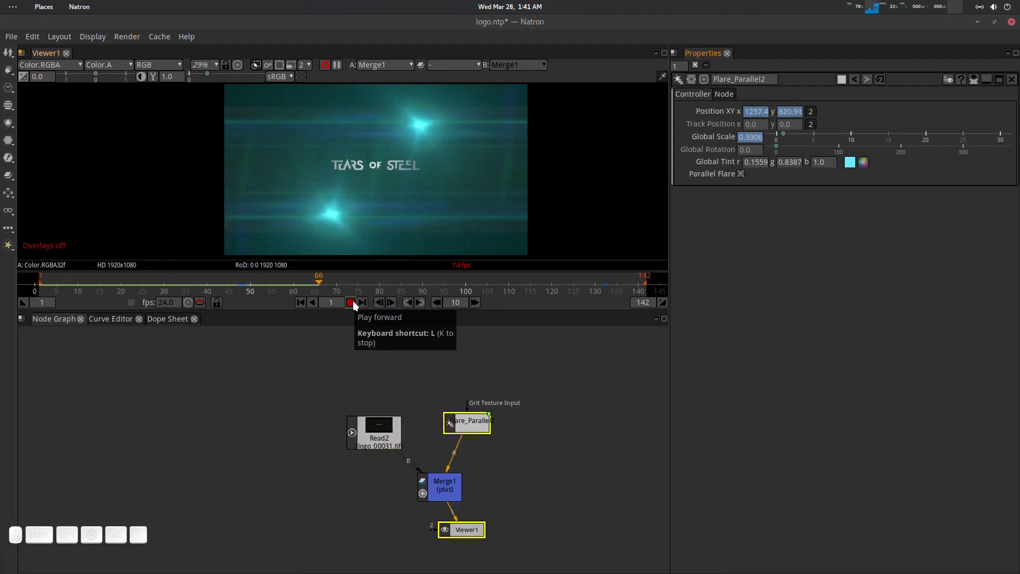
click(352, 301)
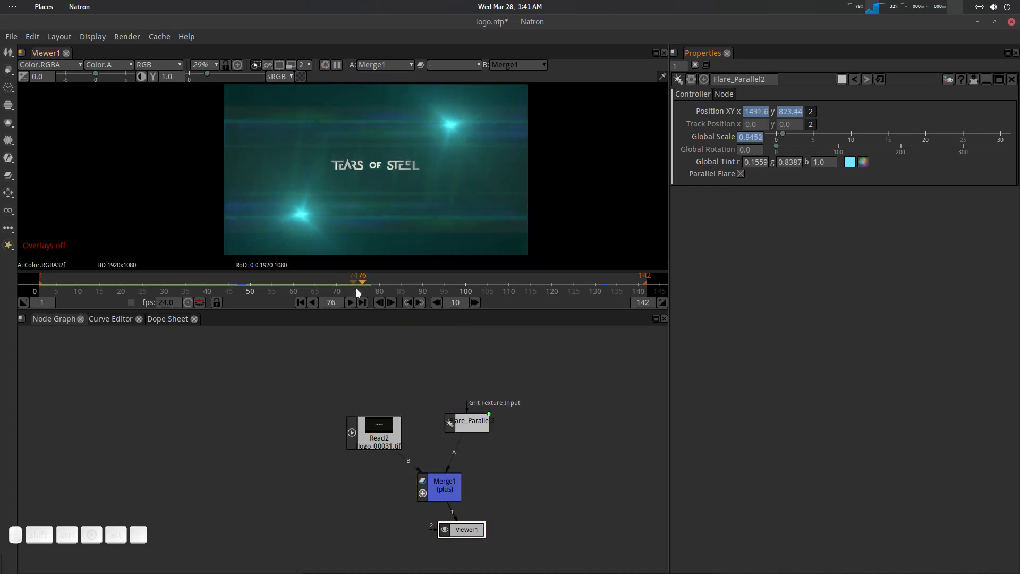
- Go to frame 46 and set the flare's Global Tint to blue, RGB 48, 155, 255
drag(356, 288, 233, 282)
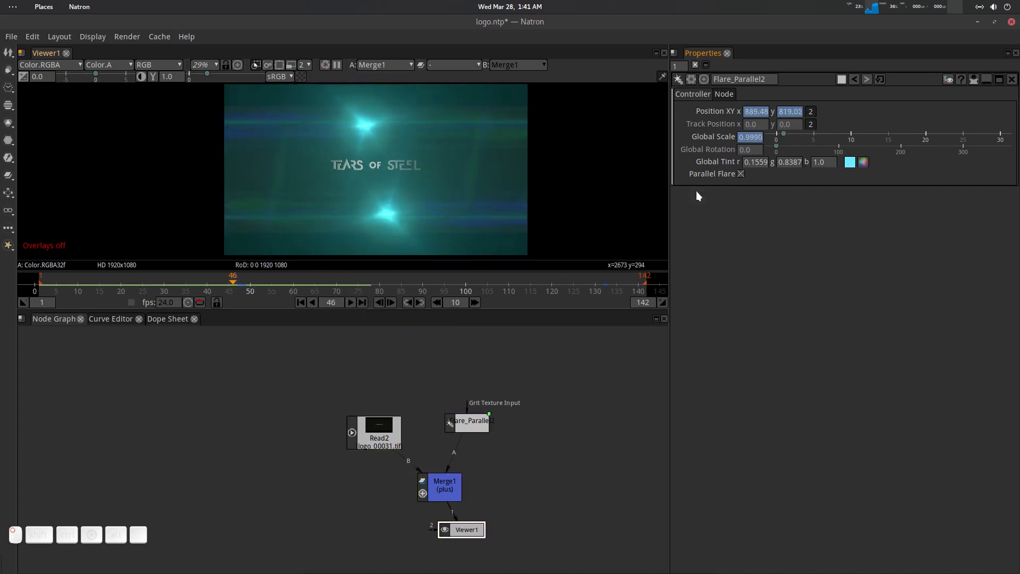
click(851, 162)
drag(575, 254, 552, 228)
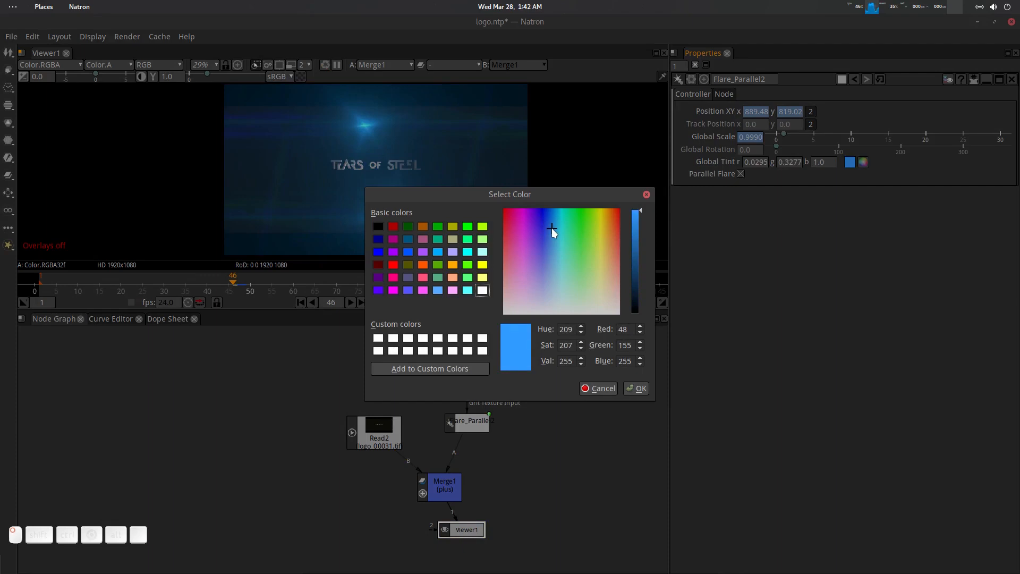
click(628, 388)
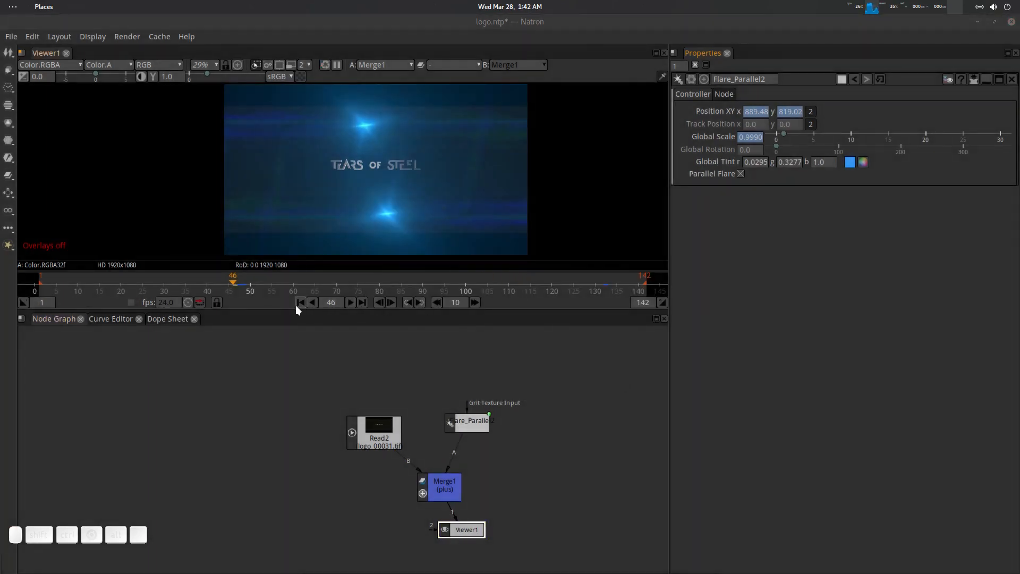
- Play the blue flare animation from the first frame, stop it, and go to frame 71
click(298, 303)
click(352, 302)
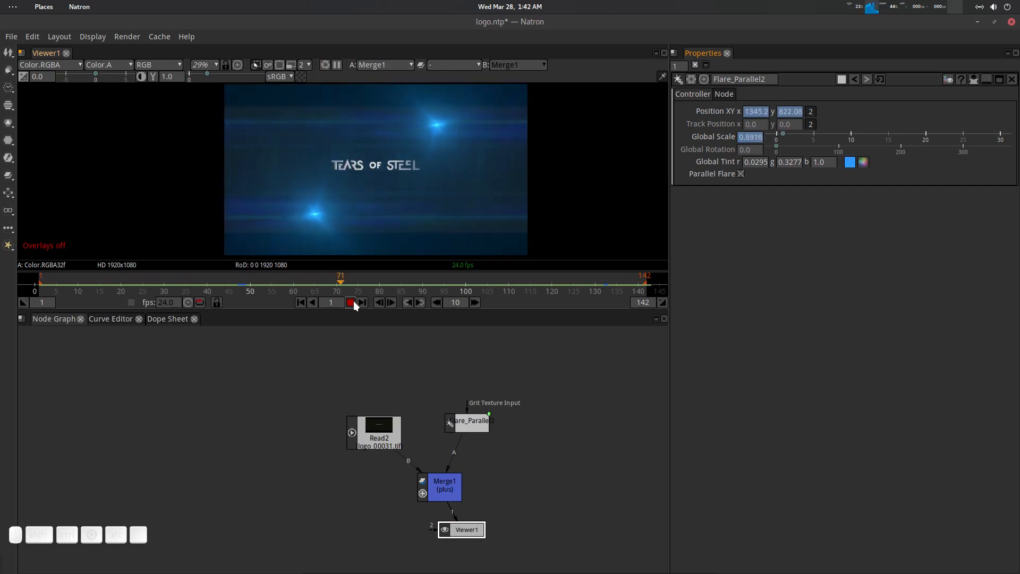
click(353, 301)
drag(370, 282, 343, 285)
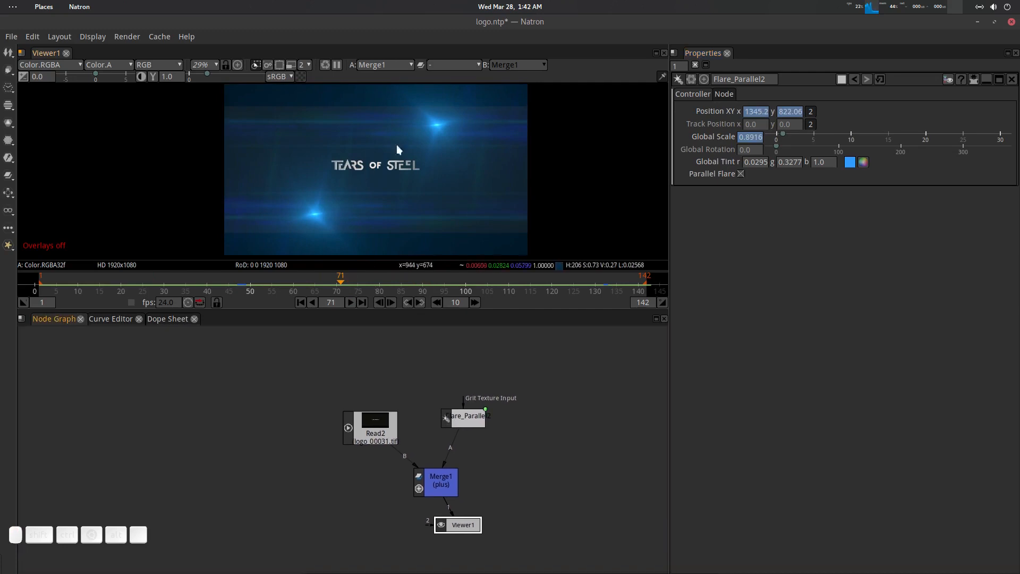
- Select the parallel flare node and detach its settings into a floating window
click(464, 419)
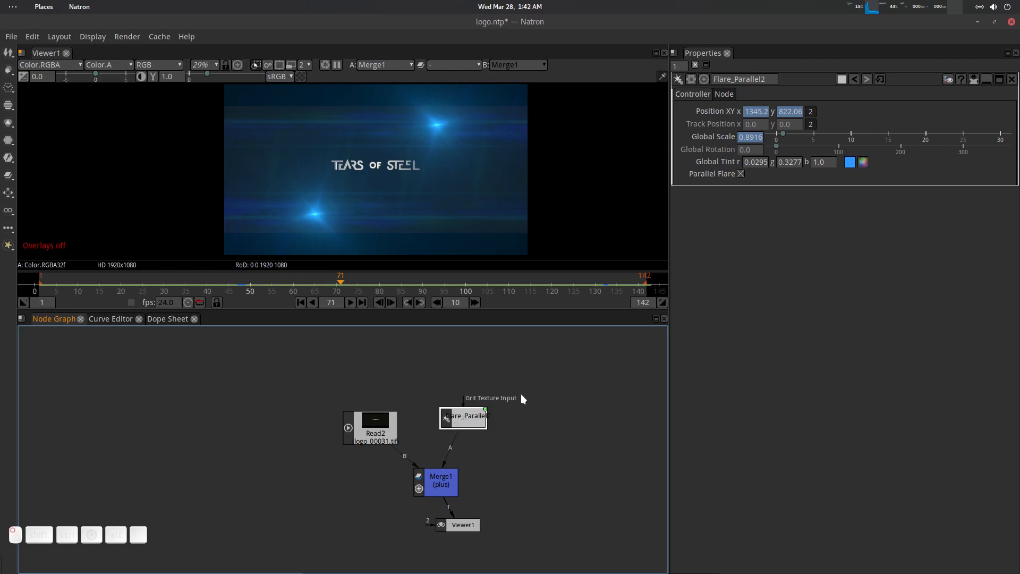
click(1000, 80)
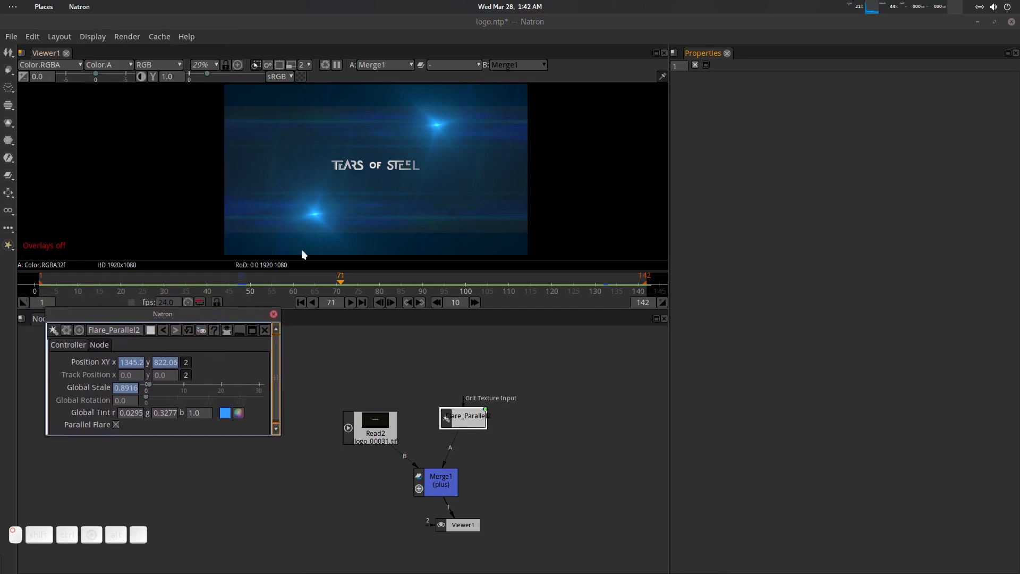
- Turn the viewer overlays on, open the Flare_Parallel2 group's internal node graph, and unlock it for editing
key(o)
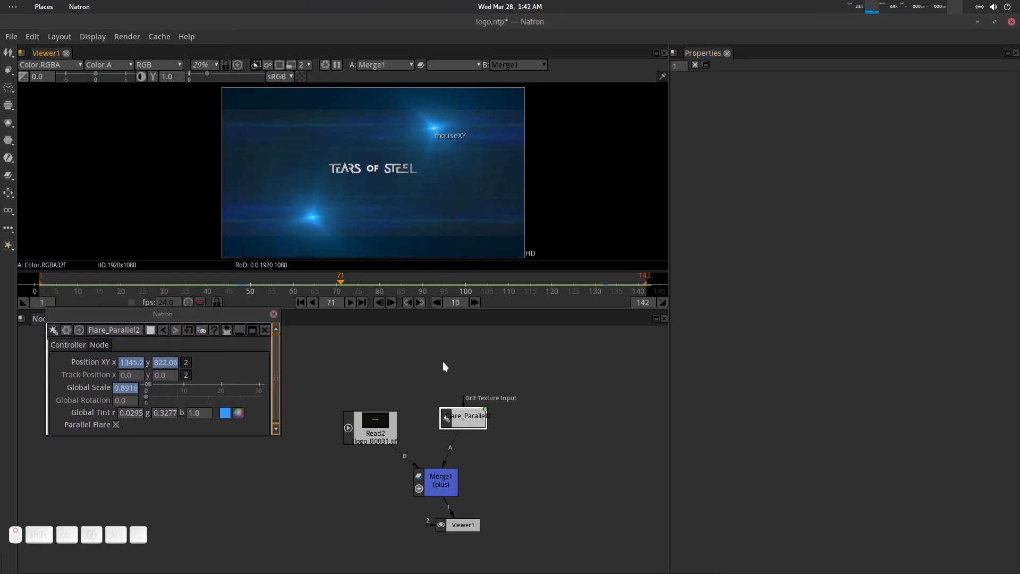
click(200, 331)
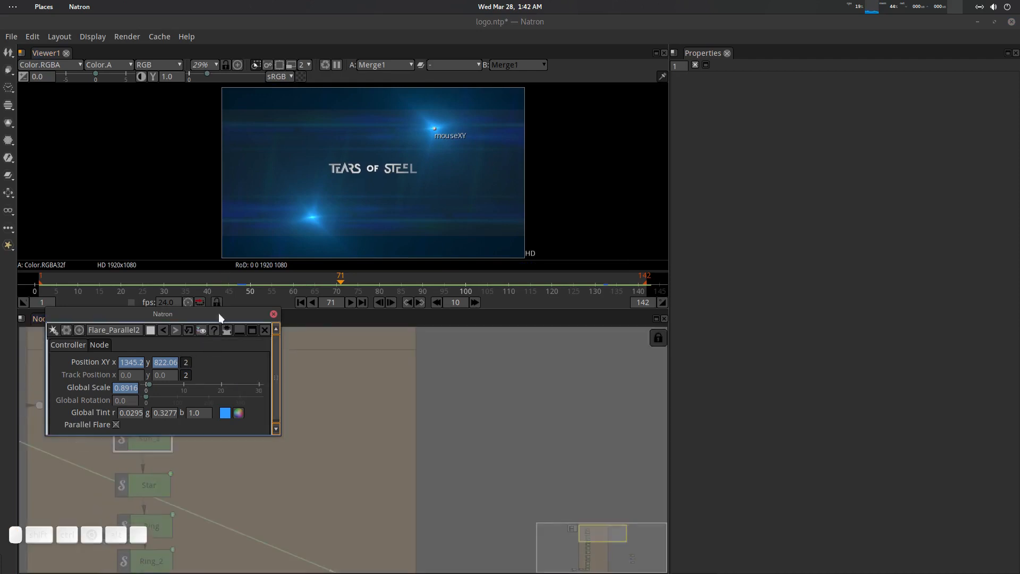
drag(219, 314, 222, 348)
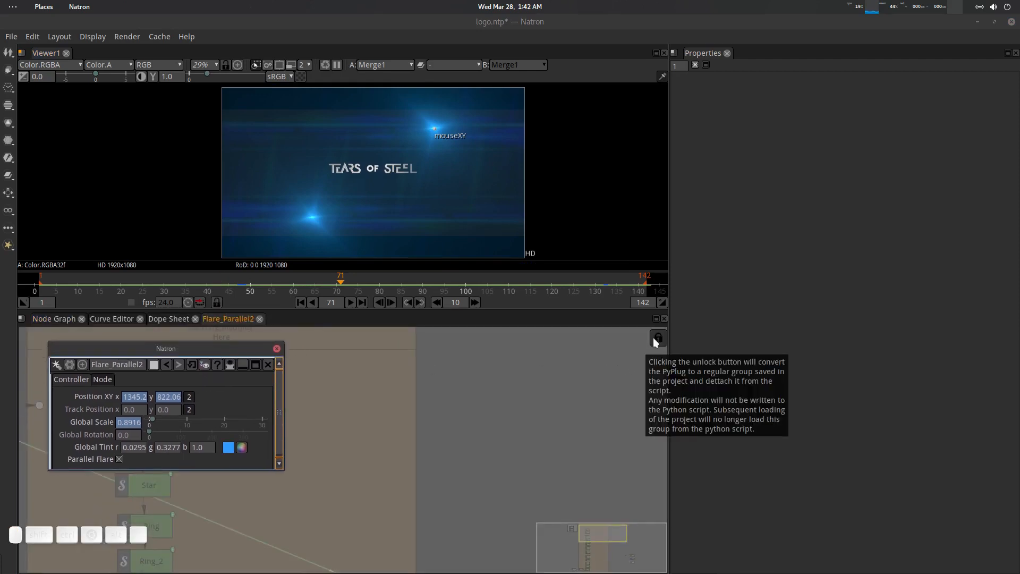
click(654, 339)
- Examine the chain of element nodes inside the flare group, from the Sun nodes down to the anamorphic elements
drag(451, 411, 646, 413)
scroll(424, 415, down, 2)
drag(486, 435, 598, 410)
drag(408, 430, 453, 406)
scroll(446, 409, down, 2)
mouse_move(358, 434)
mouse_down()
mouse_move(462, 418)
mouse_move(412, 406)
mouse_move(468, 431)
mouse_up()
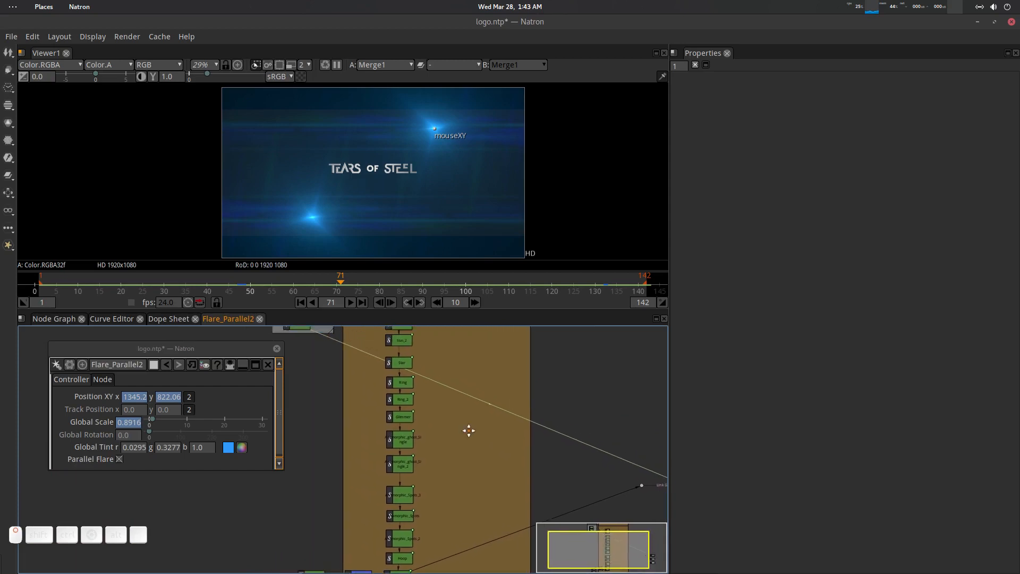
scroll(419, 416, up, 4)
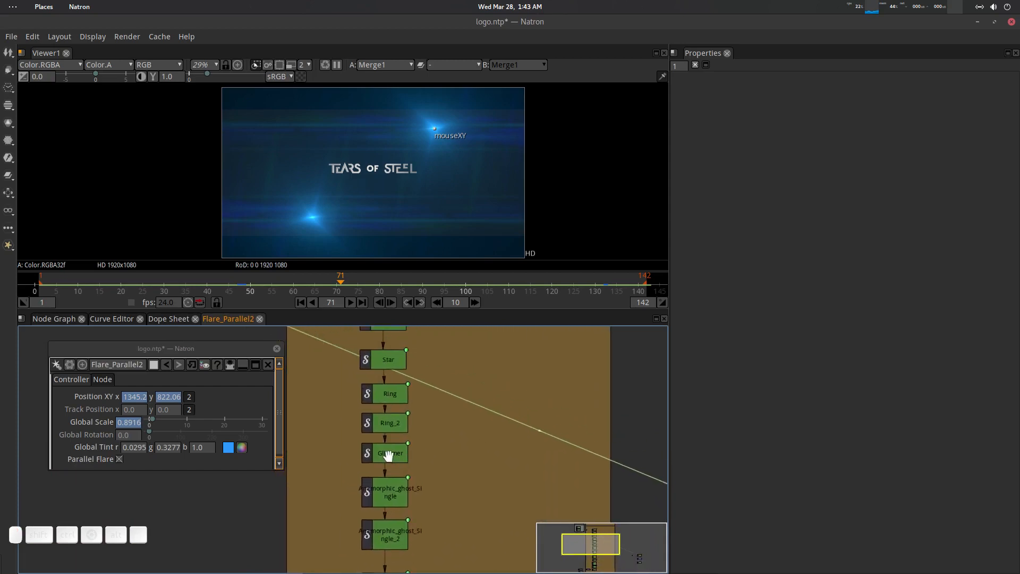
scroll(310, 240, up, 1)
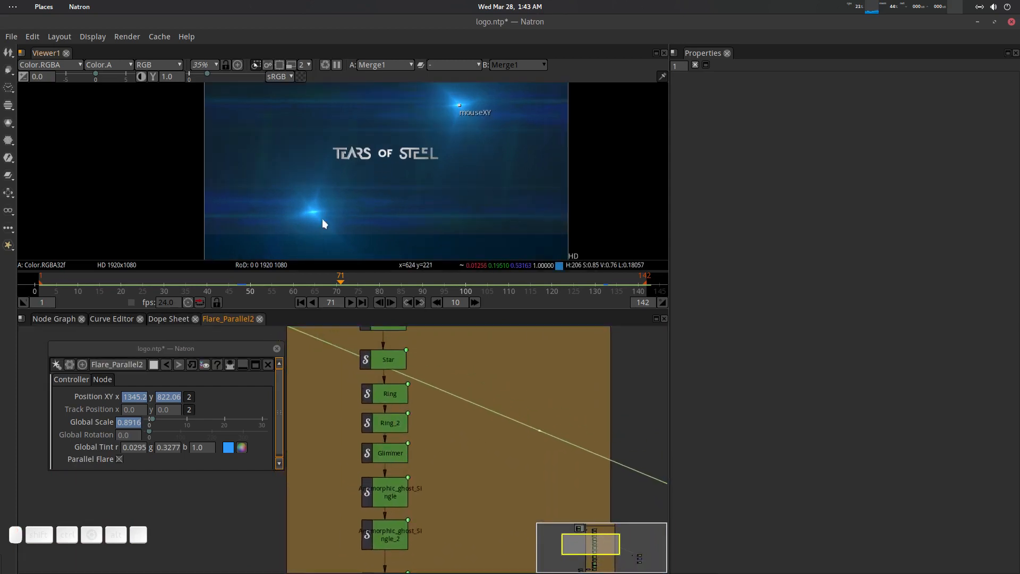
scroll(324, 219, down, 1)
drag(380, 353, 375, 408)
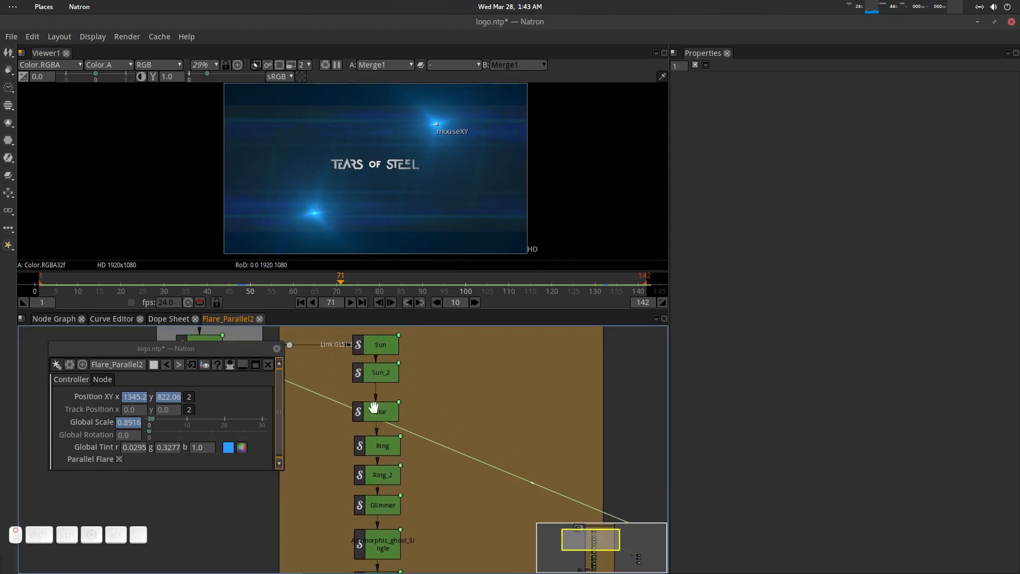
- Remove the animation from all parameters of the Sun node and set its Scale X to 0.25
double_click(379, 349)
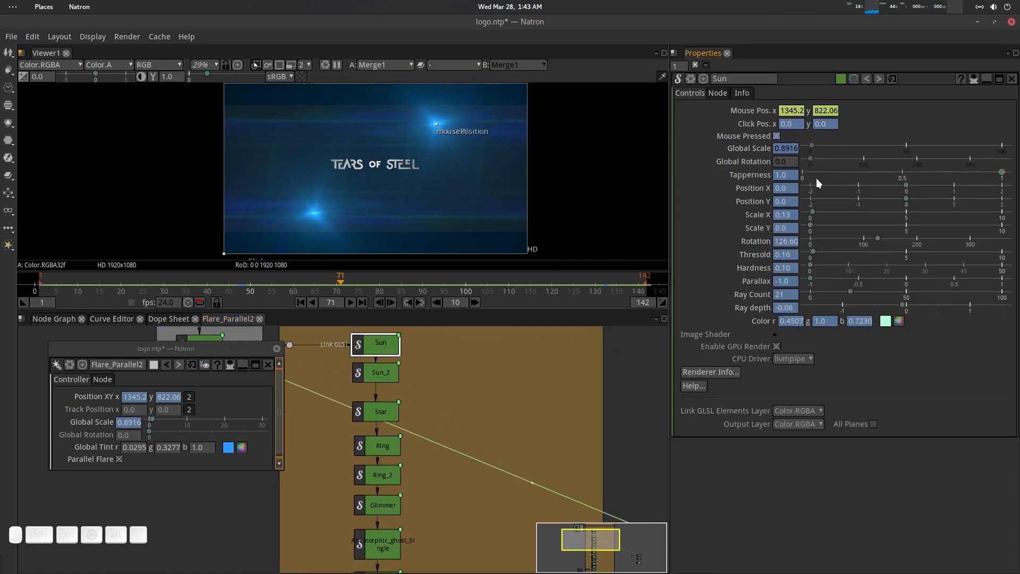
click(691, 79)
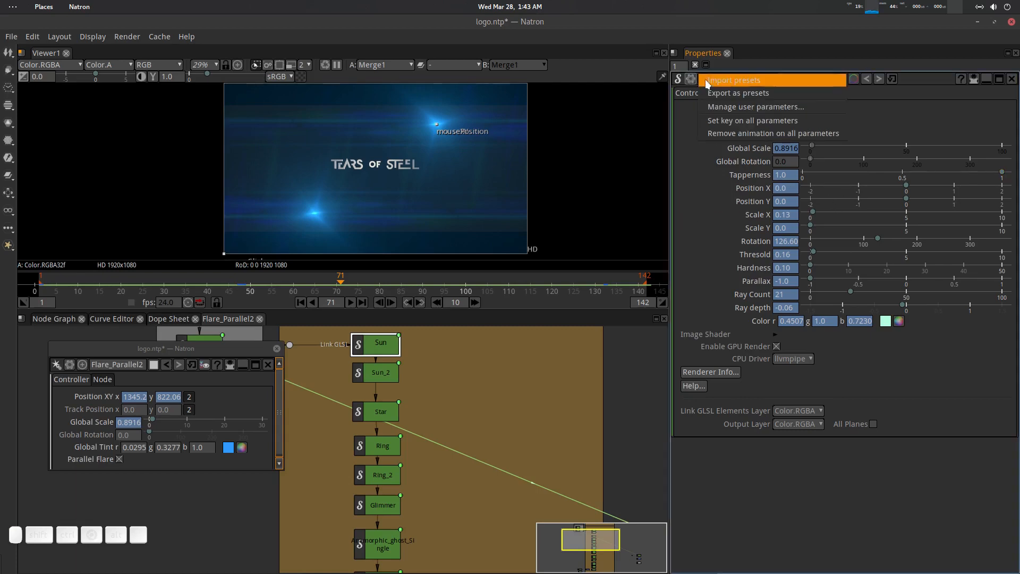
click(764, 134)
click(792, 228)
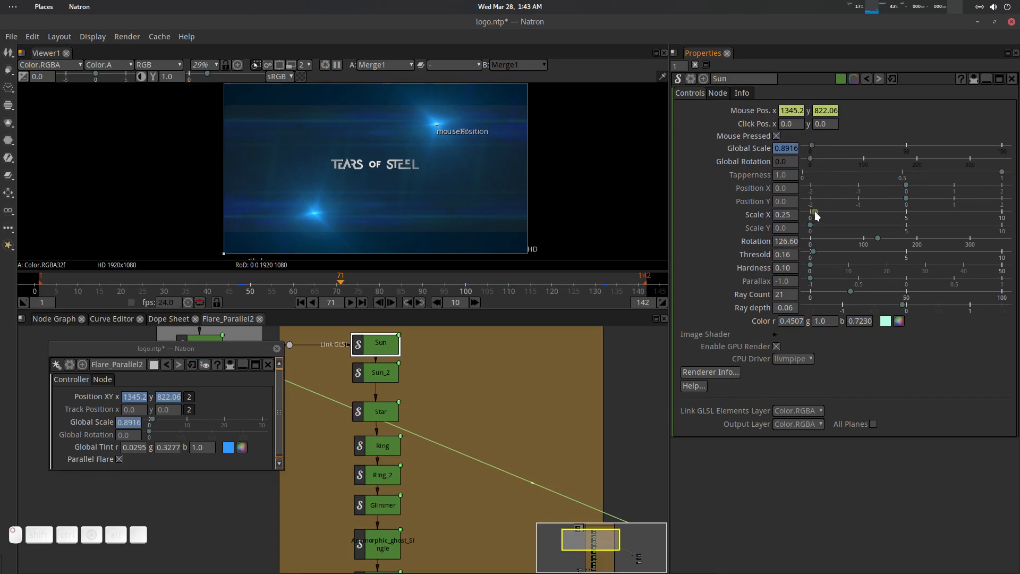
mouse_move(814, 211)
mouse_down()
mouse_move(812, 225)
mouse_move(759, 257)
mouse_up()
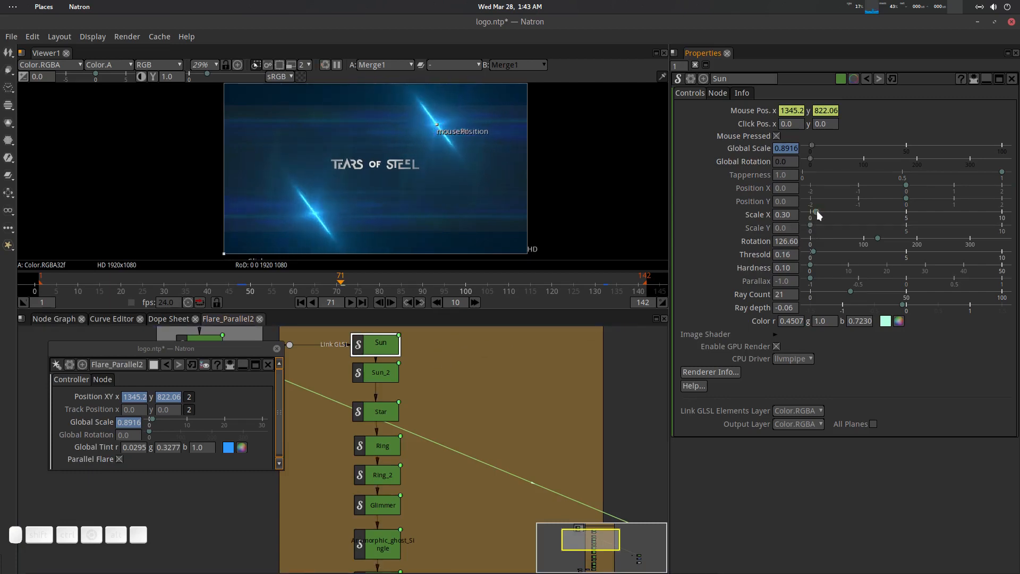
drag(818, 211, 815, 211)
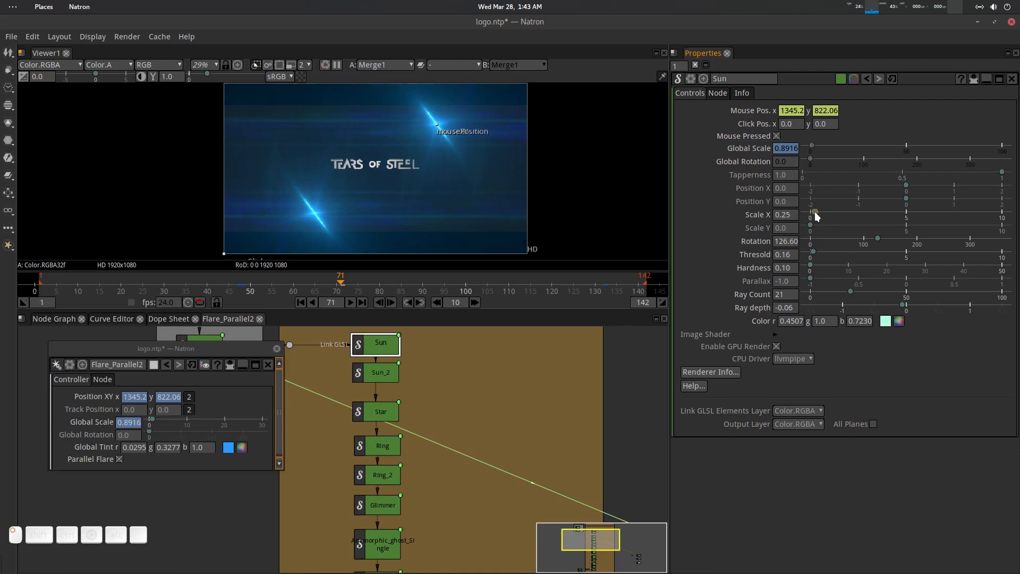
- Remove the animation from all parameters of Sun_2, and set its Scale X to 0.16 and threshold to 0.14
click(384, 370)
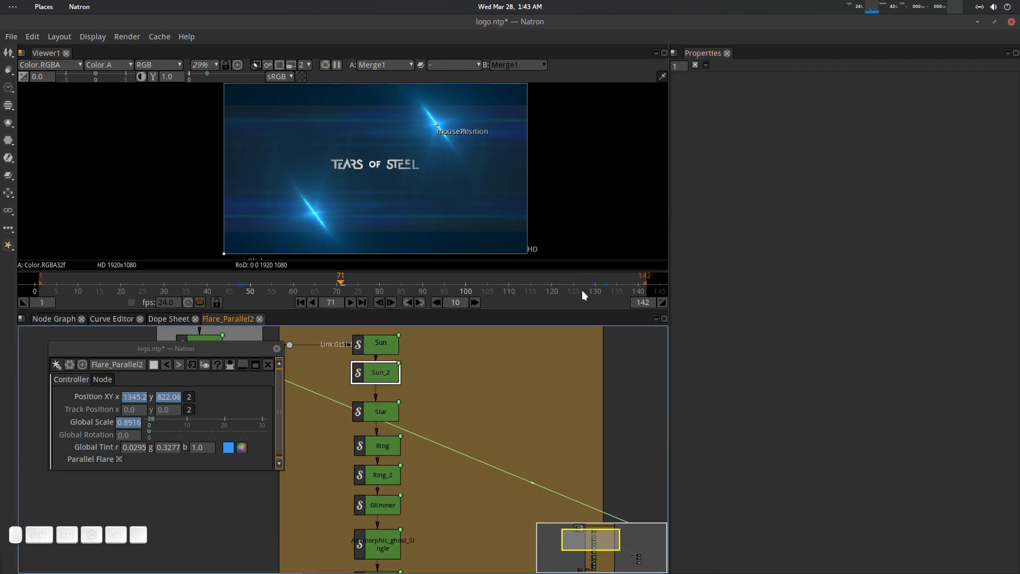
click(702, 80)
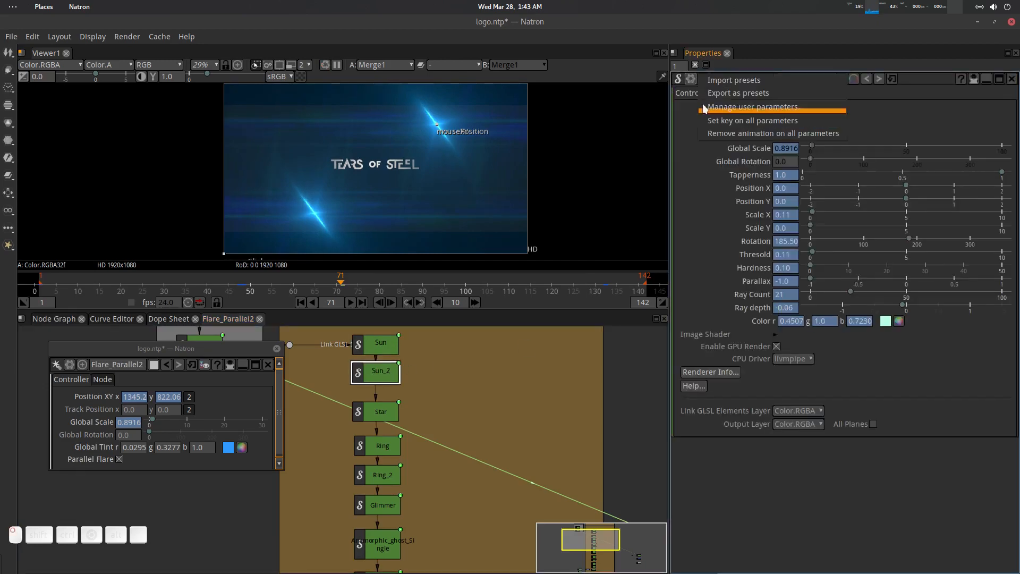
click(731, 132)
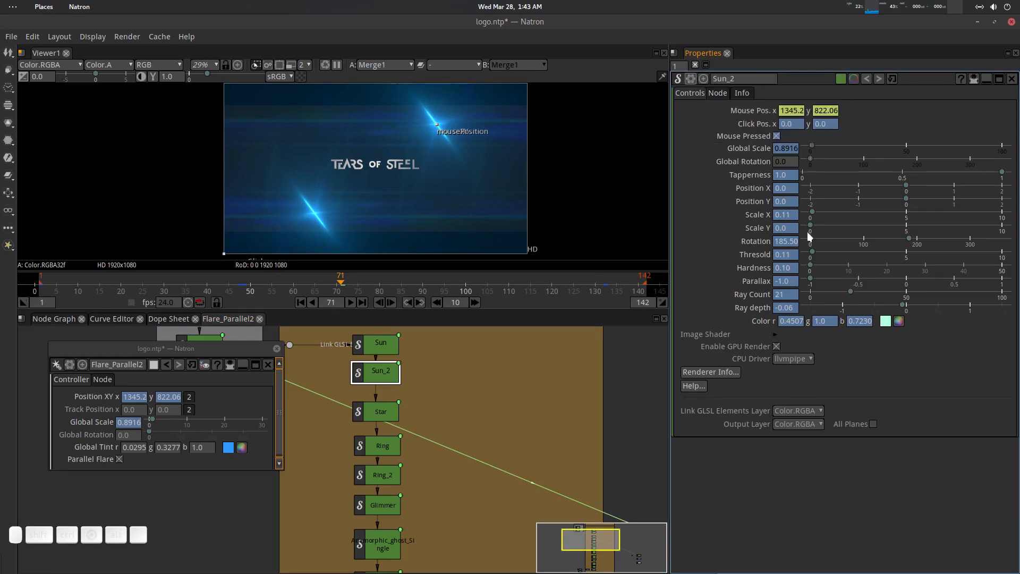
drag(813, 216, 813, 211)
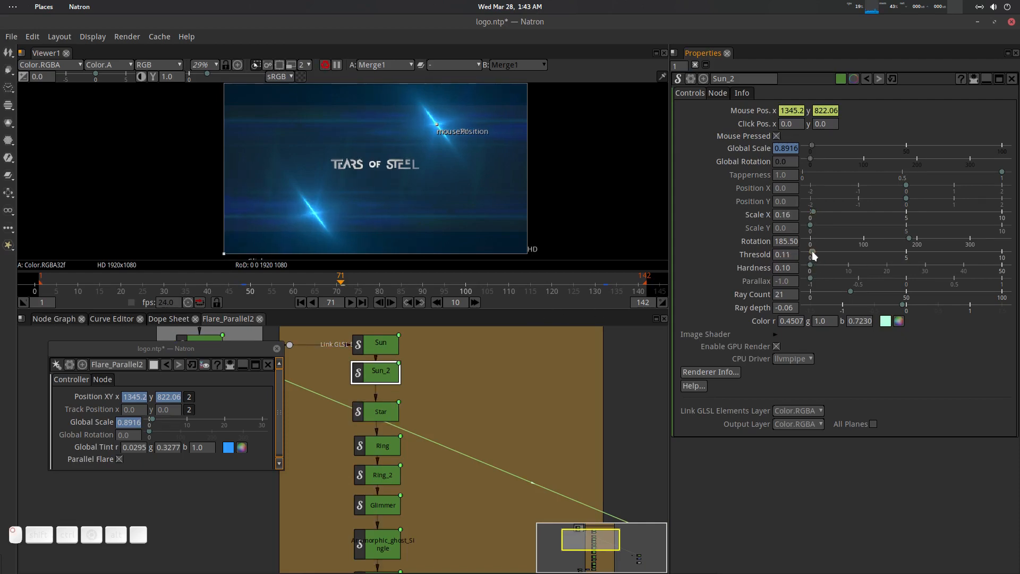
drag(812, 251, 813, 253)
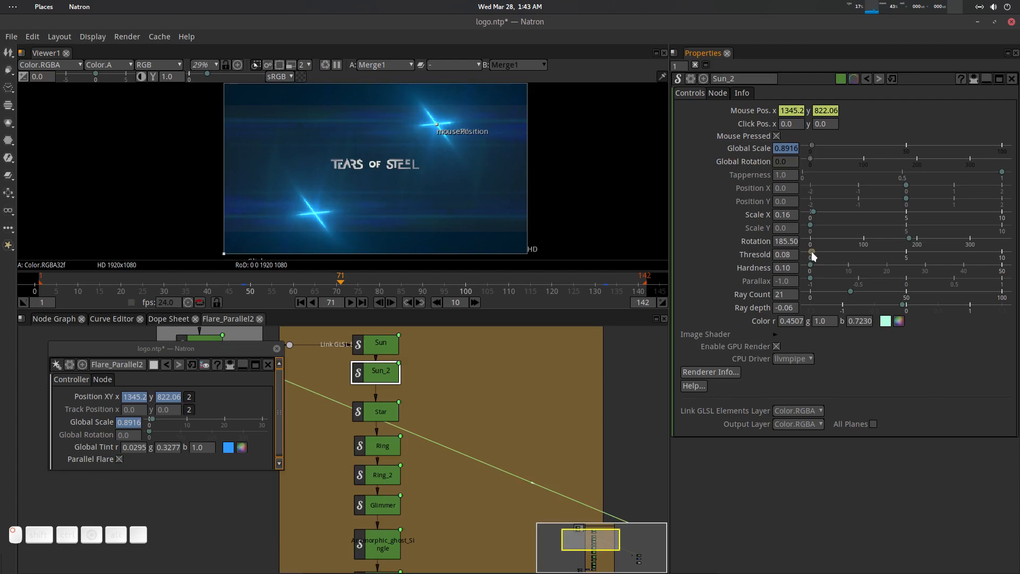
- Try other colors for the Sun node, including blue, RGB 71, 111, 255, and discard the color change
click(392, 346)
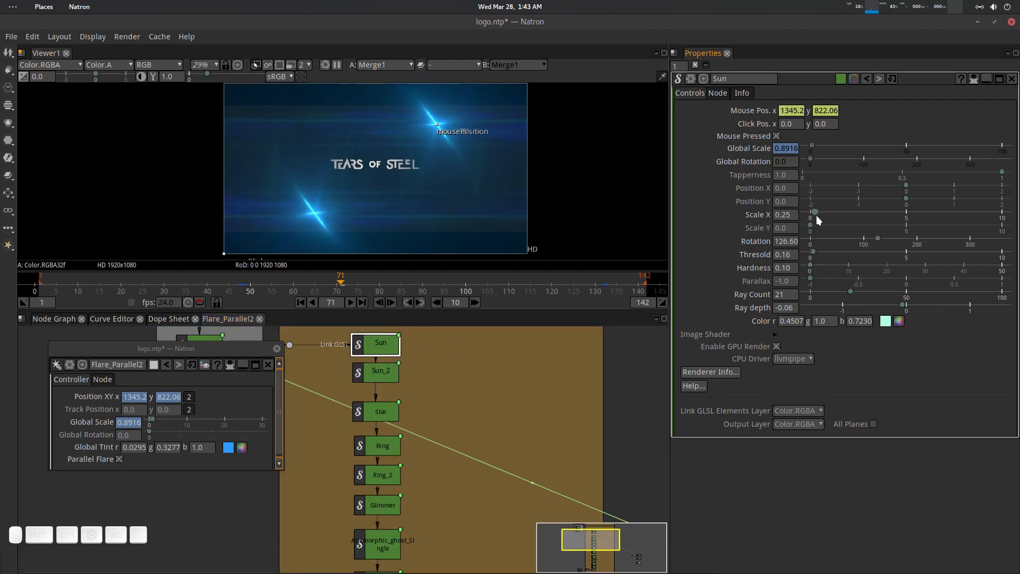
drag(815, 211, 814, 212)
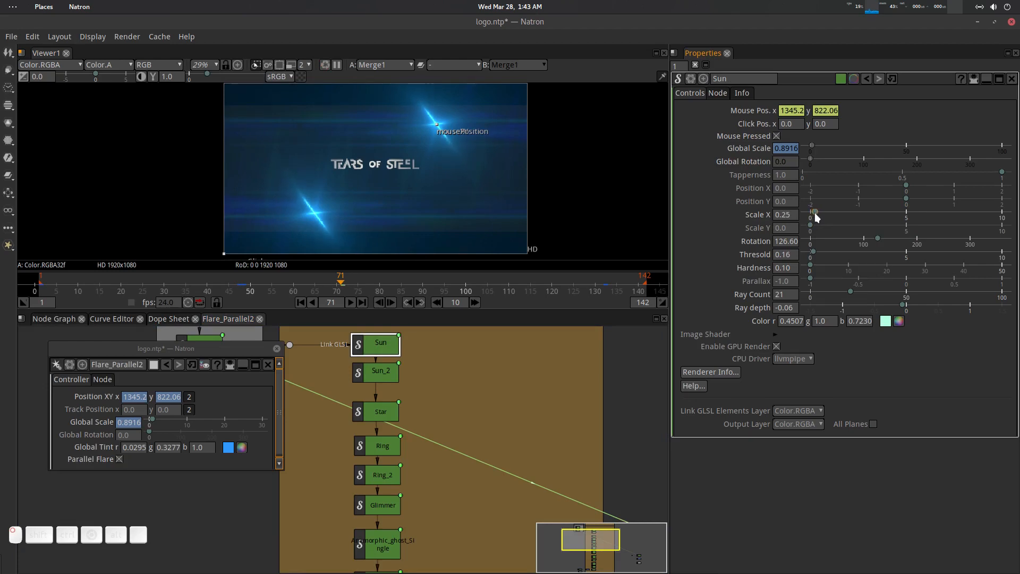
click(886, 321)
click(548, 238)
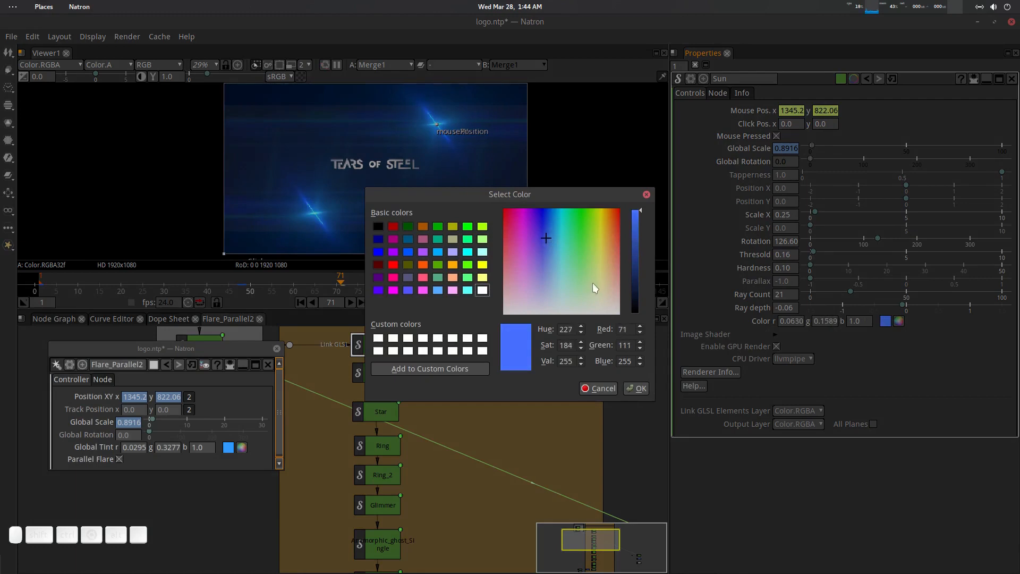
mouse_move(594, 285)
mouse_down()
mouse_move(610, 273)
mouse_move(517, 291)
mouse_move(533, 318)
mouse_move(572, 298)
mouse_move(593, 304)
mouse_up()
click(607, 391)
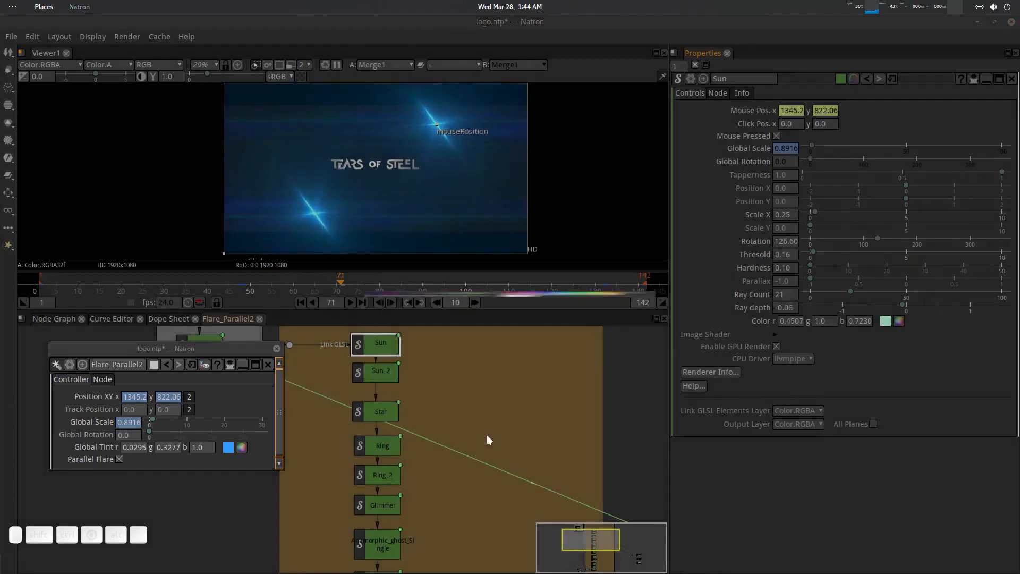
- Move the Sun and Sun_2 nodes up to make room above the Star node
scroll(455, 404, down, 3)
scroll(429, 421, up, 3)
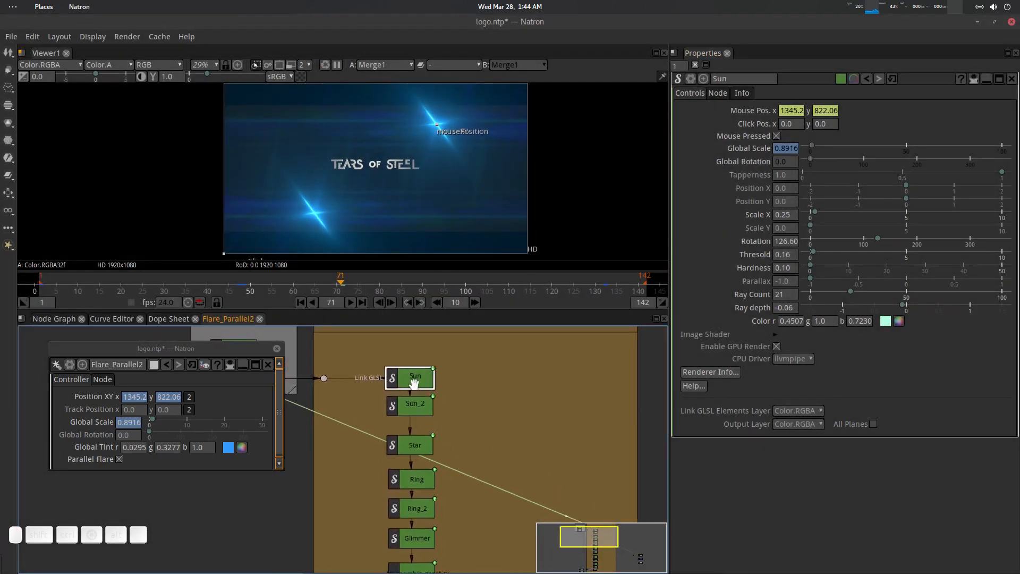
drag(412, 381, 414, 352)
drag(417, 403, 415, 375)
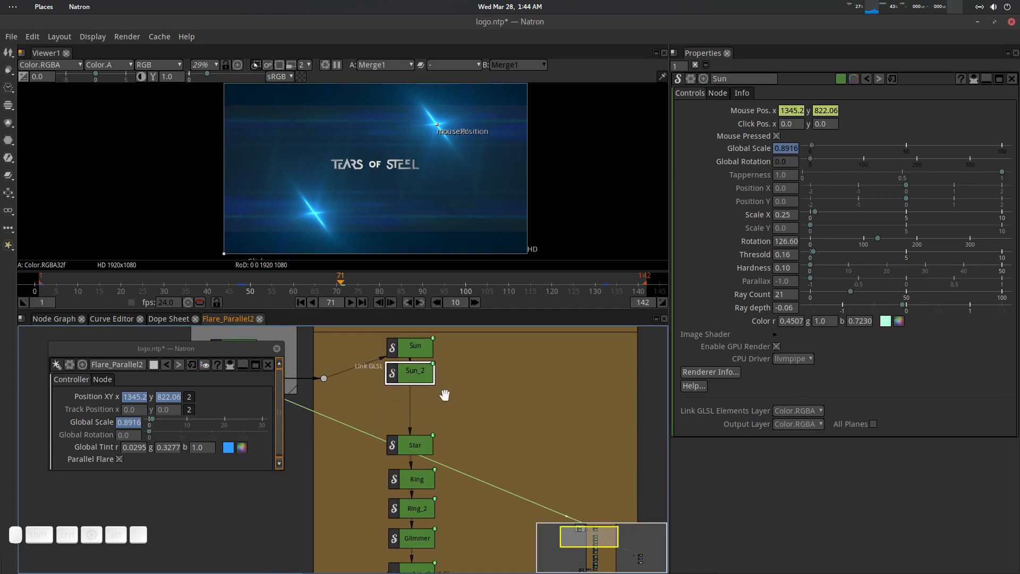
- Duplicate the Sun_2 node and insert the copy between Sun_2 and Star
key(ctrl)
click(466, 396)
key(ctrl+v)
drag(490, 415, 421, 409)
- Load the anamorphic preset from Lens Flare Elements into the image shader of the duplicated sun node
double_click(421, 411)
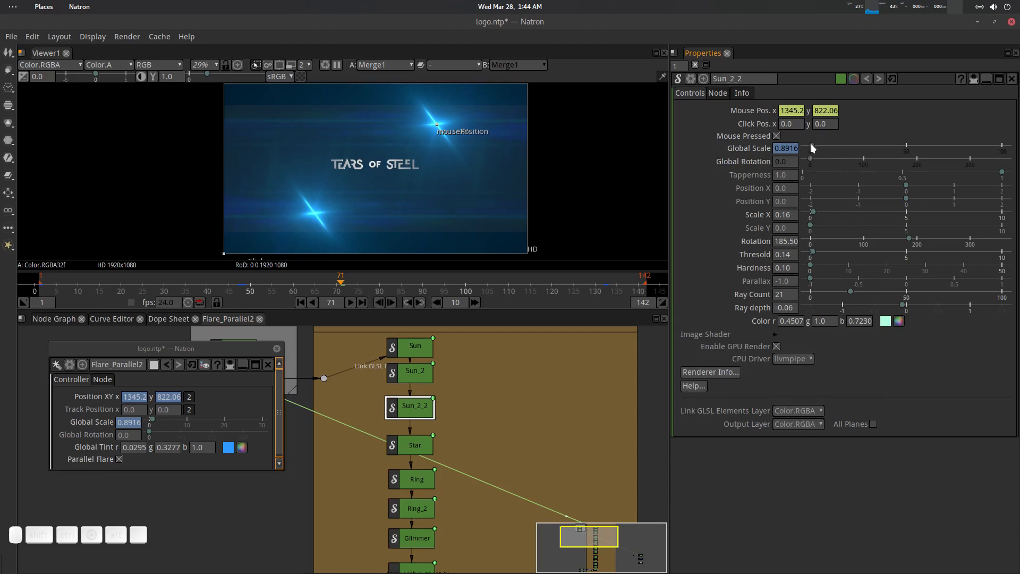
click(774, 334)
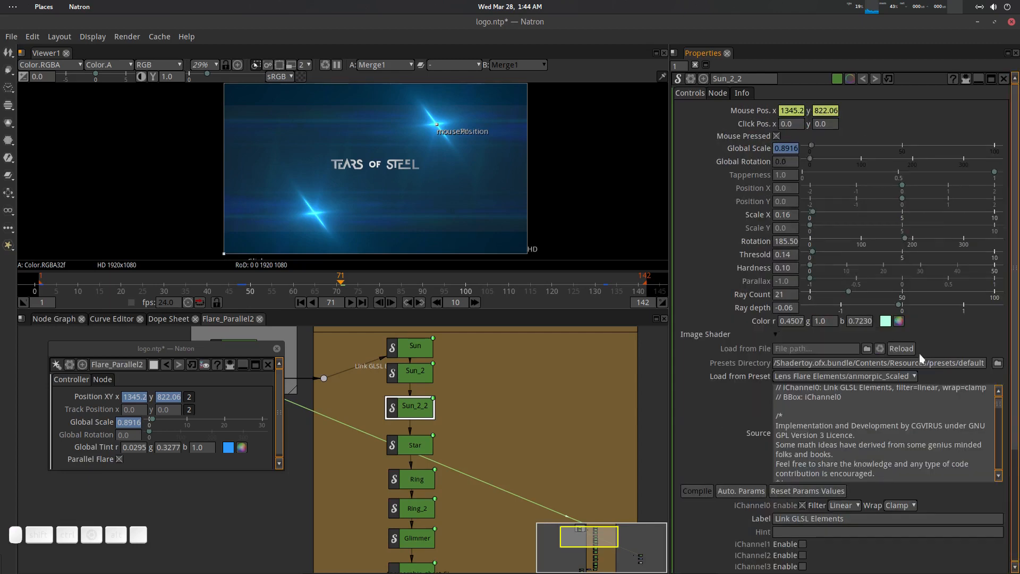
click(848, 376)
mouse_move(830, 515)
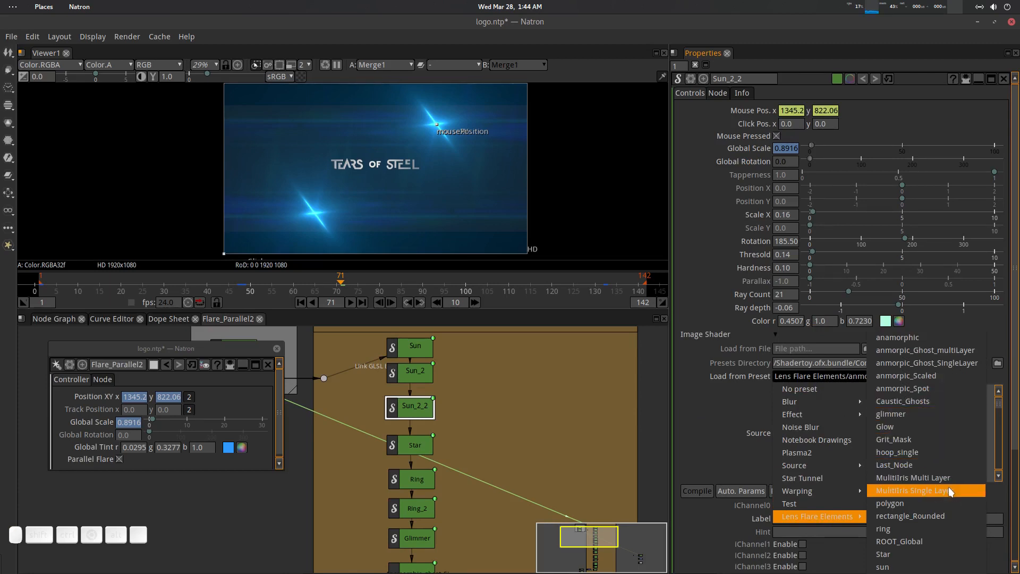
click(930, 338)
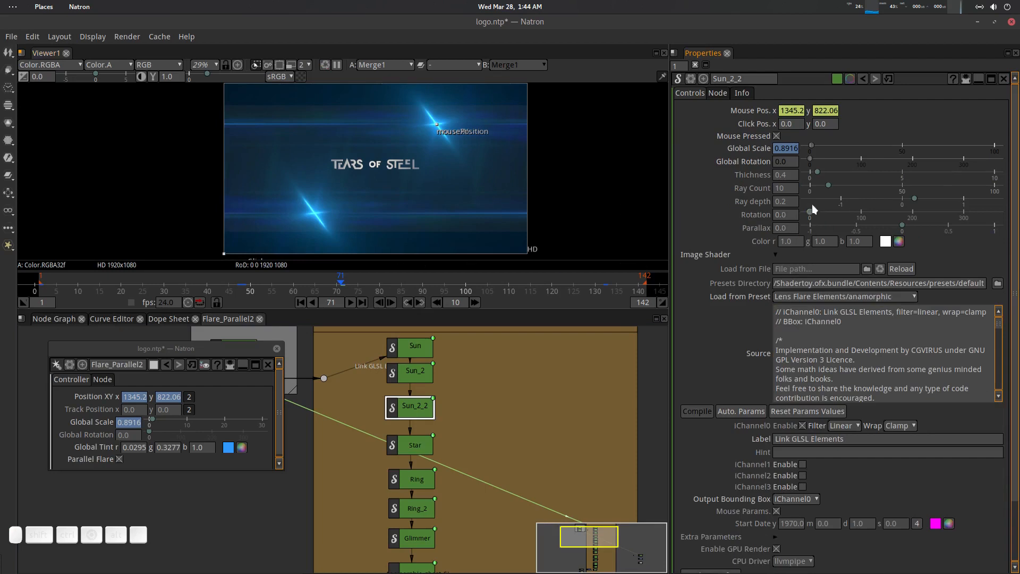
- Set the anamorphic element's Thickness to 6.90, Ray Count to 17, Ray depth to 1.477 and Parallax to 0.536
drag(821, 169, 865, 177)
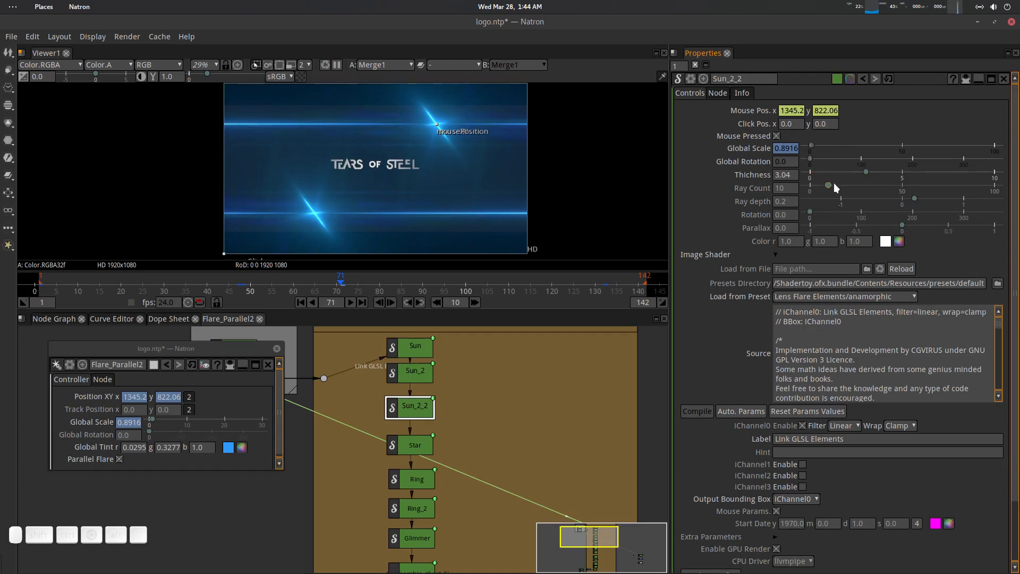
mouse_move(831, 183)
mouse_down()
mouse_move(855, 184)
mouse_move(840, 190)
mouse_up()
drag(913, 199, 993, 199)
mouse_move(903, 227)
mouse_down()
mouse_move(884, 232)
mouse_move(951, 219)
mouse_up()
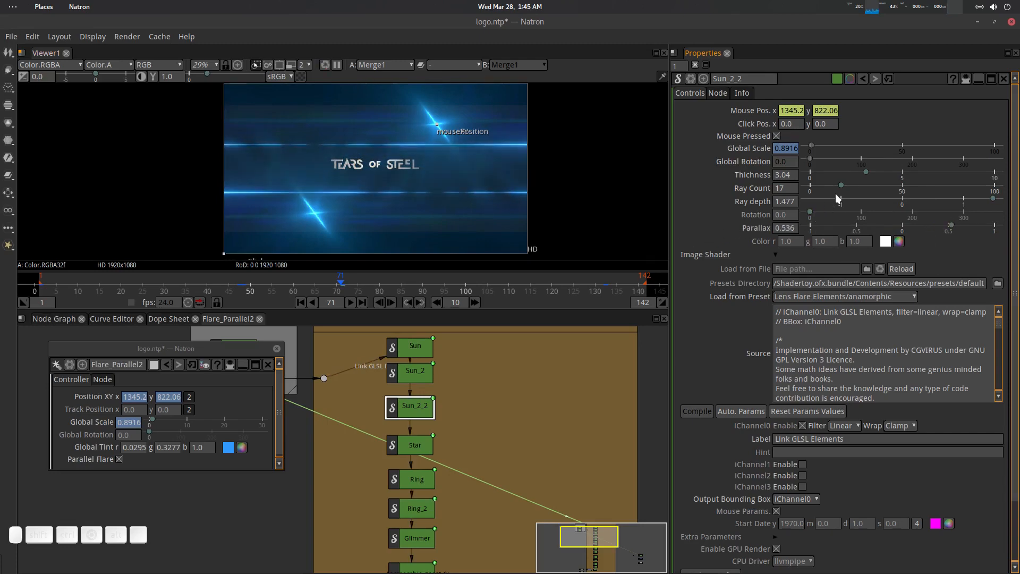
drag(872, 173, 932, 174)
- Hide the viewer overlays, return to the main node graph, and play the animation from the first frame
scroll(432, 140, down, 2)
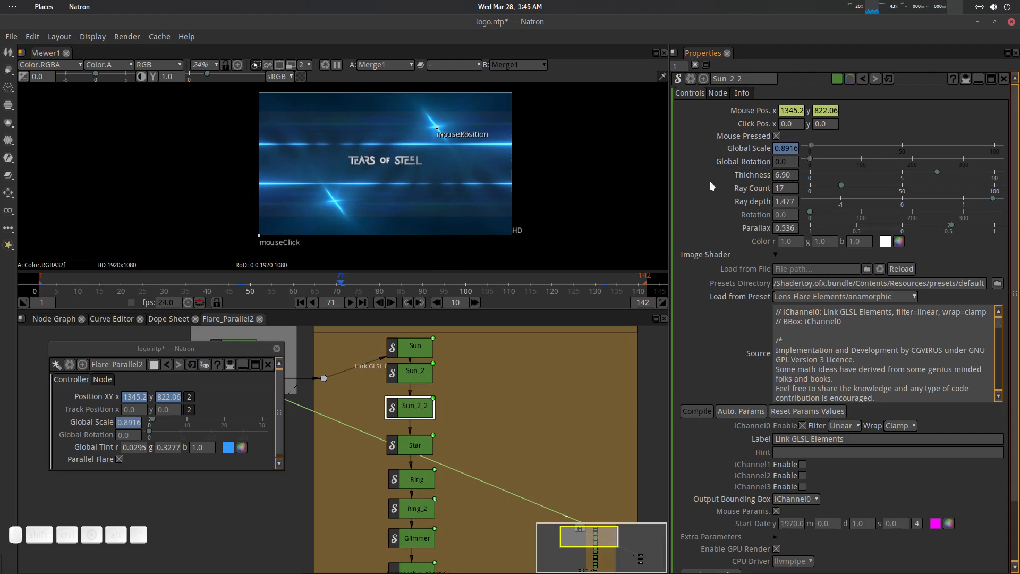
click(302, 303)
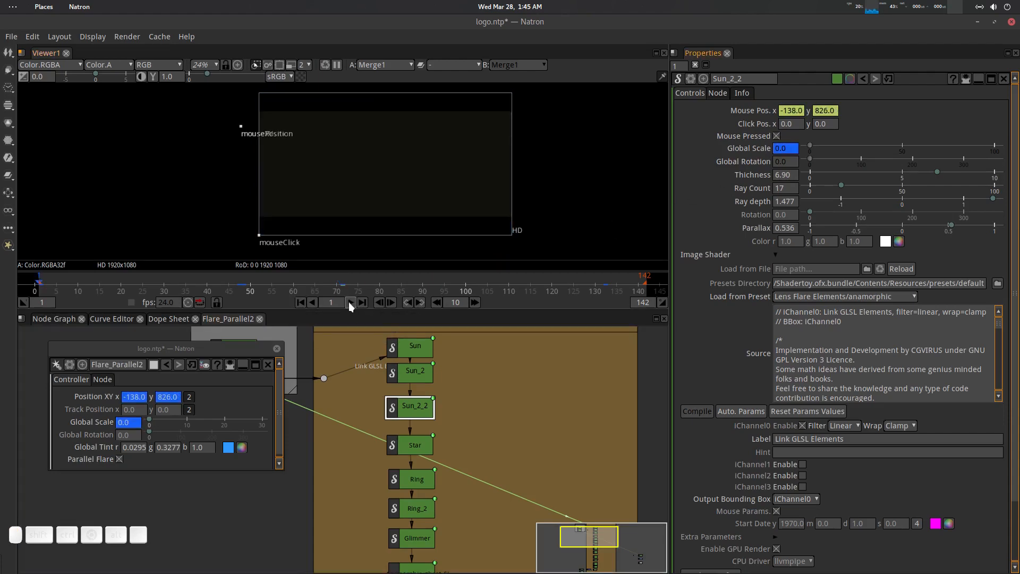
drag(387, 169, 372, 200)
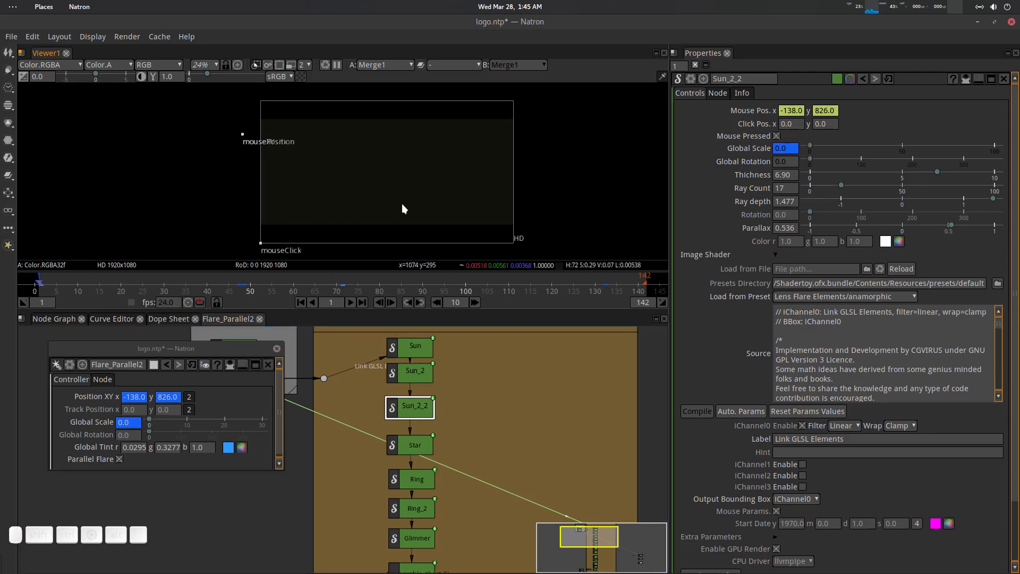
key(o)
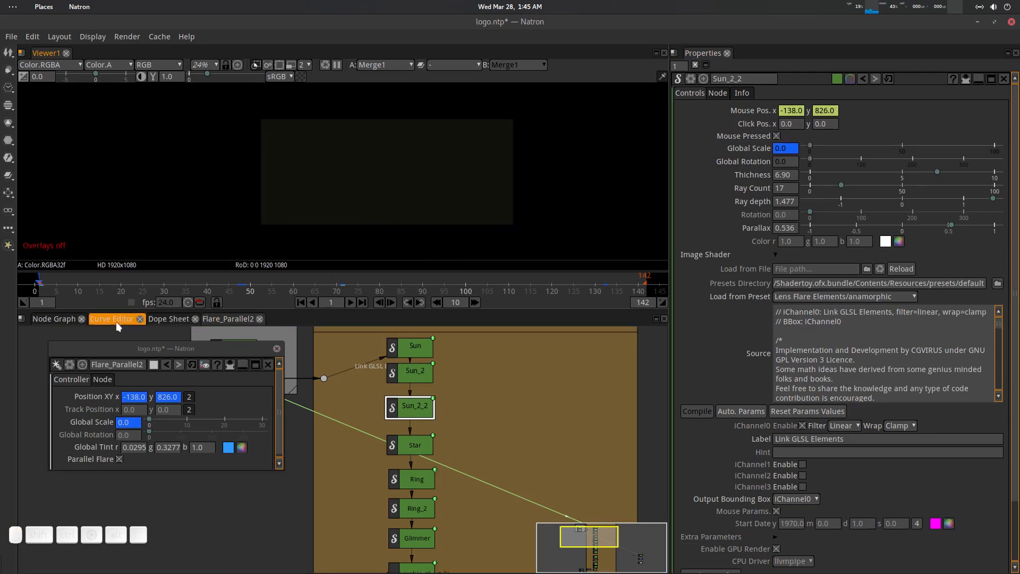
click(60, 319)
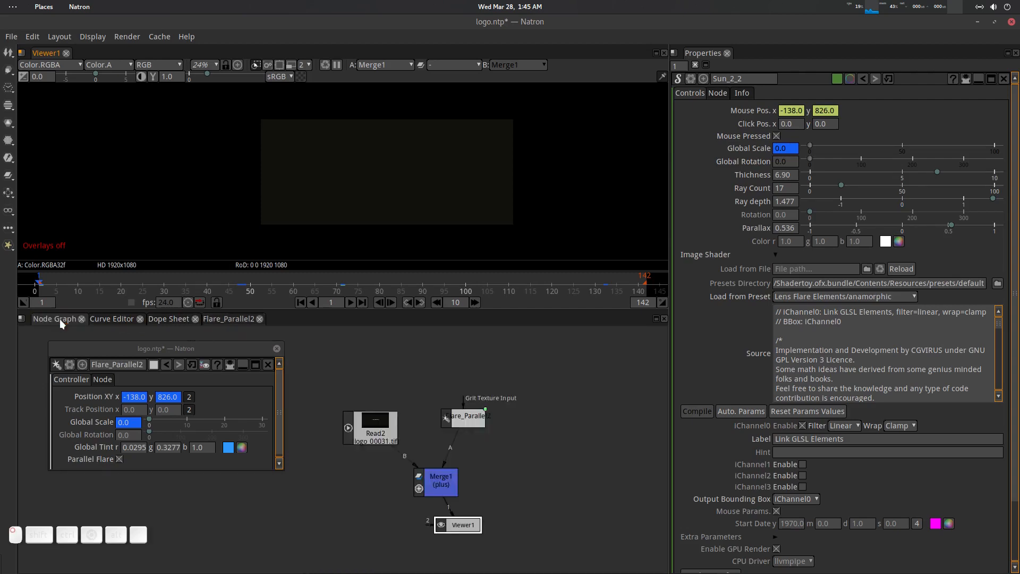
click(351, 301)
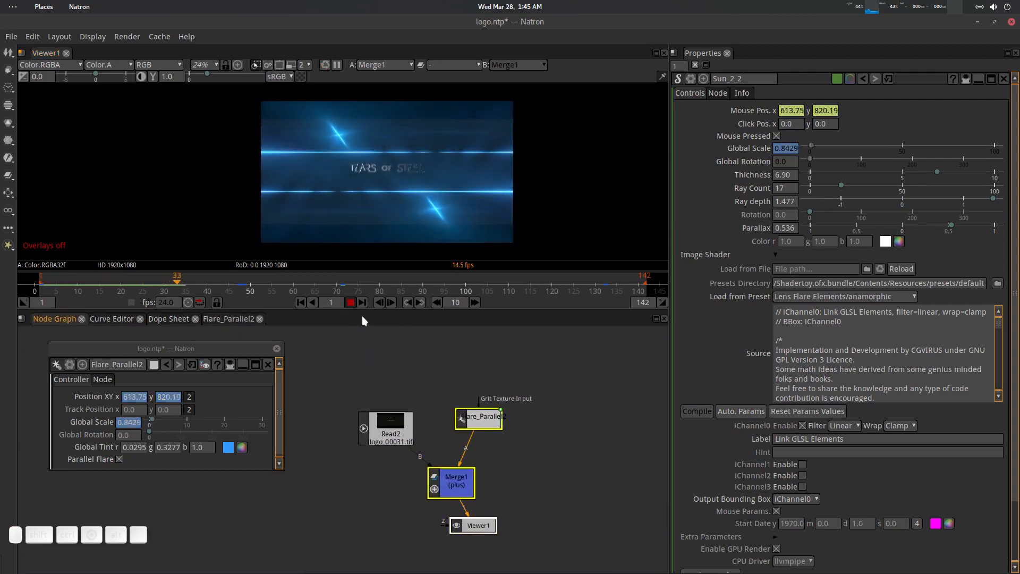
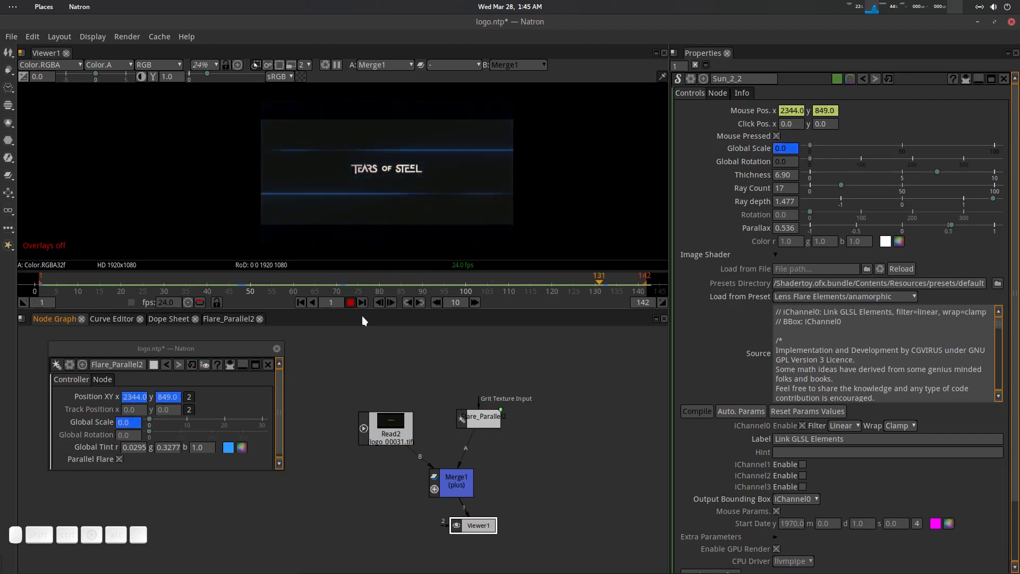
- Stop the playback, go to frame 60 and return to the Flare_Parallel2 group's internal node graph
click(352, 302)
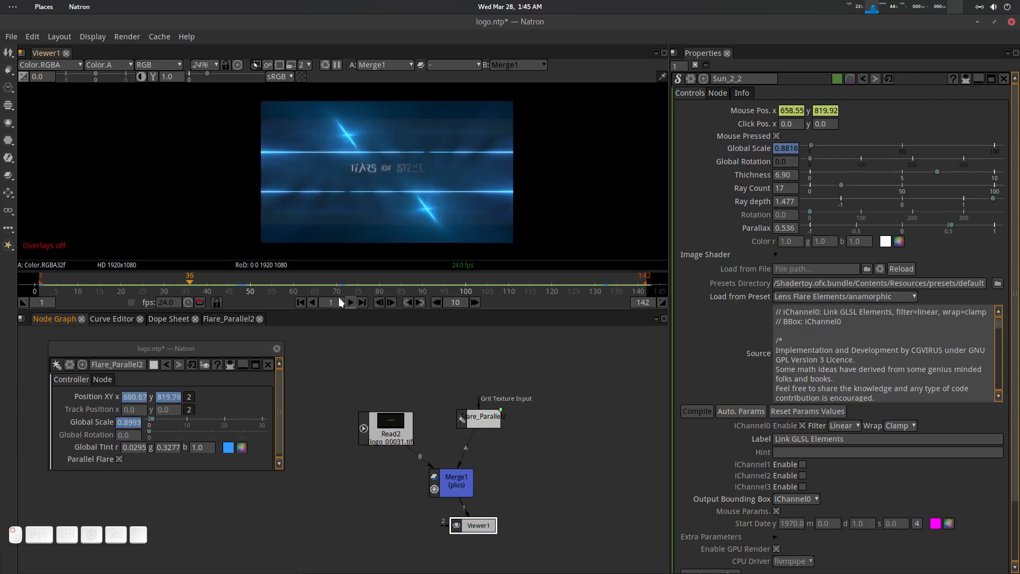
drag(222, 275, 294, 278)
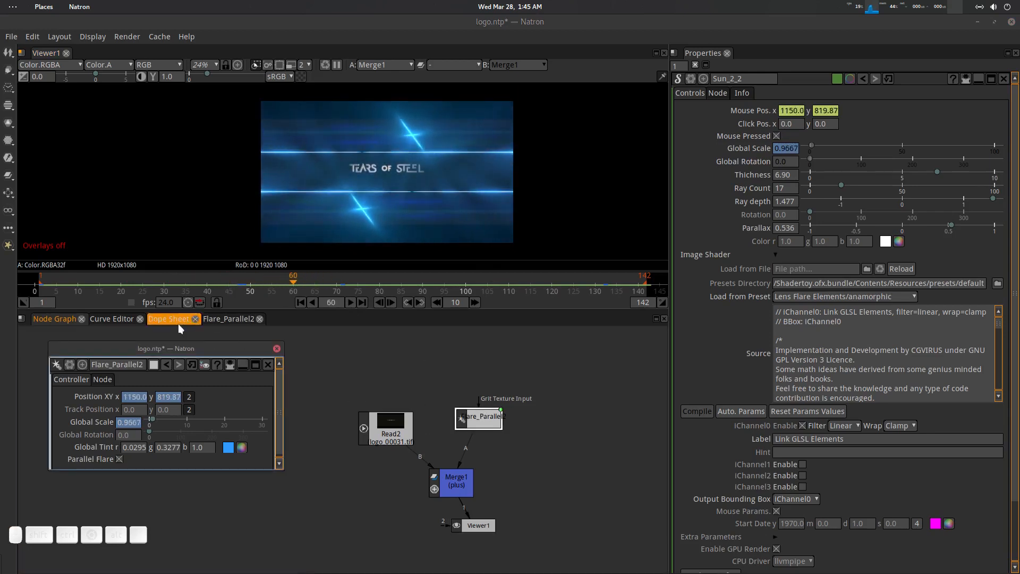
click(228, 319)
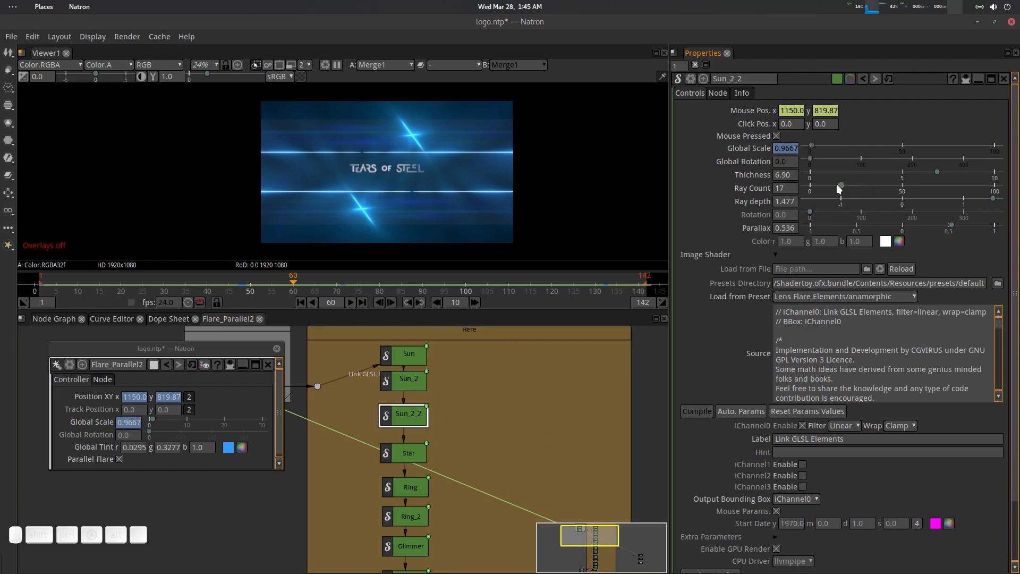
- Set the duplicated sun node's Ray Count to 19, Thickness to 10.0 and Parallax to 1.0
mouse_move(842, 186)
mouse_down()
mouse_move(827, 185)
mouse_move(859, 187)
mouse_move(846, 186)
mouse_up()
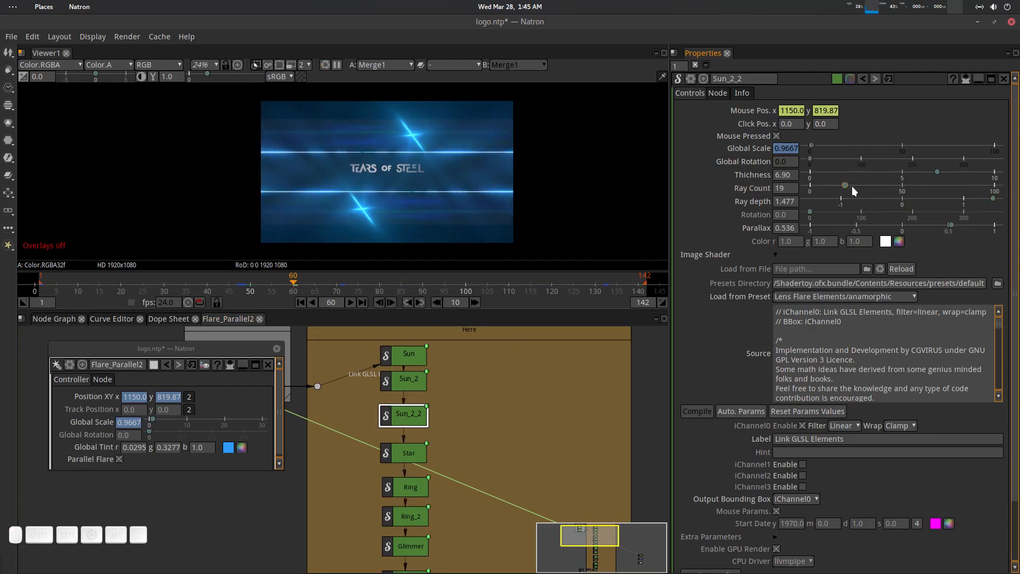
drag(932, 175, 1015, 178)
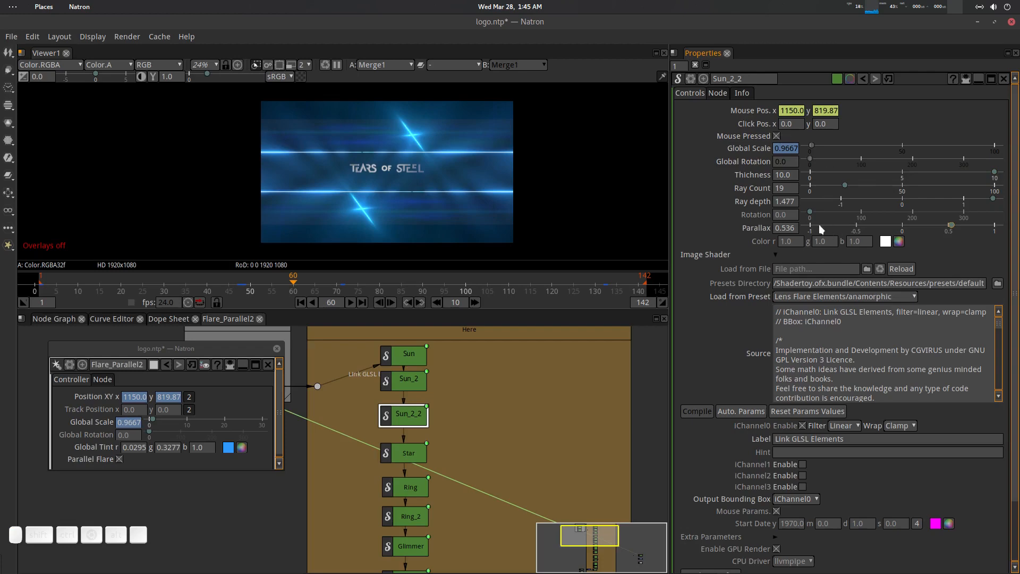
drag(955, 228, 993, 225)
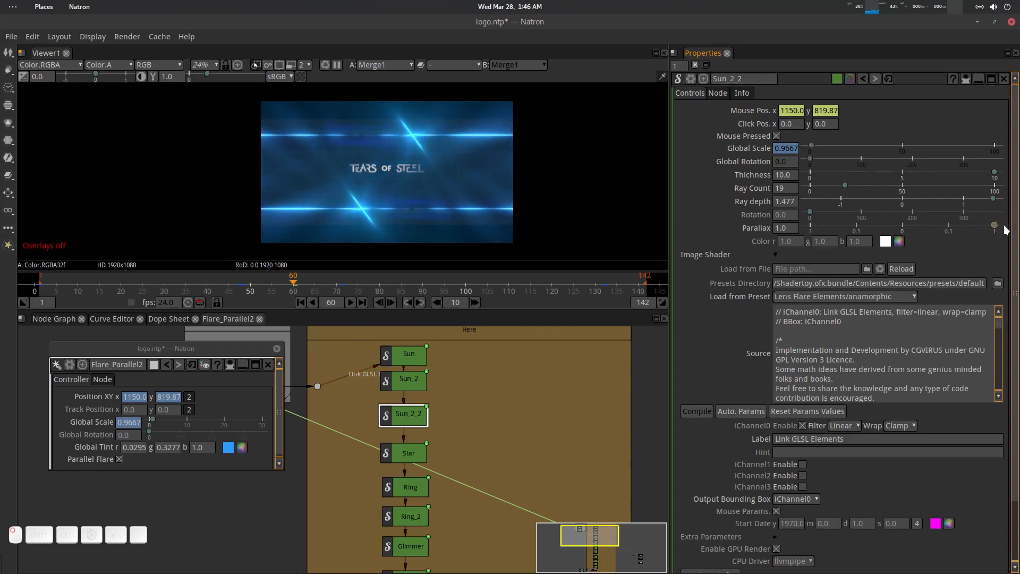
- Try the glimmer preset from Lens Flare Elements on Sun_2_2 with Thickness 0.417 and Softness 0.621
click(797, 240)
click(852, 294)
mouse_move(827, 436)
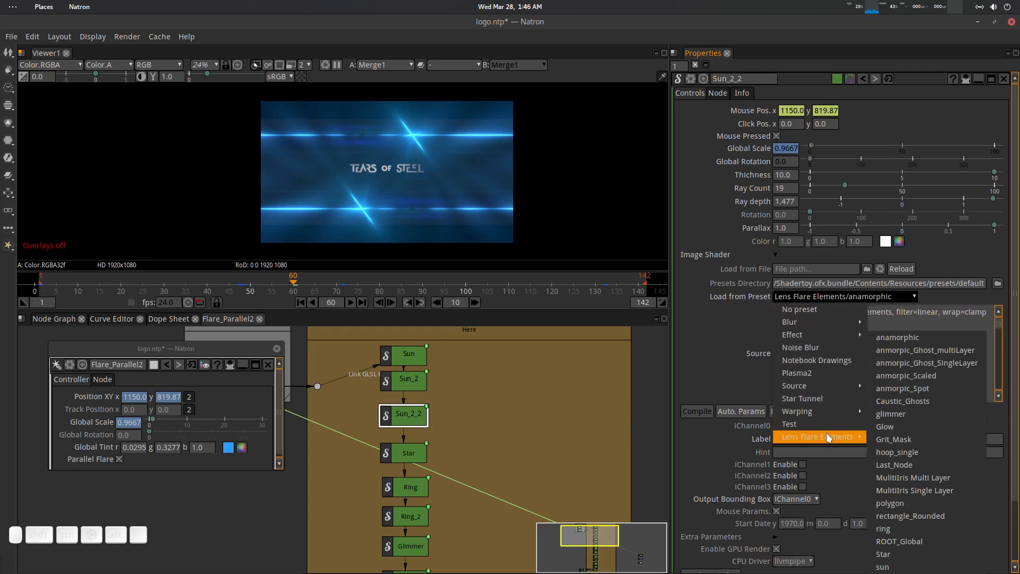
click(905, 413)
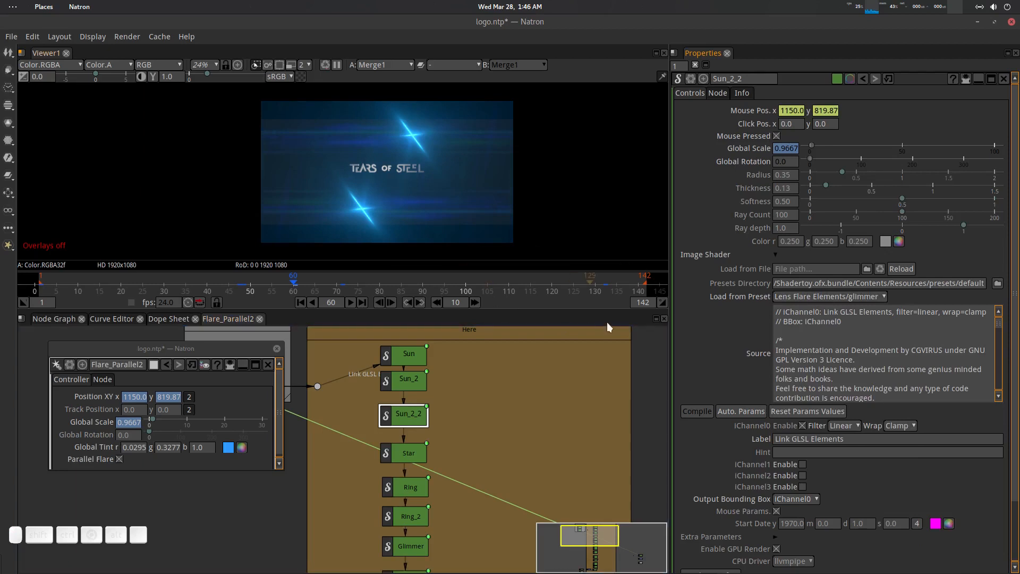
drag(832, 190, 900, 200)
drag(821, 202, 926, 200)
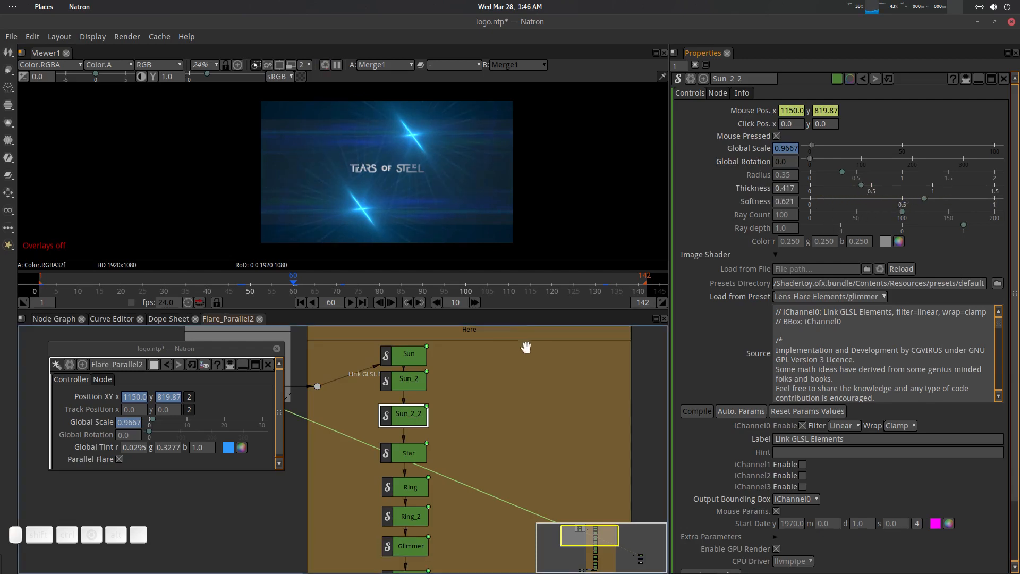
- Load the anamorphic preset again on Sun_2_2 with Thickness 10.0, Ray Count 65 and Ray depth 0.397
click(827, 295)
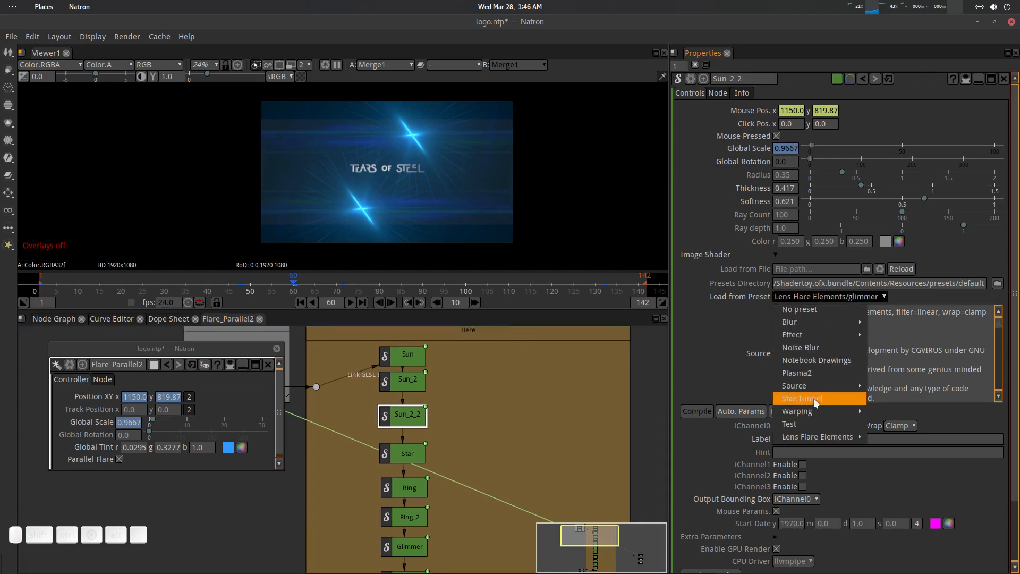
mouse_move(817, 438)
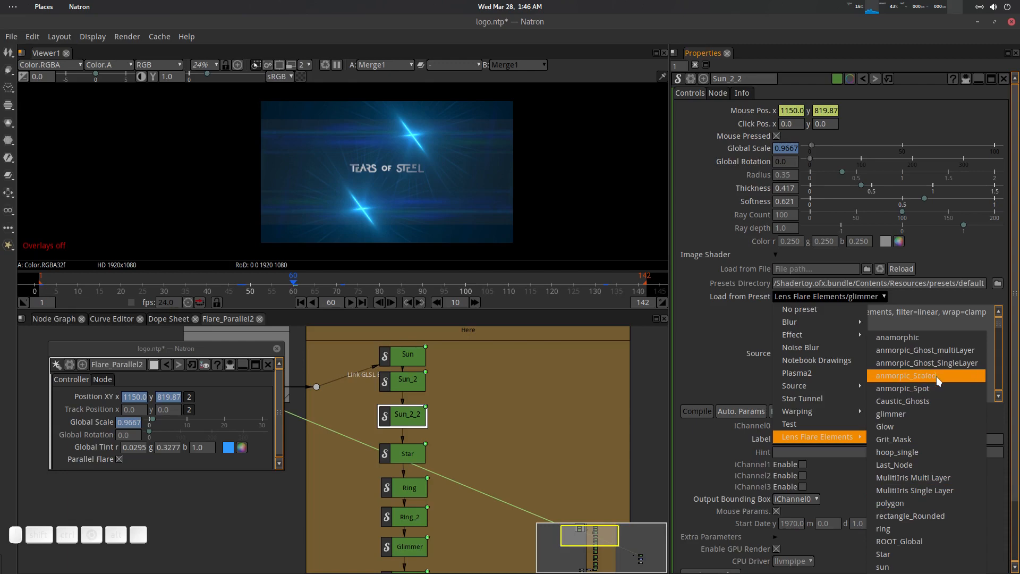
click(931, 338)
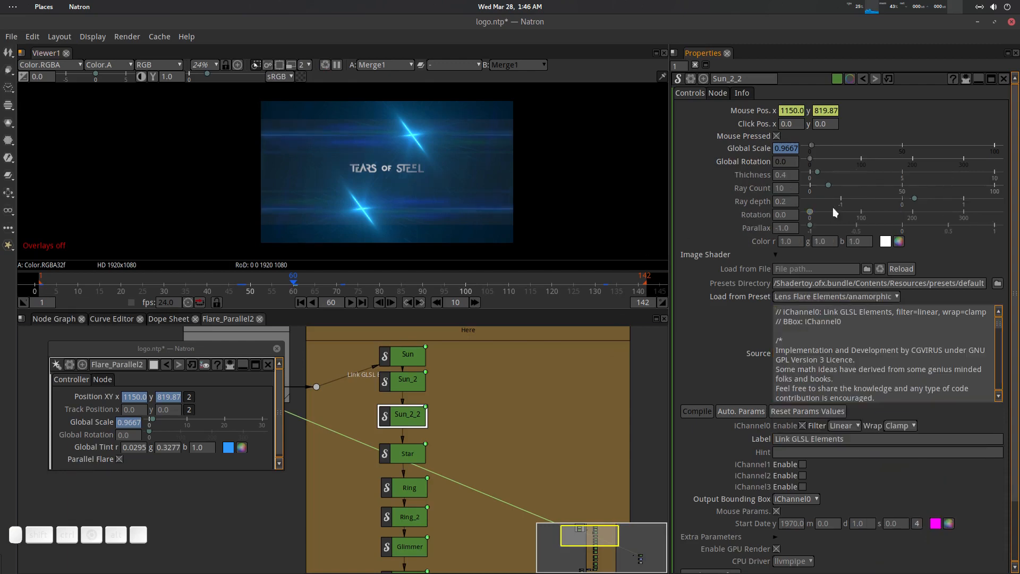
drag(829, 185, 864, 187)
drag(818, 172, 1006, 169)
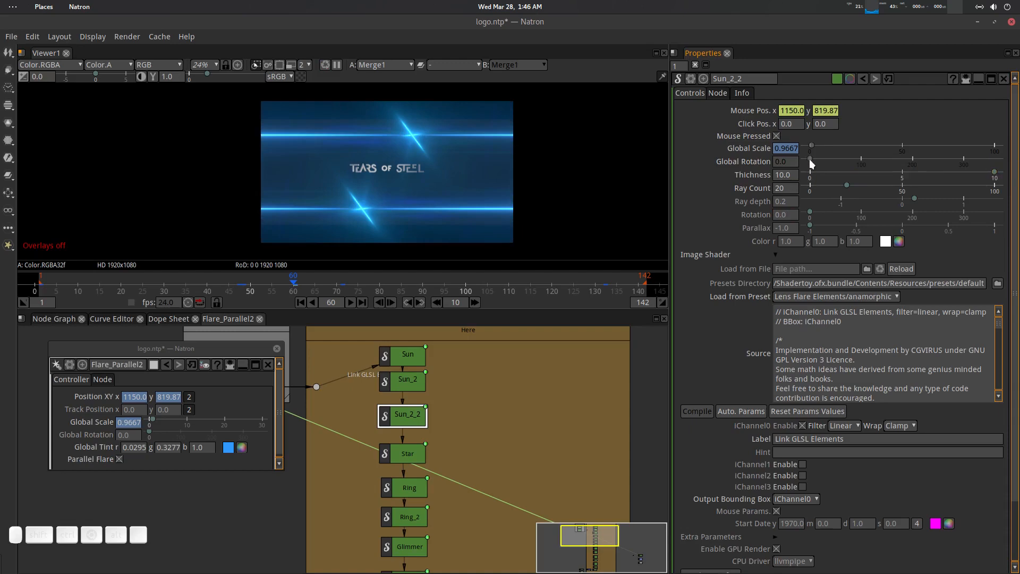
drag(841, 187, 795, 189)
drag(811, 212, 838, 211)
mouse_move(905, 199)
mouse_down()
mouse_move(992, 191)
mouse_move(904, 200)
mouse_move(921, 201)
mouse_up()
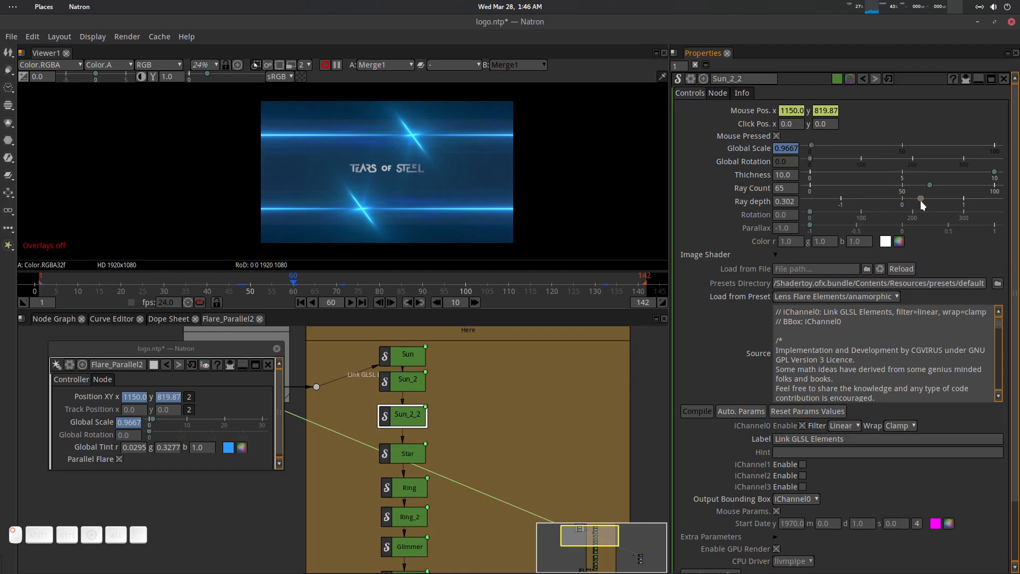
- Play the animation from the first frame to check the flare and stop it at frame 48
click(299, 302)
click(351, 302)
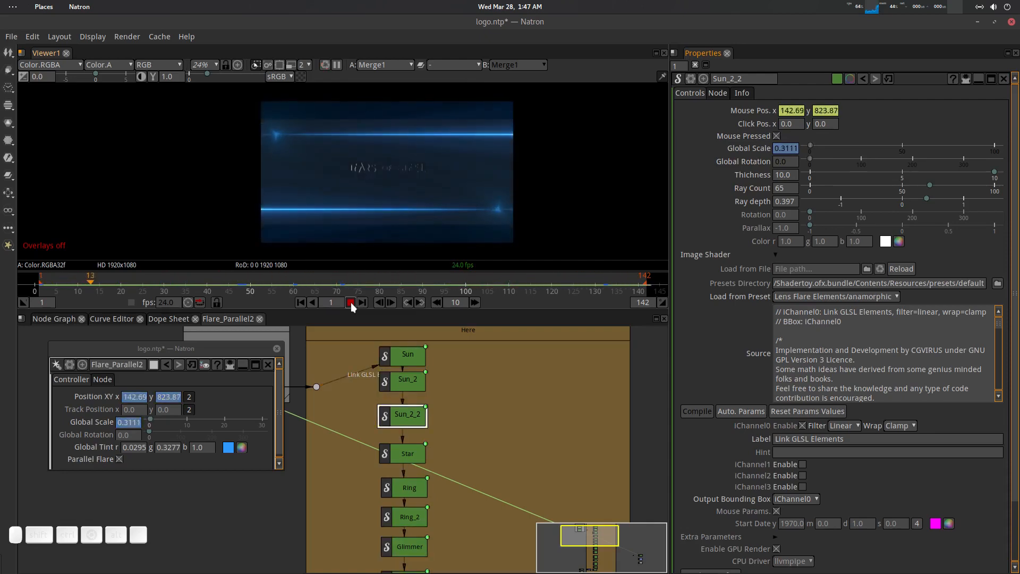
click(351, 302)
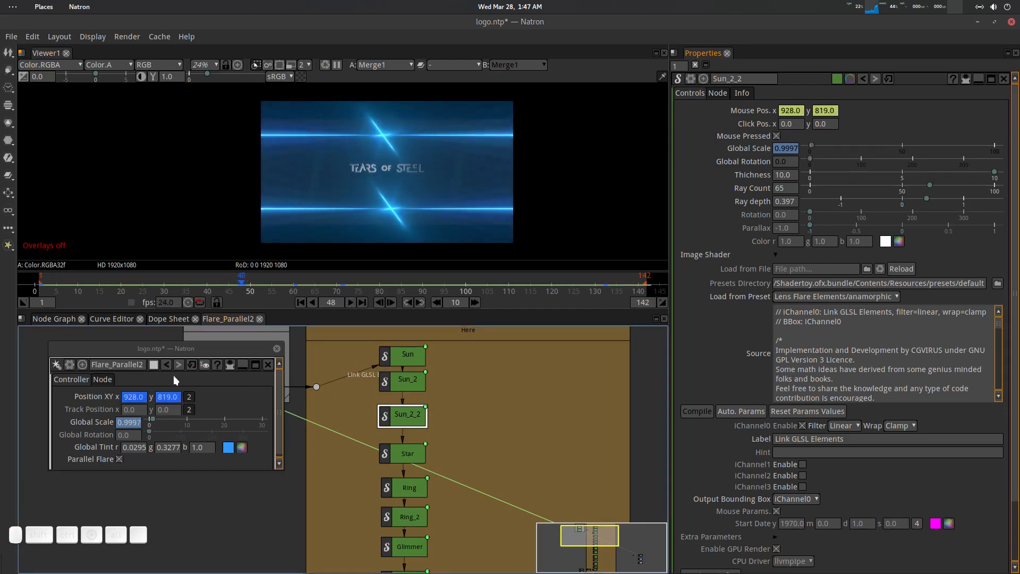
- Close the flare group's internal graph, the Sun_2_2 properties and the floating Flare_Parallel2 controls
drag(294, 369, 303, 385)
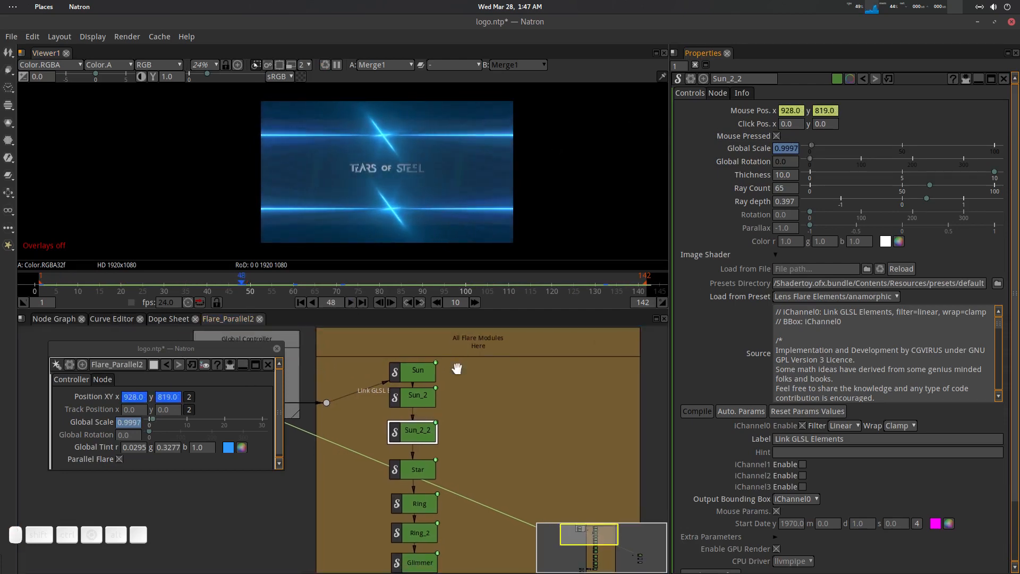
scroll(457, 368, down, 5)
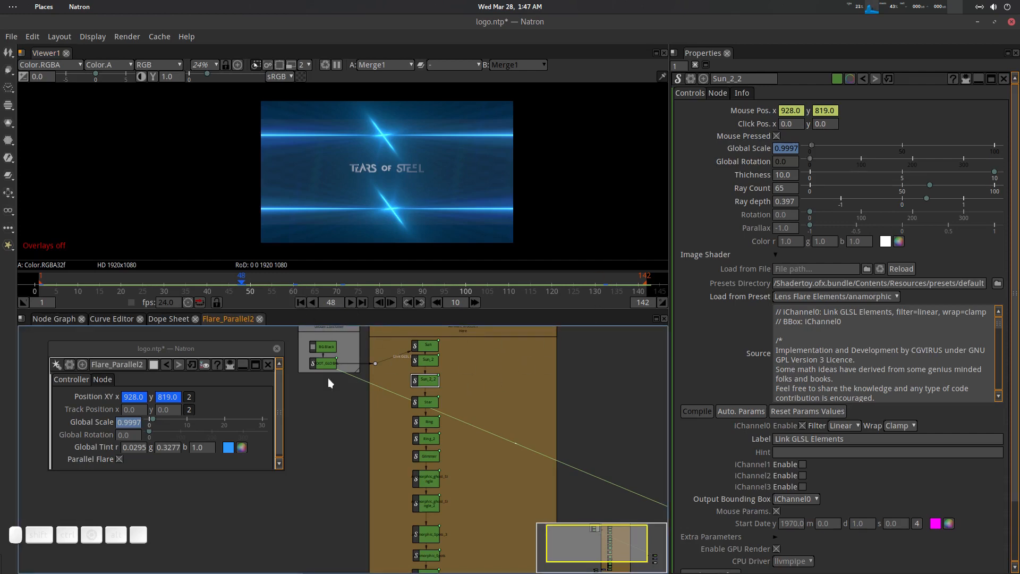
click(260, 319)
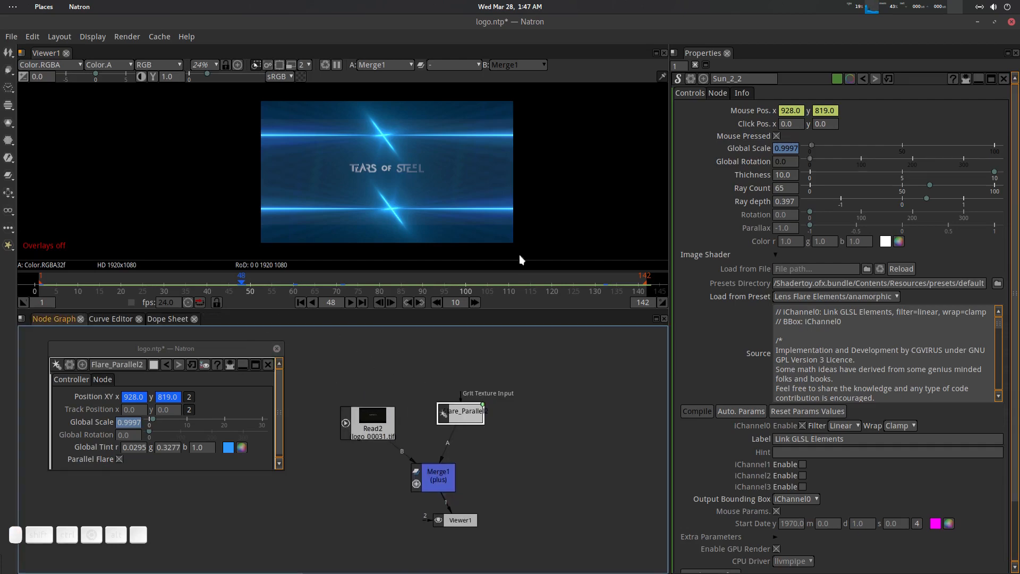
click(1016, 53)
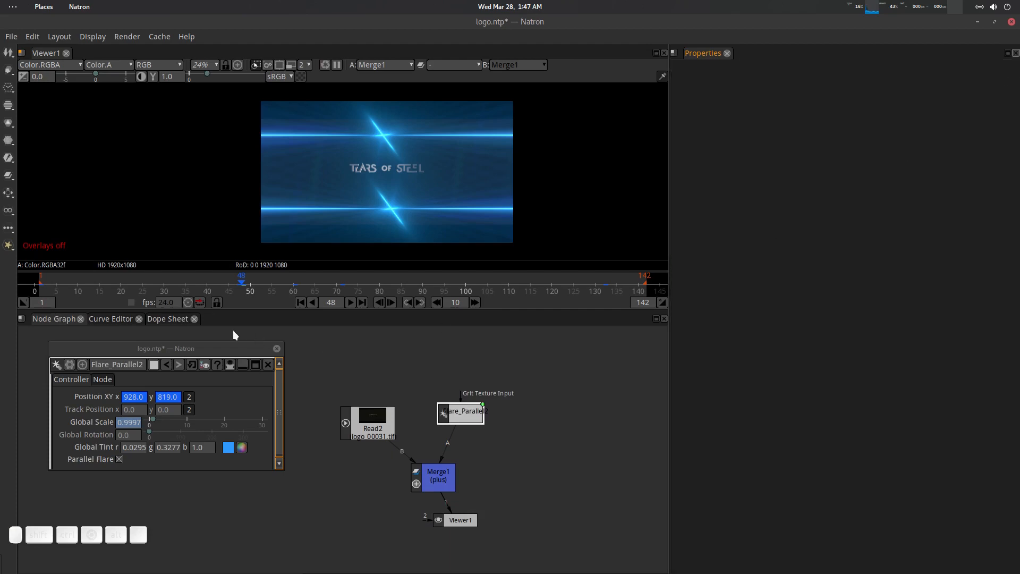
click(278, 349)
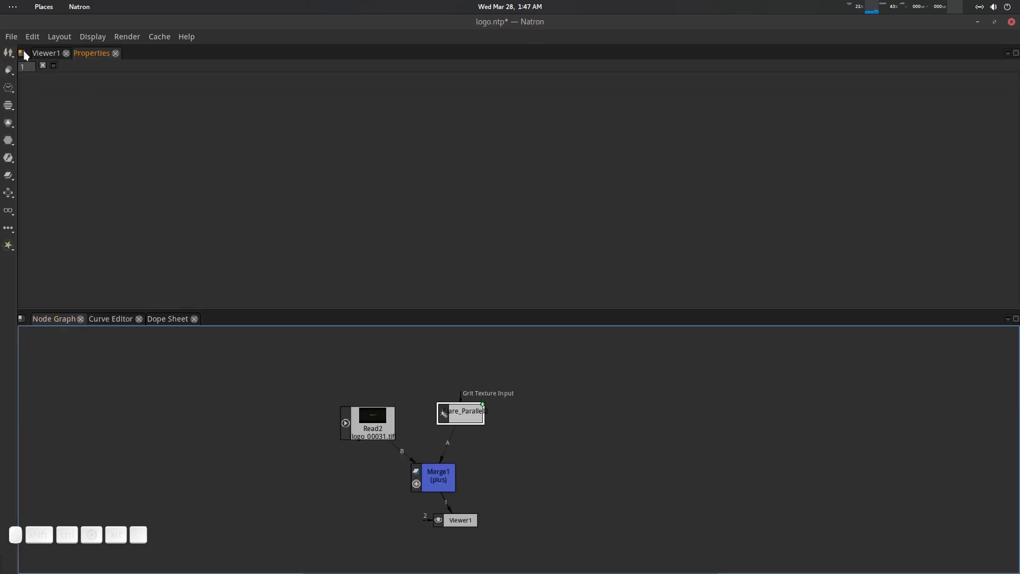
- Restore the default workspace layout and save the logo project
click(54, 57)
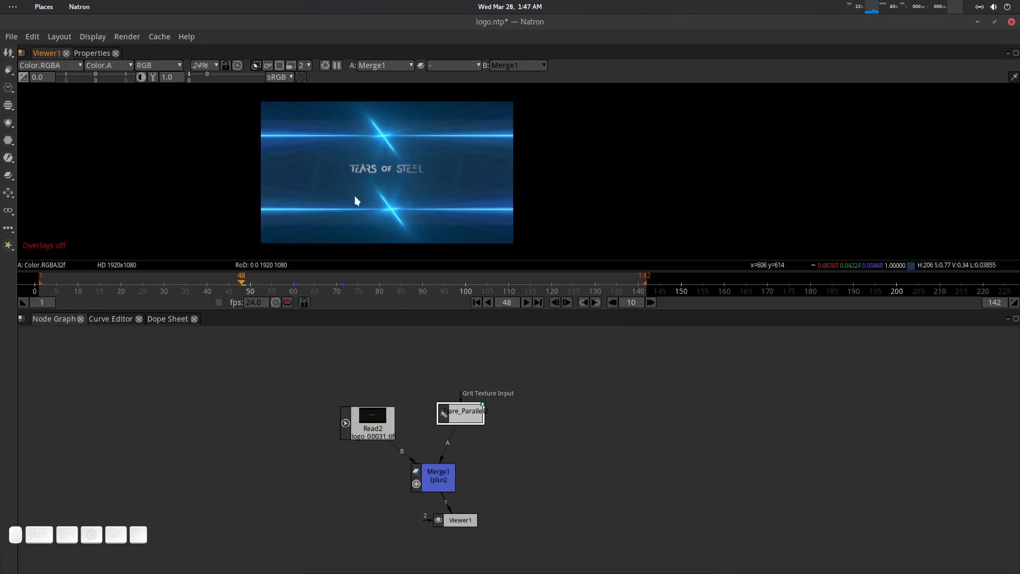
middle_click(543, 432)
click(97, 39)
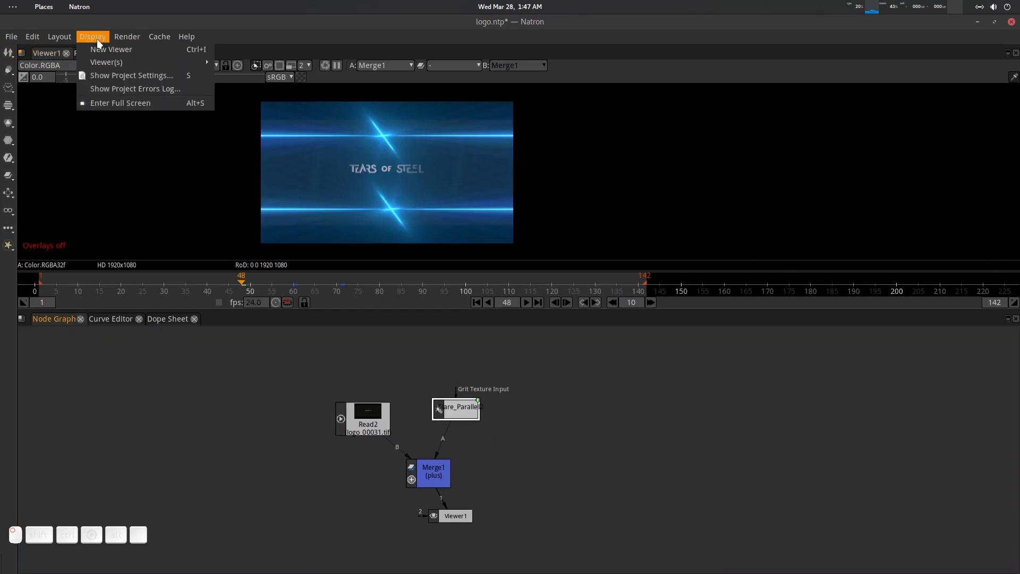
mouse_move(60, 46)
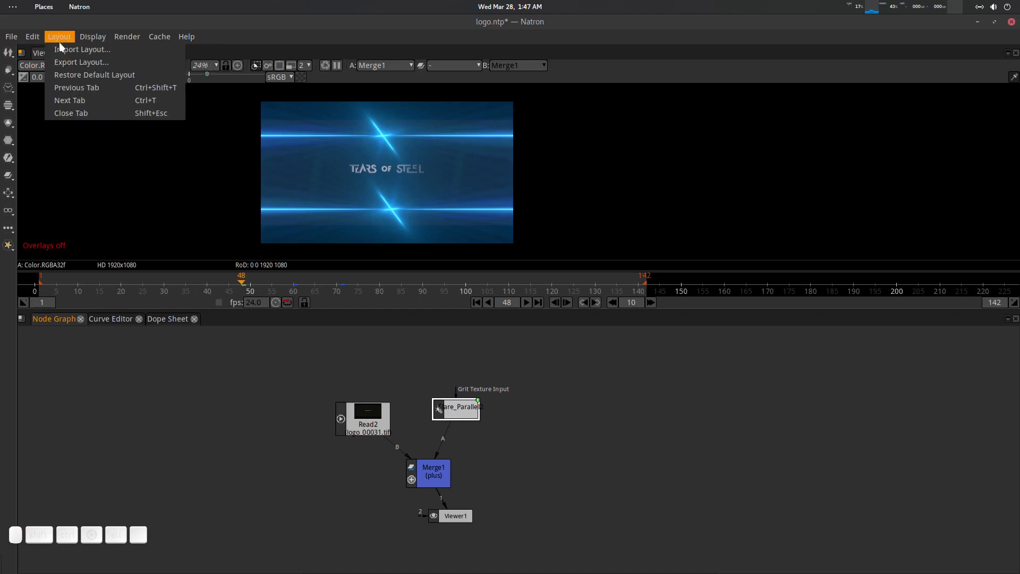
click(94, 75)
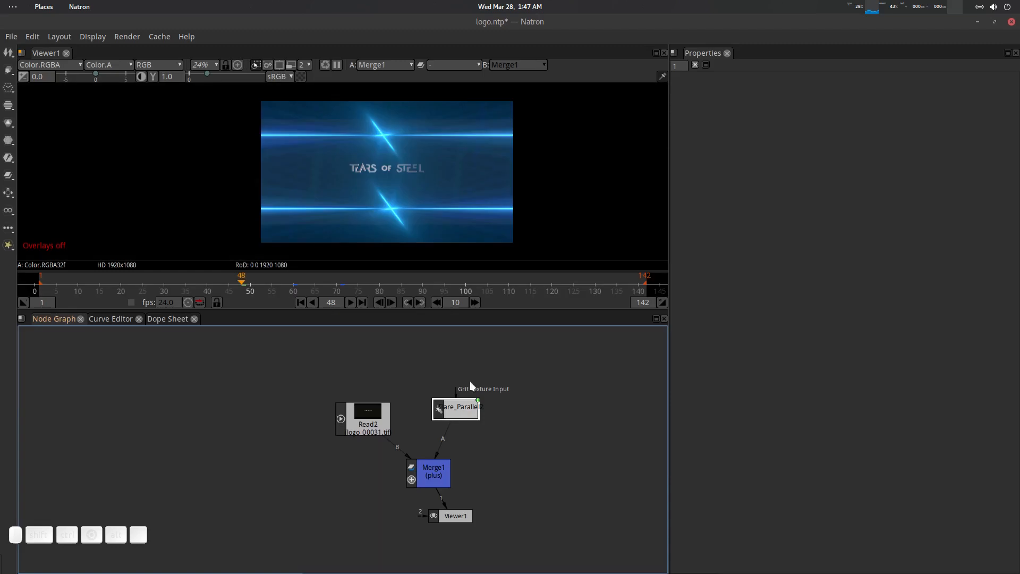
drag(466, 378, 436, 380)
key(ctrl+s)
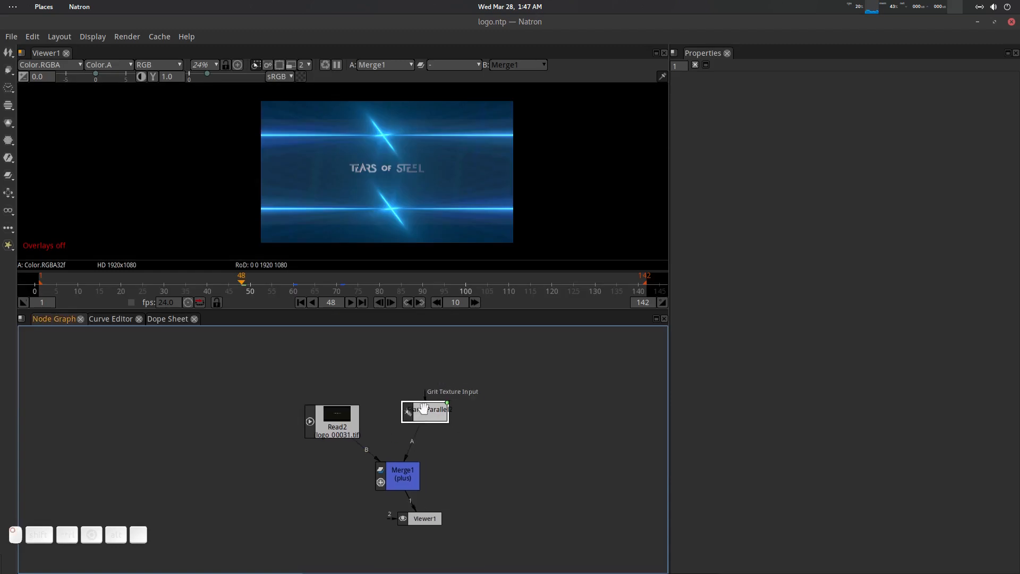
- Open Flare_Parallel2's properties, try them as a floating window and dock them again, with the viewer overlays shown
double_click(423, 408)
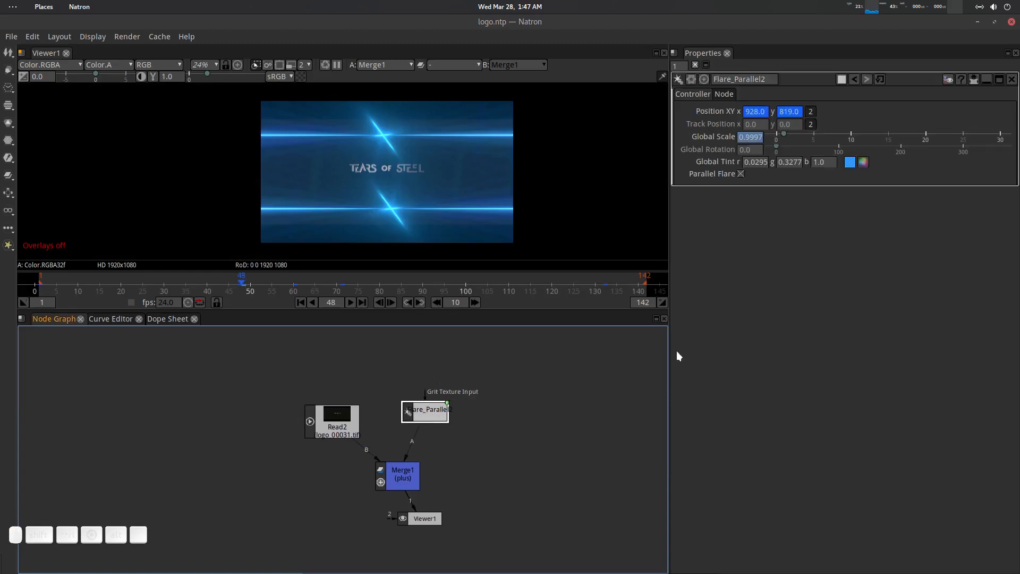
click(999, 78)
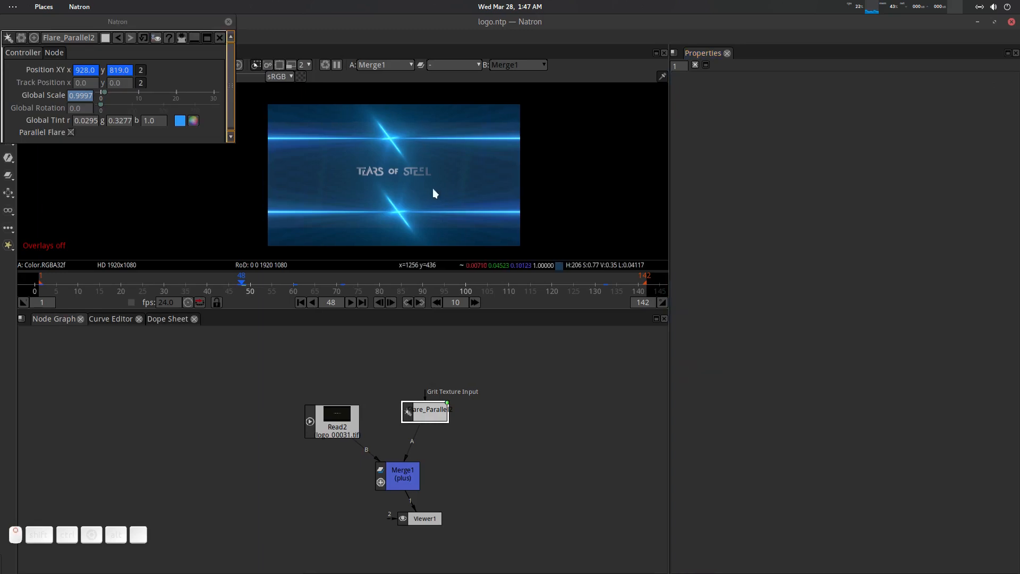
key(o)
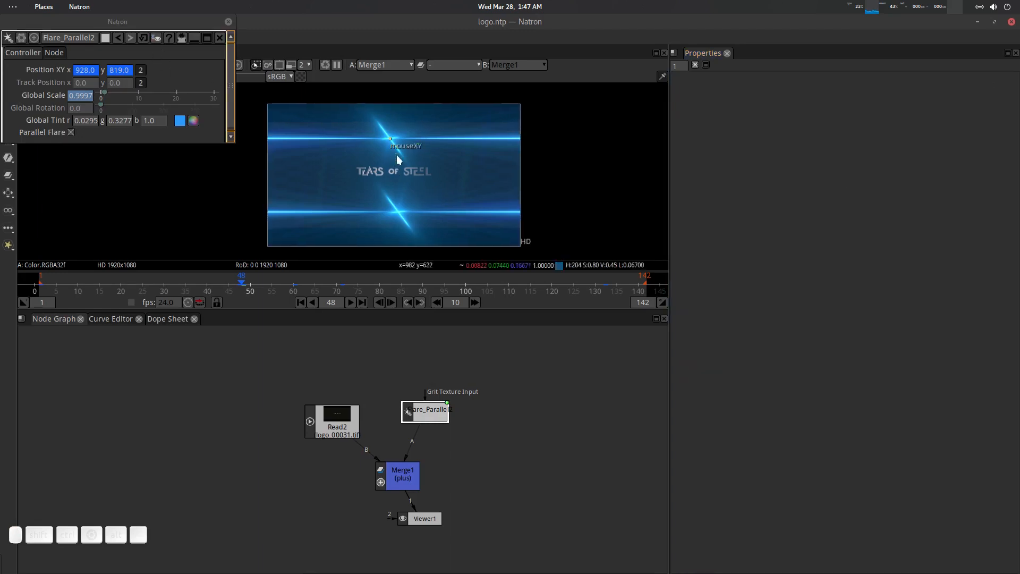
drag(158, 28, 169, 346)
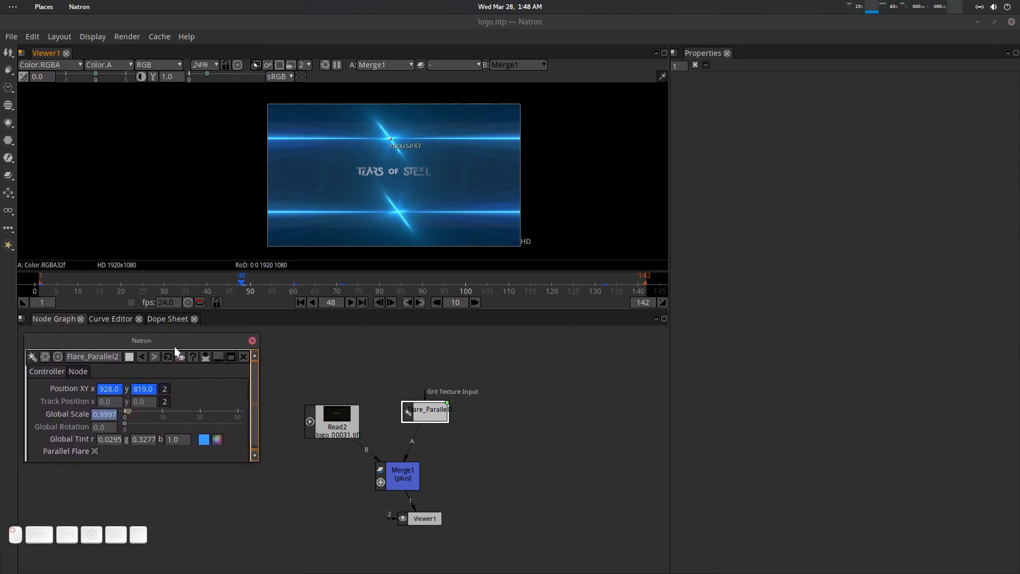
click(252, 342)
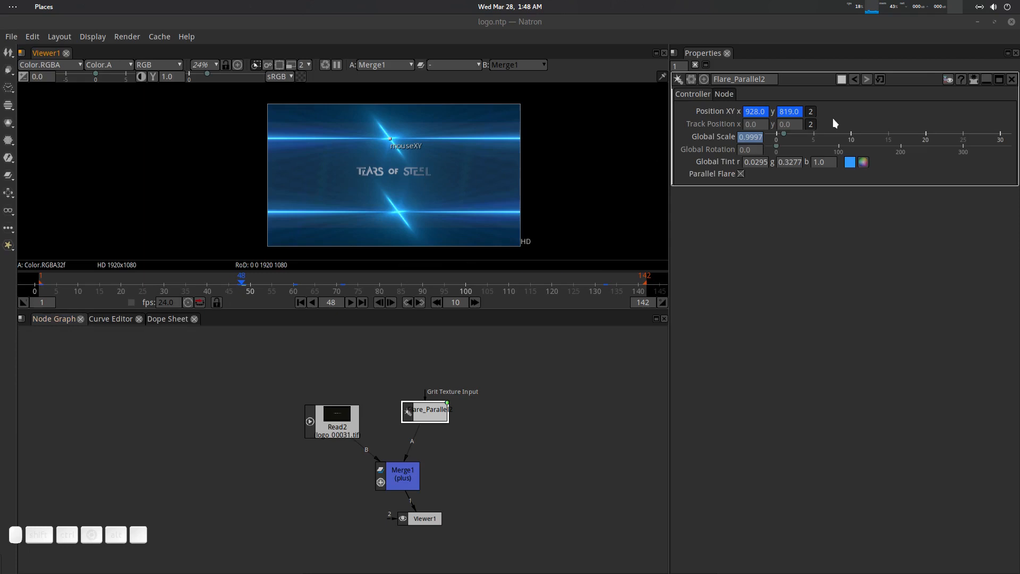
- Inspect the Sun node's properties inside the Flare_Parallel2 group and return to the flare node in the main graph
click(429, 415)
click(961, 80)
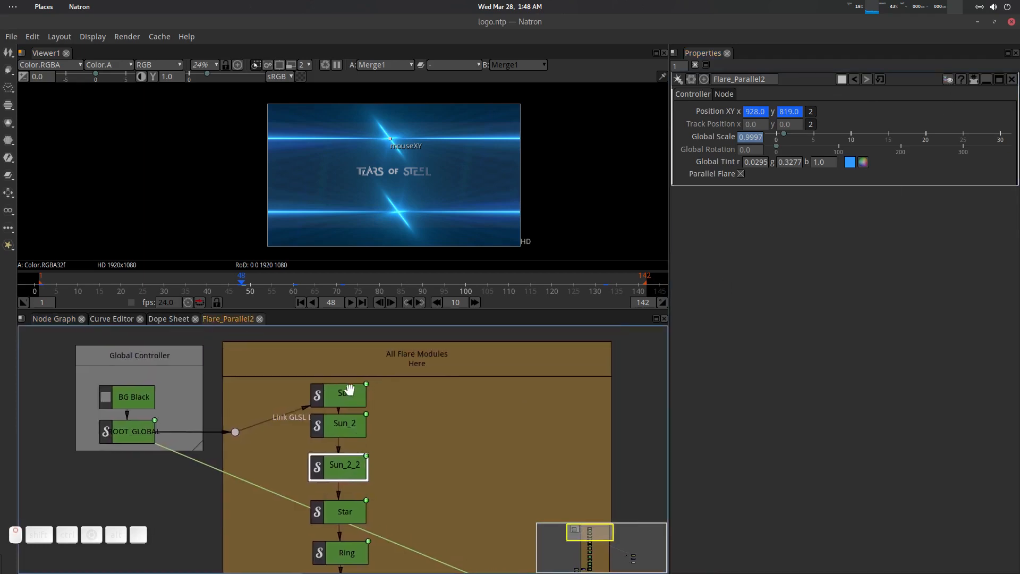
click(350, 394)
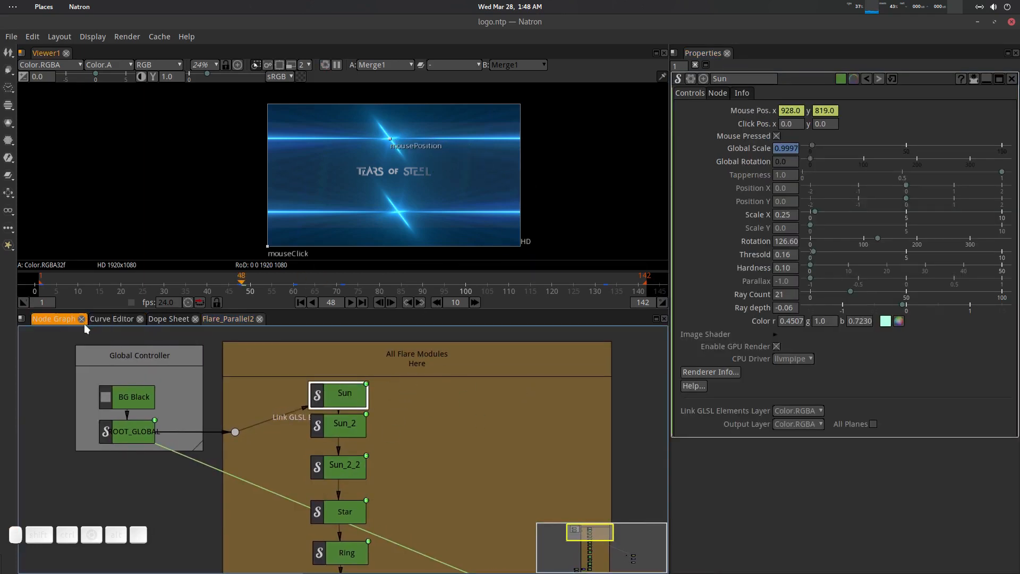
click(55, 319)
click(425, 413)
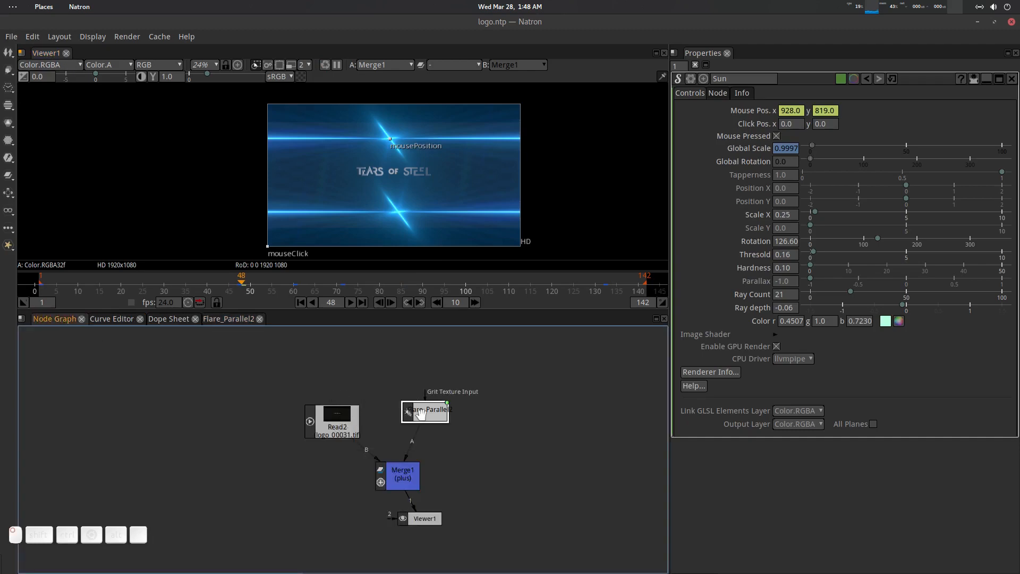
- Float Flare_Parallel2's controls over the node graph and open the Sun node's properties from inside the flare group
click(999, 79)
drag(155, 22, 185, 355)
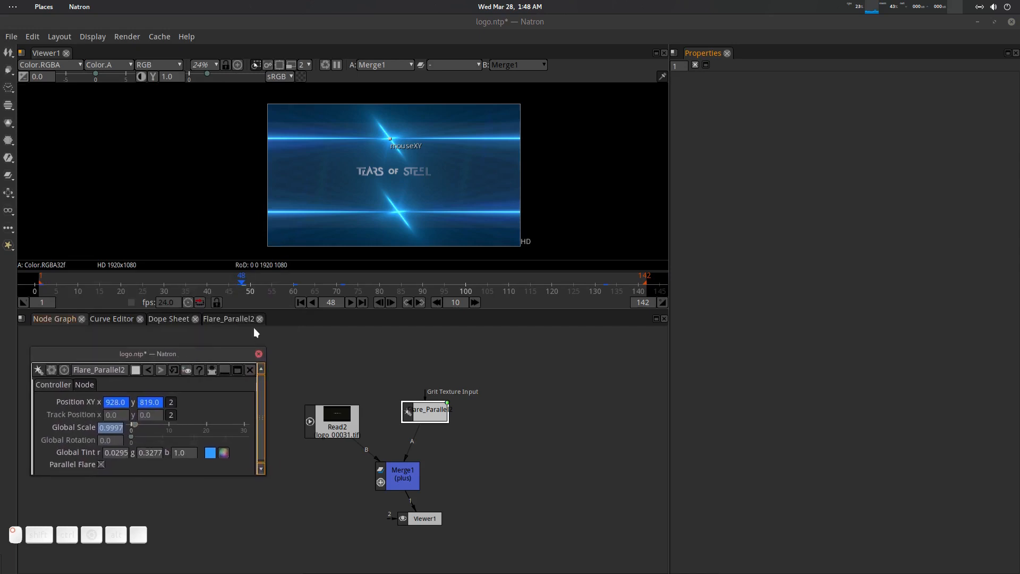
click(186, 372)
double_click(387, 400)
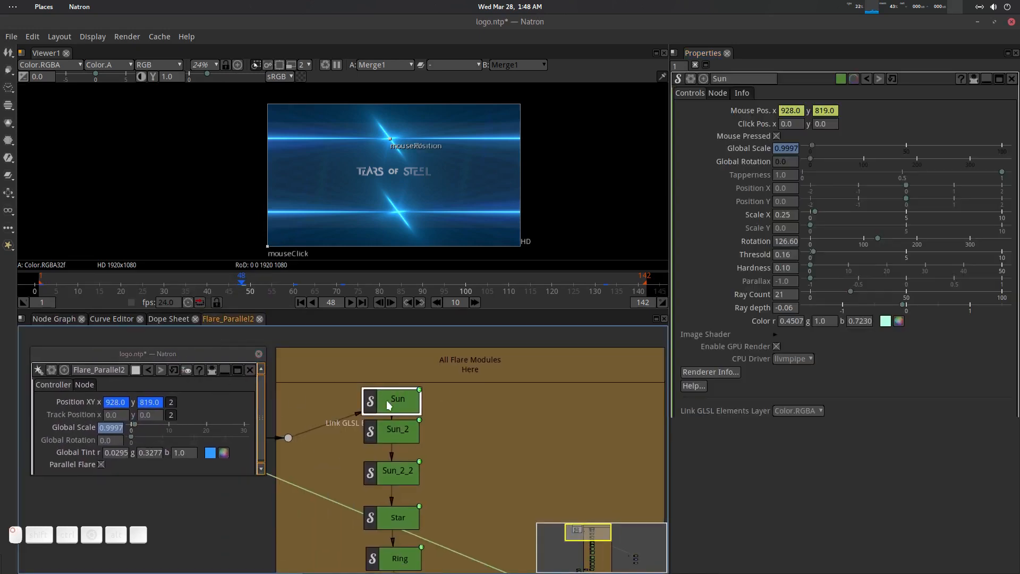
- Nudge the flare to position 926, 820 at frame 48, and undo and redo its last Global Tint change
mouse_move(391, 139)
mouse_down()
mouse_move(368, 169)
mouse_move(391, 142)
mouse_up()
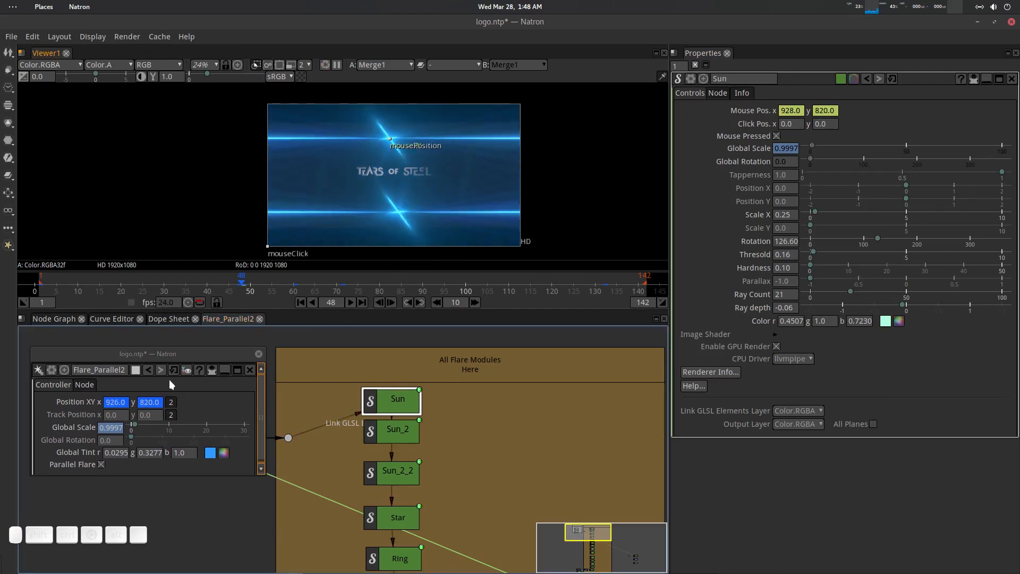
click(148, 370)
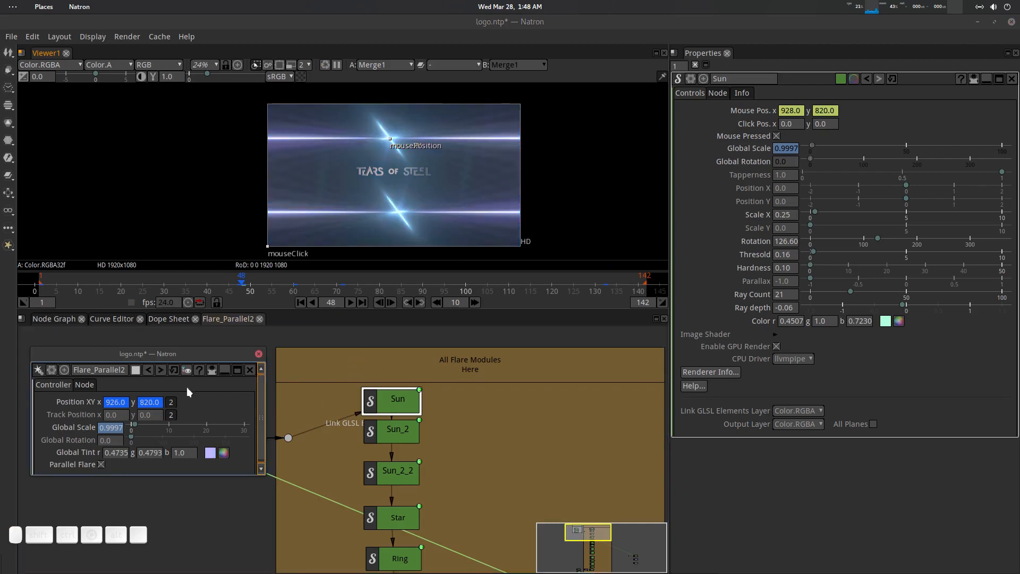
click(160, 370)
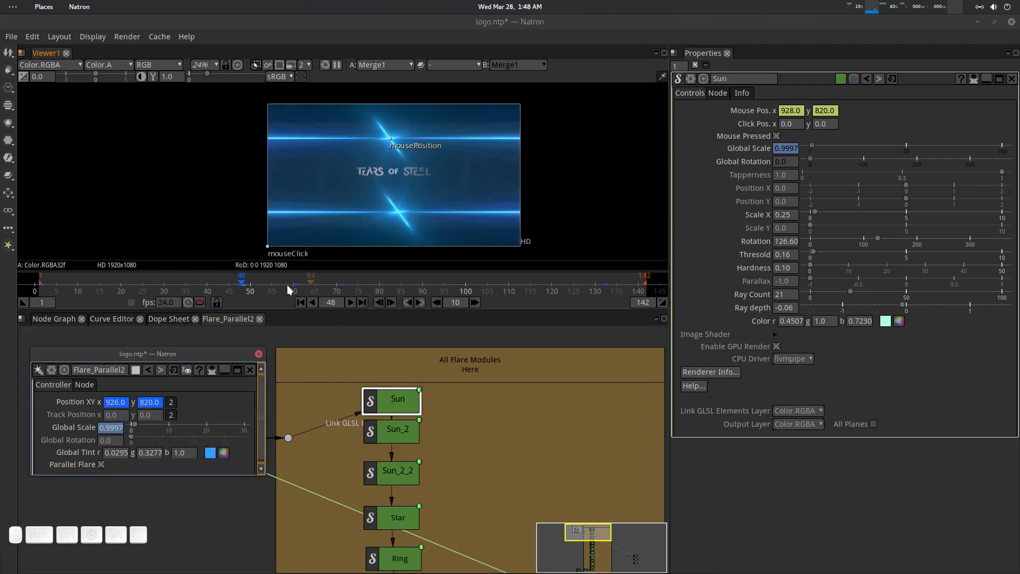
- Scrub the timeline through frame 61 and back to frame 31 to preview the flare's animation
click(250, 281)
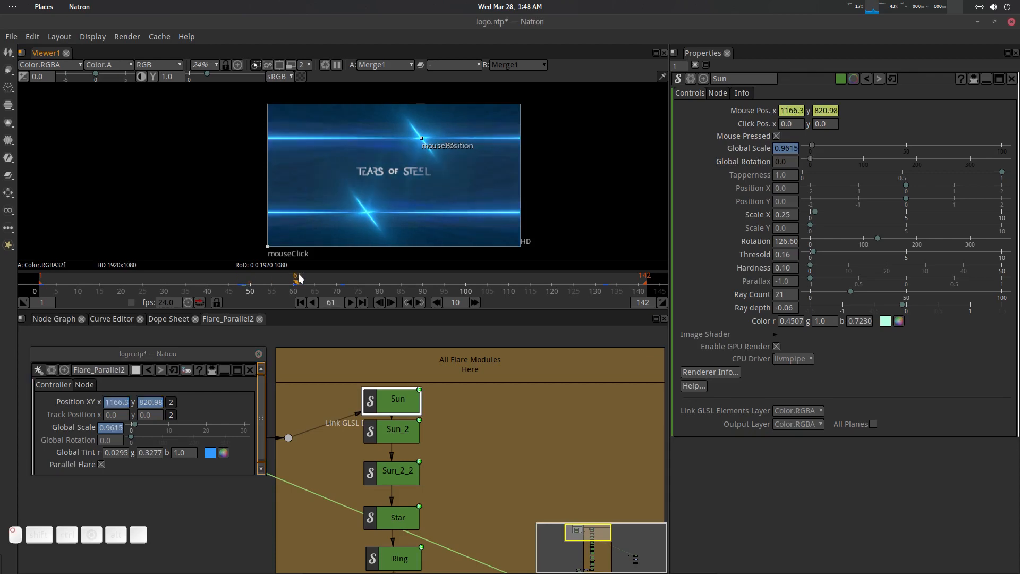
click(168, 286)
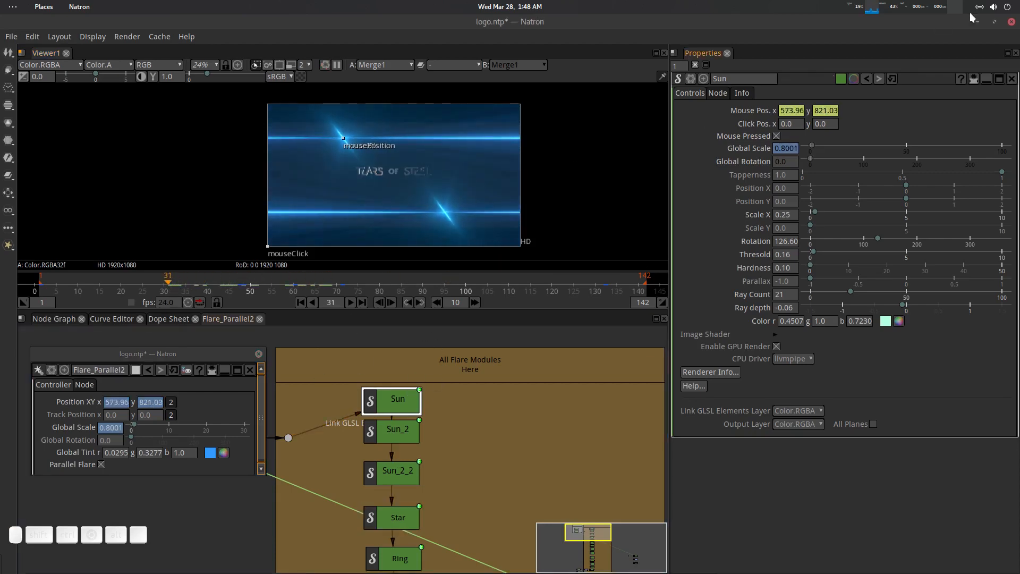
- Close the Sun properties, dock Flare_Parallel2's floating controls, and save the logo project from the main node graph
click(1012, 79)
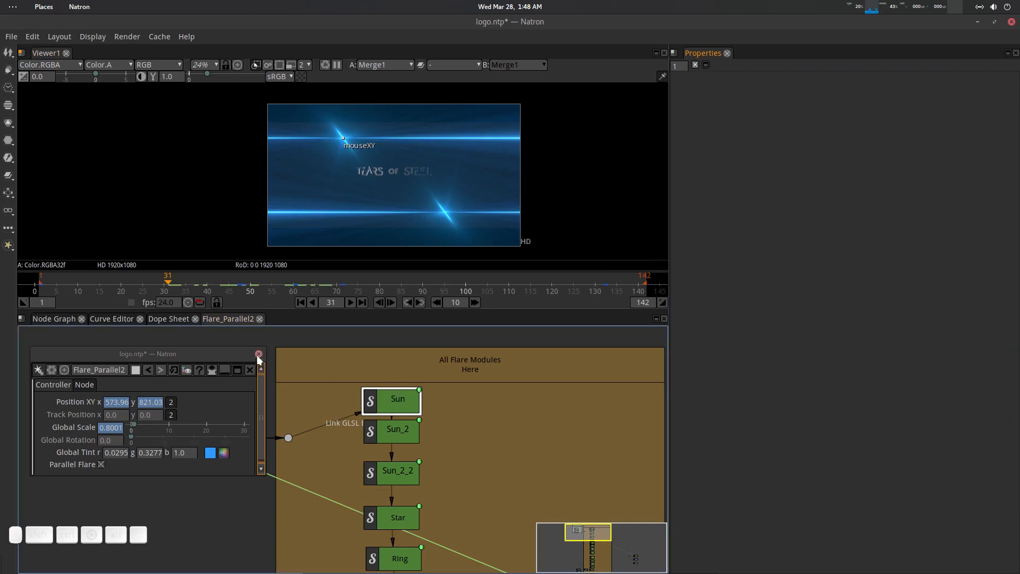
click(258, 354)
click(59, 319)
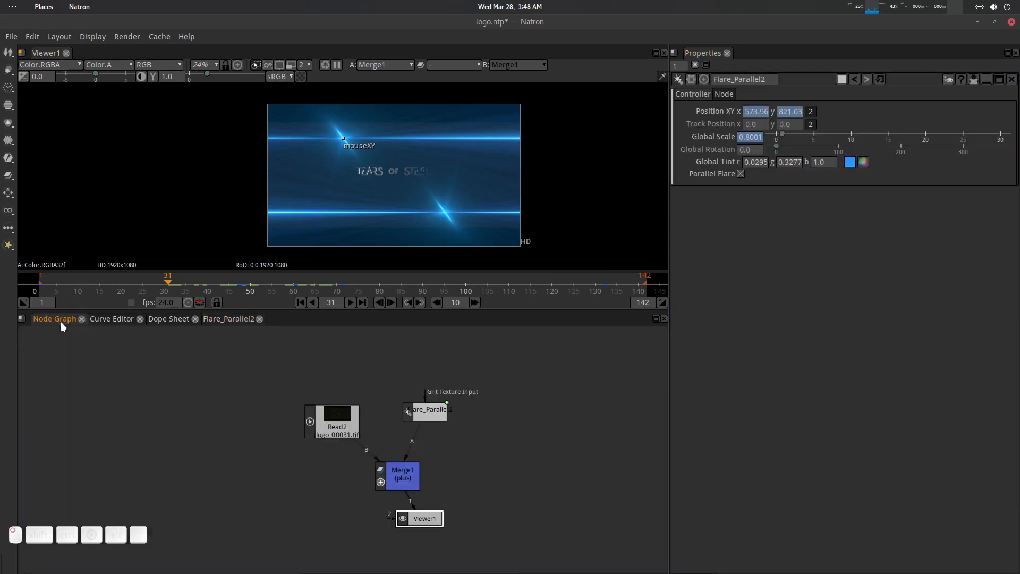
key(ctrl+s)
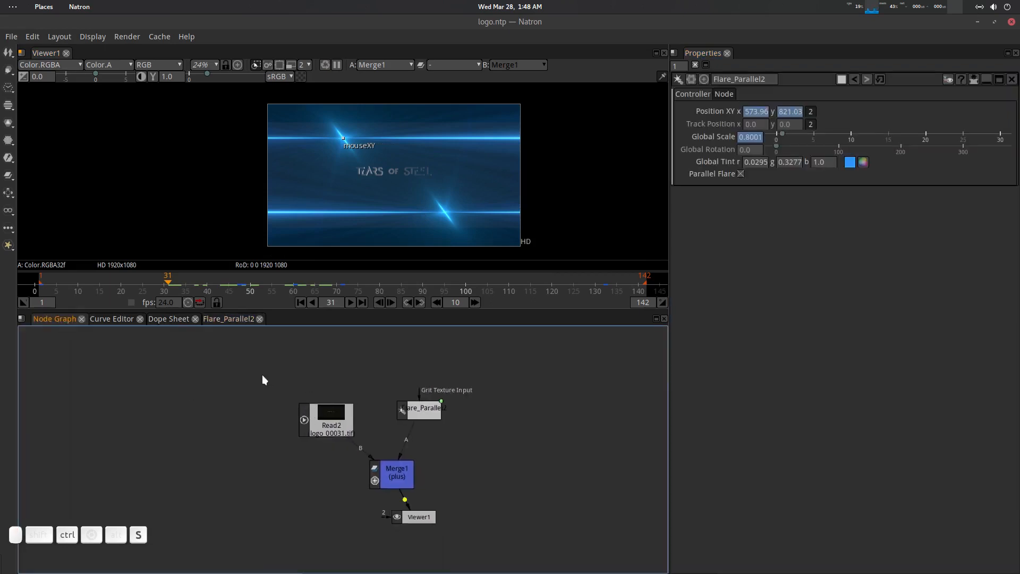
- Hide the viewer overlays, then scrub and play the finished logo flare animation from the first frame
key(o)
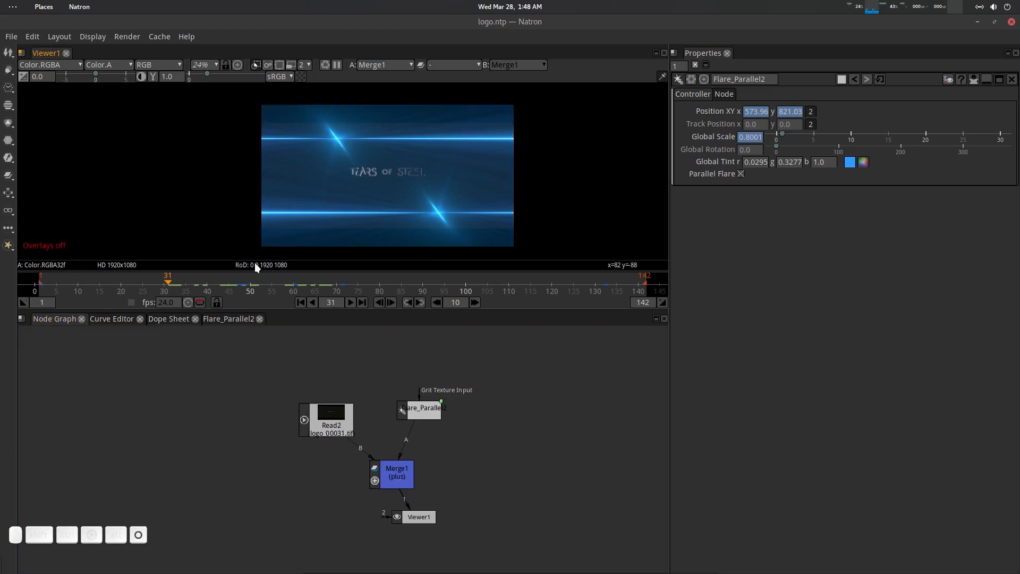
drag(191, 275, 269, 287)
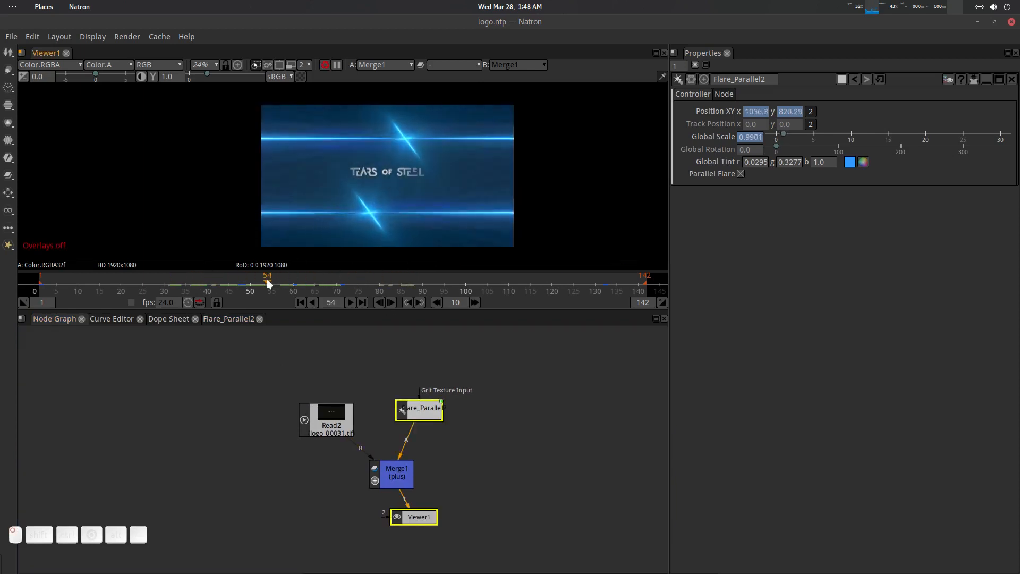
click(301, 302)
click(353, 301)
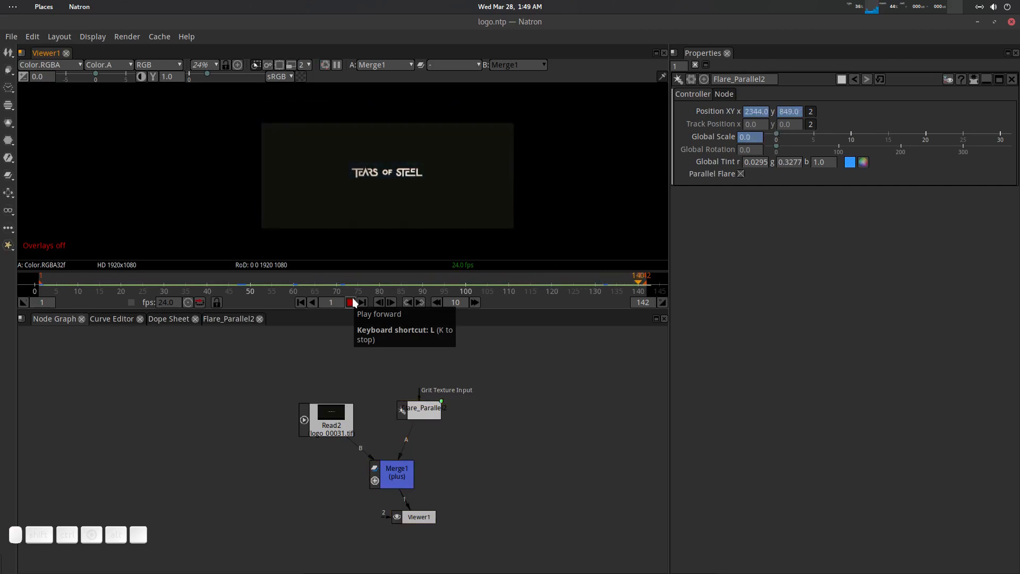
click(353, 302)
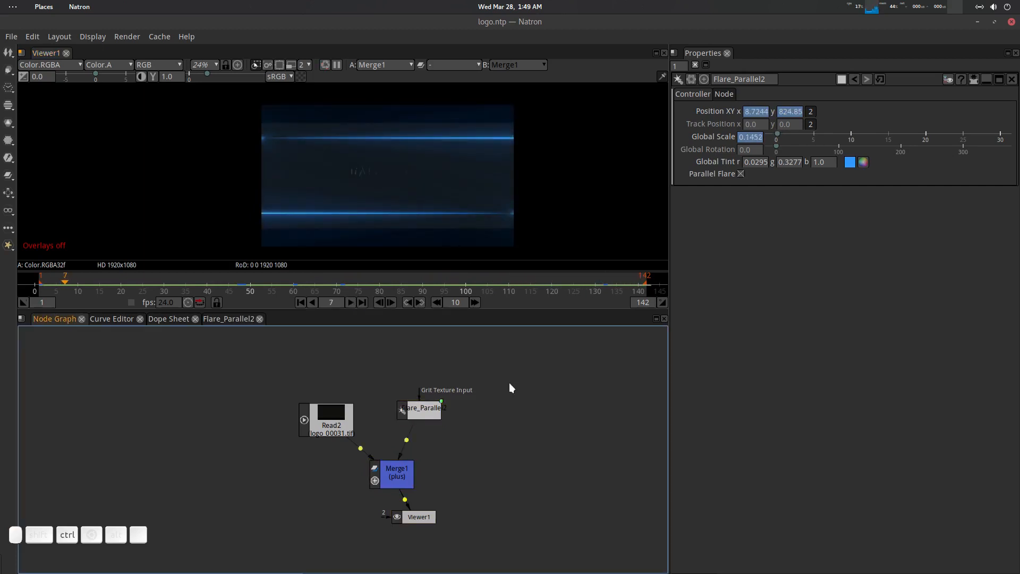
click(10, 36)
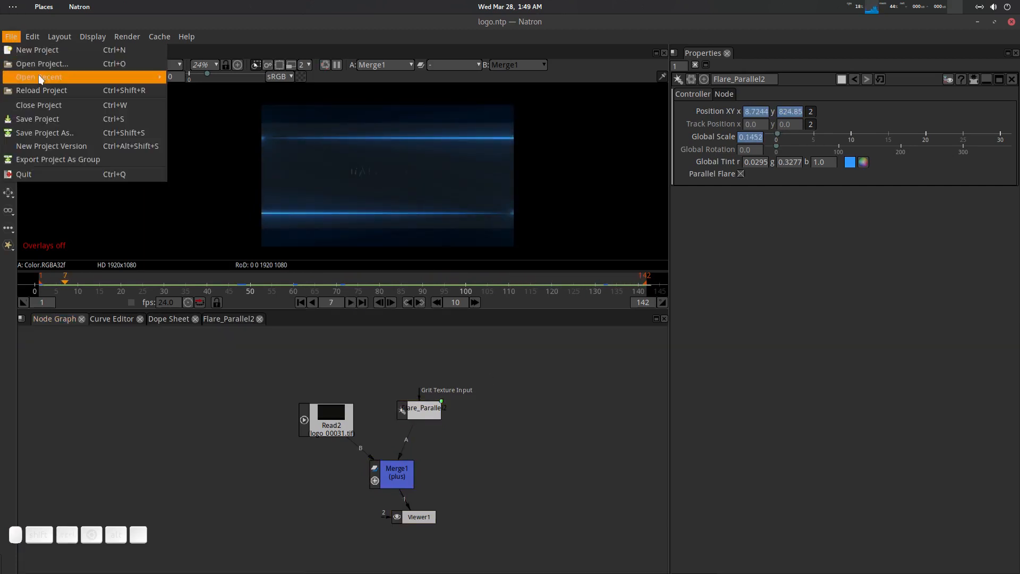
mouse_move(117, 79)
click(174, 79)
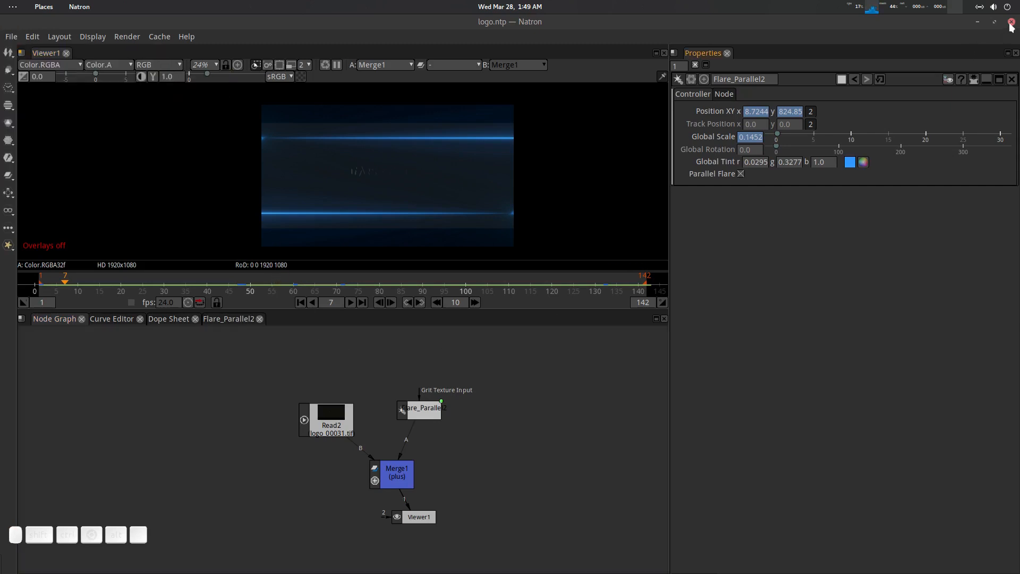
click(10, 36)
click(46, 52)
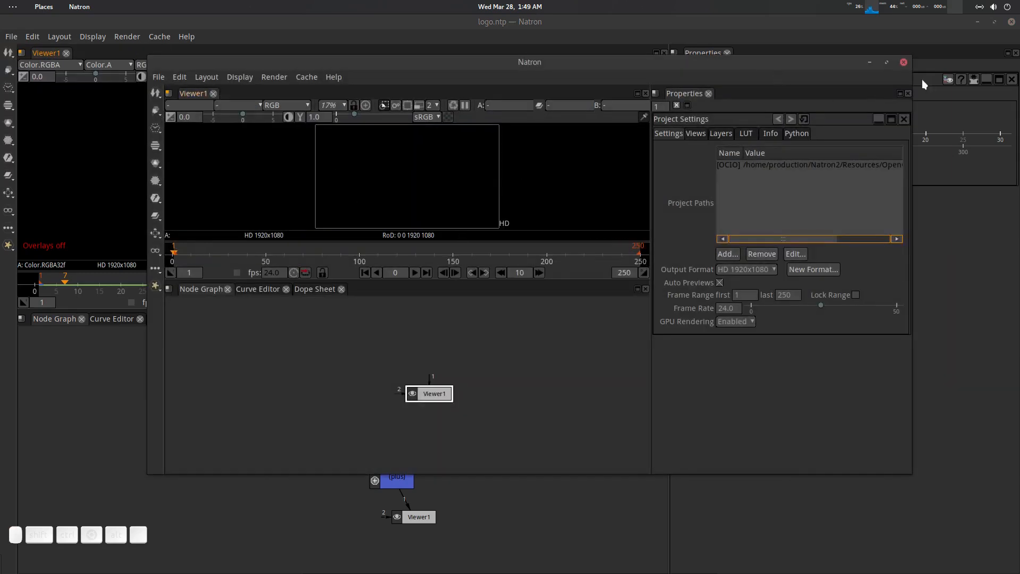
click(904, 62)
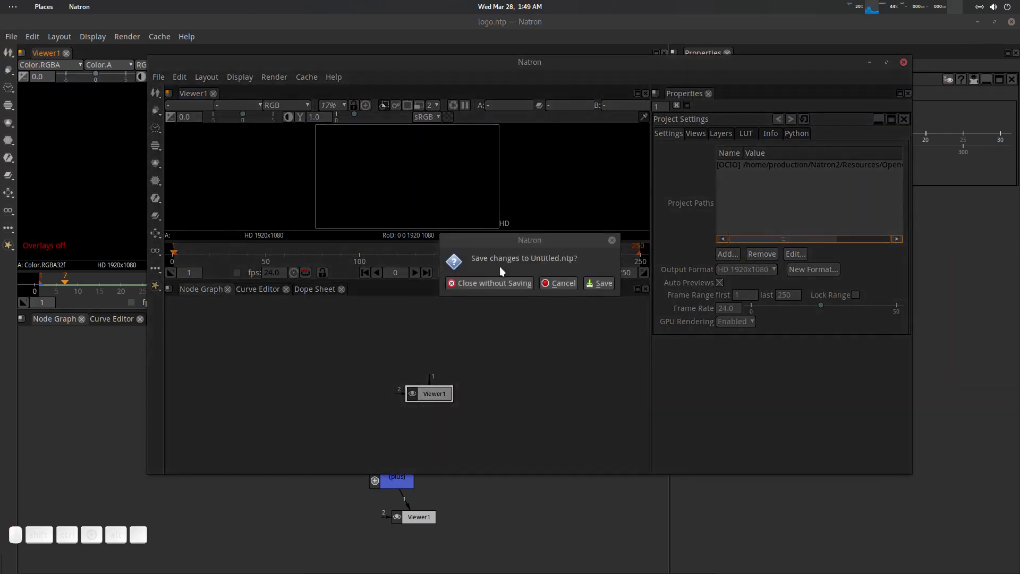
click(489, 282)
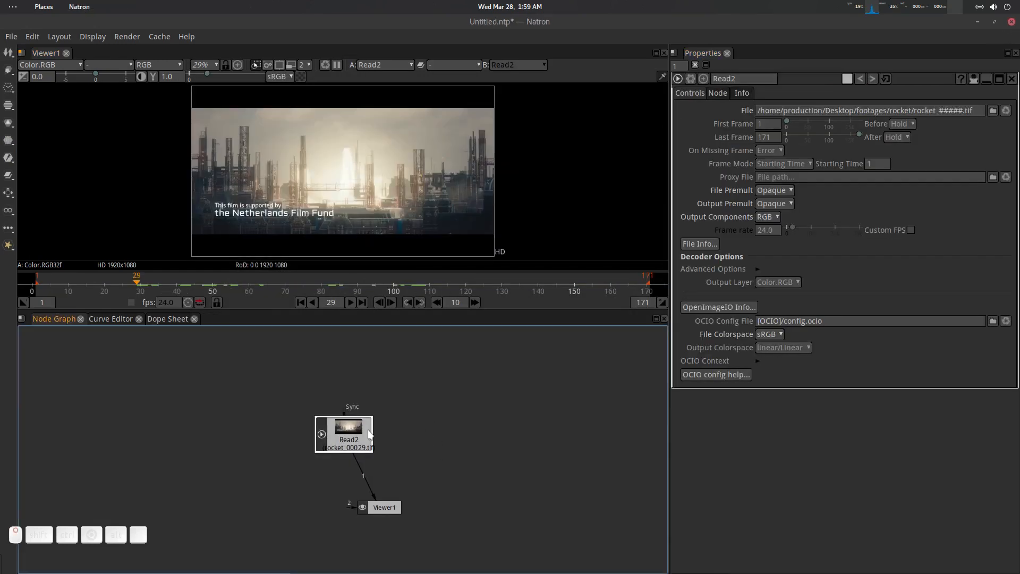
- Preview the rocket footage at frame 44 and move its Read node farther left in the node graph
scroll(402, 133, down, 1)
scroll(401, 146, up, 1)
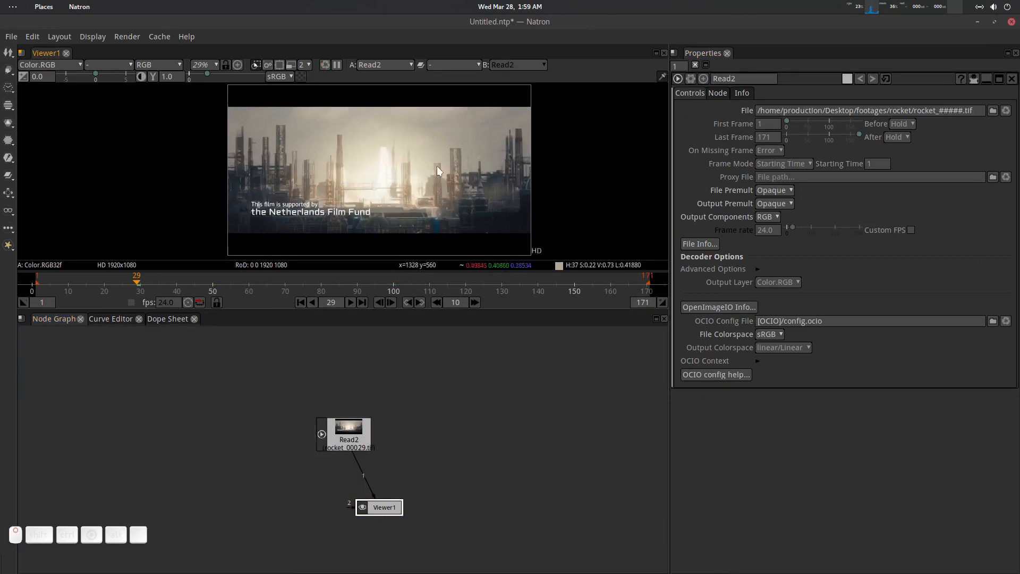
drag(161, 280, 190, 280)
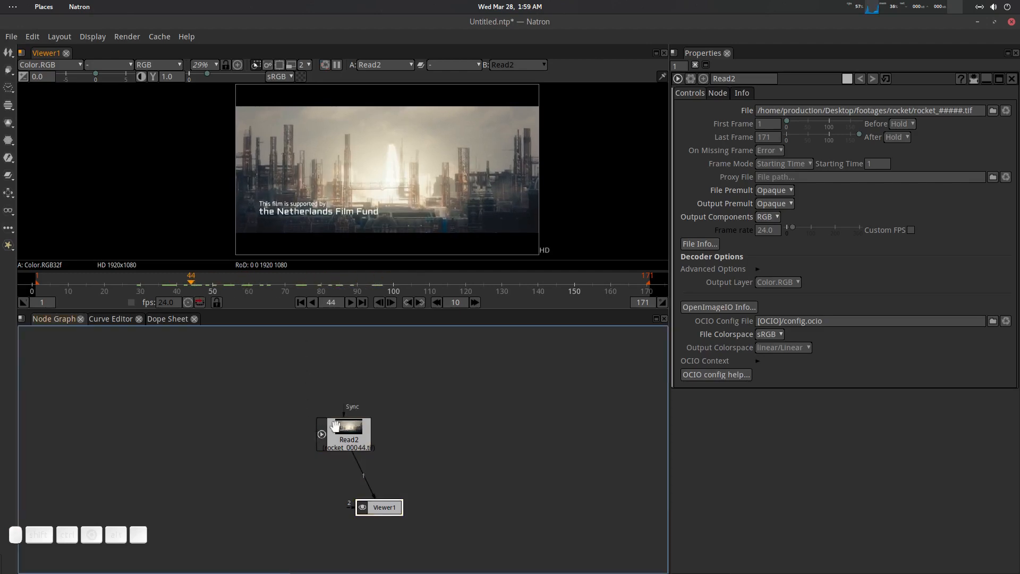
drag(335, 427, 259, 436)
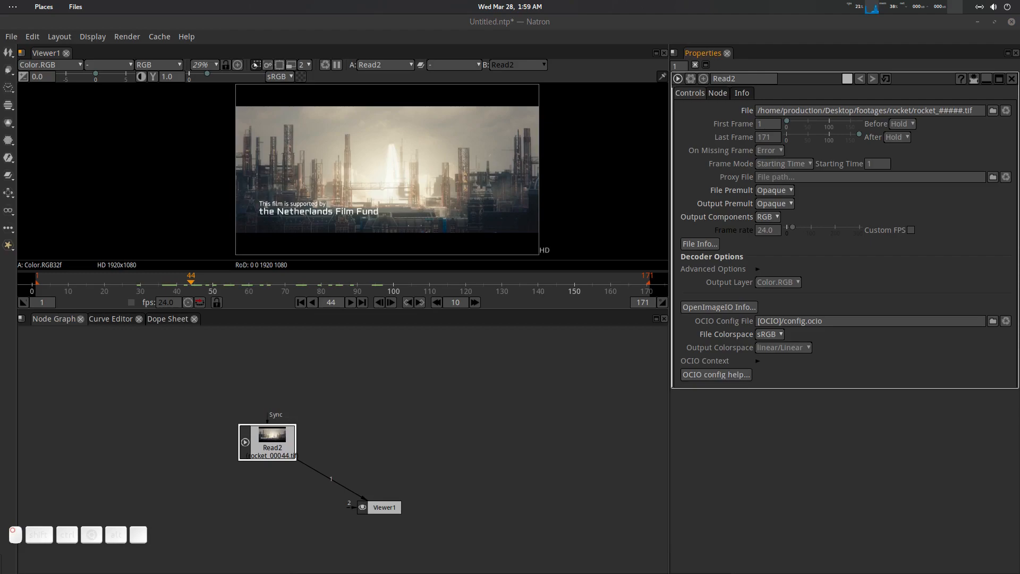
- Browse the LENSE FLARE ELEMENTS folder and preview the lens_dirt_4.jpg and lens_dirt4.jpg textures
scroll(613, 228, down, 3)
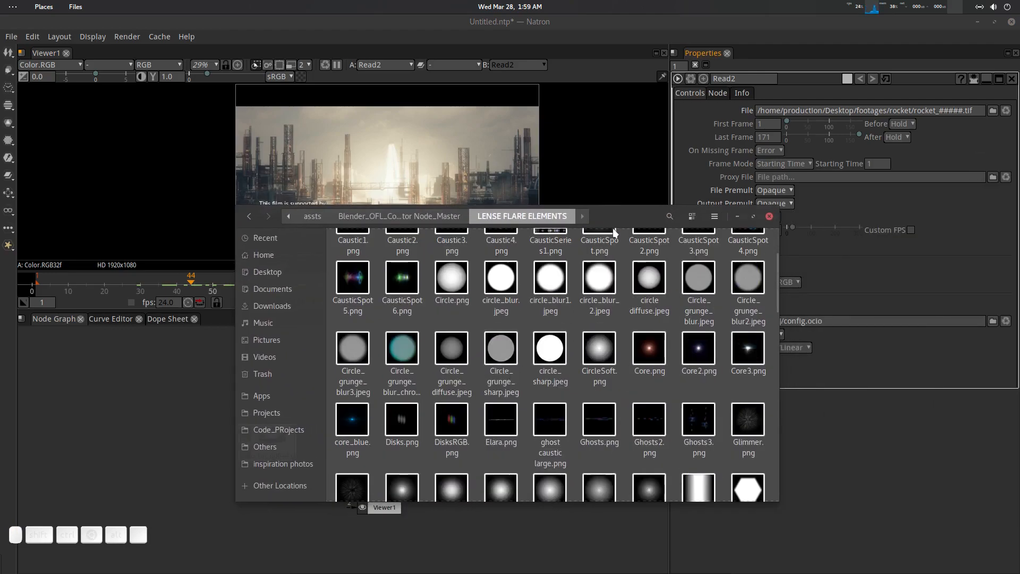
double_click(619, 215)
scroll(577, 323, down, 3)
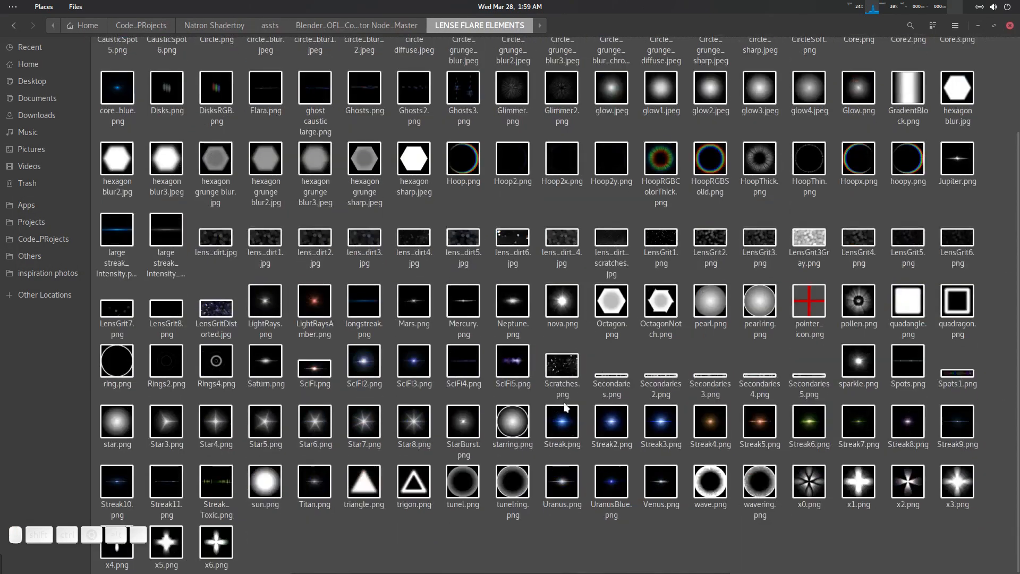
scroll(571, 385, up, 2)
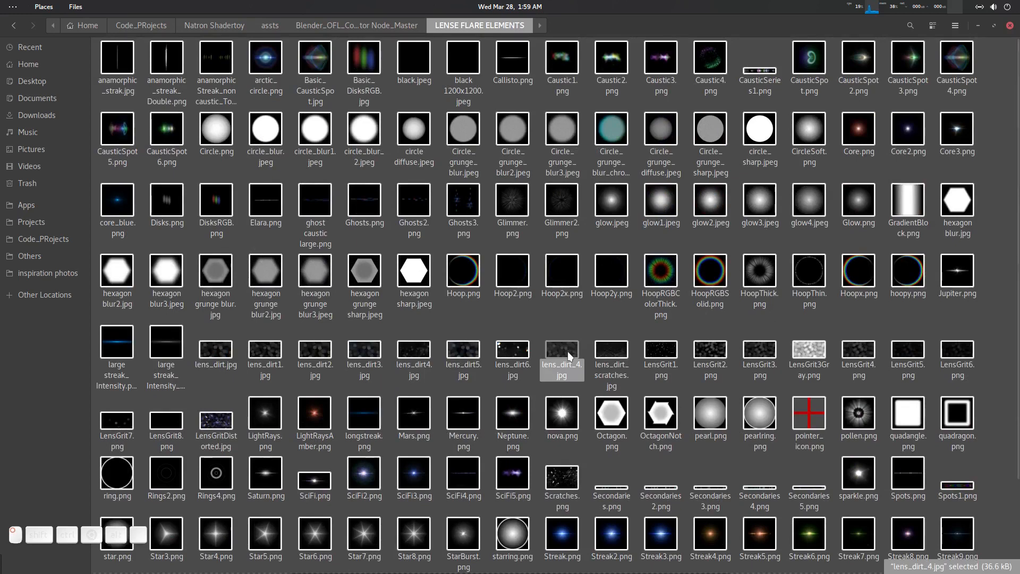
double_click(563, 354)
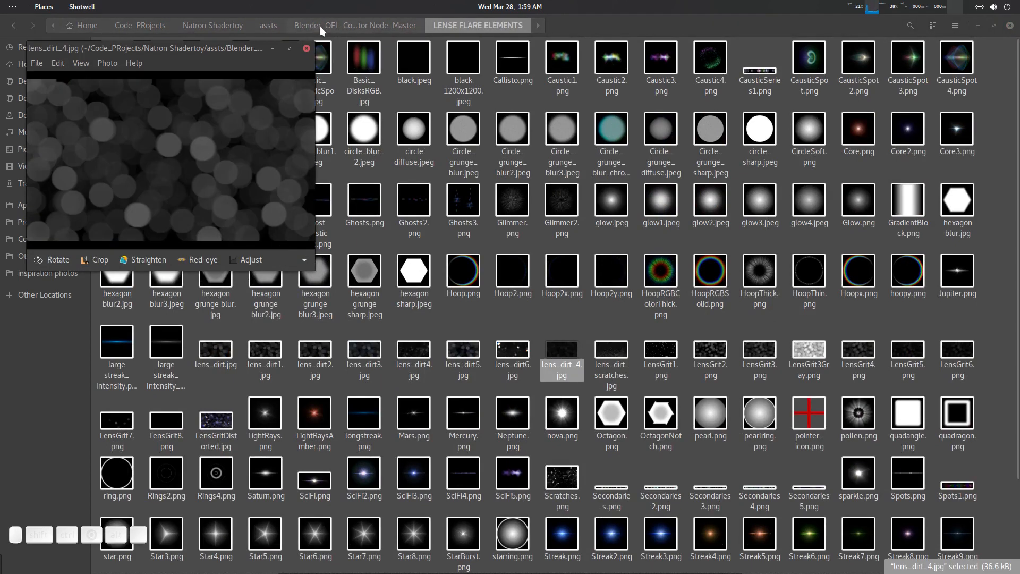
click(307, 48)
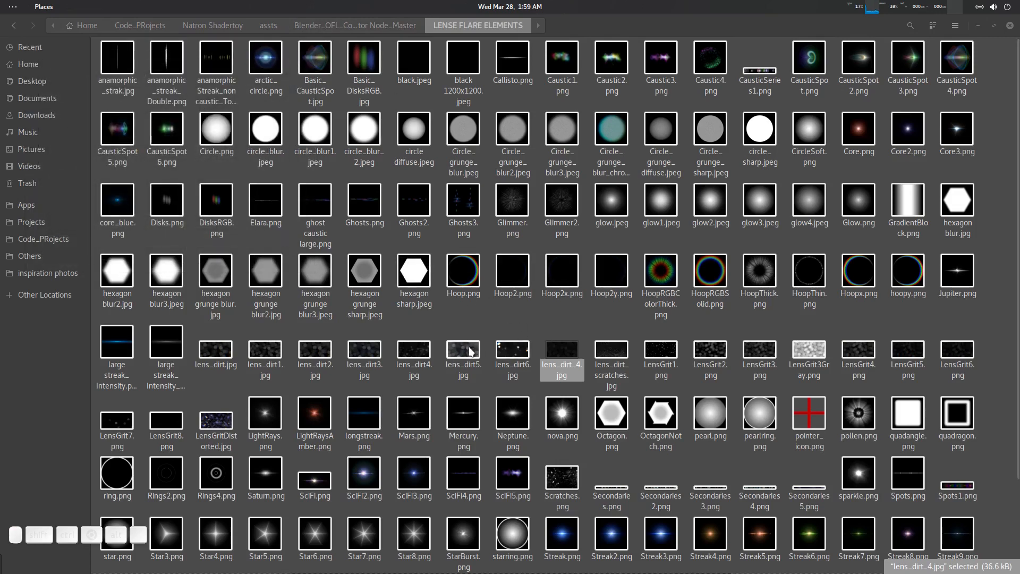
double_click(427, 352)
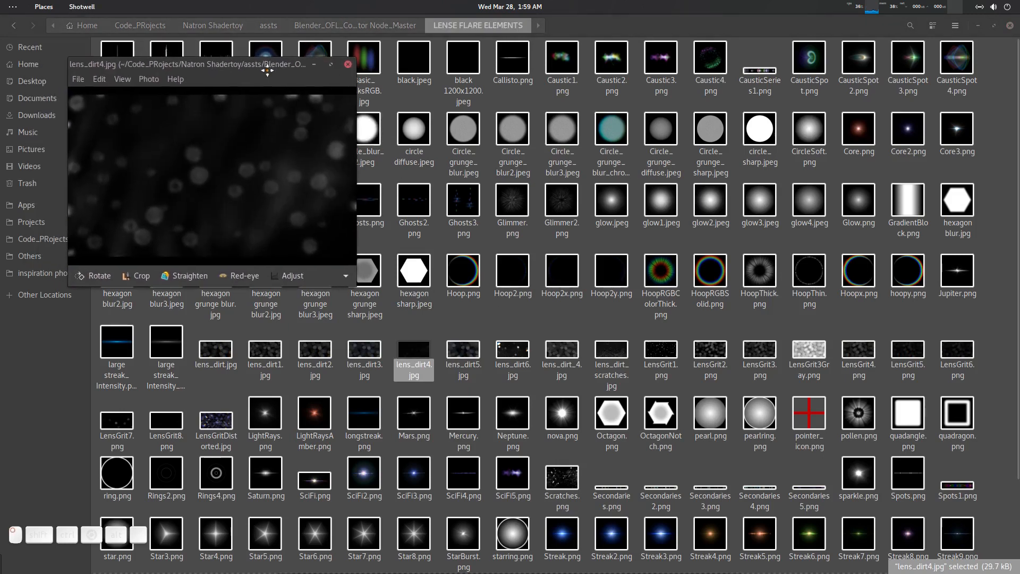
click(348, 65)
- Preview the lens_dirt3.jpg and lens_dirt.jpg textures to compare their grit patterns
click(378, 355)
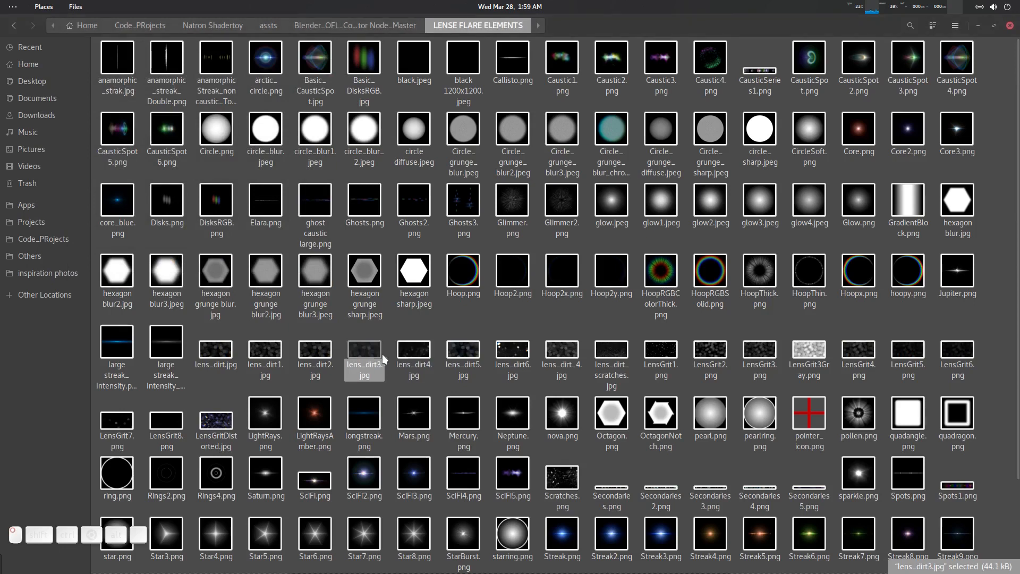
double_click(378, 333)
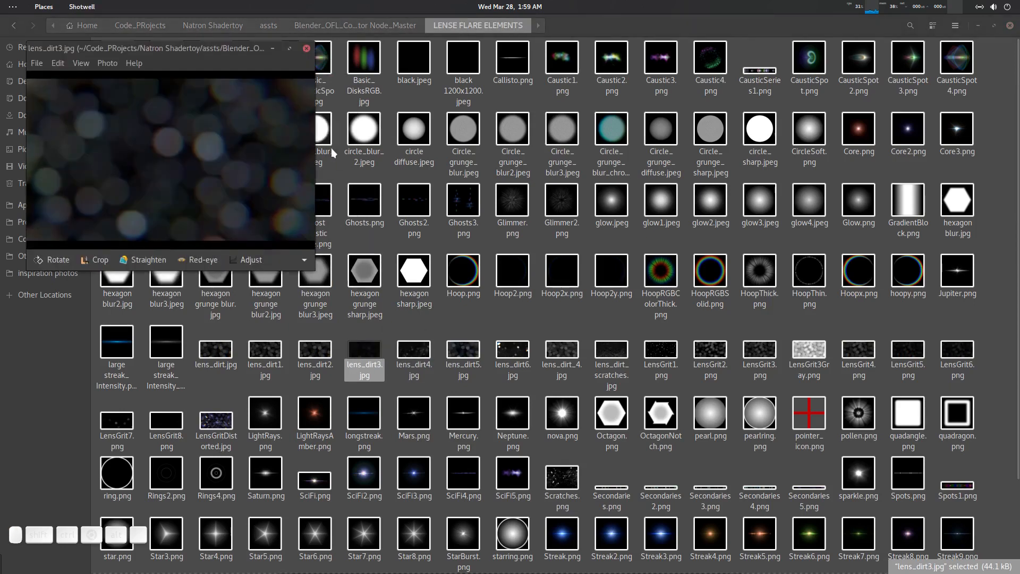
click(306, 49)
click(234, 349)
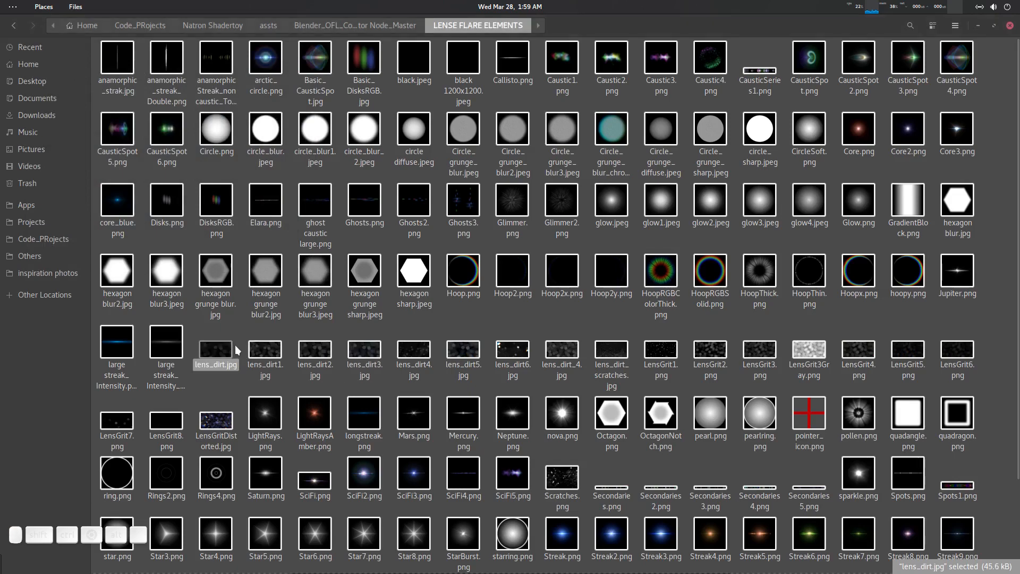
double_click(237, 349)
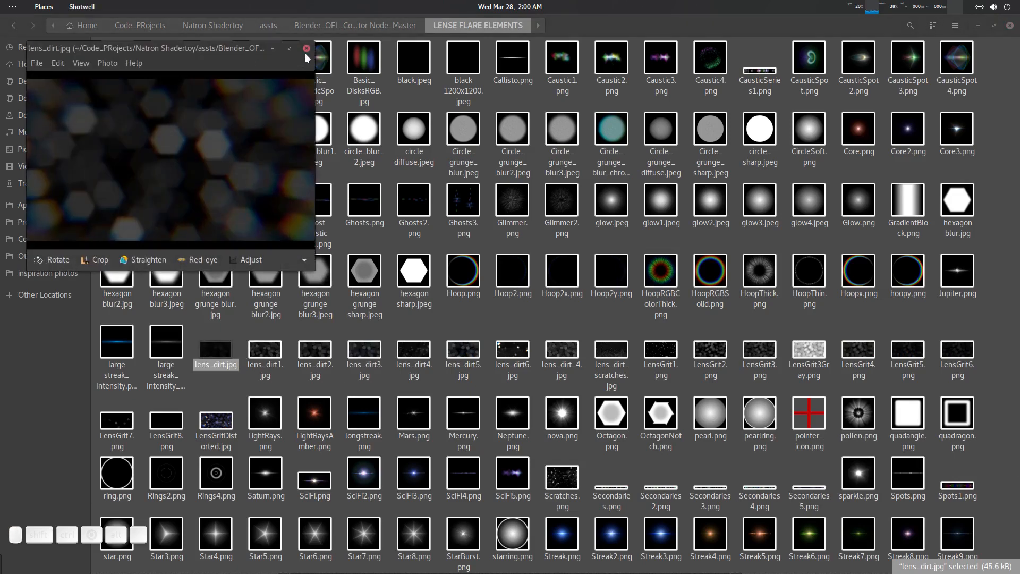
click(307, 48)
- Import lens_dirt.jpg from the LENSE FLARE ELEMENTS folder into the node graph and clear the file browser out of the way
drag(593, 28, 766, 71)
scroll(718, 276, down, 5)
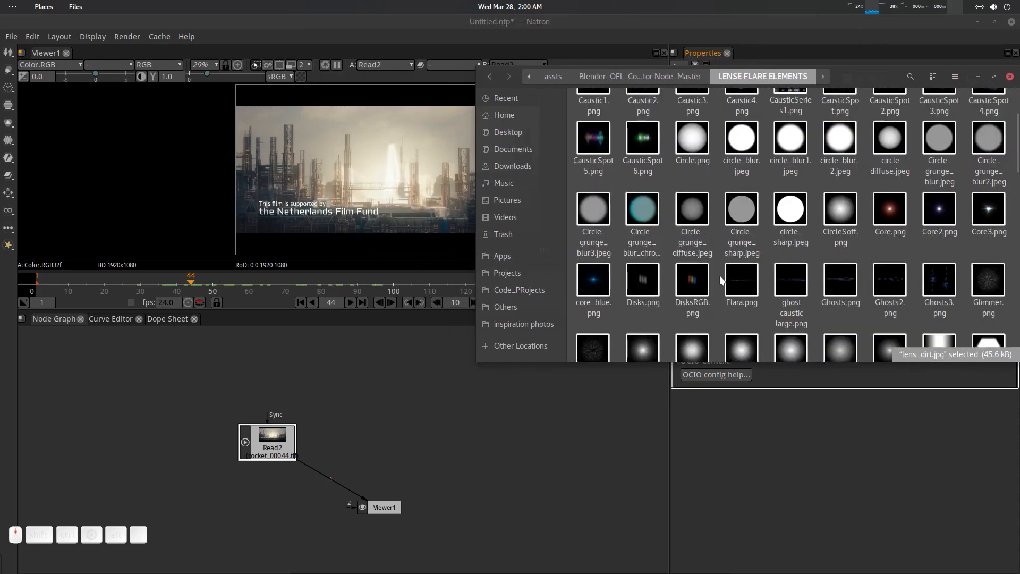
scroll(720, 275, down, 5)
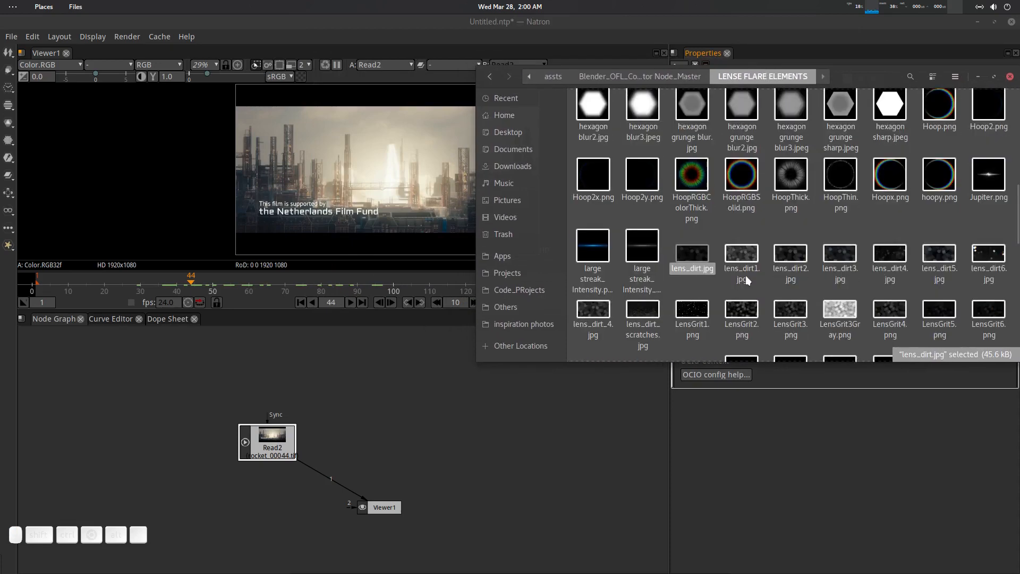
drag(692, 268, 479, 411)
drag(733, 25, 570, 67)
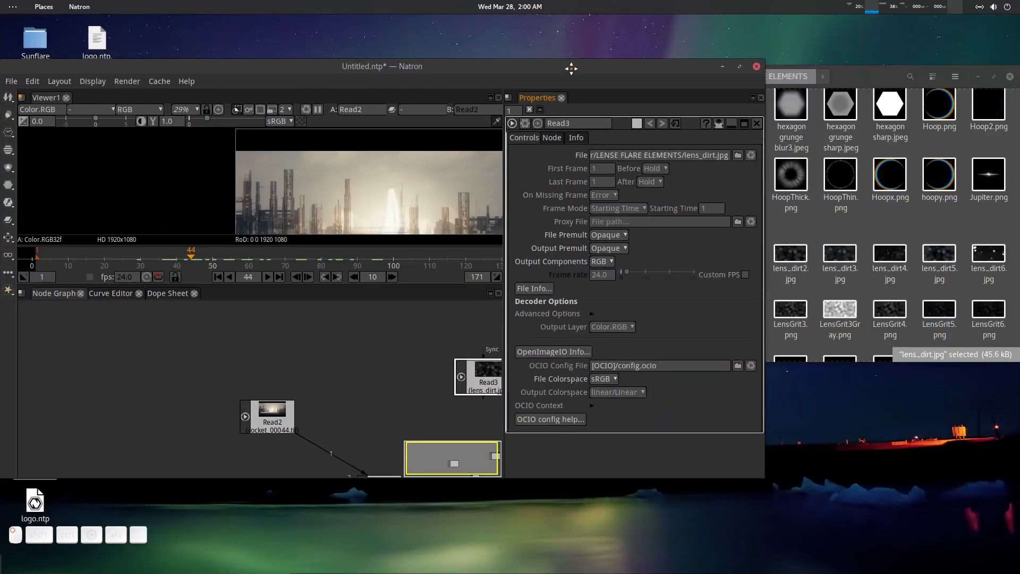
drag(860, 81, 1019, 183)
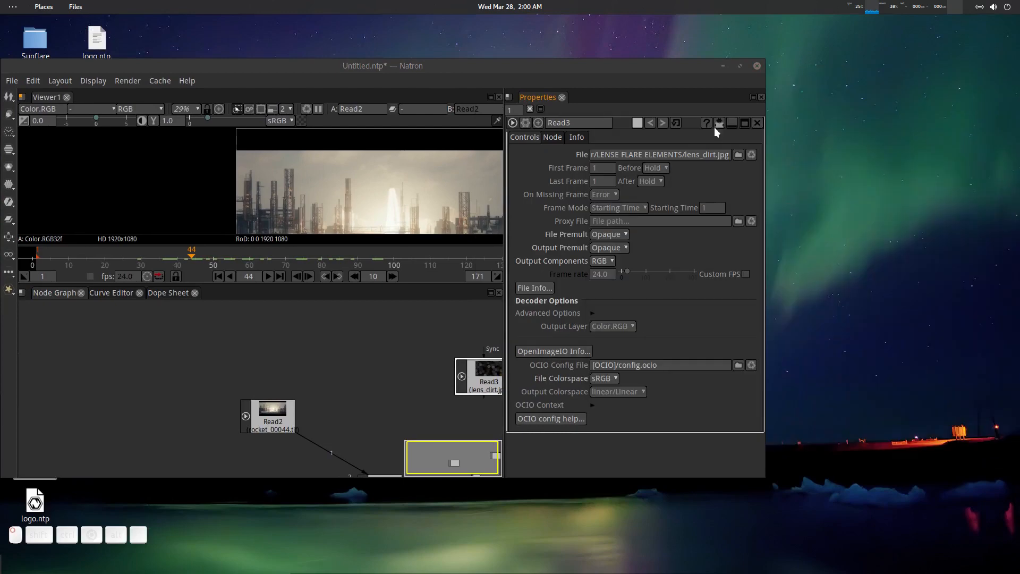
double_click(592, 66)
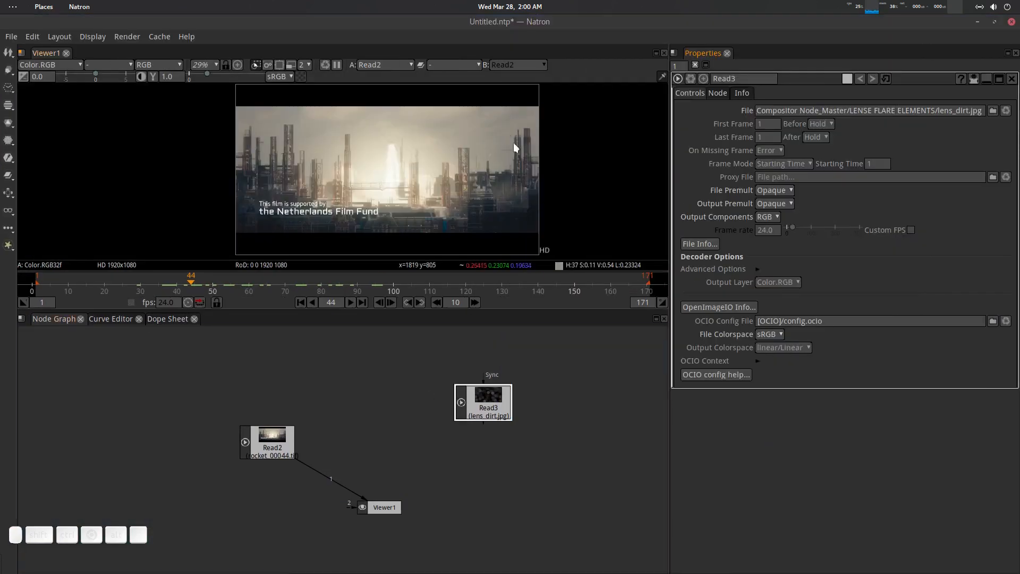
- Spread out the node graph by moving the viewer node lower and the lens_dirt Read node up and to the right
drag(420, 470, 437, 459)
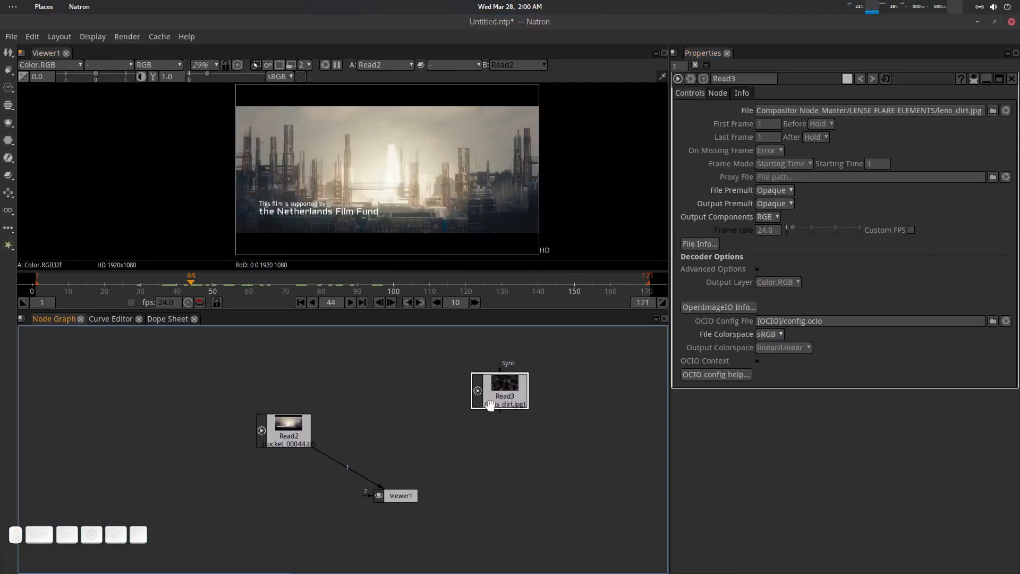
drag(395, 500, 391, 537)
drag(404, 471, 409, 481)
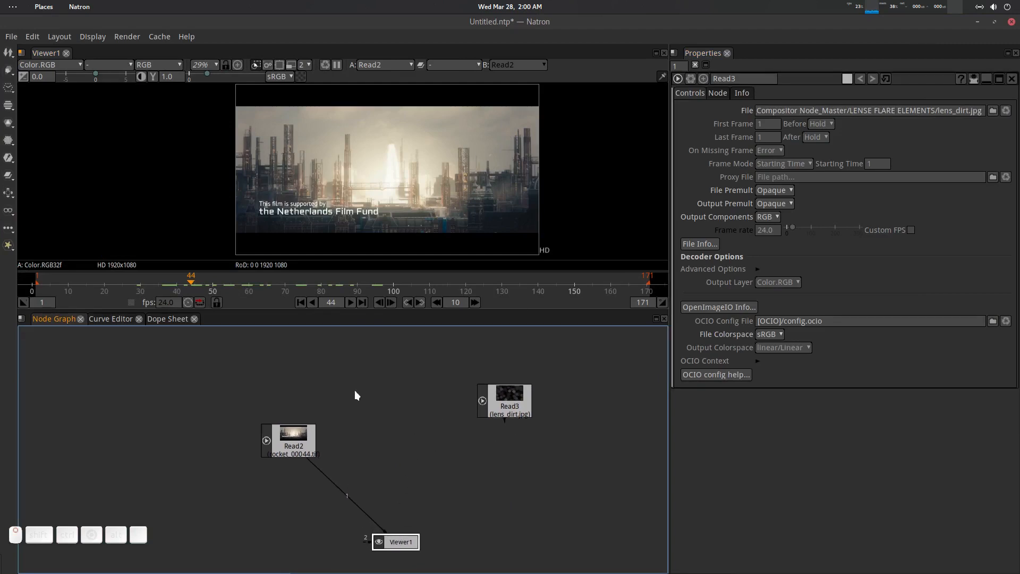
drag(481, 394, 495, 374)
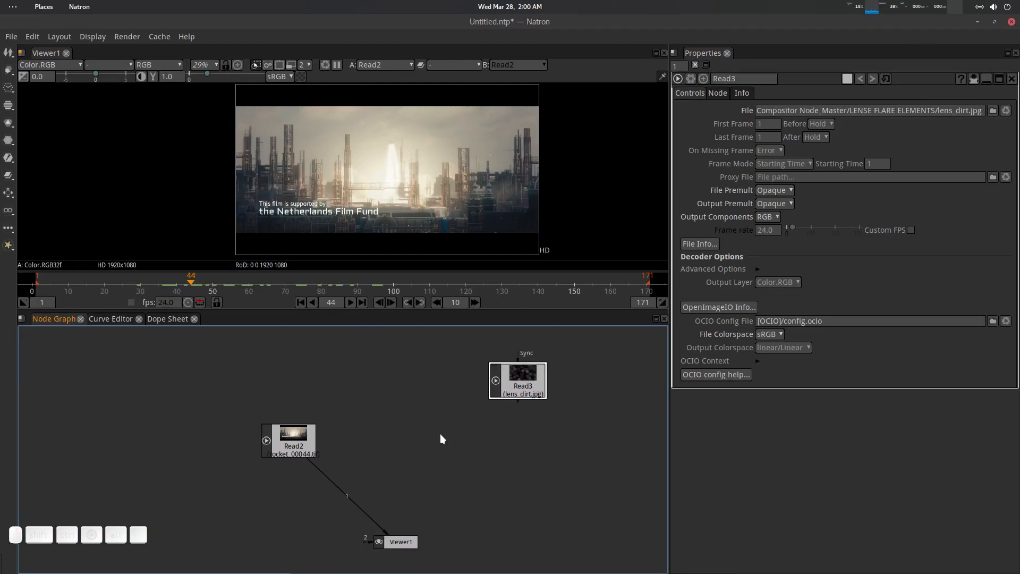
drag(299, 435, 305, 425)
drag(396, 424, 396, 421)
drag(526, 388, 522, 387)
drag(461, 434, 462, 460)
drag(377, 470, 367, 446)
click(372, 445)
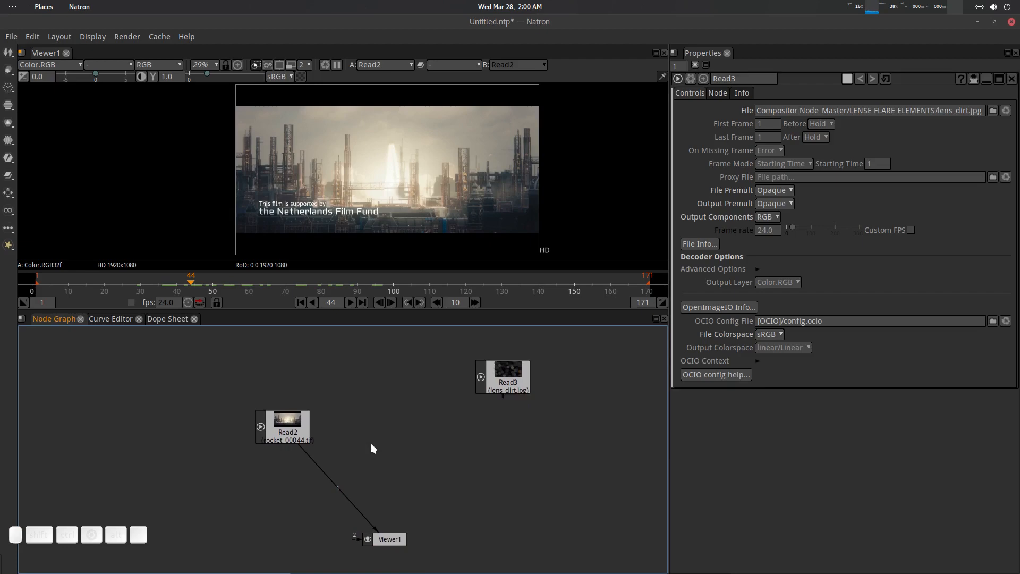
- Add a Flare_Sun node and place it above the viewer, between the rocket and lens_dirt Read nodes
key(Tab)
text(flare)
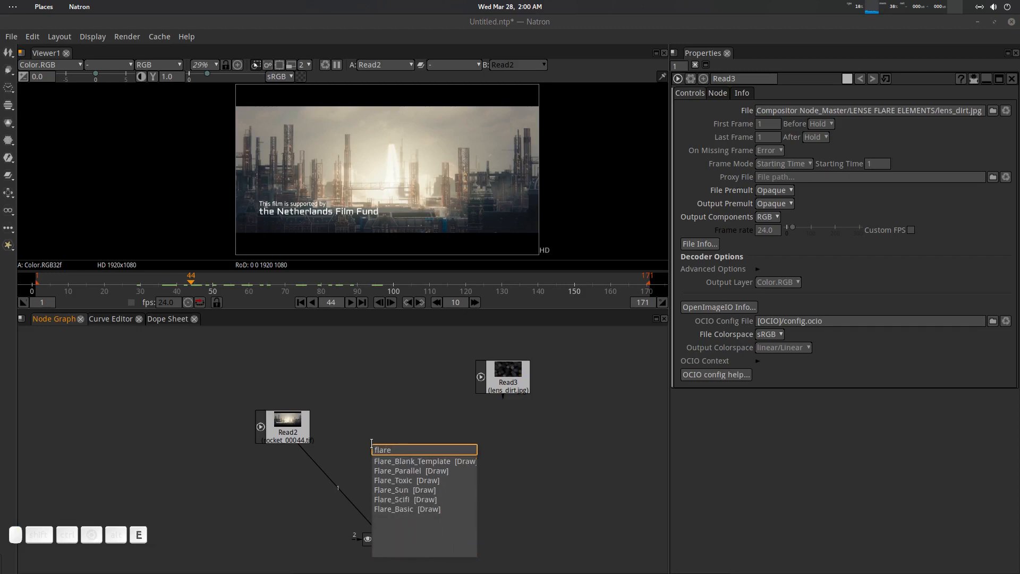
key(Down)
key(Down)
key(Down)
key(Down)
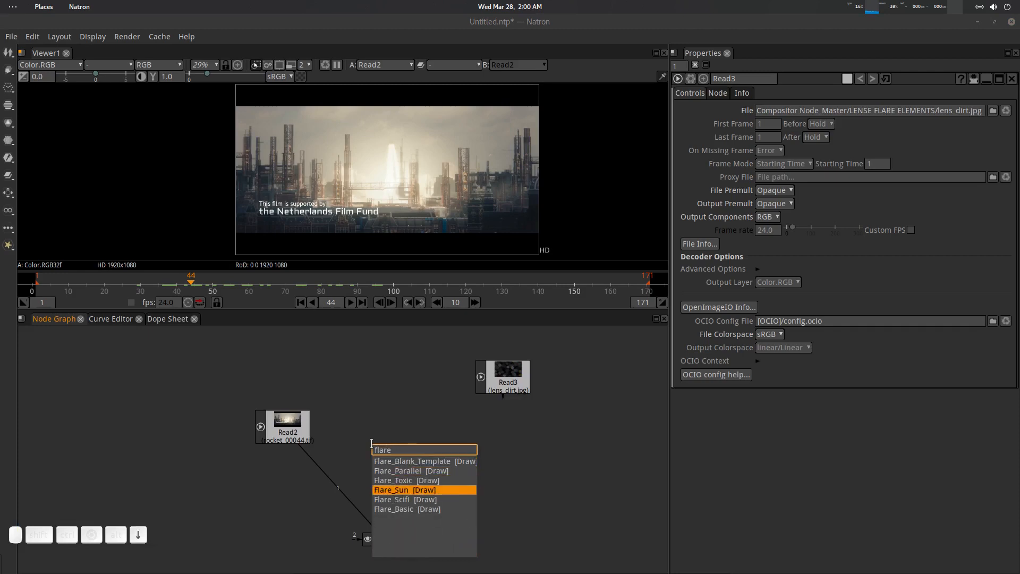
key(Return)
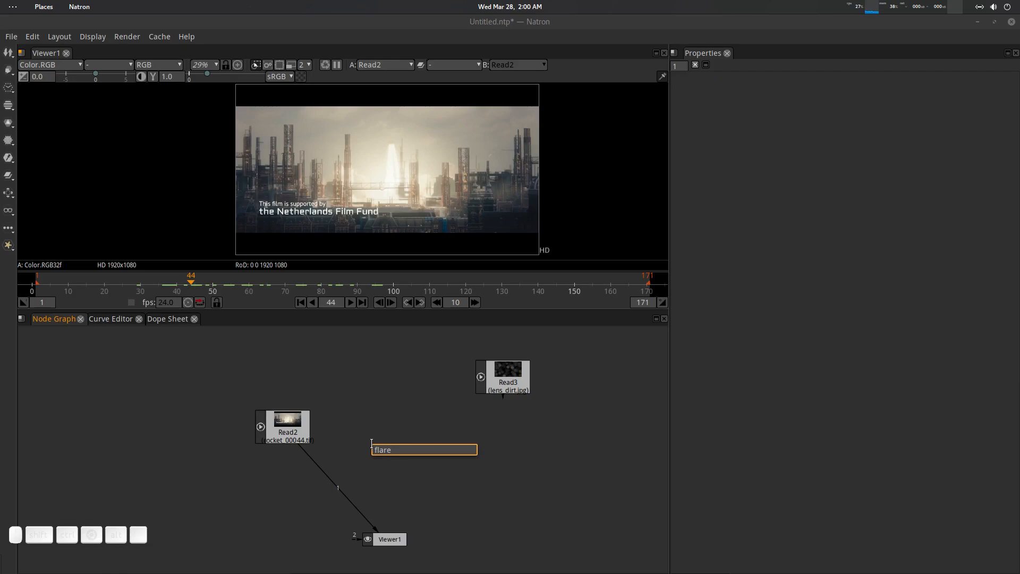
drag(386, 451, 416, 430)
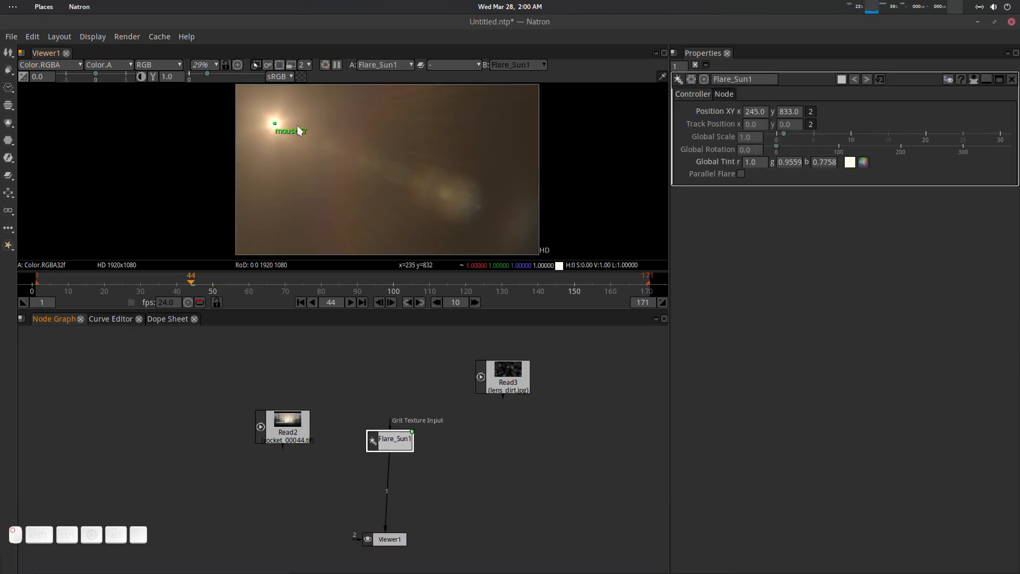
- Move the sun flare's centre to X 360, Y 745 and align the Flare_Sun node directly above the viewer node
drag(275, 124, 292, 137)
scroll(382, 196, down, 4)
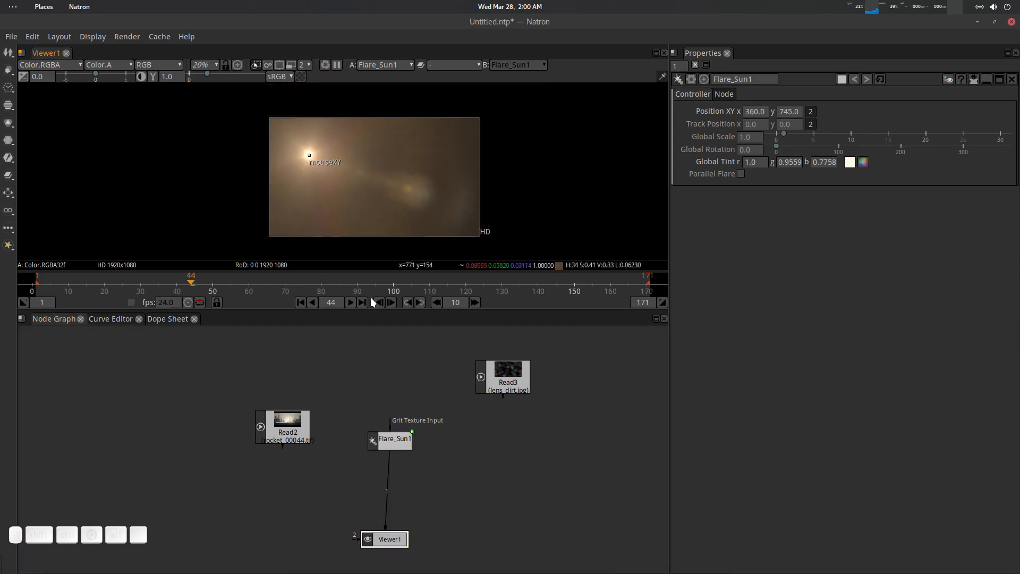
mouse_move(390, 446)
mouse_down()
mouse_move(385, 429)
mouse_move(398, 437)
mouse_up()
click(436, 451)
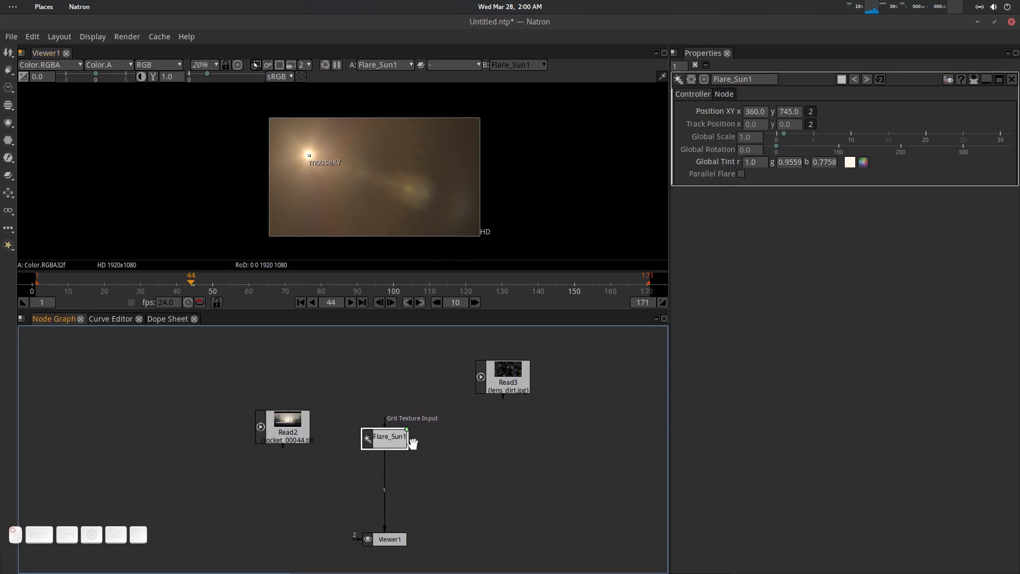
click(443, 449)
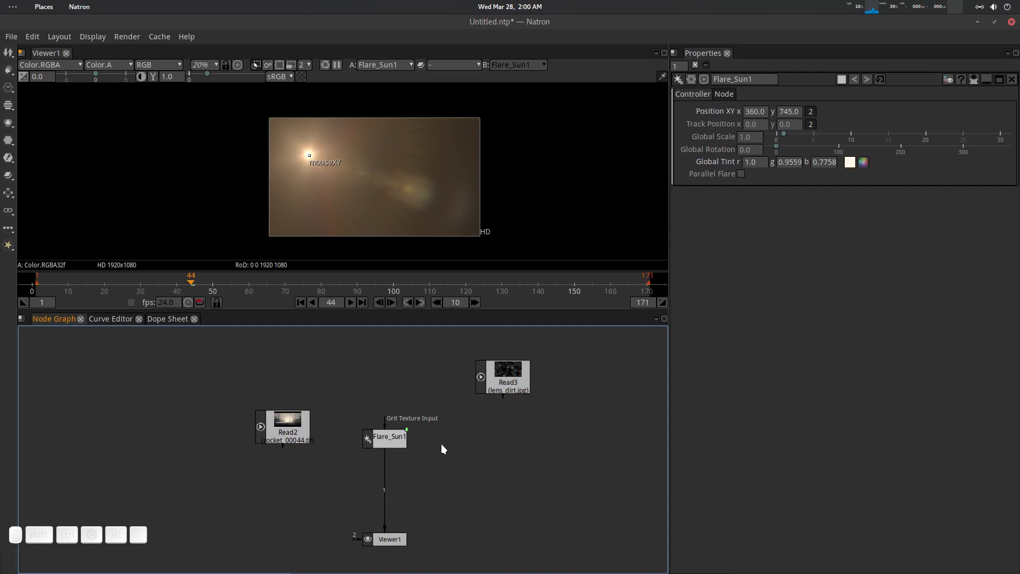
key(Tab)
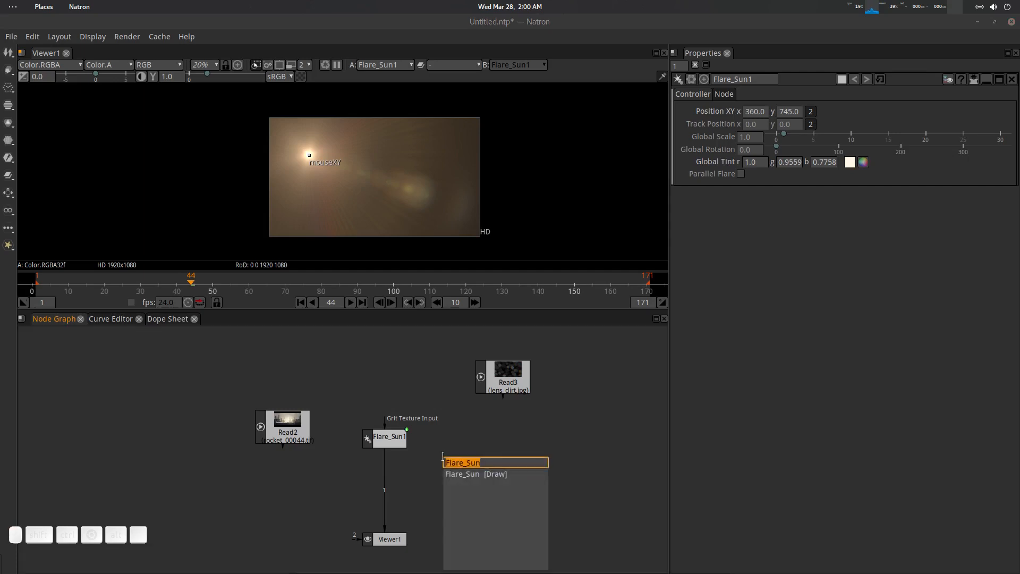
text(fla)
key(Down)
key(Down)
key(Down)
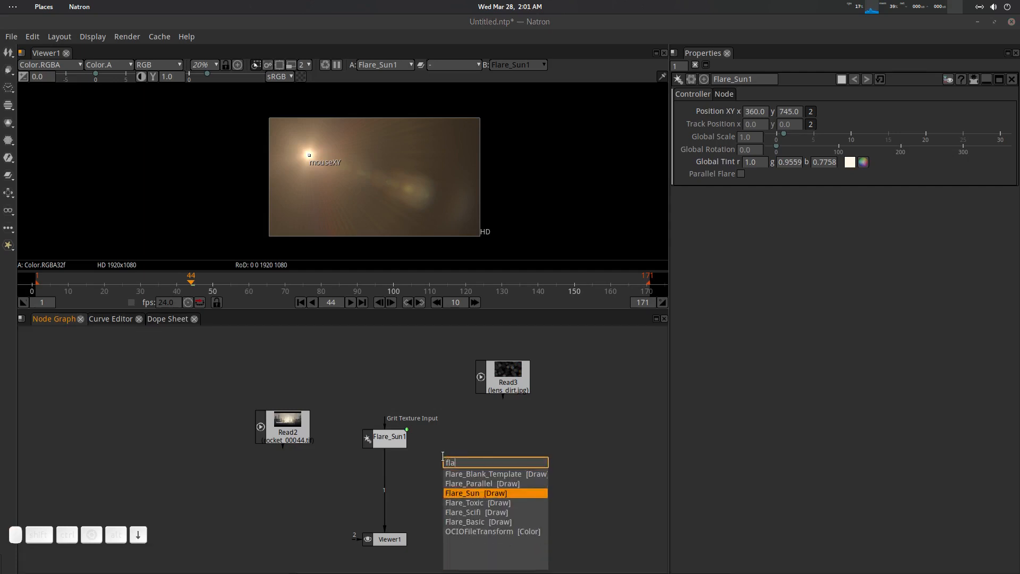
key(Return)
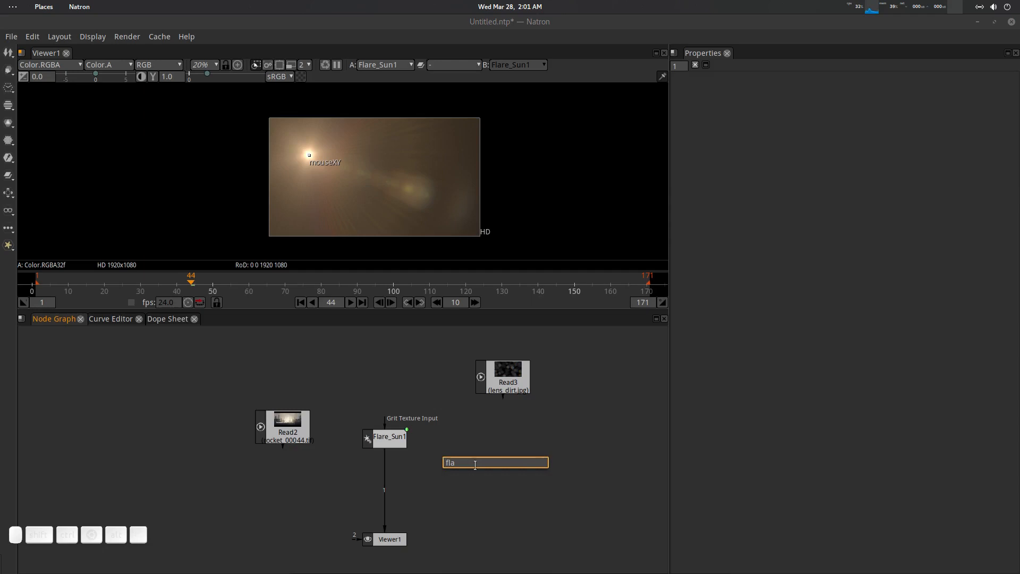
drag(362, 462, 526, 415)
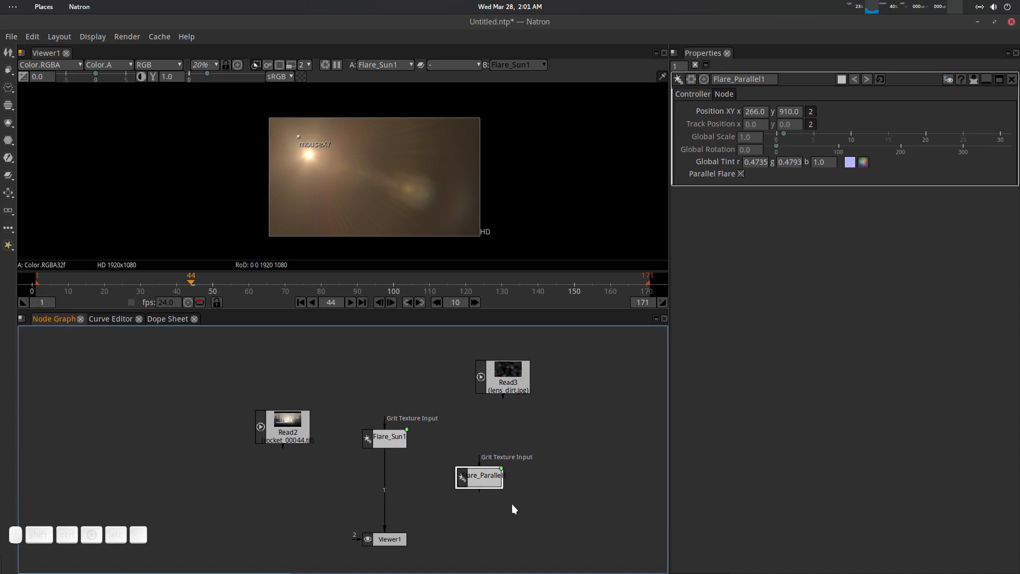
drag(488, 487, 489, 481)
key(Delete)
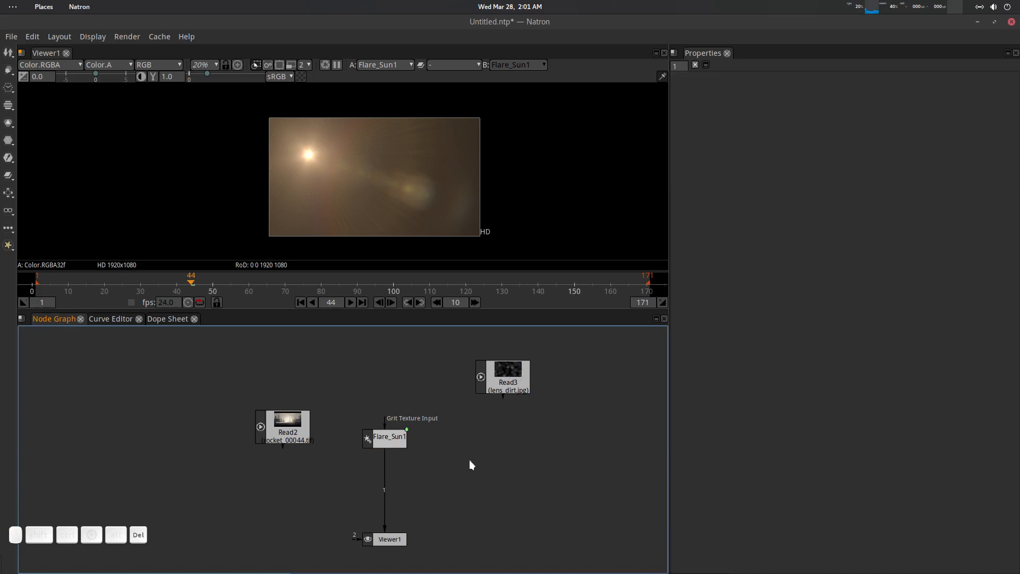
- View the lens_dirt image, the sun flare and the rocket footage in turn to compare their frame sizes
drag(511, 383, 526, 400)
key(1)
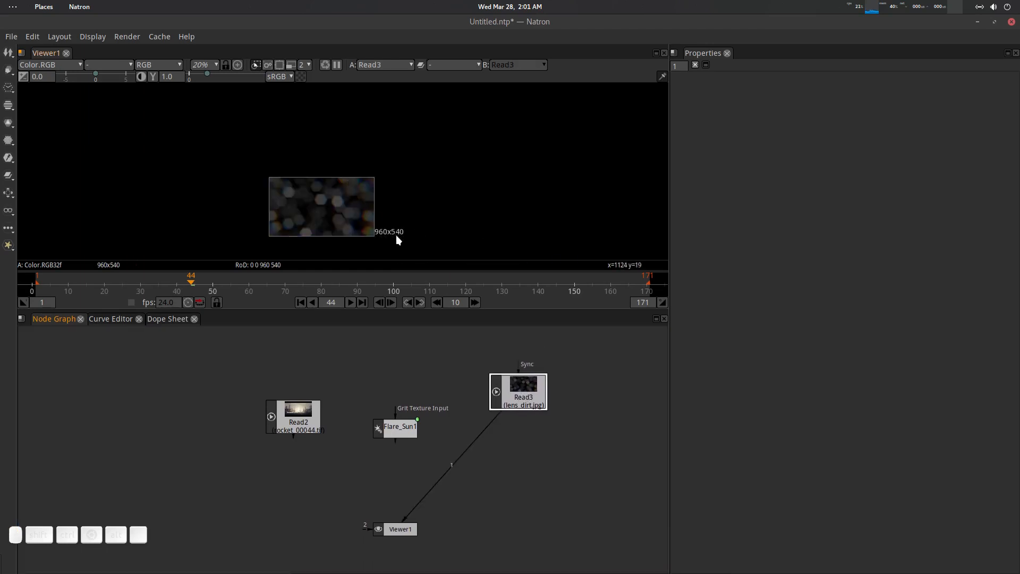
click(405, 431)
key(1)
click(309, 425)
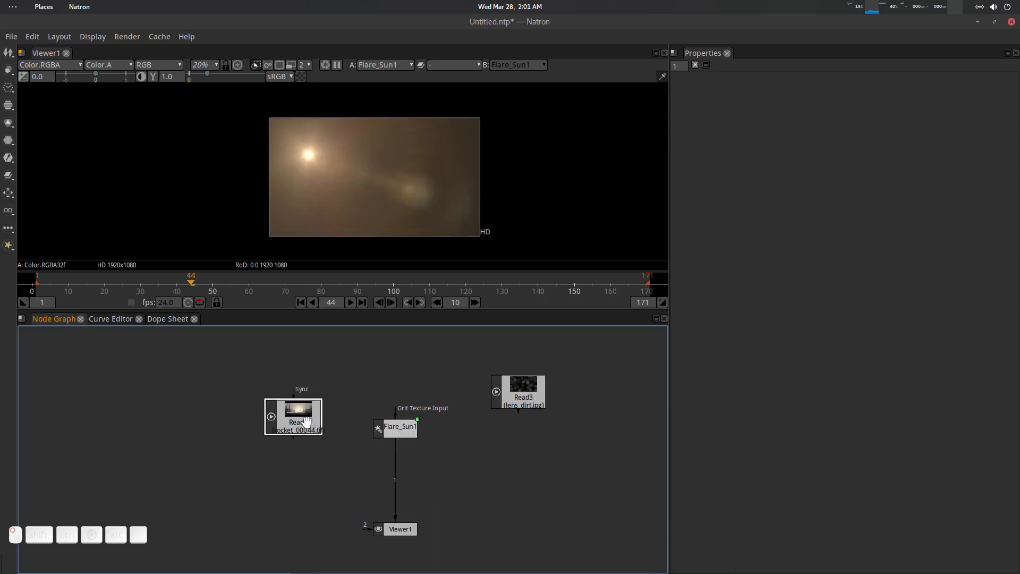
key(1)
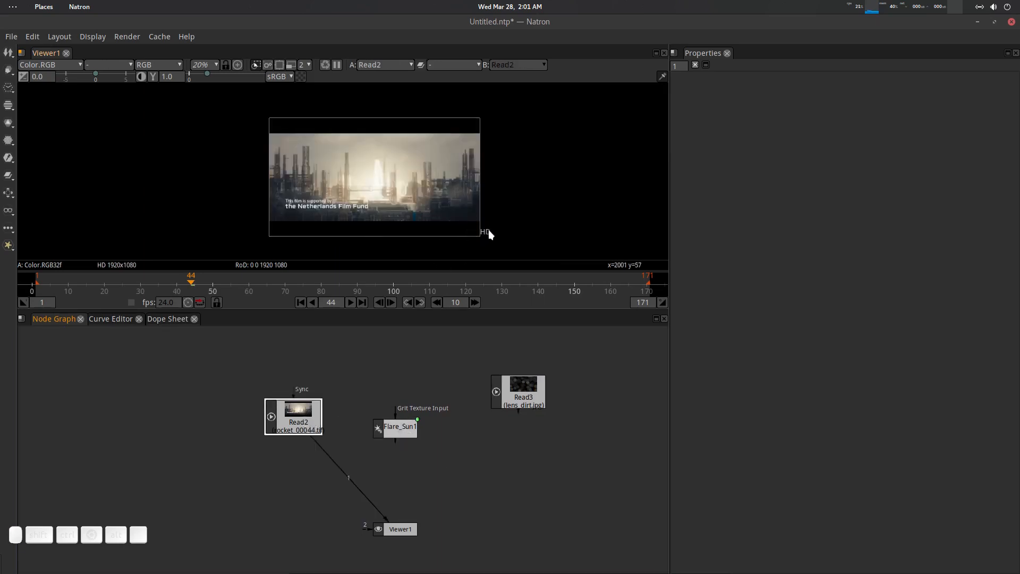
click(401, 428)
key(1)
- Add a Reformat node fed by the lens_dirt Read node, set its format to HD 1920x1080 and view its output
drag(507, 393, 522, 374)
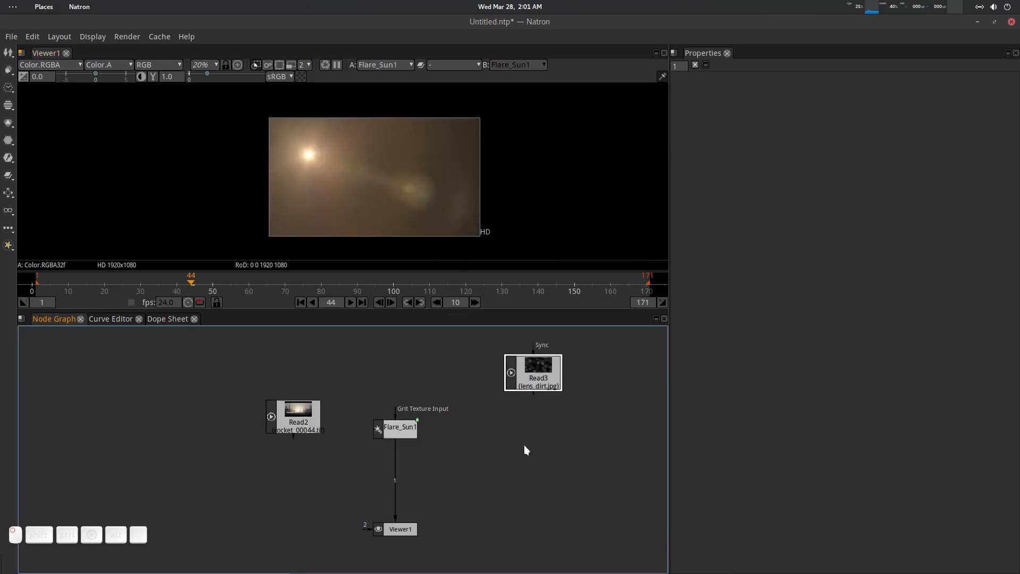
key(Tab)
text(refo)
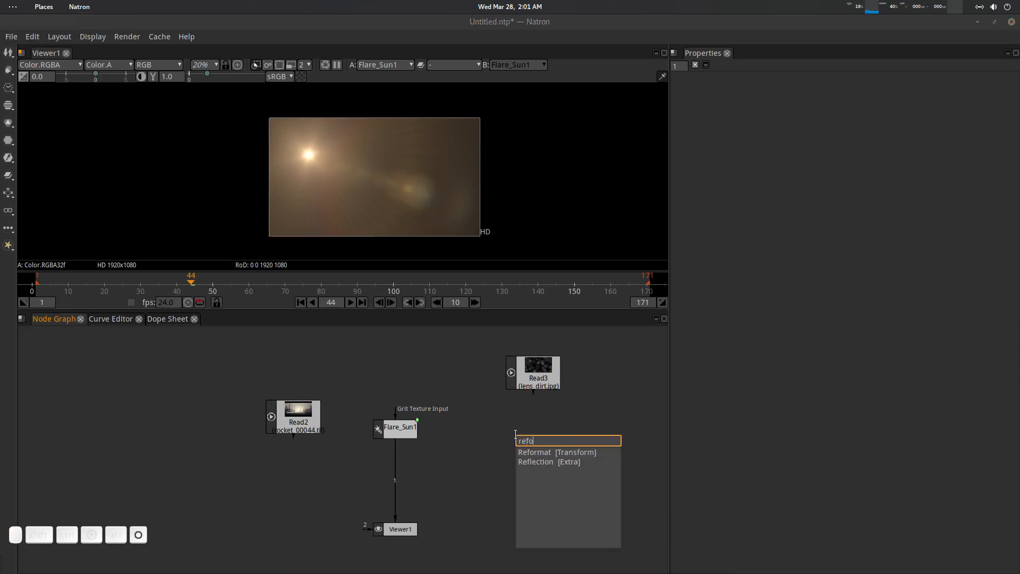
key(Down)
key(Return)
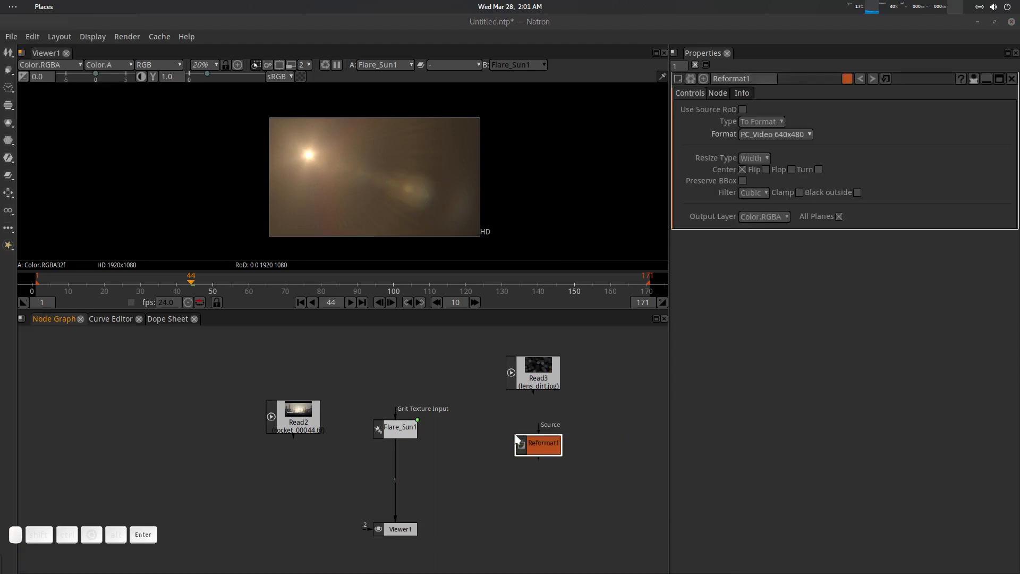
click(788, 135)
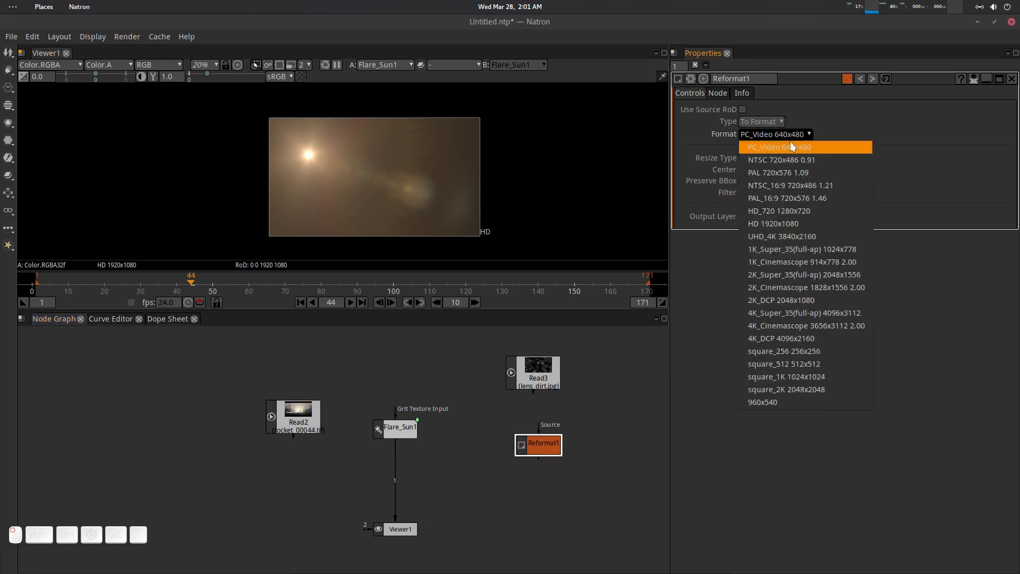
click(819, 223)
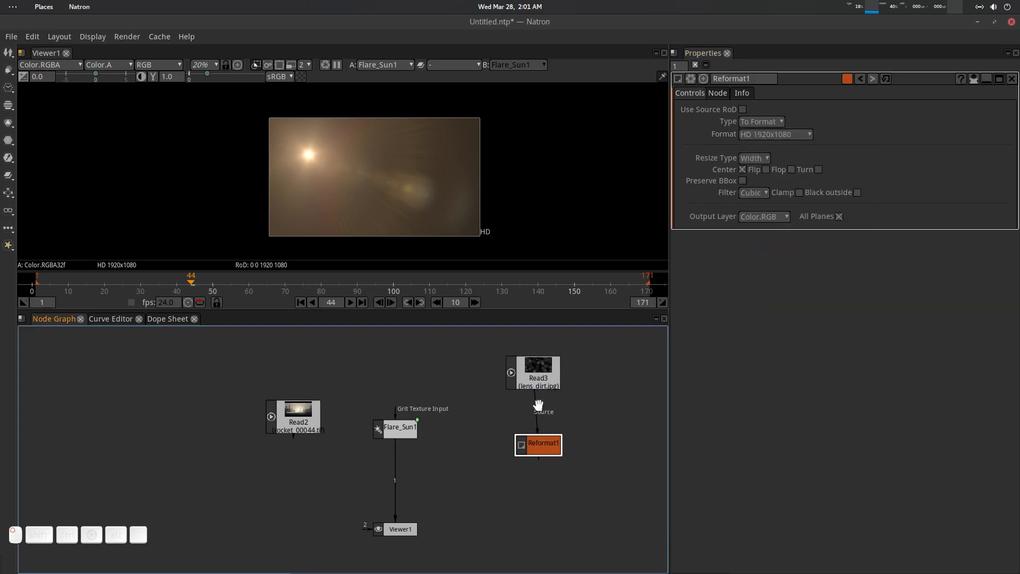
drag(535, 441, 530, 418)
key(1)
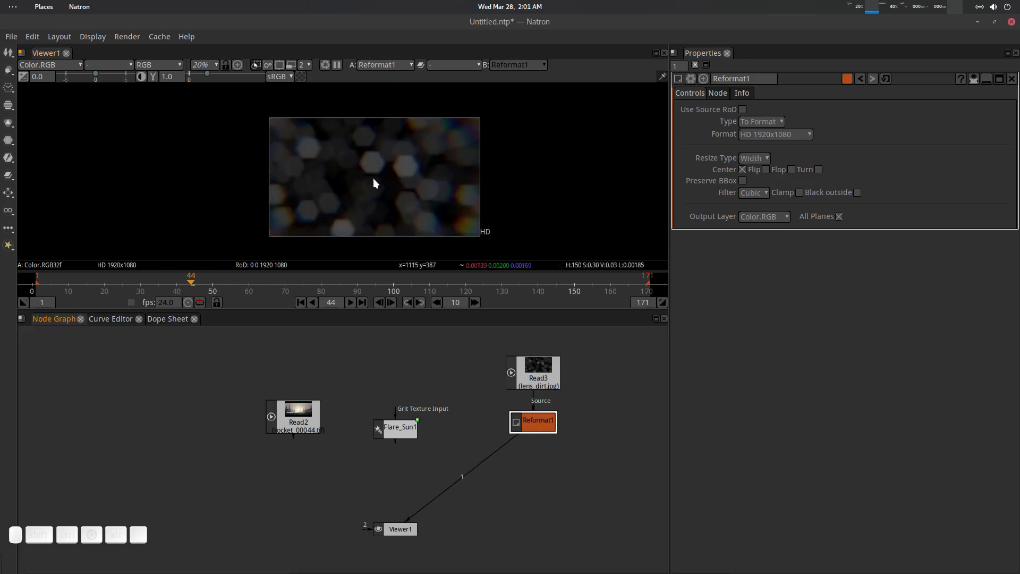
- Connect the Reformat node to Flare_Sun's Grit Texture Input and view the flare in the viewer
mouse_move(396, 428)
mouse_down()
mouse_move(389, 456)
mouse_move(400, 441)
mouse_up()
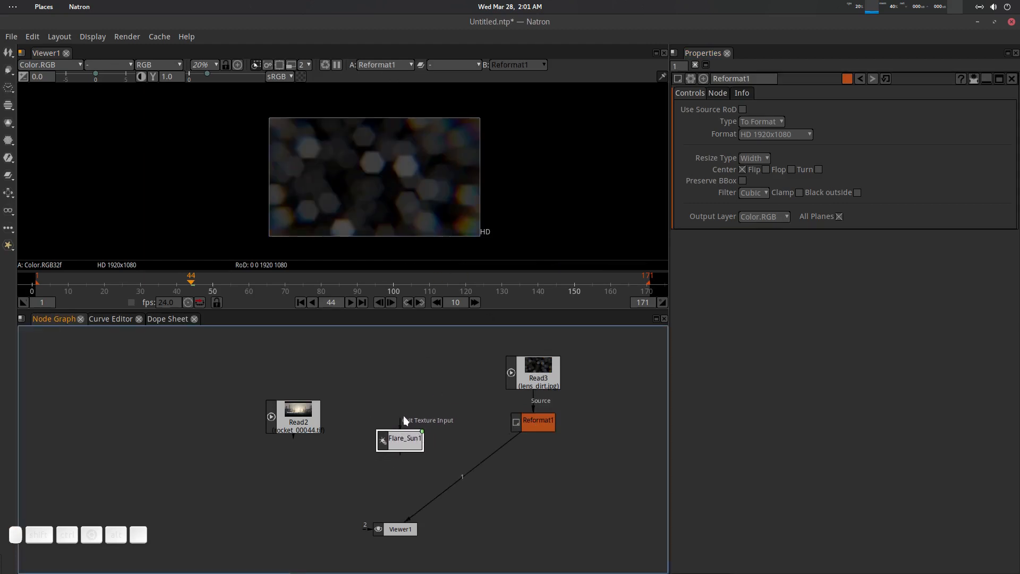
key(1)
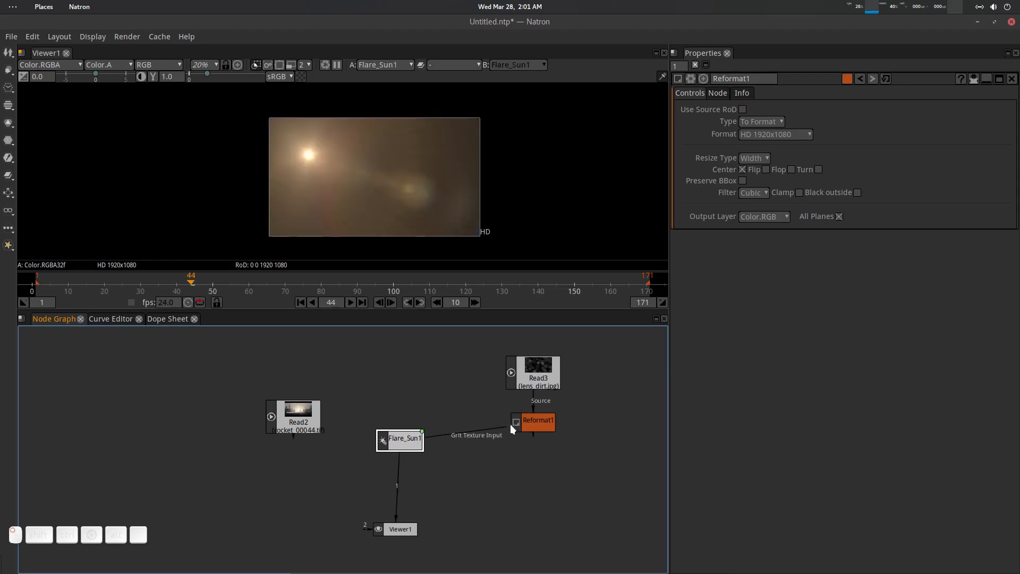
drag(511, 424, 531, 422)
drag(398, 438, 400, 466)
scroll(403, 228, up, 2)
scroll(412, 176, down, 2)
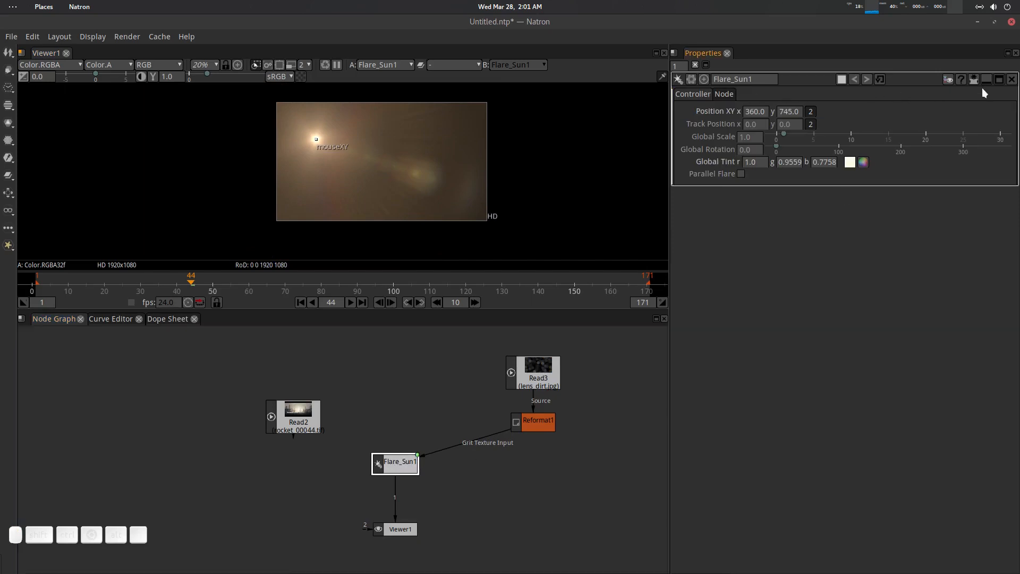
- Open the Flare_Sun group's internal node graph and show the settings of its Grit node
click(948, 79)
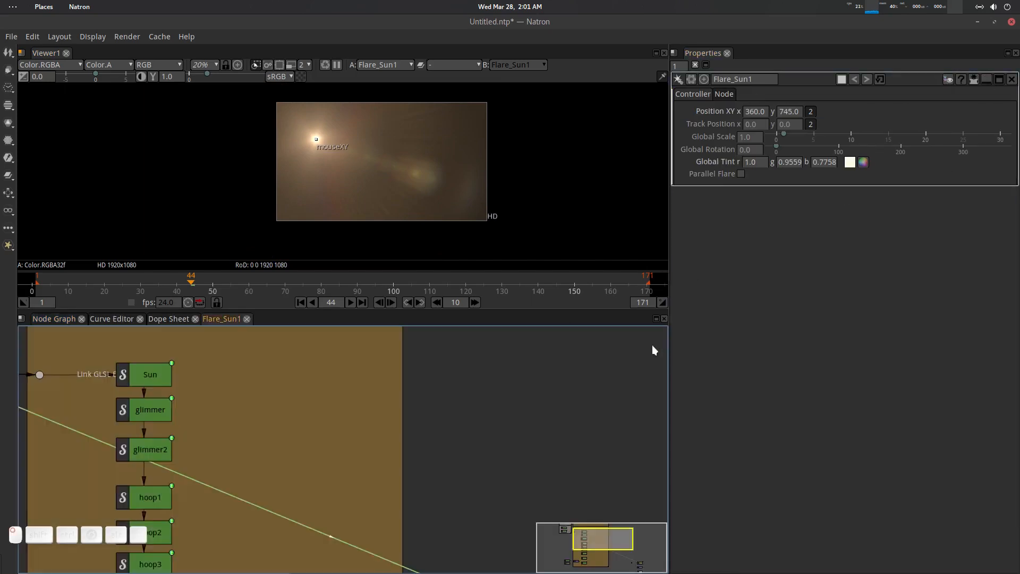
scroll(329, 433, down, 3)
drag(199, 516, 339, 453)
scroll(337, 434, up, 1)
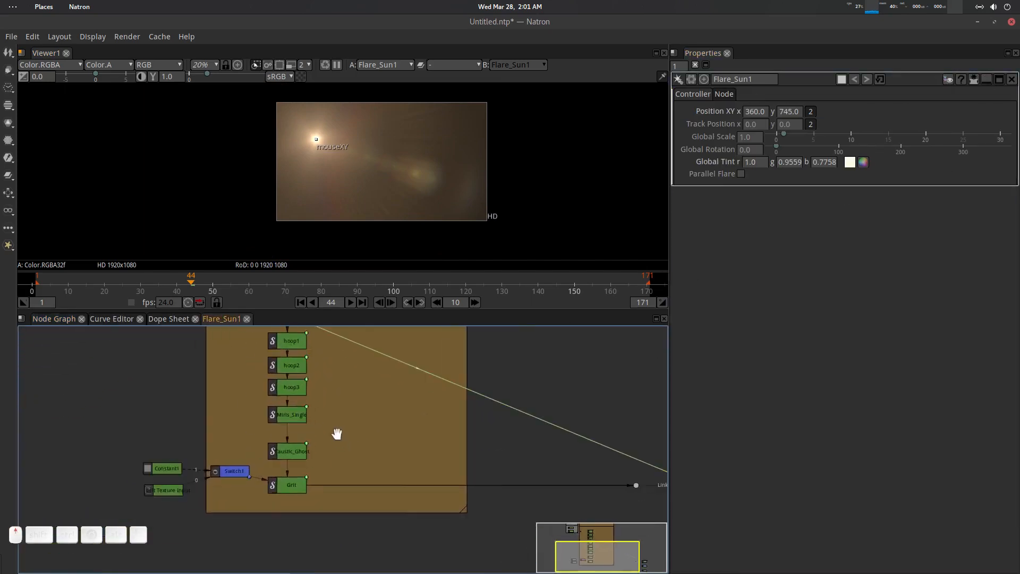
scroll(337, 434, up, 2)
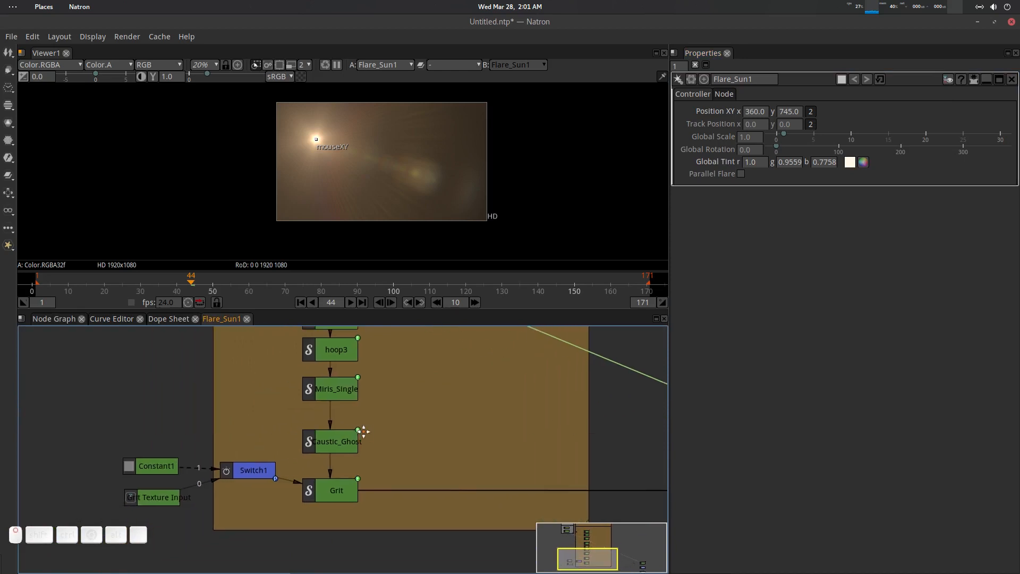
click(338, 490)
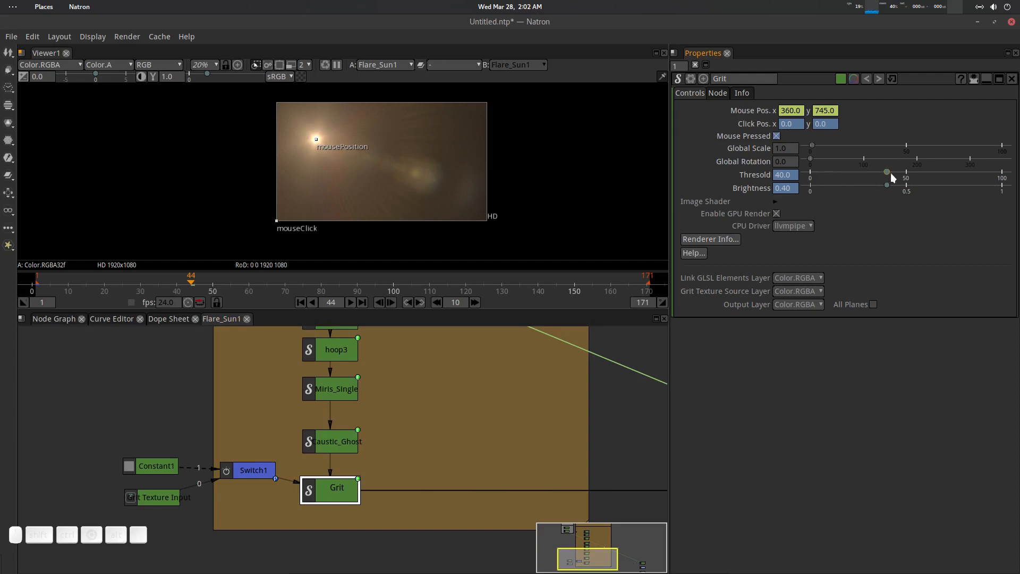
- Set the Grit node's Brightness to 1.0 and its Thresold to 100
click(690, 78)
click(739, 133)
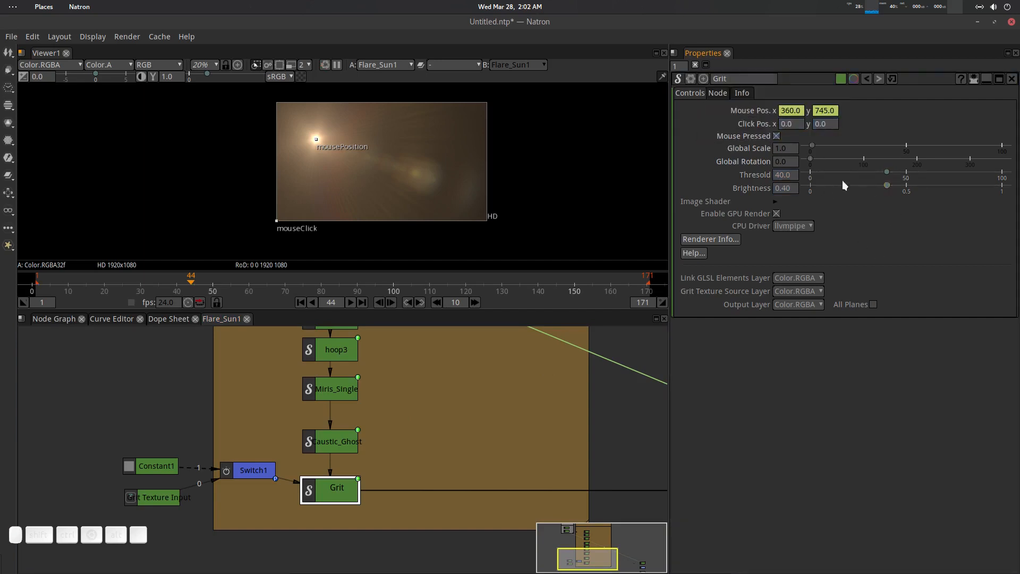
drag(877, 174, 959, 169)
drag(874, 176, 1018, 176)
drag(910, 175, 822, 181)
scroll(420, 160, up, 7)
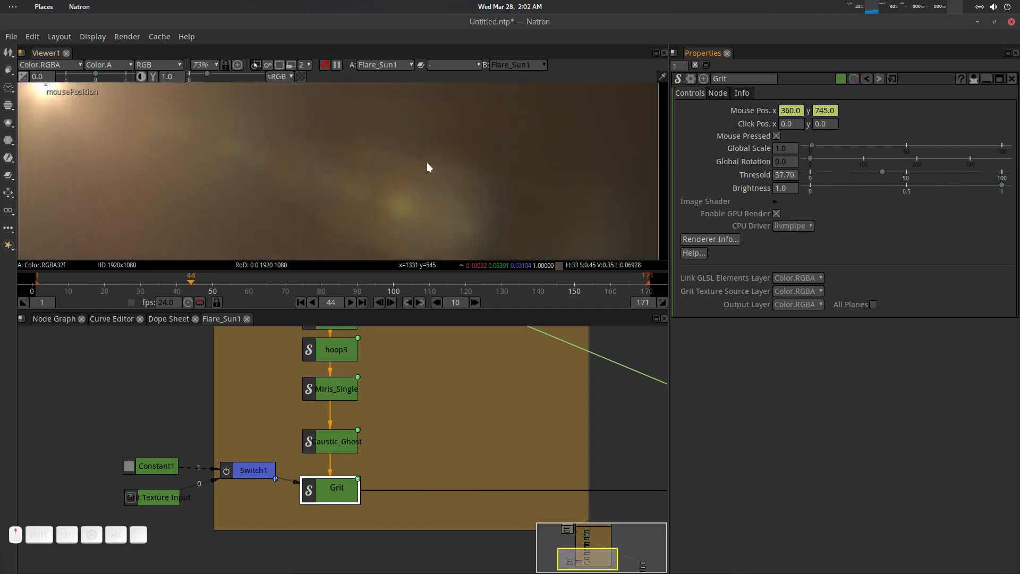
scroll(470, 160, down, 5)
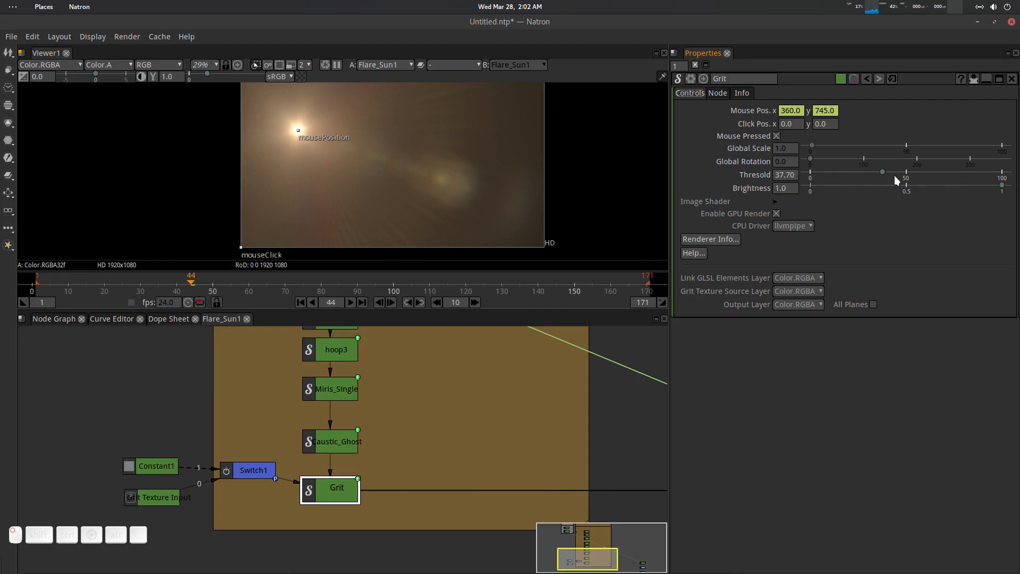
drag(884, 173, 959, 172)
scroll(426, 177, up, 2)
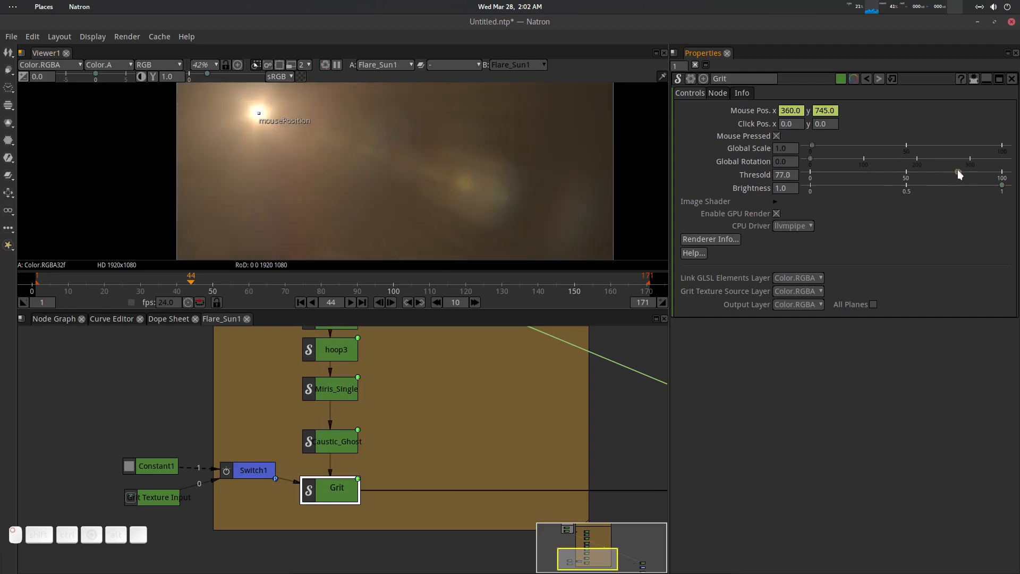
drag(958, 171, 983, 193)
- Return to the main node graph and insert a ColorCorrect node between the Reformat and Flare_Sun nodes
drag(350, 372, 379, 401)
scroll(353, 419, down, 2)
click(63, 321)
scroll(462, 430, up, 2)
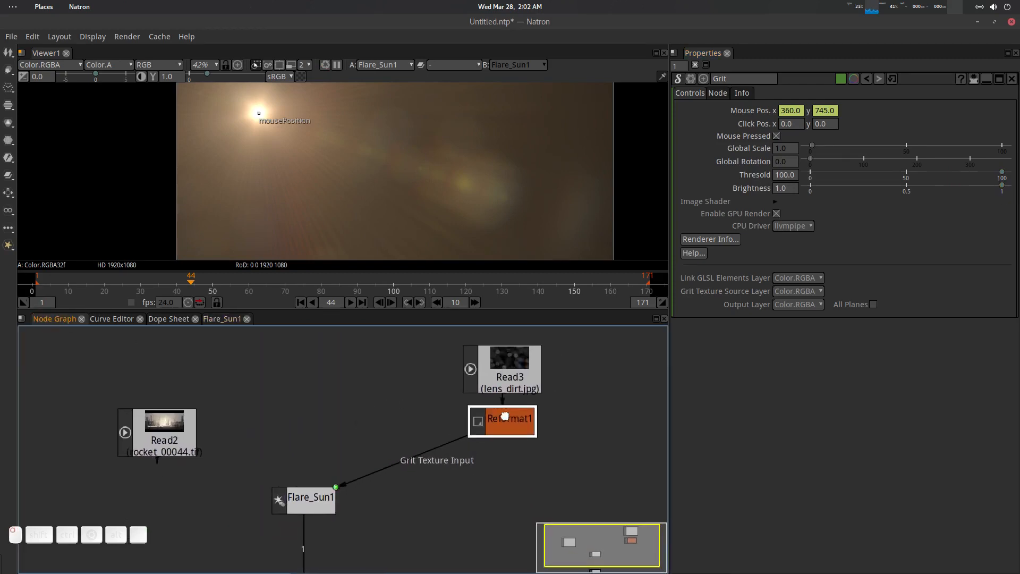
drag(487, 474, 467, 472)
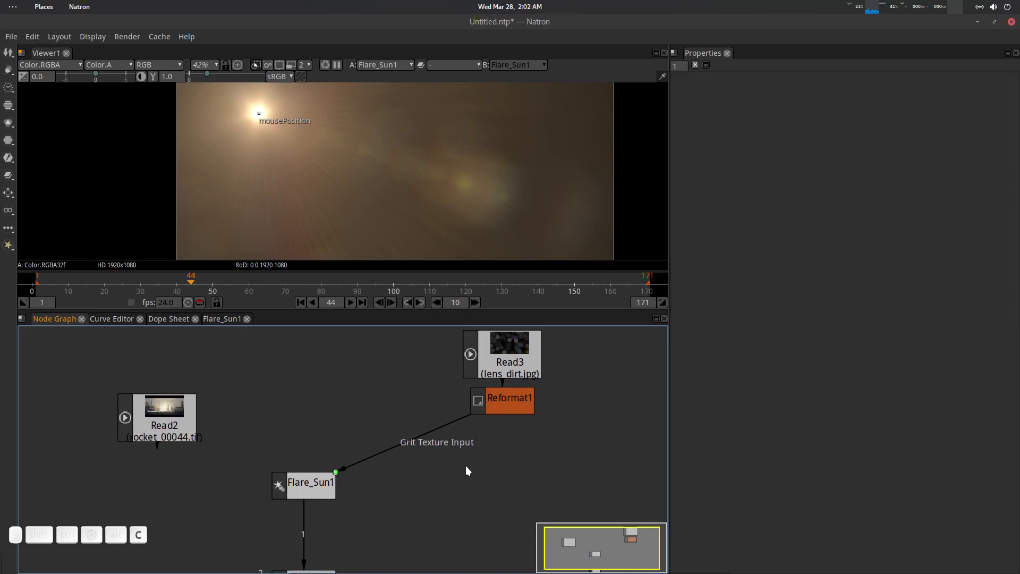
key(c)
drag(468, 472, 428, 434)
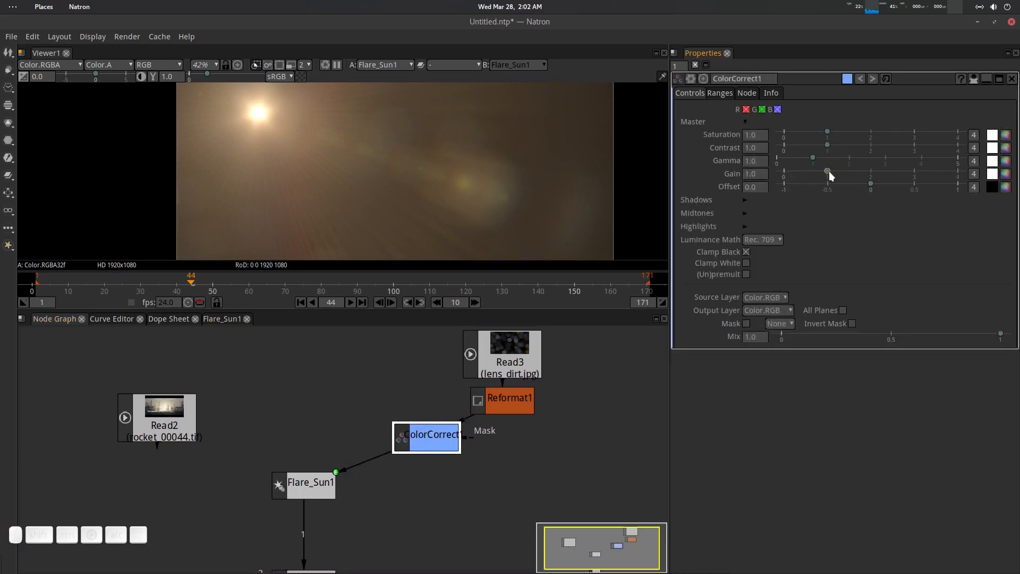
- Set the ColorCorrect node's master Gain to 4.0 and adjust its Contrast to strengthen the grit texture
drag(831, 176, 958, 173)
scroll(414, 183, down, 4)
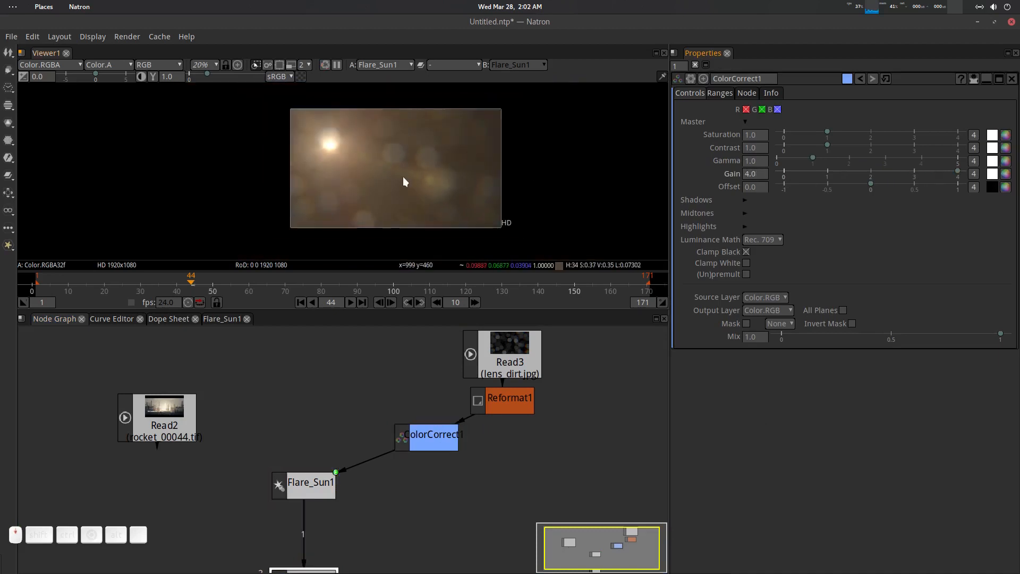
drag(402, 178, 389, 185)
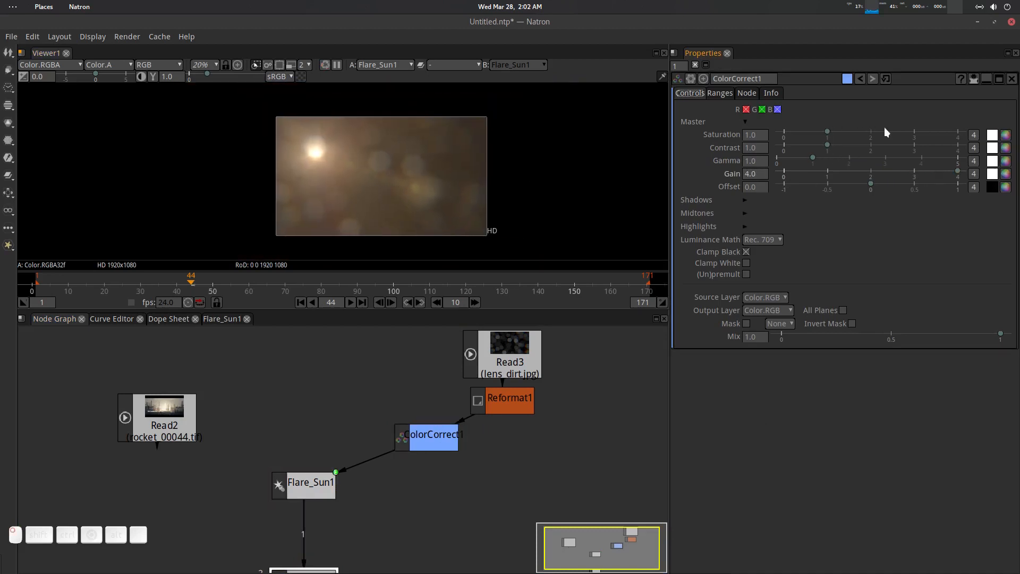
mouse_move(827, 145)
mouse_down()
mouse_move(880, 139)
mouse_move(797, 157)
mouse_move(822, 155)
mouse_up()
- Reopen the Grit node inside the Flare_Sun group and lower its Thresold to 66.20 and its Brightness to 0.632
click(302, 493)
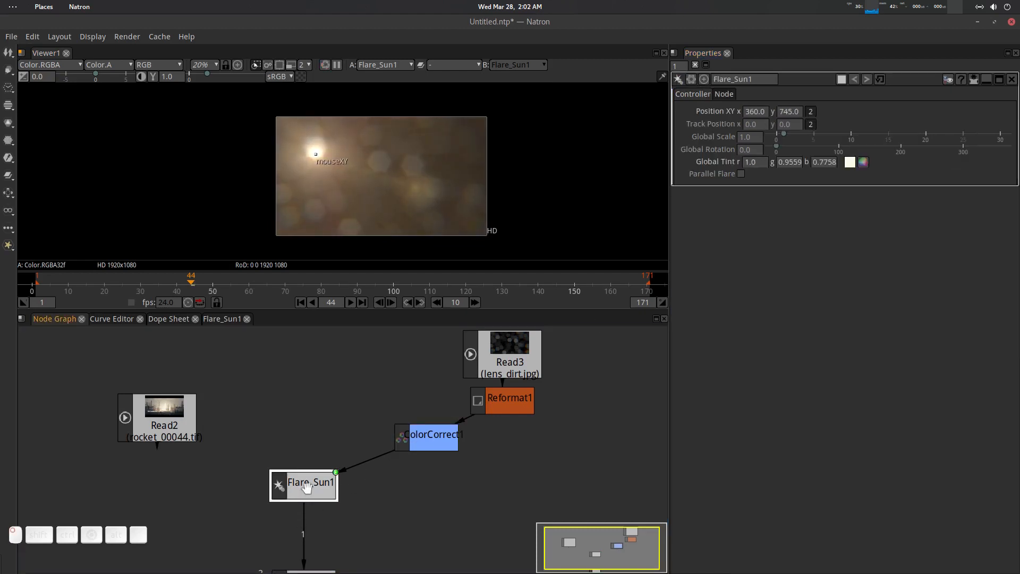
click(224, 321)
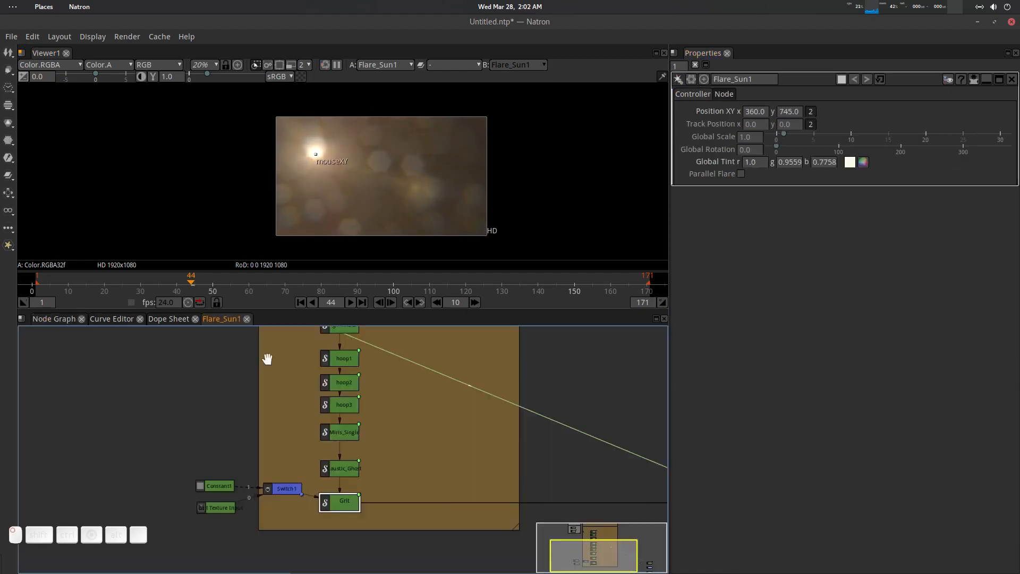
click(337, 502)
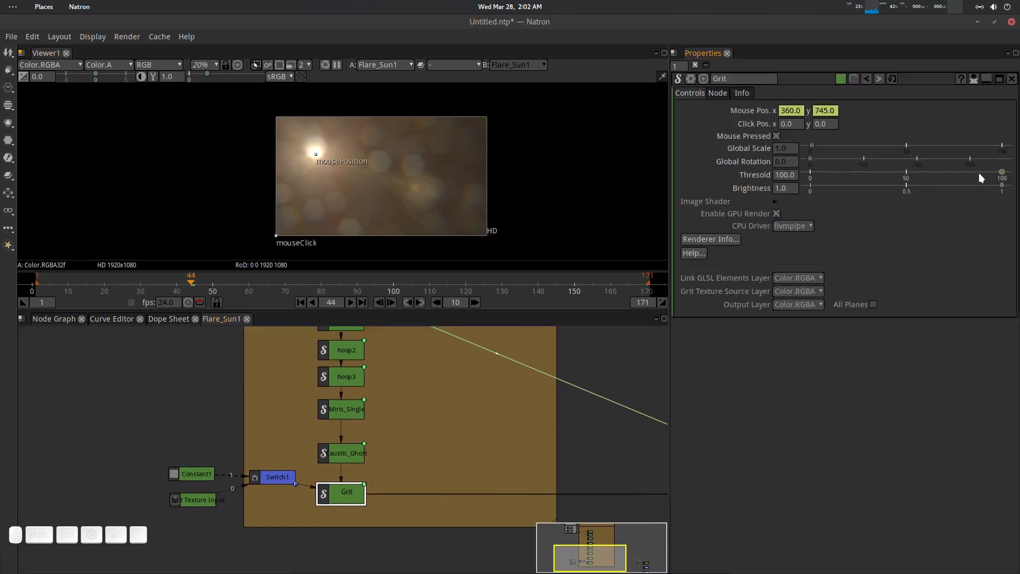
drag(996, 178, 912, 177)
- Set the ColorCorrect node's master Offset to 0.0730 and its Gamma to 1.160 in the main node graph
click(54, 318)
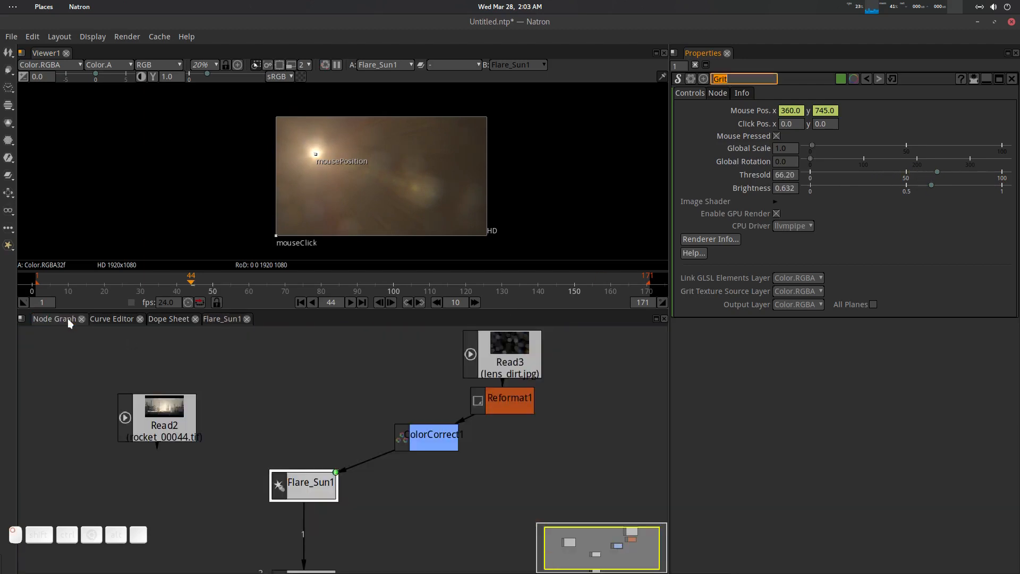
double_click(445, 439)
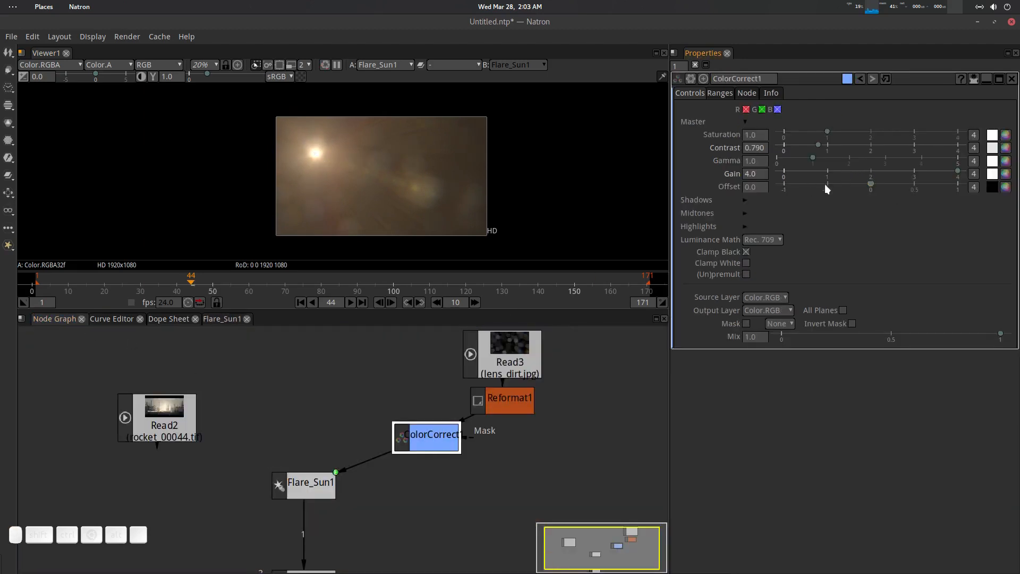
mouse_move(871, 184)
mouse_down()
mouse_move(891, 183)
mouse_move(856, 190)
mouse_move(875, 189)
mouse_up()
mouse_move(813, 157)
mouse_down()
mouse_move(871, 158)
mouse_move(818, 165)
mouse_up()
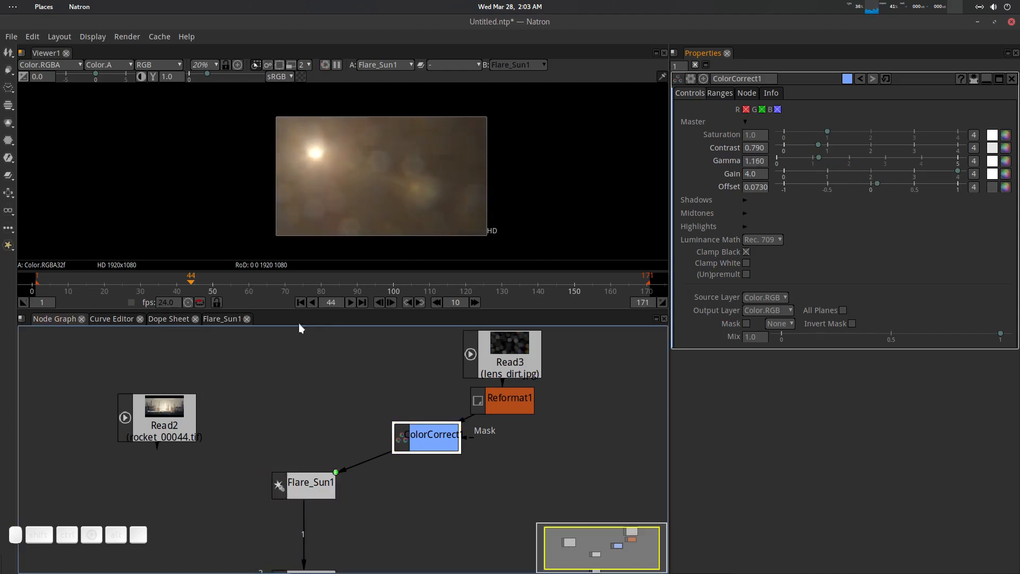
- Go back to the Grit node in the Flare_Sun group and set its Thresold to 100 and its Brightness to 0.26
click(221, 319)
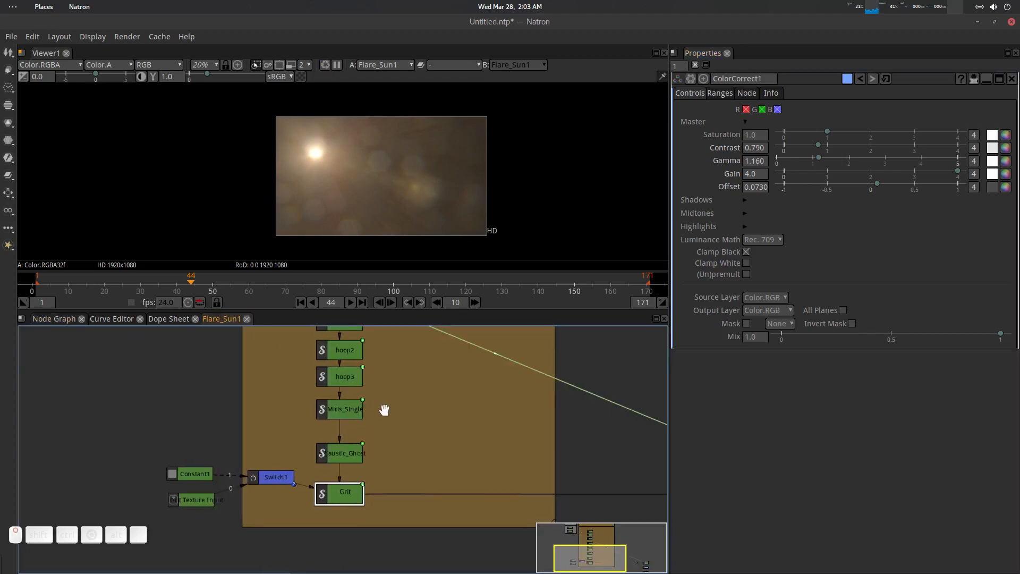
double_click(349, 494)
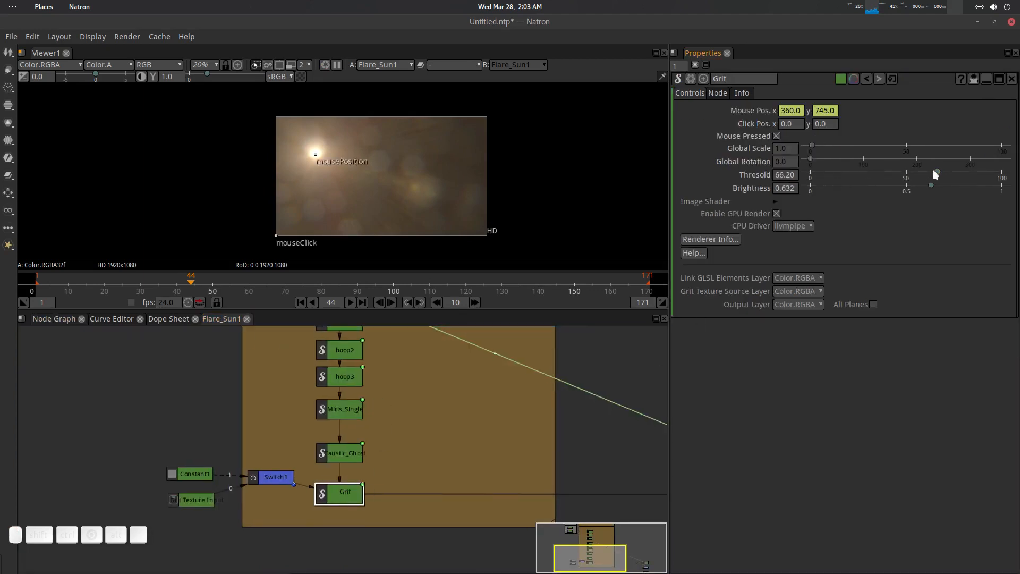
click(1005, 170)
drag(923, 188, 860, 189)
- Detach the Flare_Sun node's settings from the main node graph into a floating window and set its Global Scale to 0.90
drag(44, 320, 295, 368)
scroll(358, 395, down, 3)
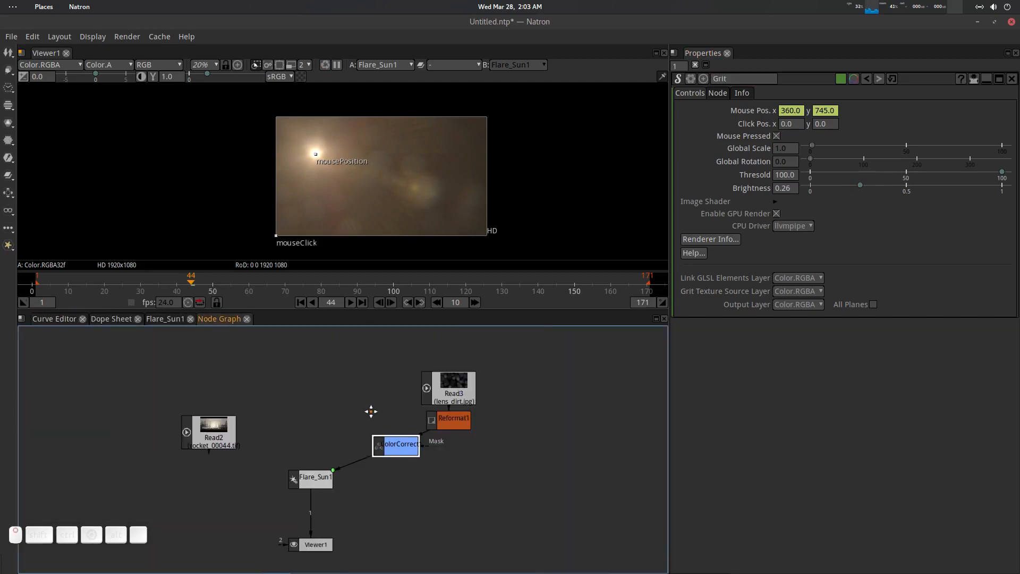
drag(246, 360, 188, 348)
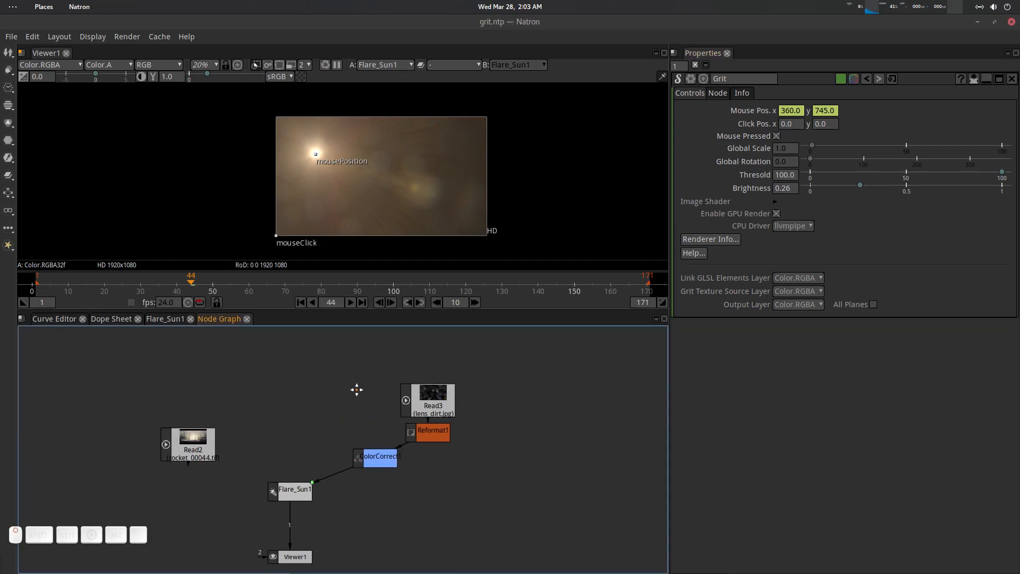
scroll(438, 406, up, 4)
click(461, 383)
drag(460, 383, 460, 379)
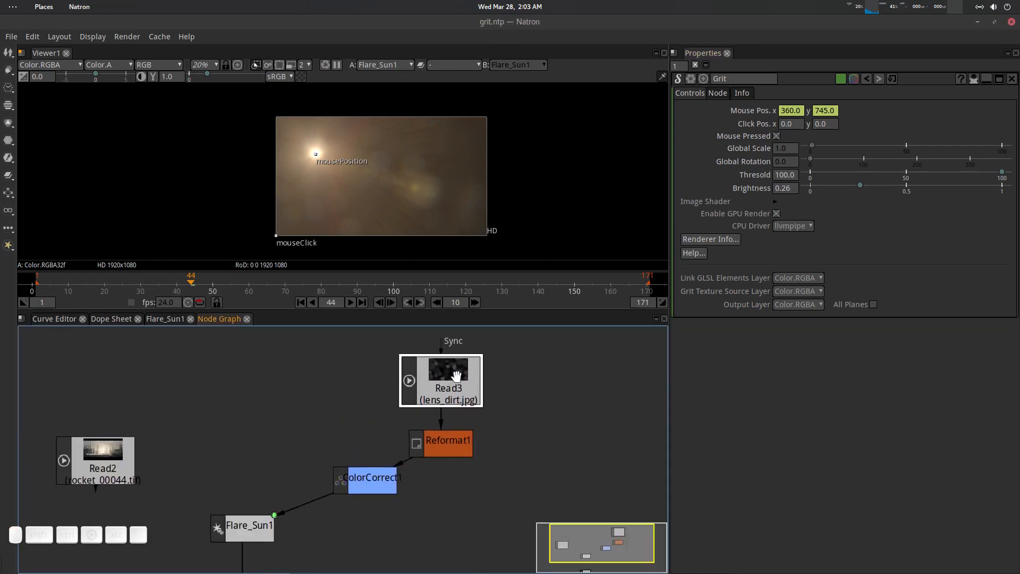
drag(298, 481, 347, 447)
click(298, 498)
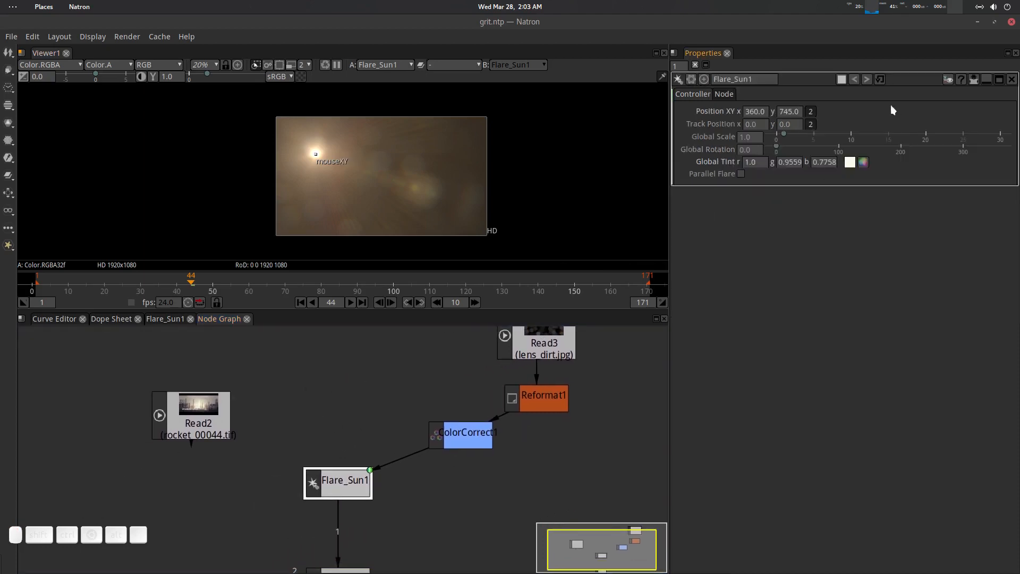
click(999, 80)
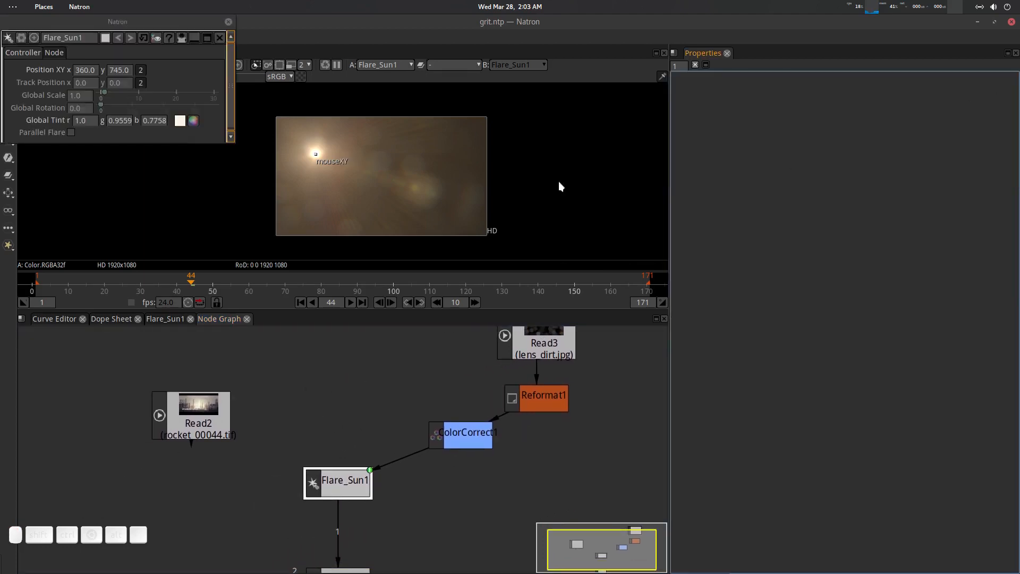
drag(106, 96, 104, 97)
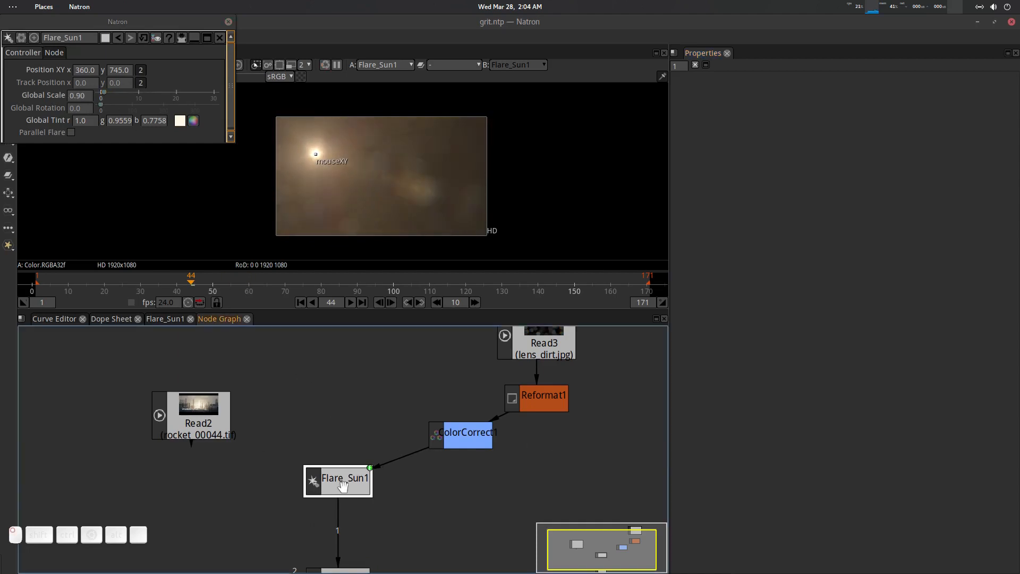
- Open the Grit node inside the Flare_Sun group and set its Thresold to 41.60 and its Brightness to 1.0
click(156, 39)
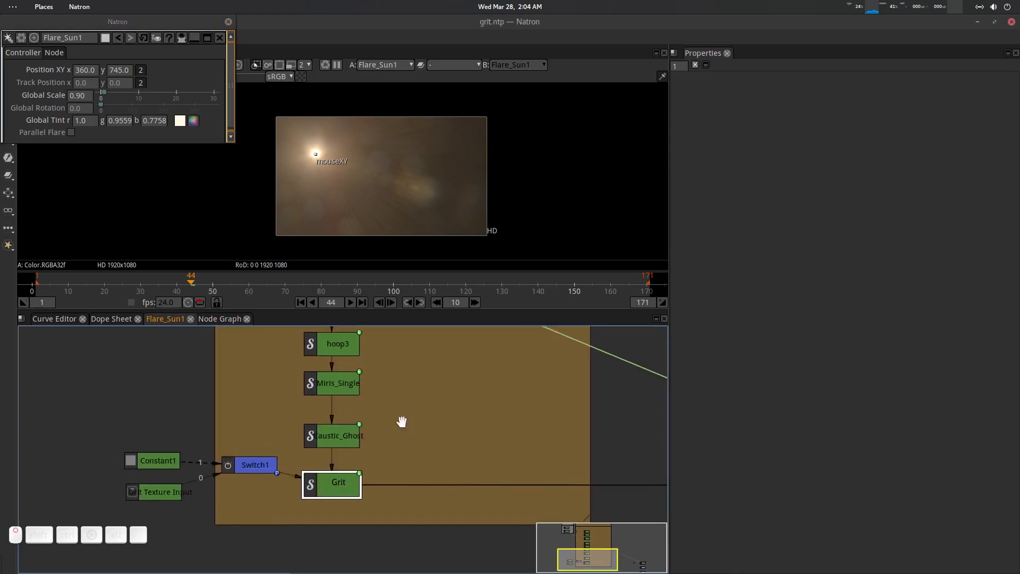
double_click(334, 482)
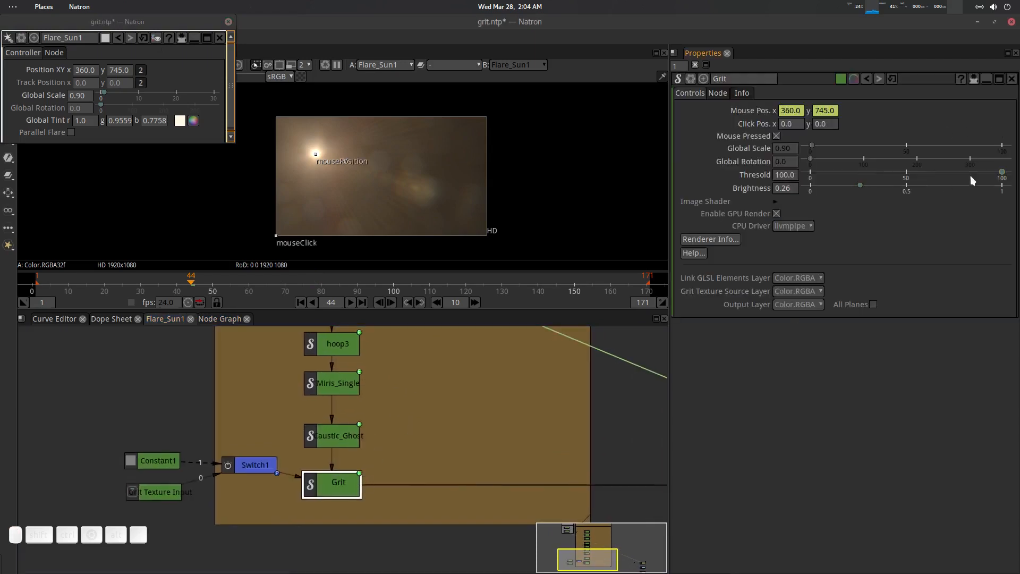
mouse_move(939, 174)
mouse_down()
mouse_move(890, 174)
mouse_move(950, 172)
mouse_up()
drag(865, 185, 889, 180)
- Try Global Scale values of 1.20 and 0.80 on the flare and settle on 1.0
drag(103, 95, 107, 96)
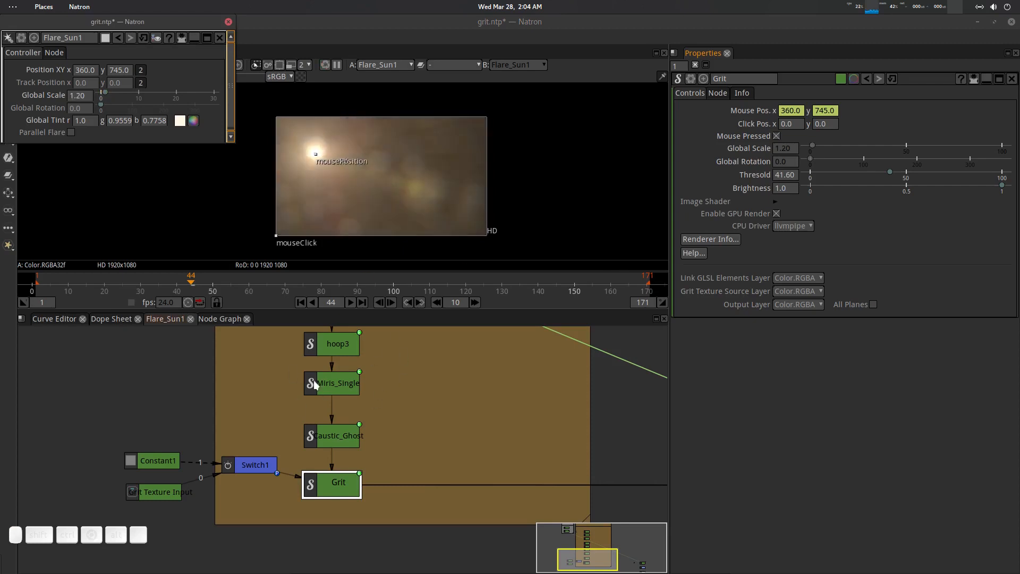
scroll(454, 359, up, 1)
scroll(414, 159, down, 1)
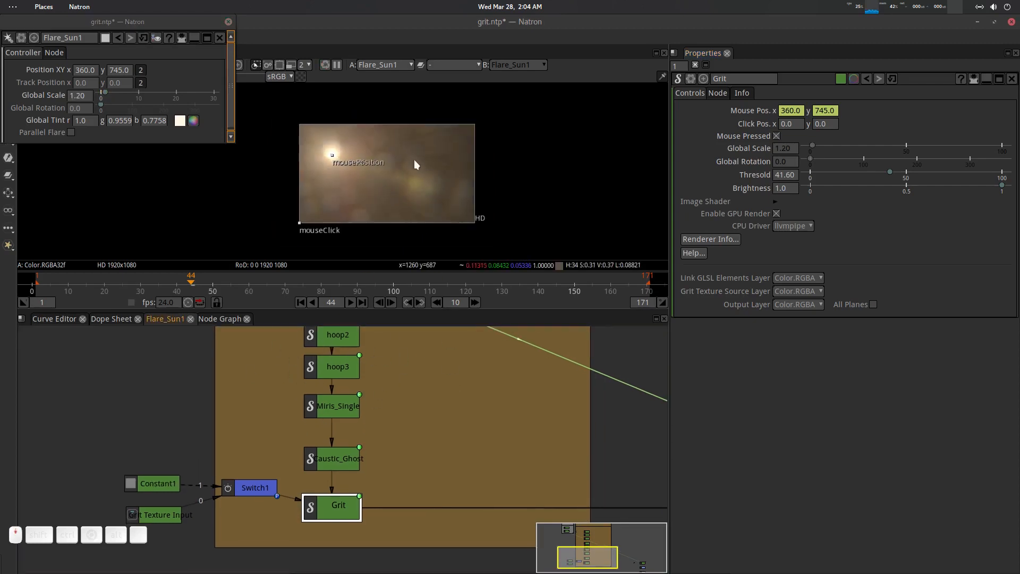
scroll(388, 171, up, 2)
scroll(387, 172, up, 1)
scroll(397, 181, down, 1)
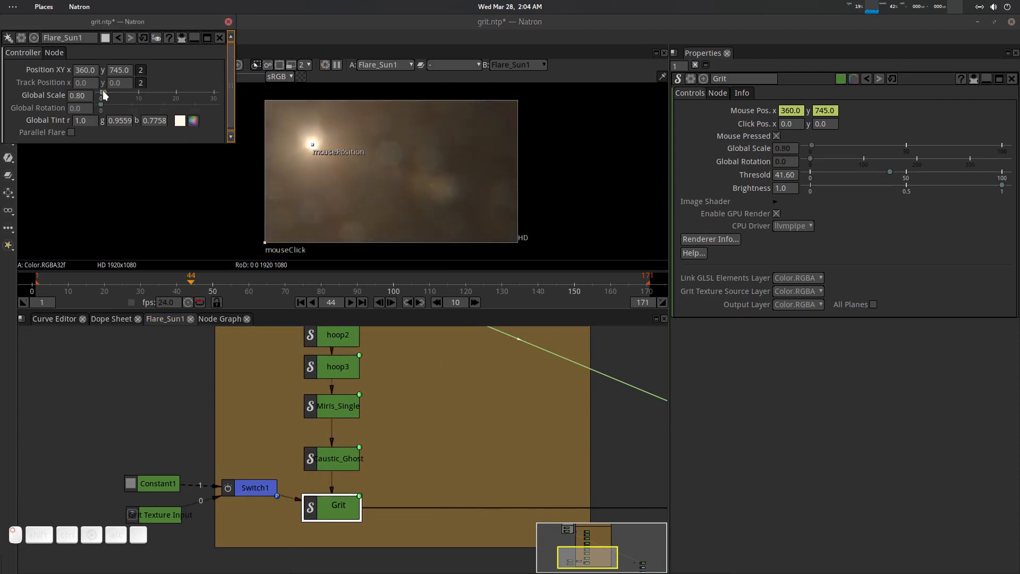
drag(106, 93, 106, 95)
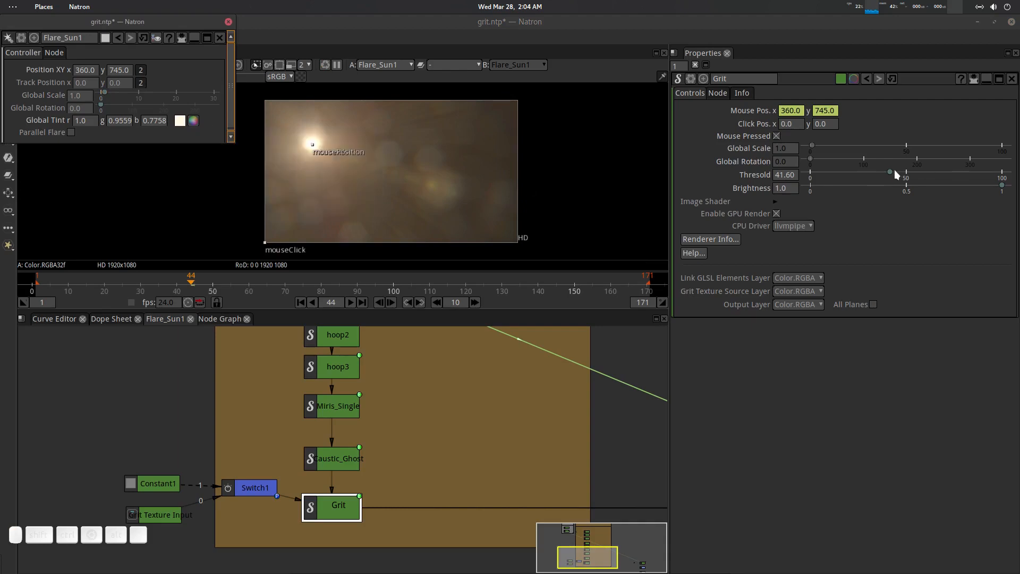
- Fine-tune the Grit node's Thresold to 43.80 and move the flare centre to the image's upper-right area, at about 1721, 824
drag(894, 171, 874, 178)
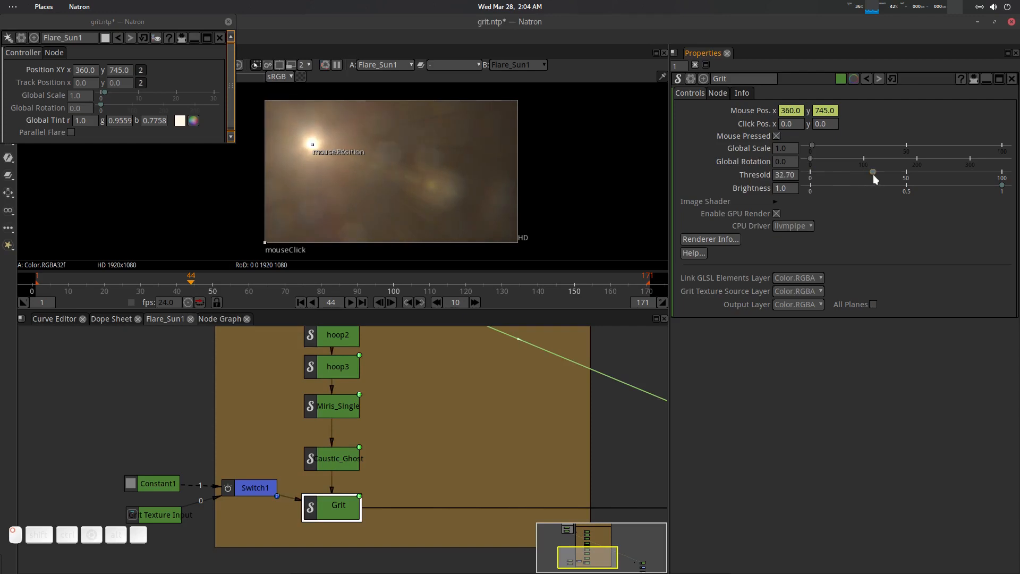
mouse_move(1003, 185)
mouse_down()
mouse_move(856, 186)
mouse_move(1008, 187)
mouse_up()
drag(873, 171, 893, 174)
drag(313, 144, 492, 134)
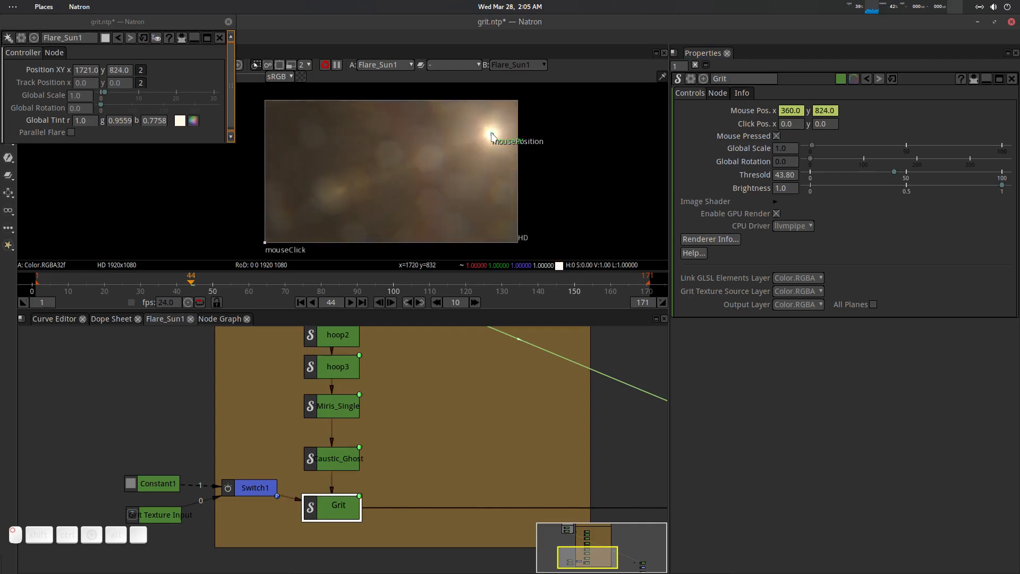
- Return to the main node graph and rearrange the nodes to leave space between Flare_Sun and the viewer
click(73, 325)
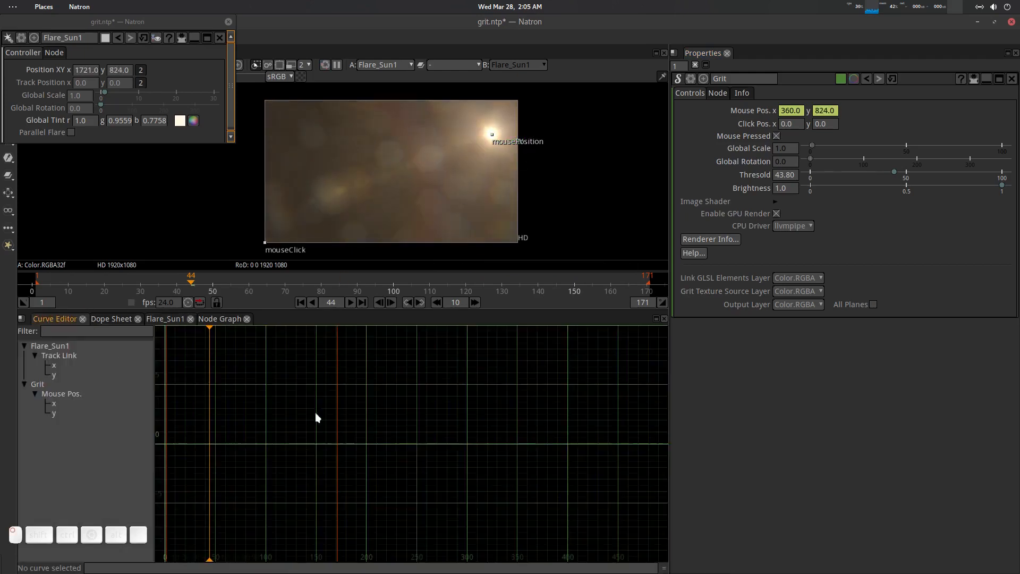
click(220, 319)
scroll(362, 386, down, 2)
drag(371, 394, 408, 418)
drag(270, 430, 258, 384)
drag(372, 476, 376, 443)
drag(372, 544, 373, 564)
- Add a Merge node viewing the rocket footage as input B with Flare_Sun as input A, using the plus operation
key(m)
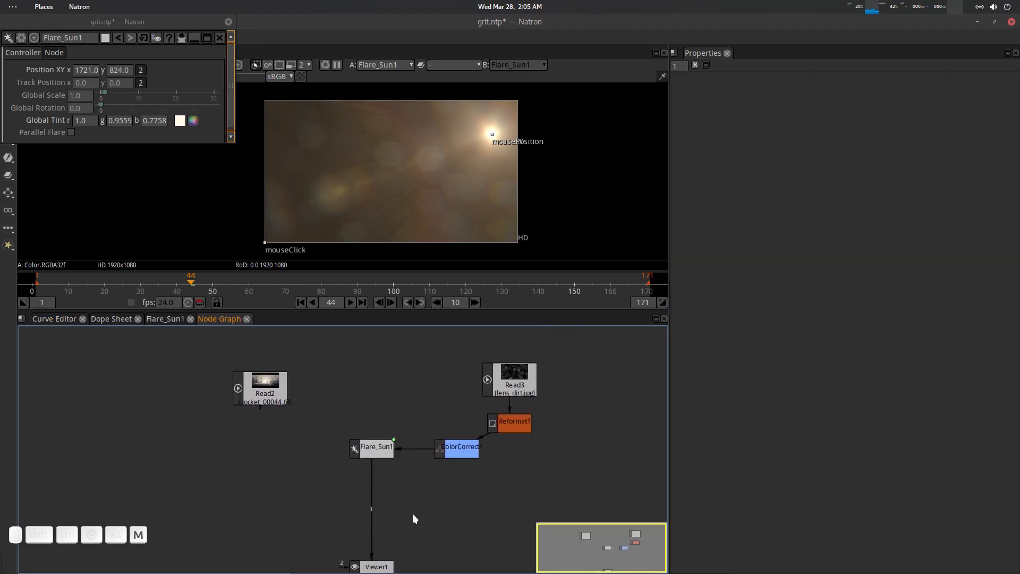
drag(431, 500, 267, 418)
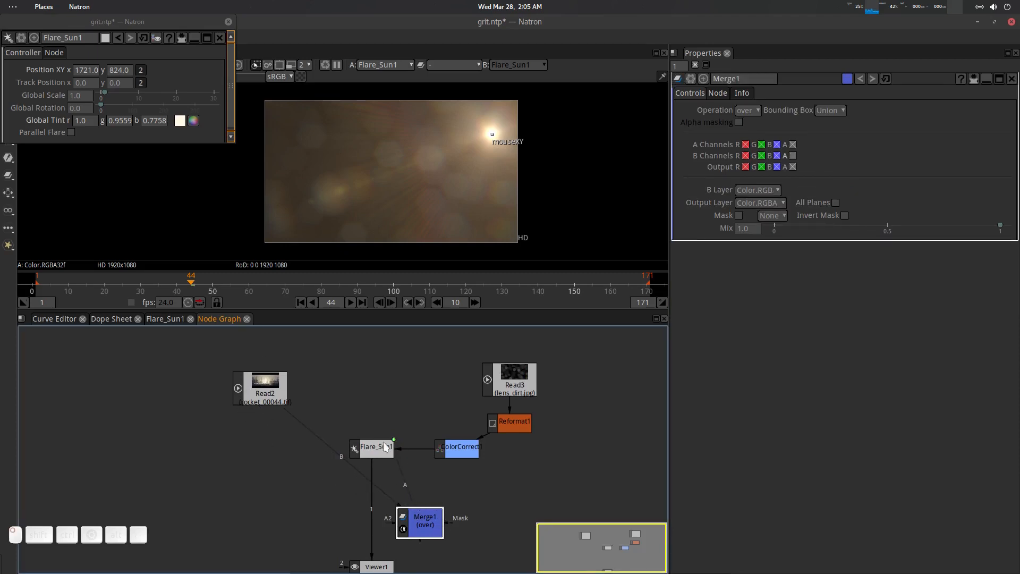
drag(385, 446, 386, 447)
drag(427, 522, 423, 515)
key(1)
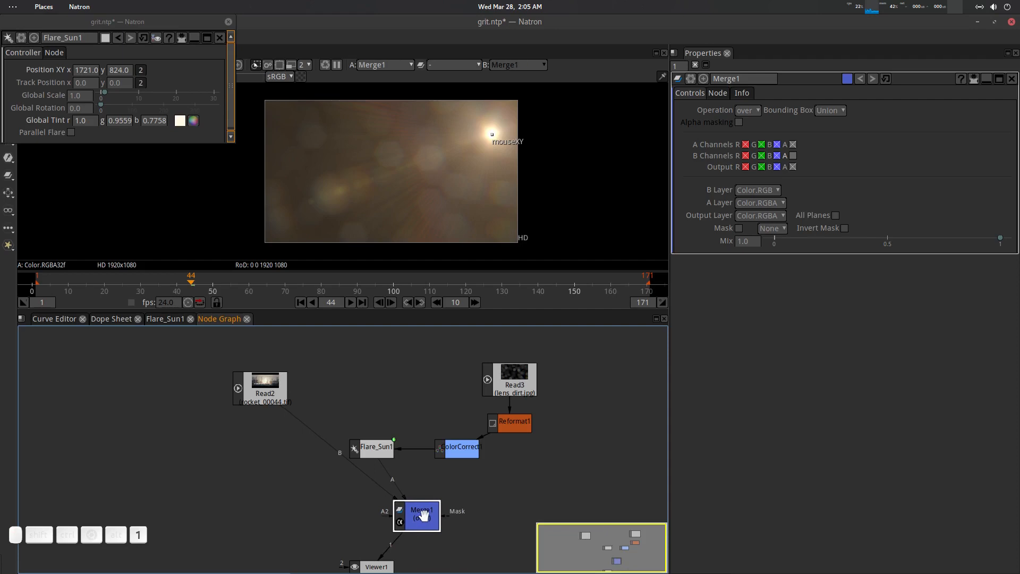
click(754, 110)
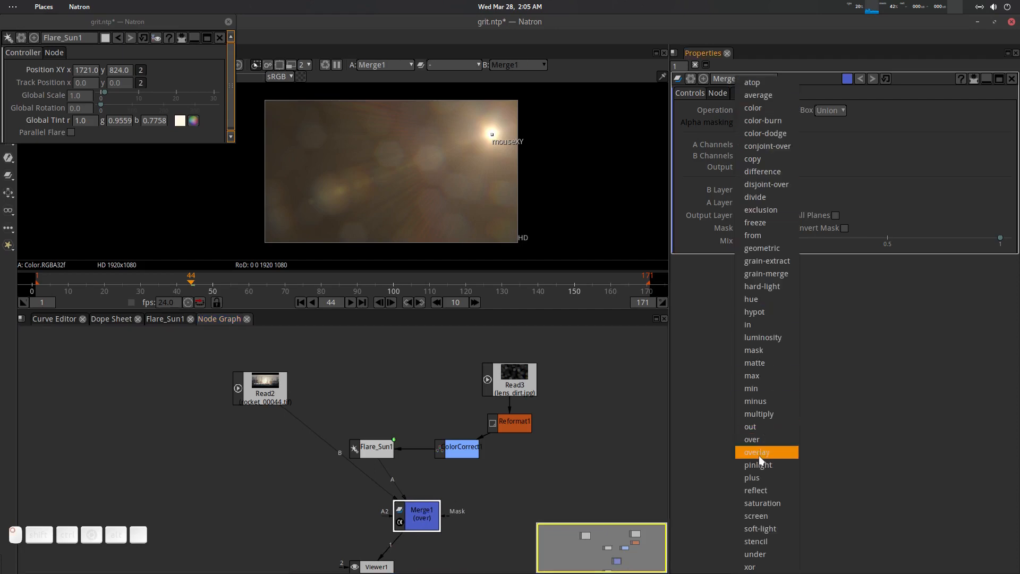
click(763, 476)
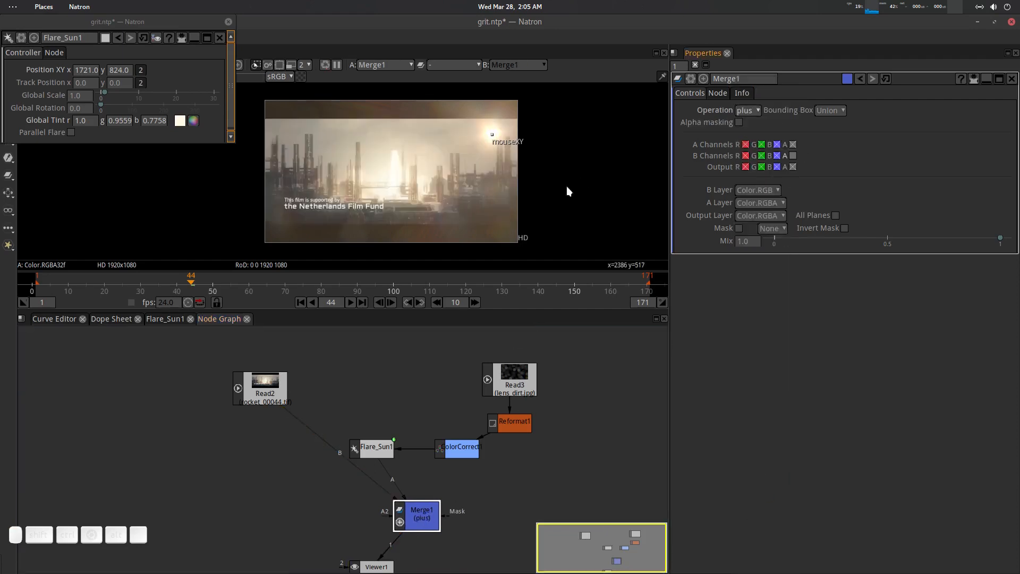
- Place the flare over the bright glow in the footage at about 983, 670 and set its Global Scale to 0.50
drag(498, 137, 395, 171)
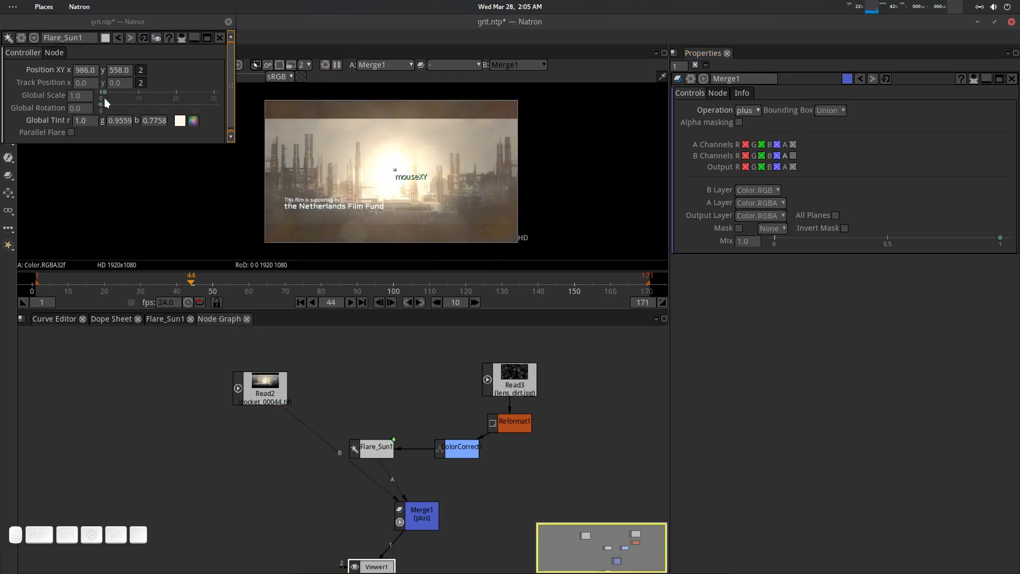
drag(105, 95, 104, 96)
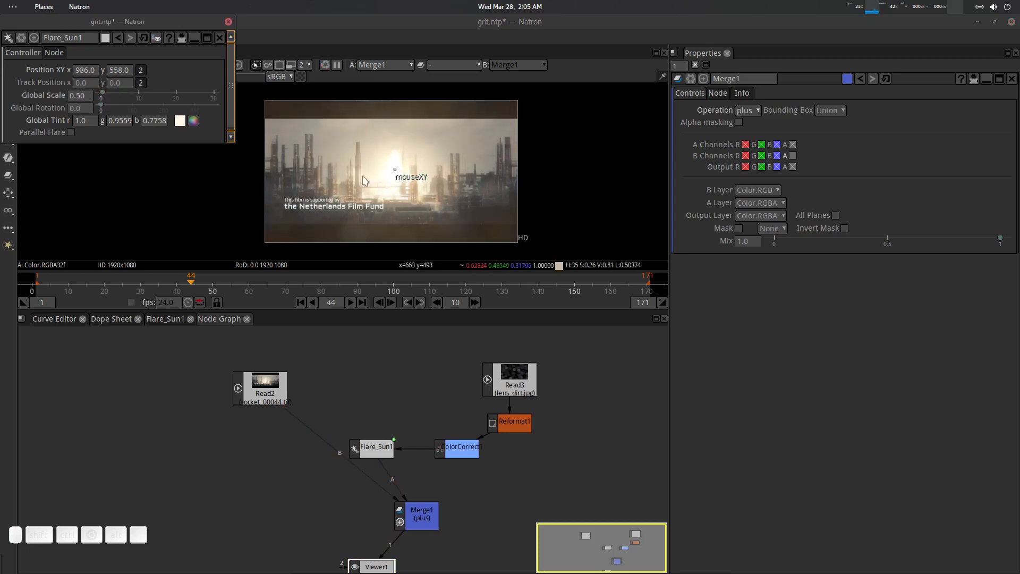
mouse_move(395, 170)
mouse_down()
mouse_move(399, 194)
mouse_move(396, 154)
mouse_up()
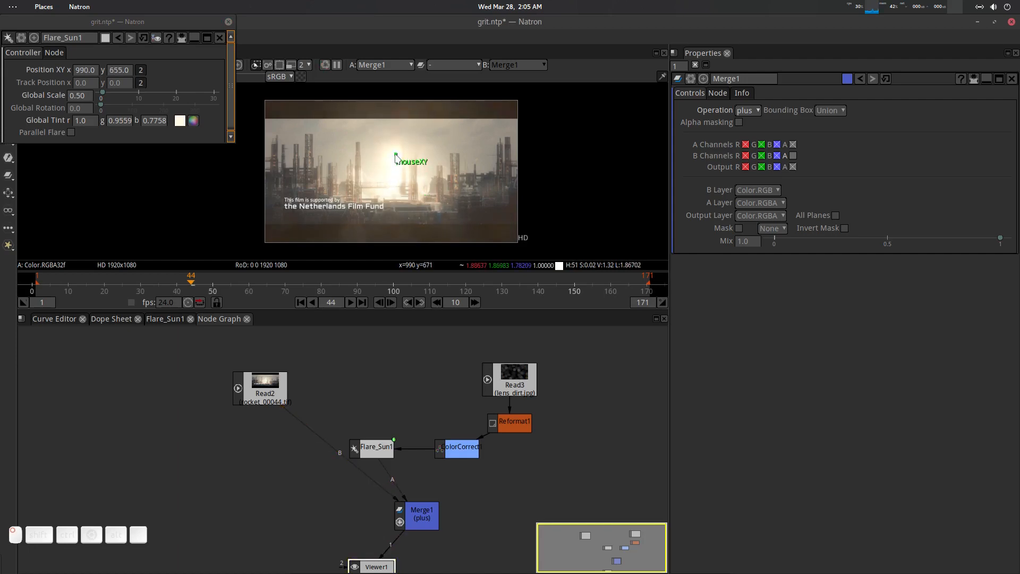
scroll(395, 154, up, 2)
scroll(432, 160, down, 3)
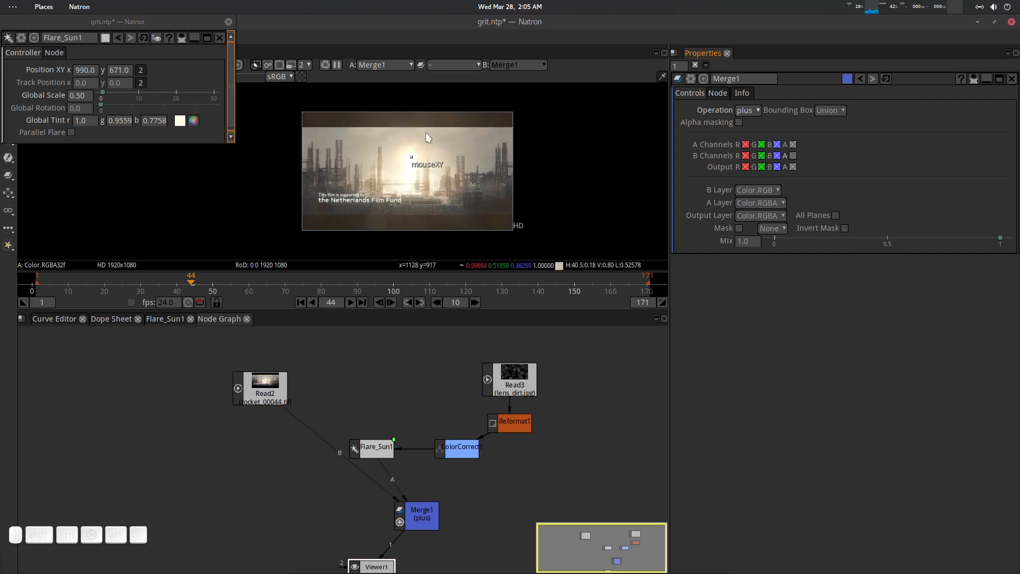
scroll(425, 162, up, 2)
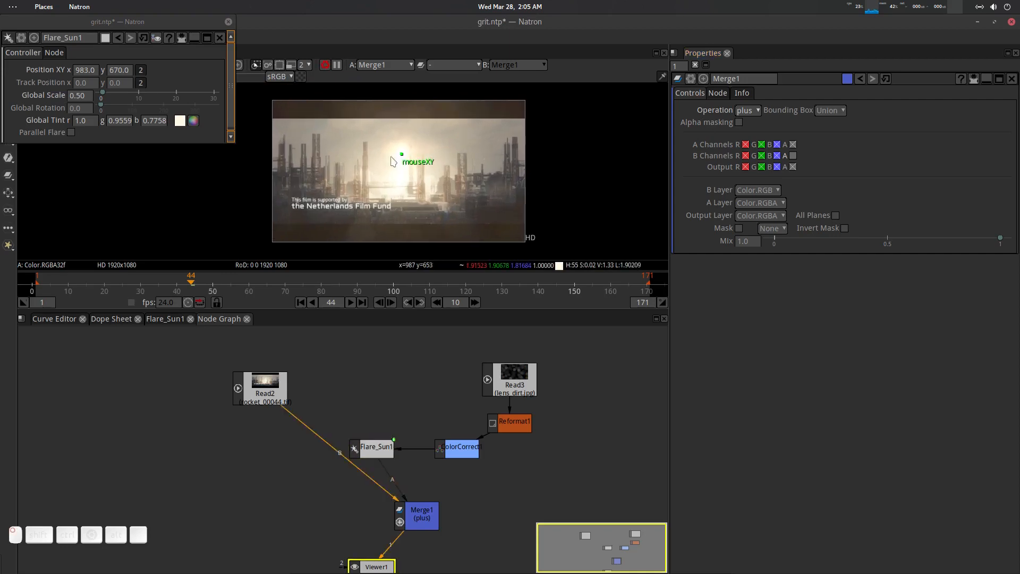
- Change the flare's Global Tint to a more saturated yellow
click(180, 120)
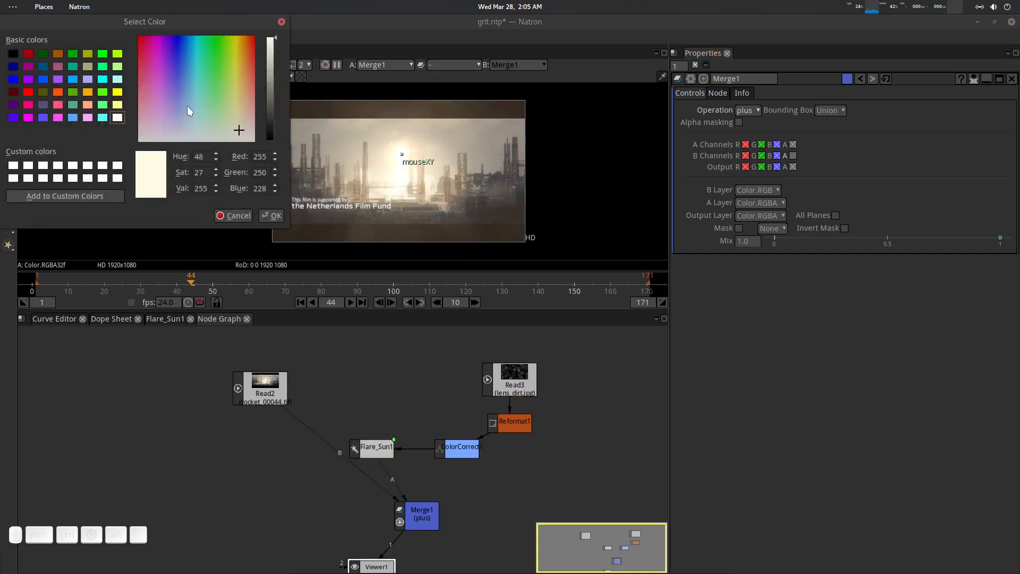
drag(187, 111, 236, 77)
click(277, 215)
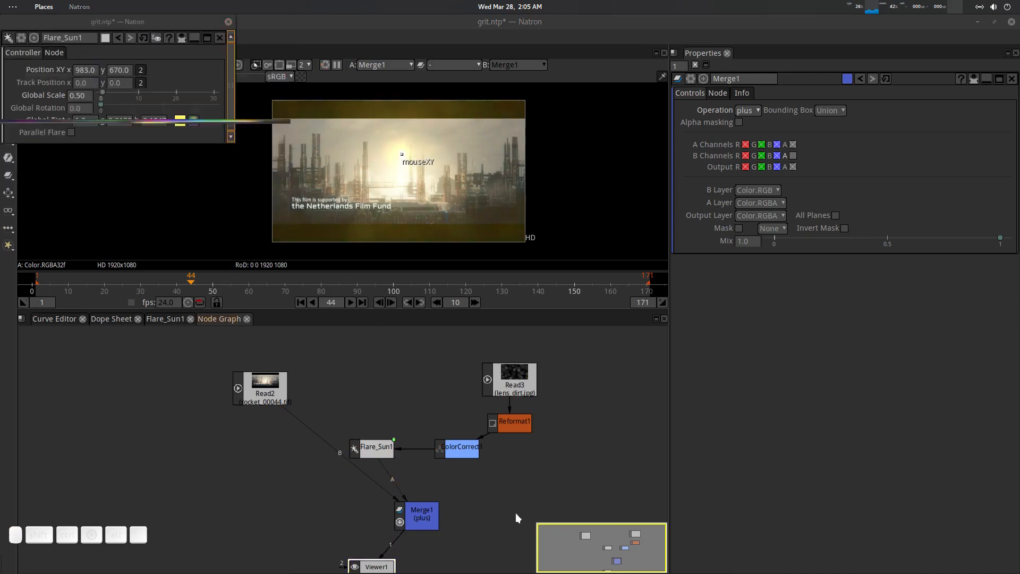
- In ColorCorrect1, set the master Gamma to 3.070 and the Contrast to 2.380
click(462, 452)
drag(819, 159, 888, 158)
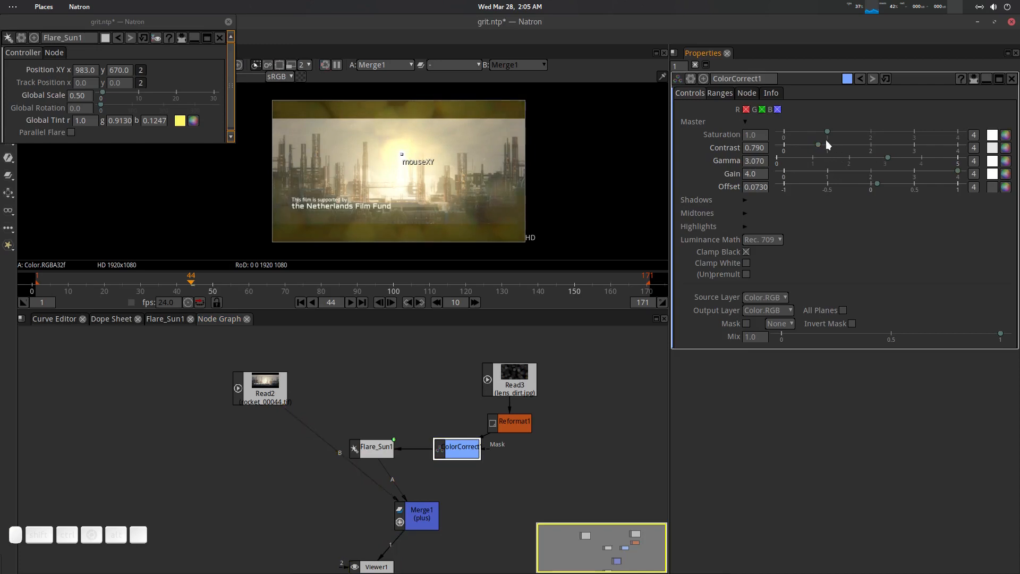
drag(821, 144, 886, 143)
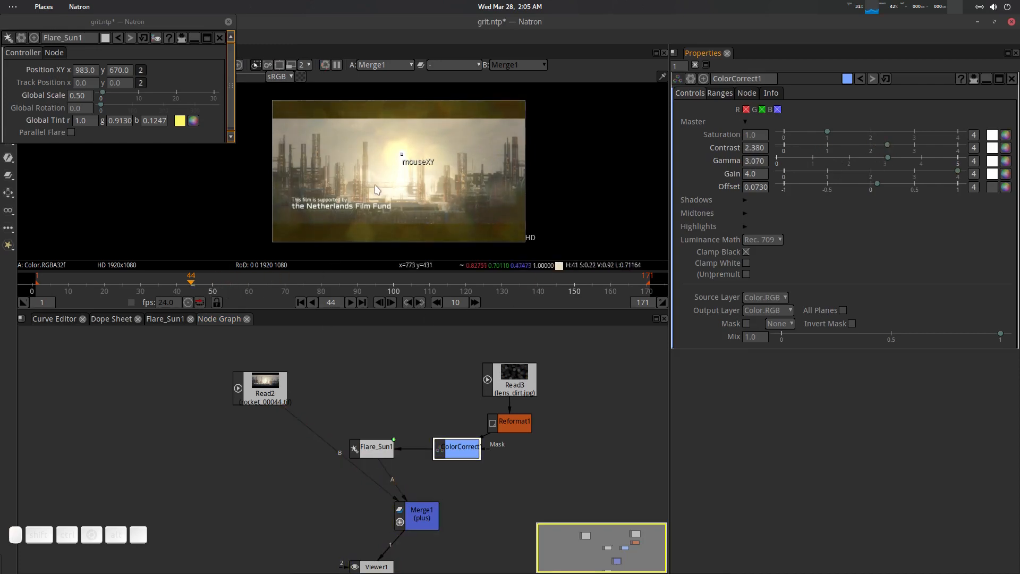
- At frame 1, place the flare at about 979, 561 and set keyframes for its Global Scale and Position
drag(402, 154, 407, 194)
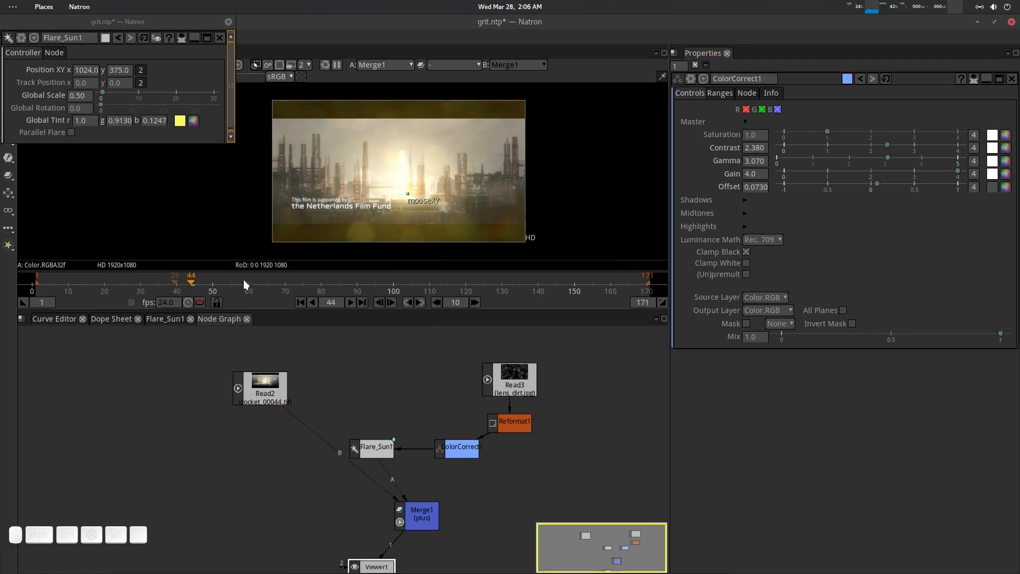
click(301, 302)
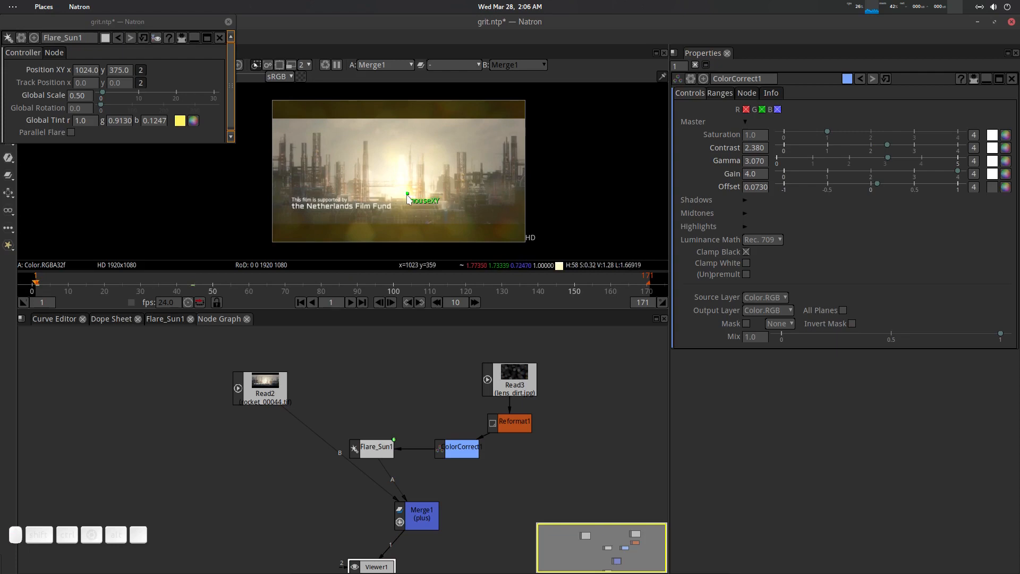
drag(407, 195, 402, 168)
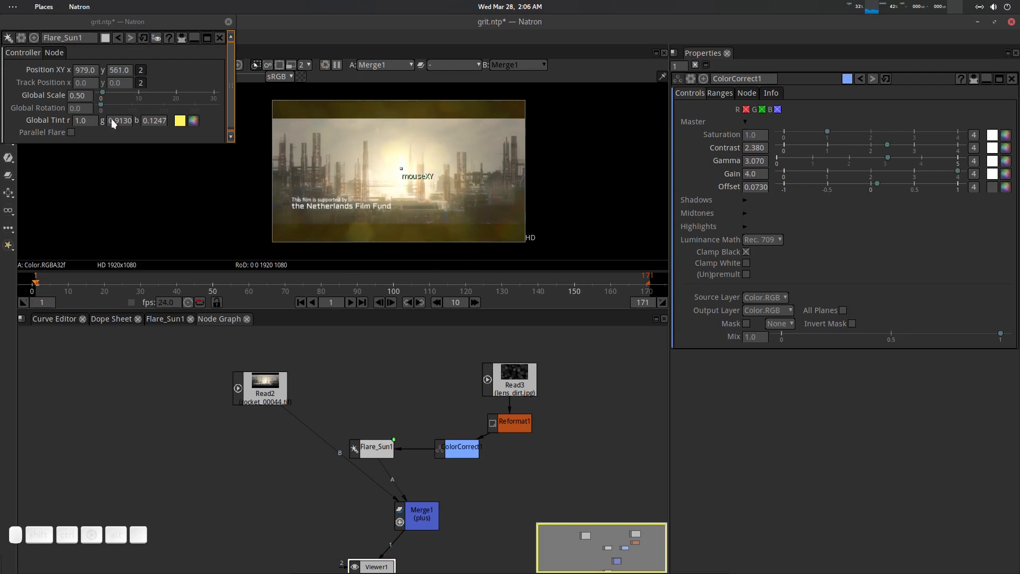
right_click(52, 93)
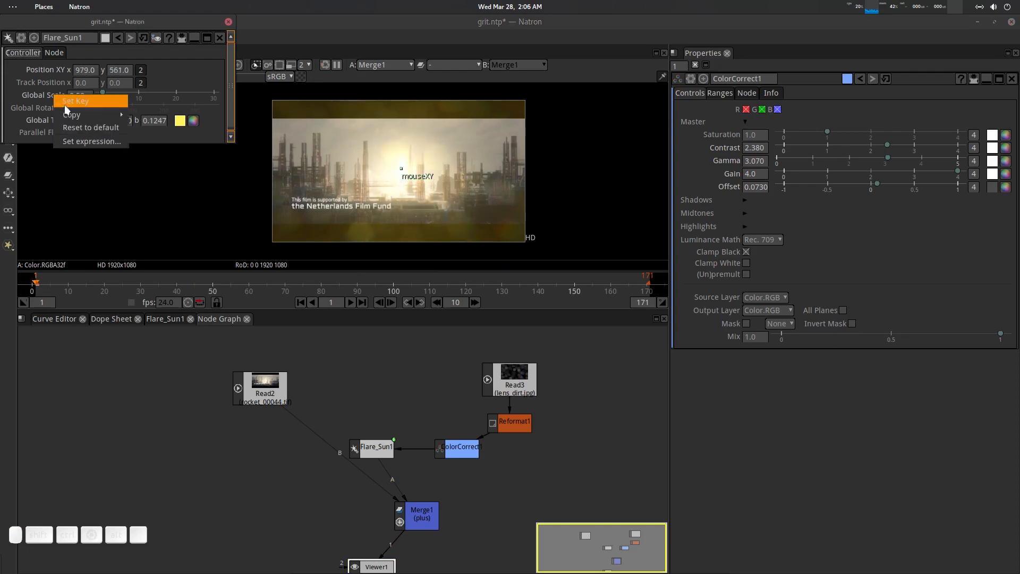
click(74, 100)
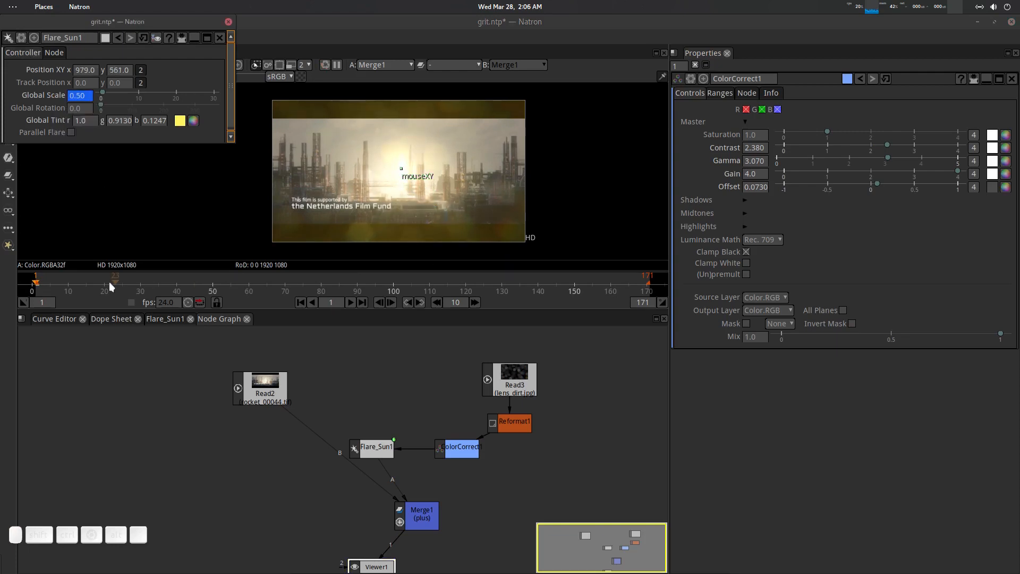
right_click(51, 71)
click(73, 75)
- At frame 169, move the flare to about 995, 678 and set its Global Scale to 1.90
drag(66, 277, 530, 274)
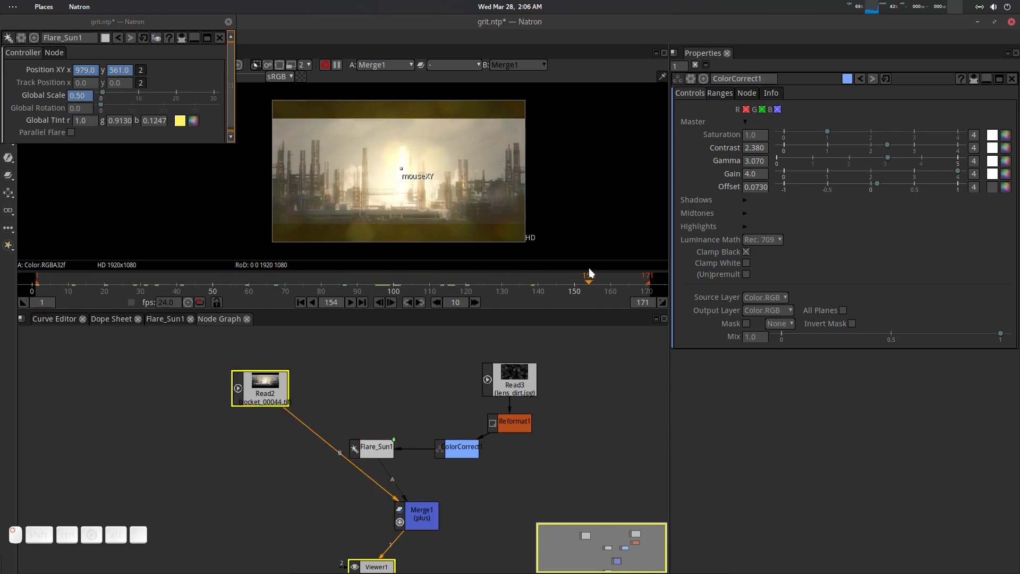
drag(635, 276, 643, 276)
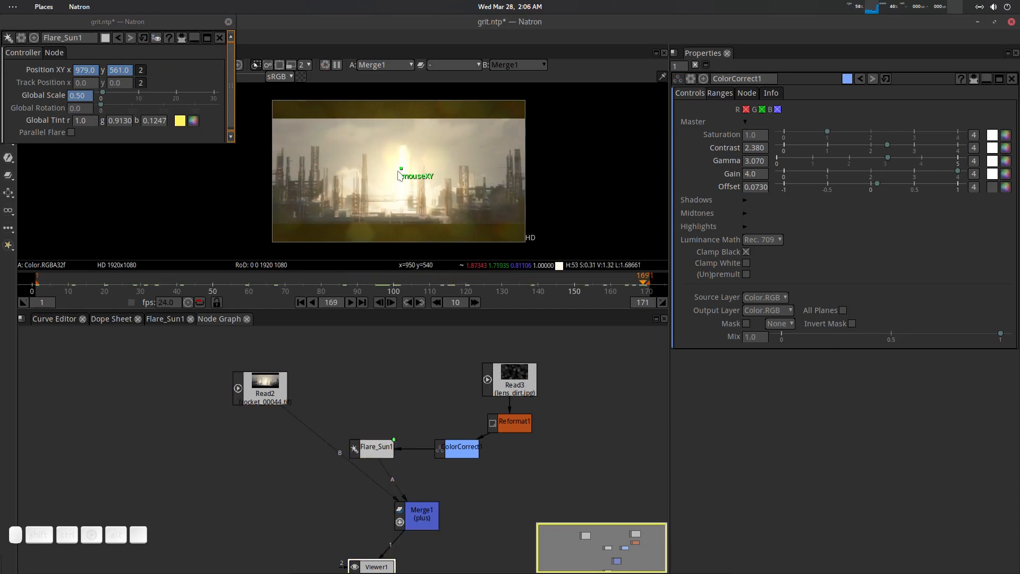
drag(402, 167, 403, 153)
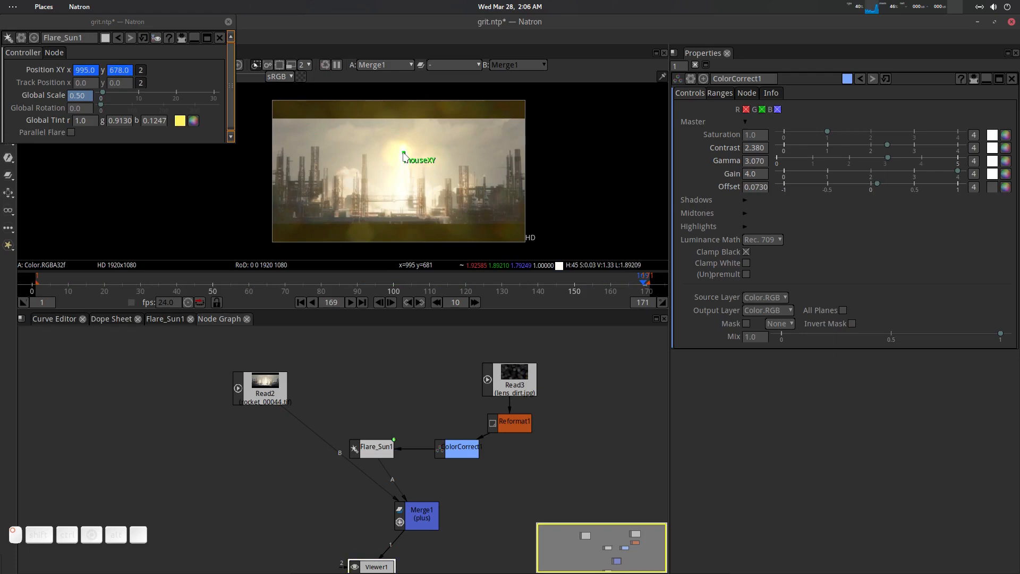
drag(105, 95, 109, 96)
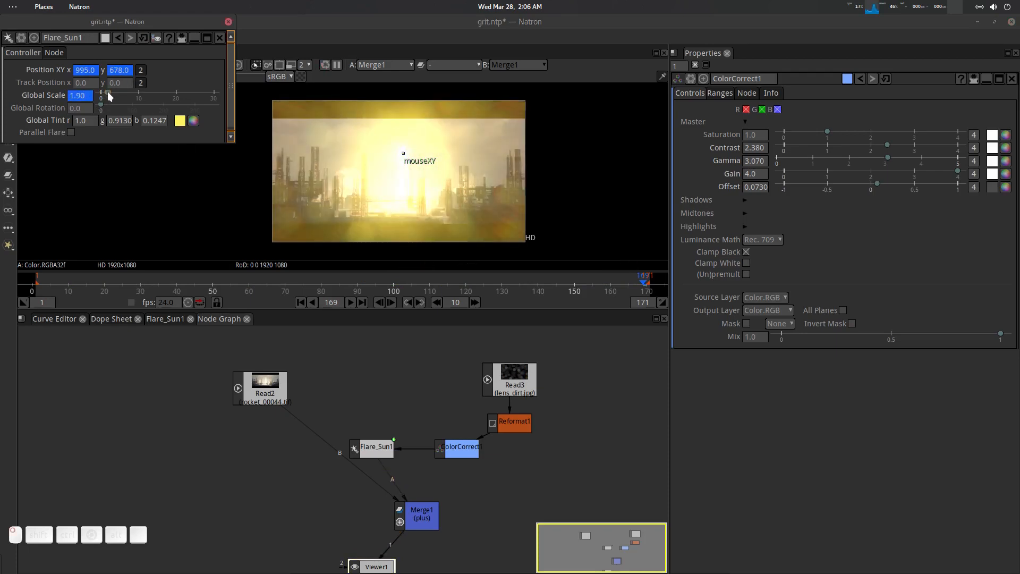
- Change the flare's Global Tint to blue, RGB 70, 129, 255
click(193, 121)
click(186, 66)
click(182, 65)
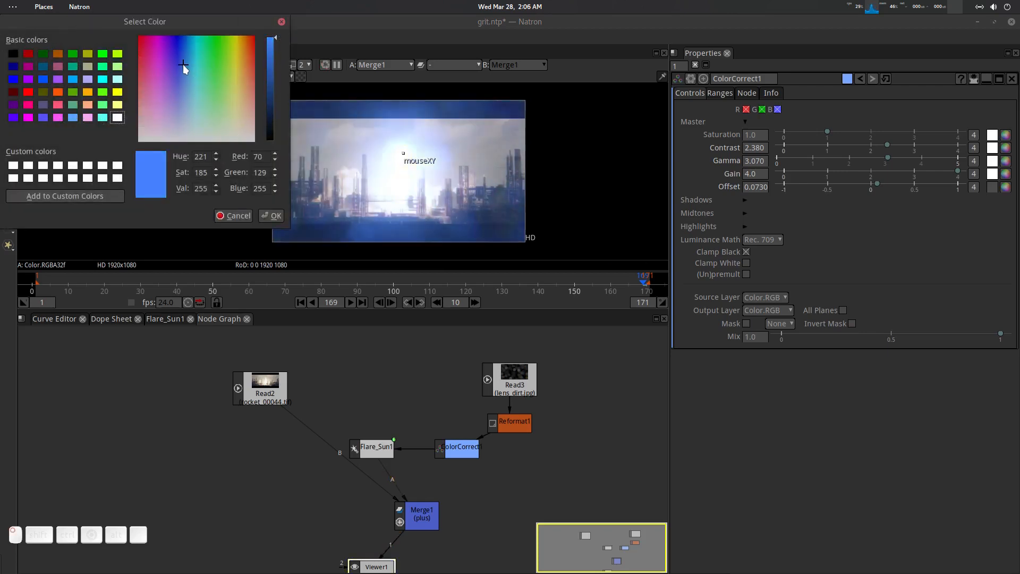
click(267, 213)
key(Return)
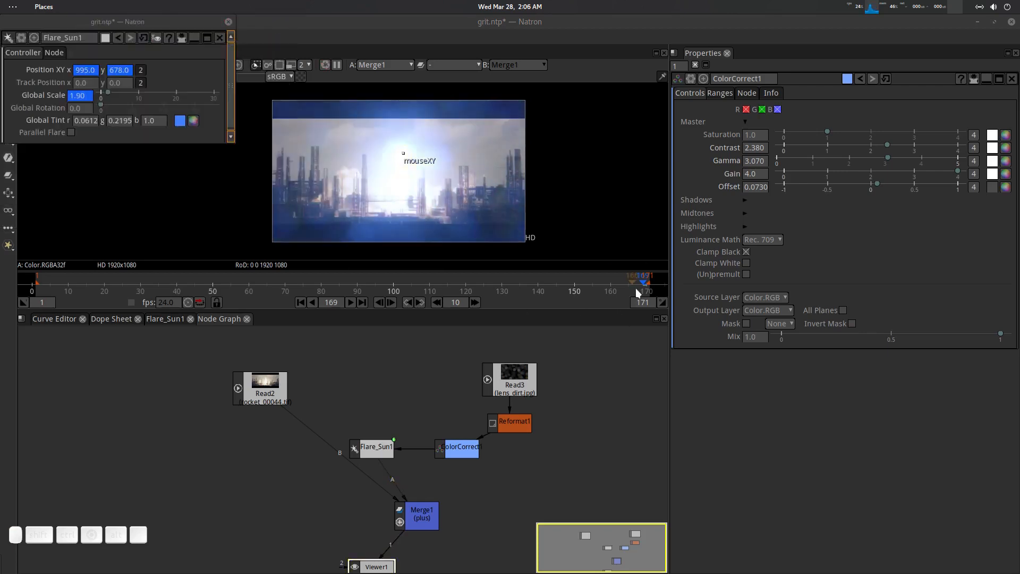
- At frame 1, keyframe the flare's Global Tint and set it to yellow-green, RGB 211, 255, 107
drag(643, 281, 32, 322)
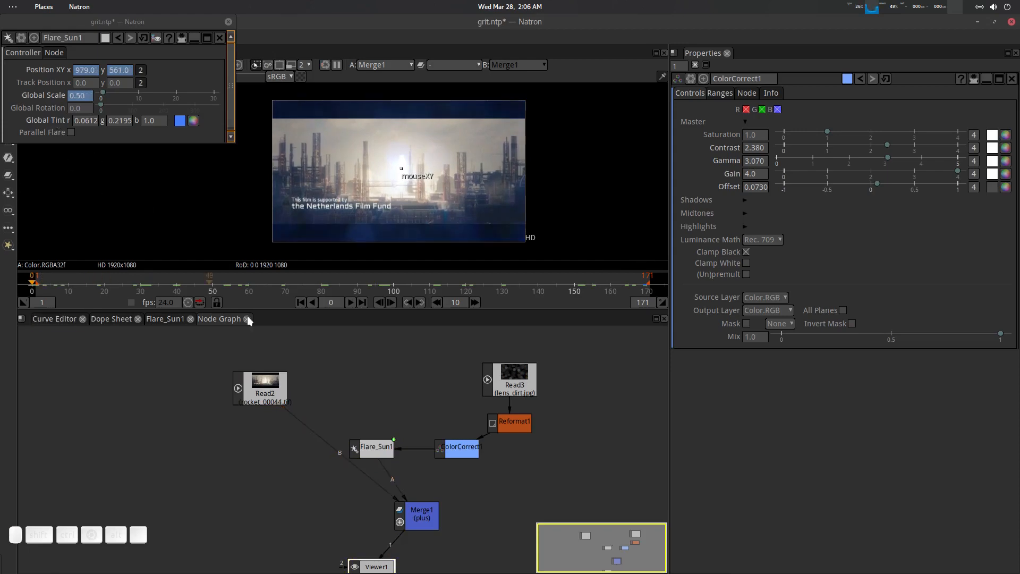
click(300, 301)
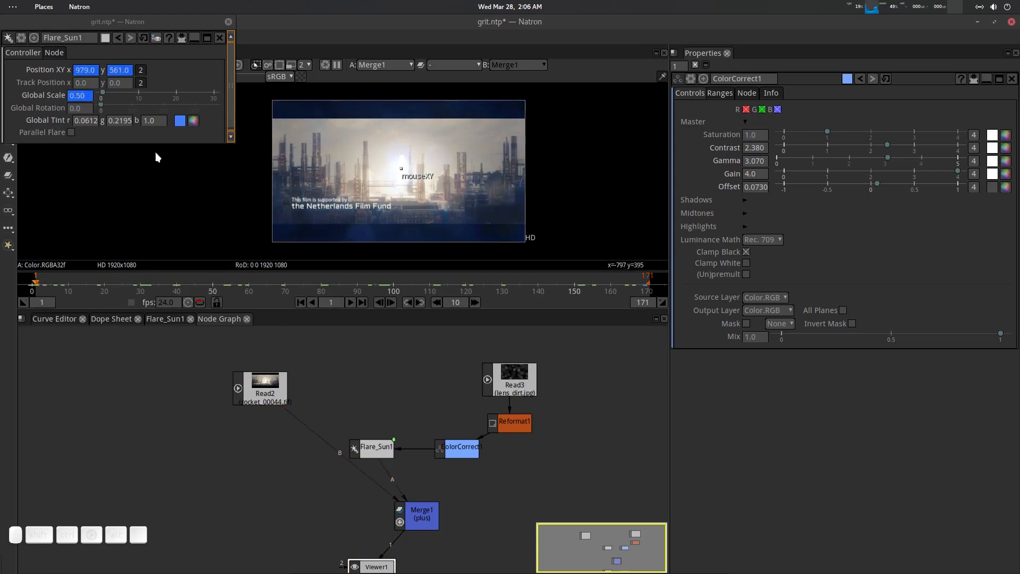
right_click(60, 121)
click(75, 125)
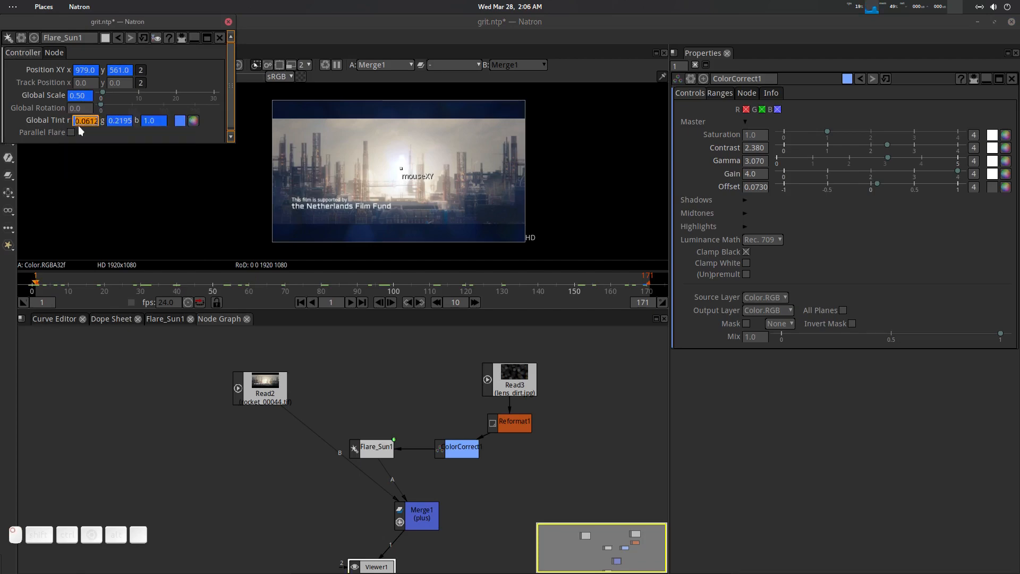
click(192, 121)
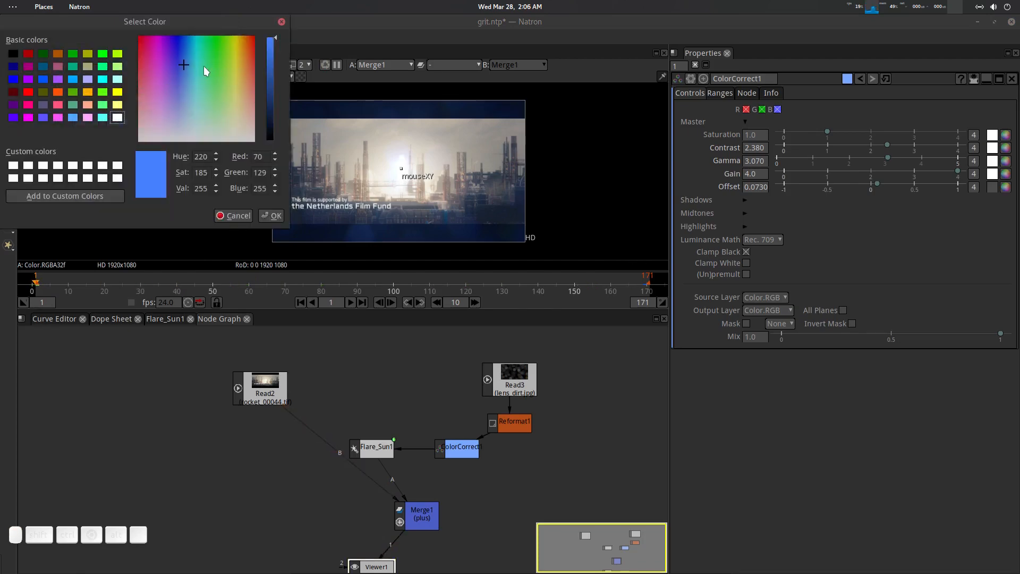
drag(203, 66, 231, 81)
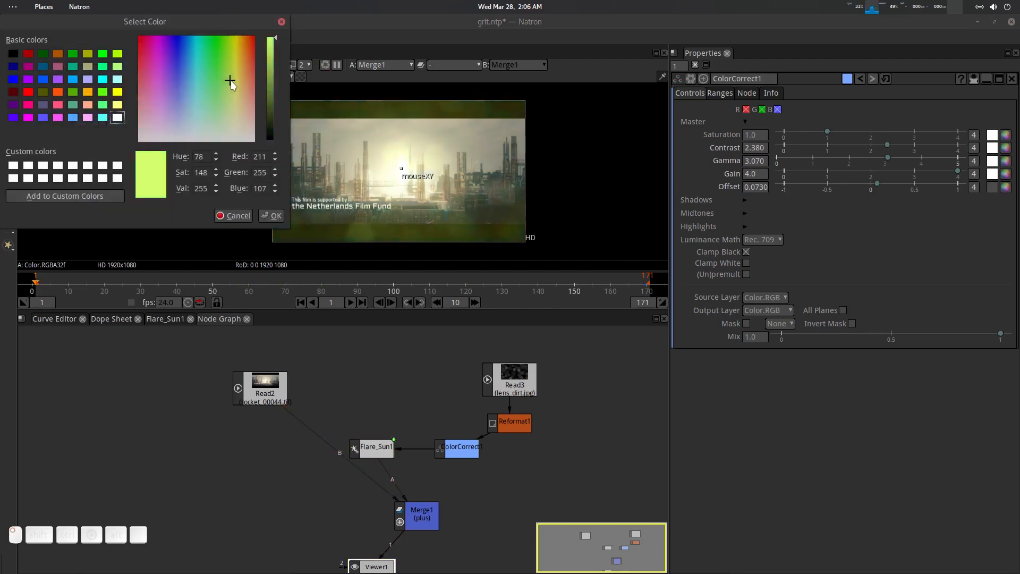
click(272, 216)
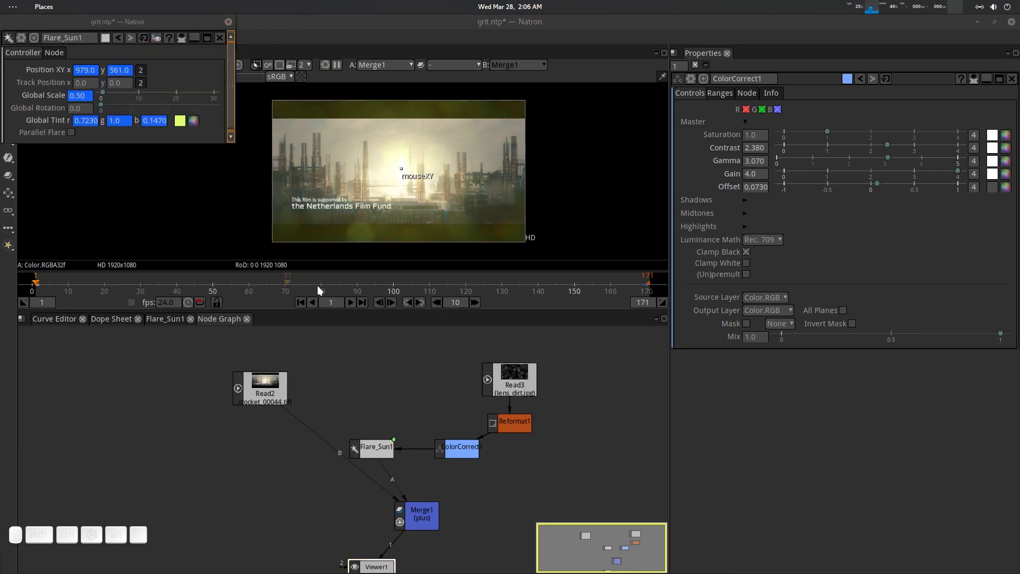
- At frame 169, set the flare's Global Tint to pale cyan, RGB 203, 251, 255
click(644, 280)
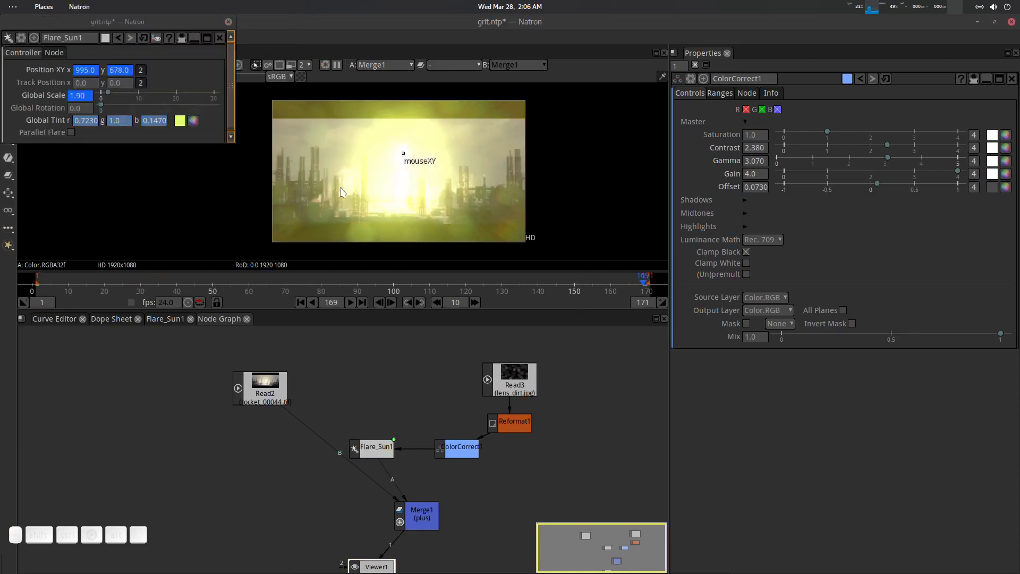
click(194, 120)
drag(170, 56, 194, 120)
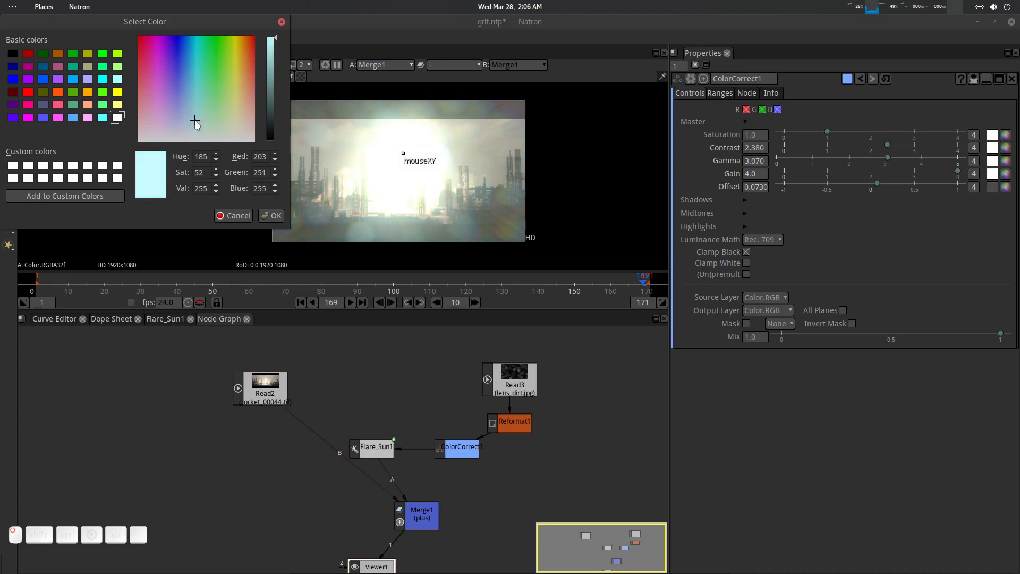
click(274, 215)
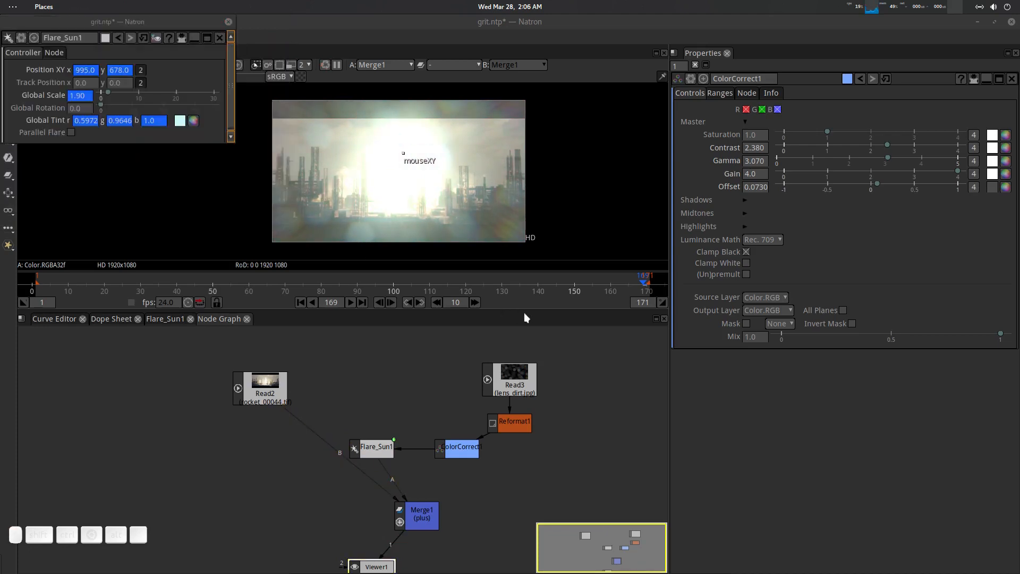
- Move the floating Flare_Sun1 properties window over the node graph and play the animation from frame 1
drag(269, 273, 86, 281)
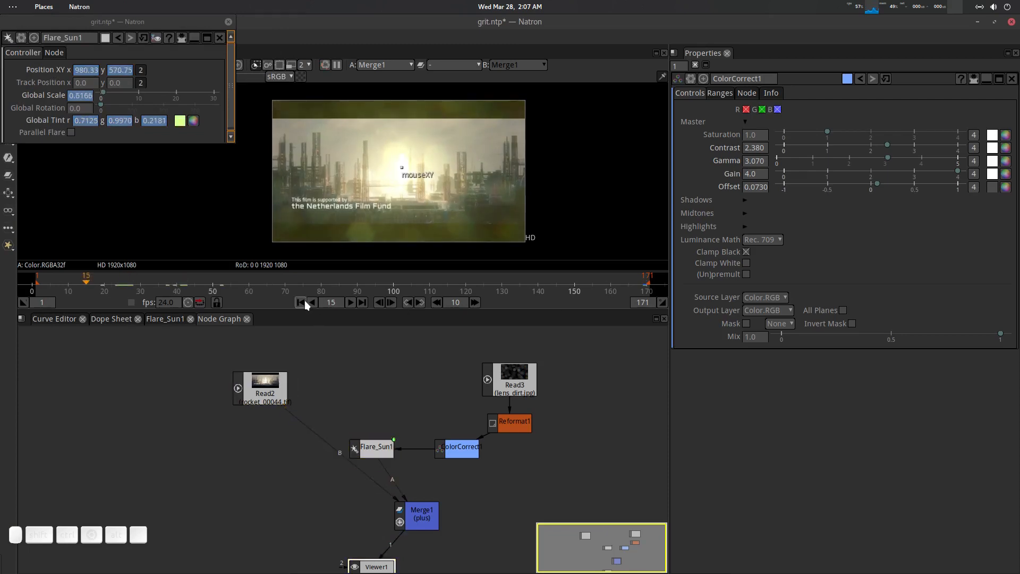
click(301, 302)
drag(197, 20, 295, 420)
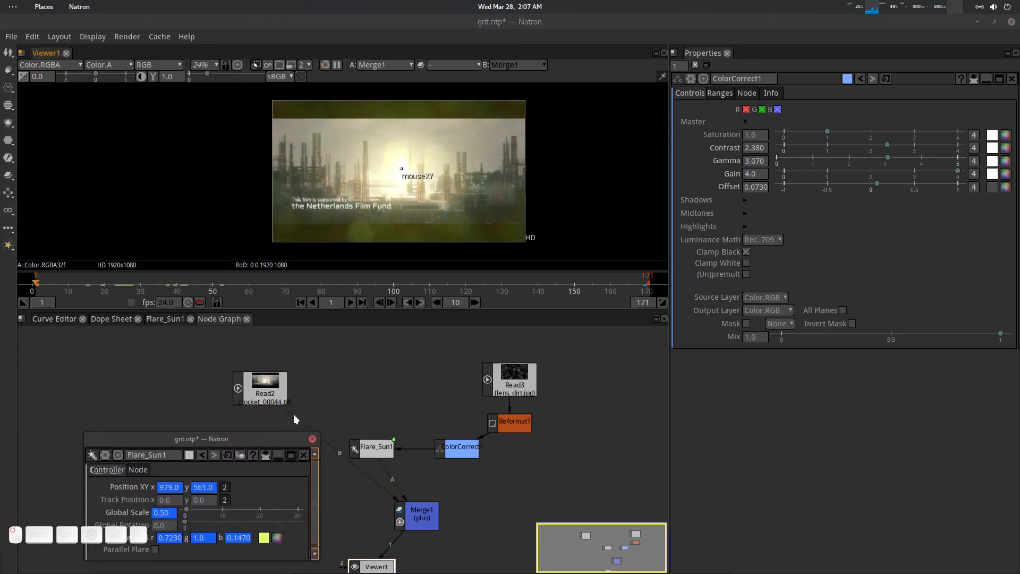
click(352, 302)
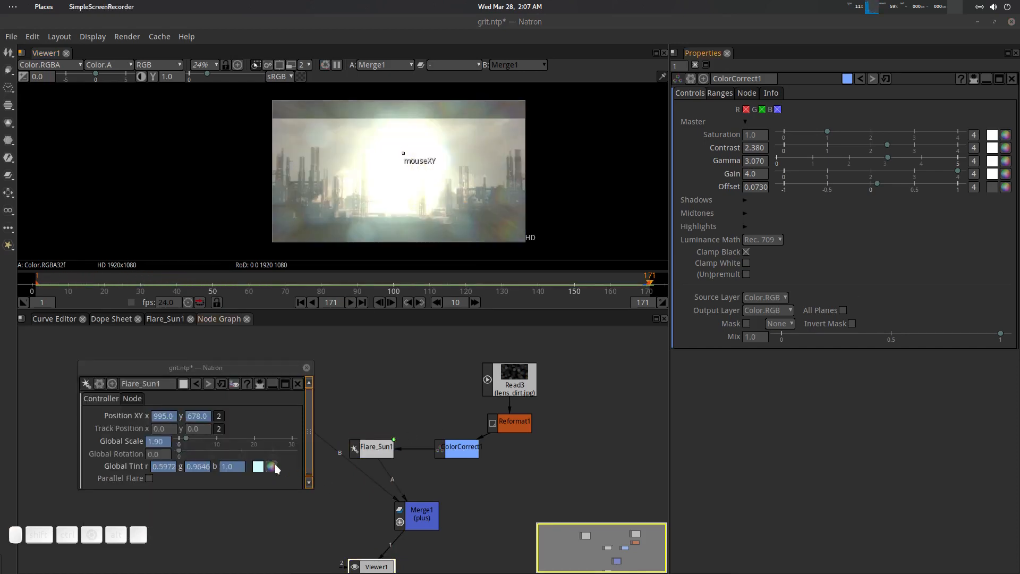
- At frame 171, set the flare's Global Tint to blue-violet, about 0.1682, 0.2622, 1.0
click(275, 463)
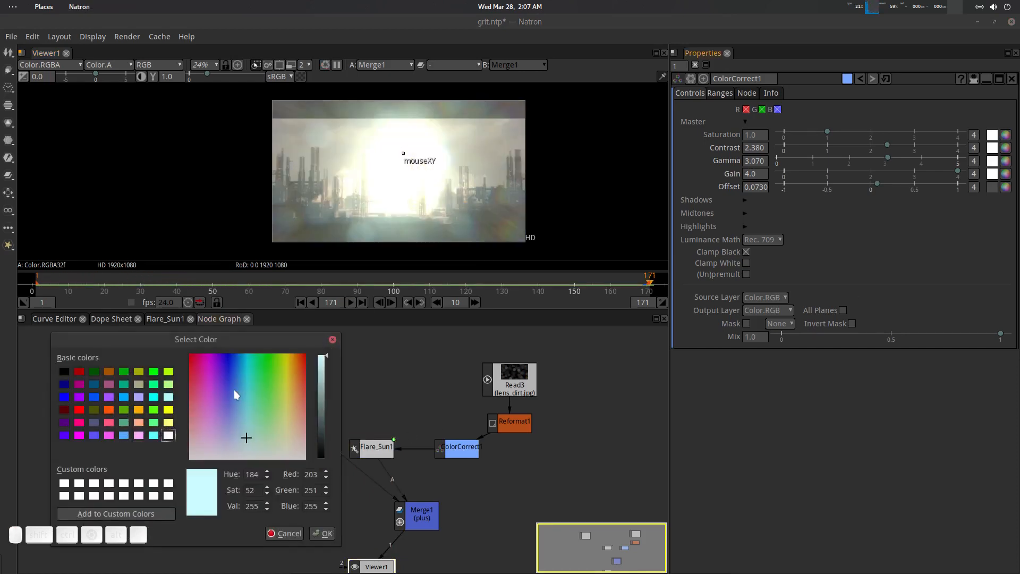
mouse_move(234, 390)
mouse_down()
mouse_move(224, 387)
mouse_move(231, 400)
mouse_up()
click(321, 533)
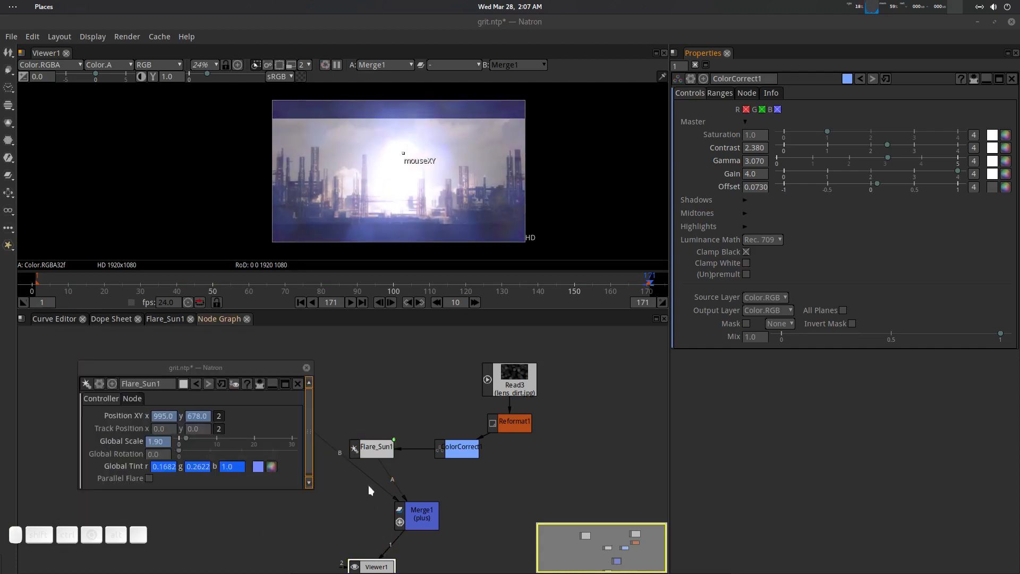
- Play the flare animation from frame 1 with the viewer overlays turned off
click(311, 302)
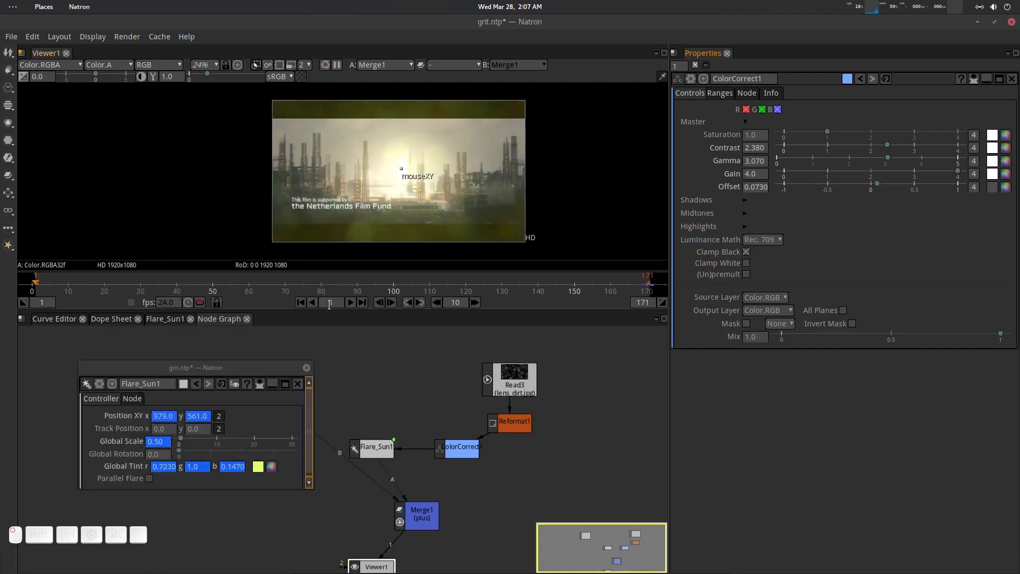
click(349, 302)
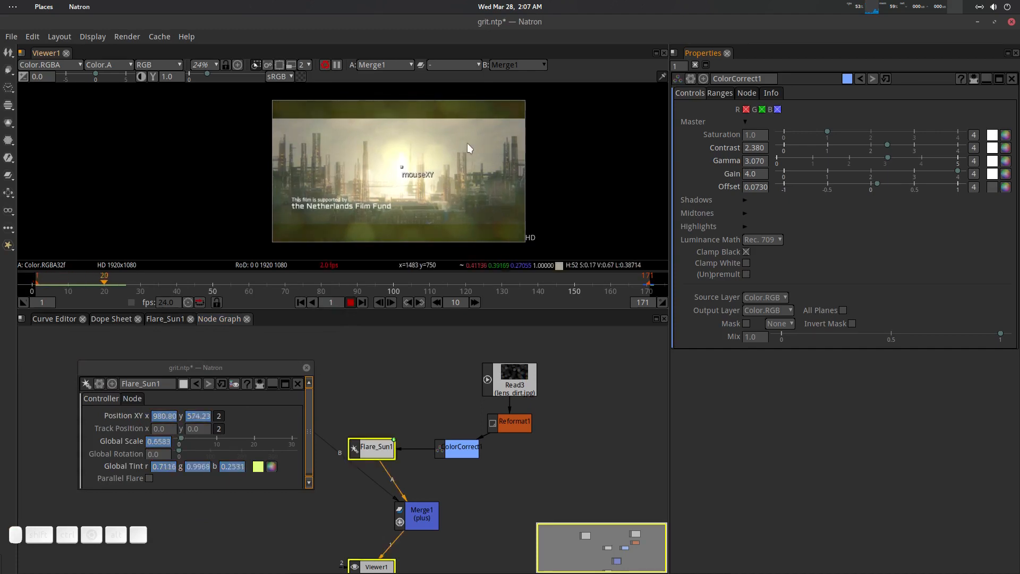
key(o)
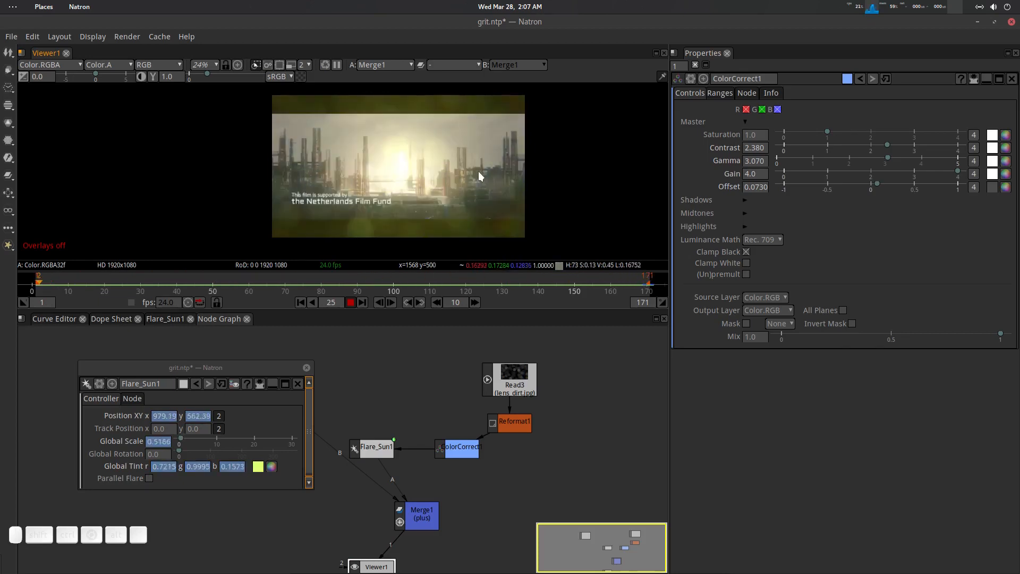
- Set the Global Tint keyframe at frame 169 to Smooth interpolation in all dimensions and go to the last frame
drag(394, 283, 645, 279)
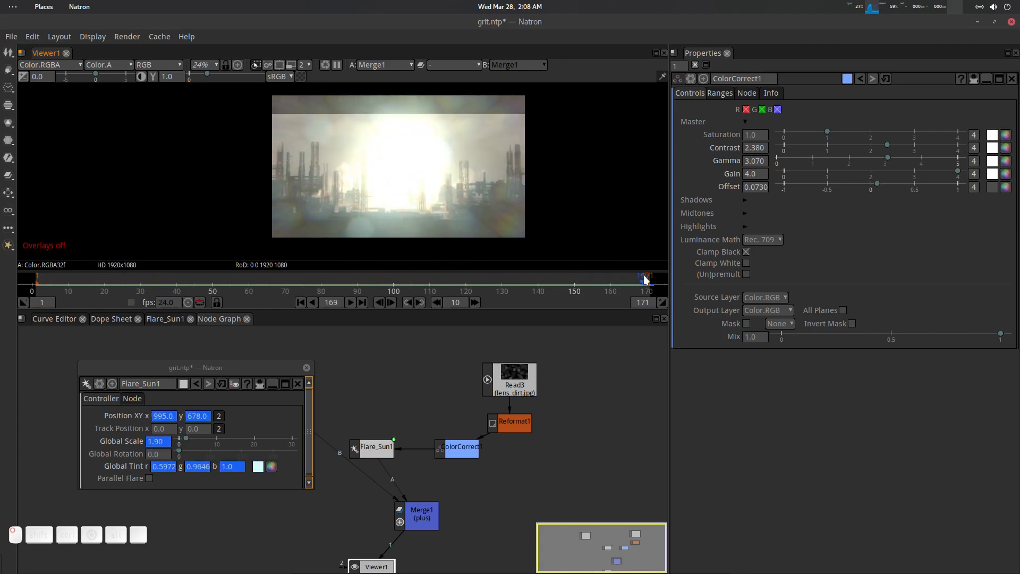
right_click(143, 464)
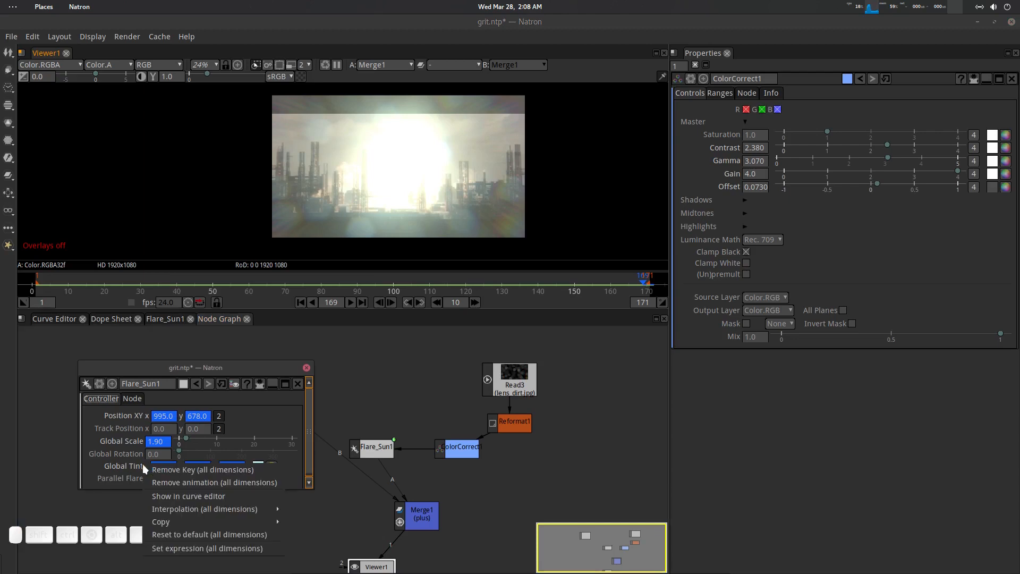
mouse_move(186, 512)
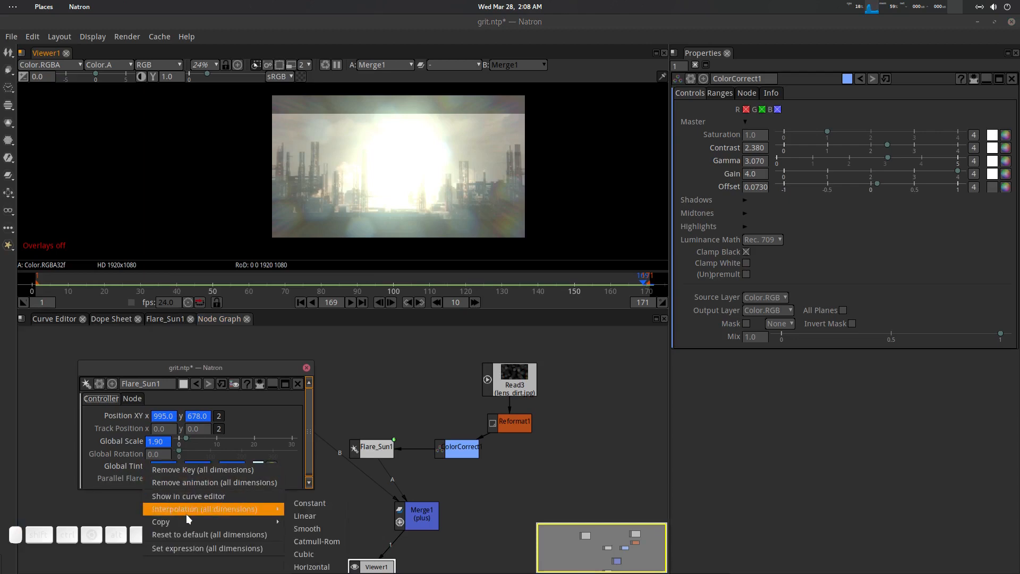
click(312, 529)
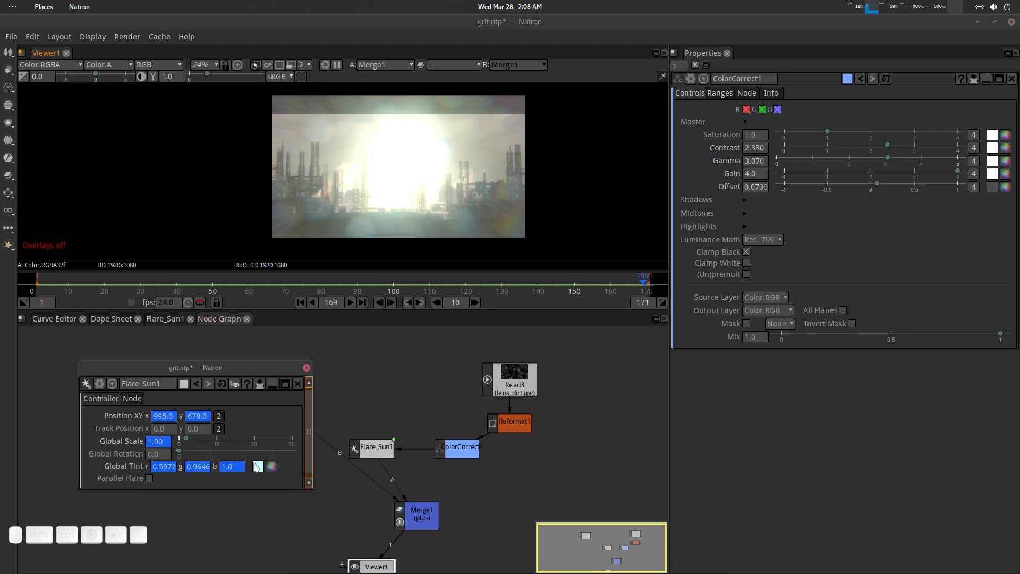
click(362, 302)
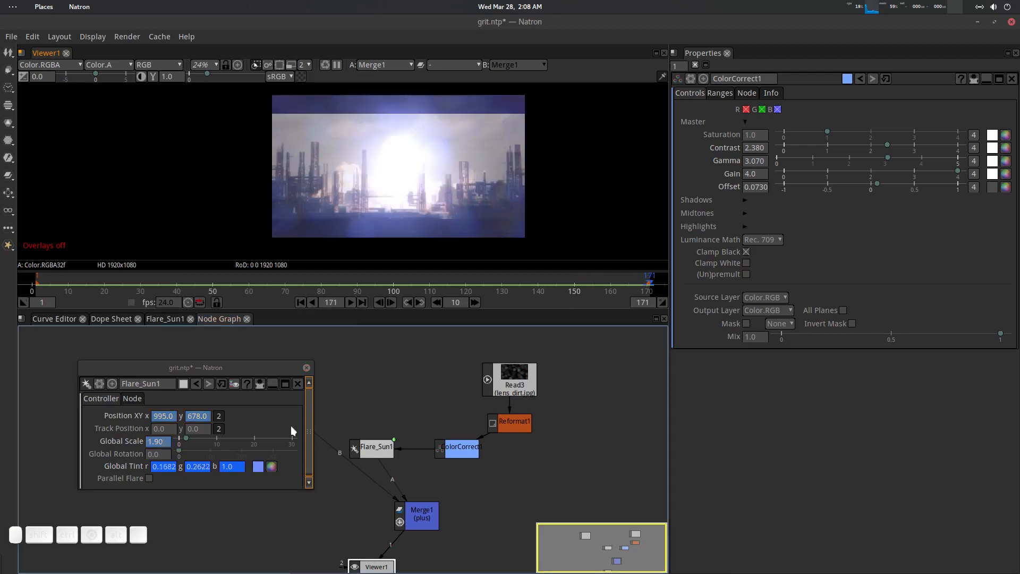
- Set the flare's Global Tint keyframe at frame 171 to Linear interpolation in all dimensions
right_click(153, 465)
mouse_move(213, 512)
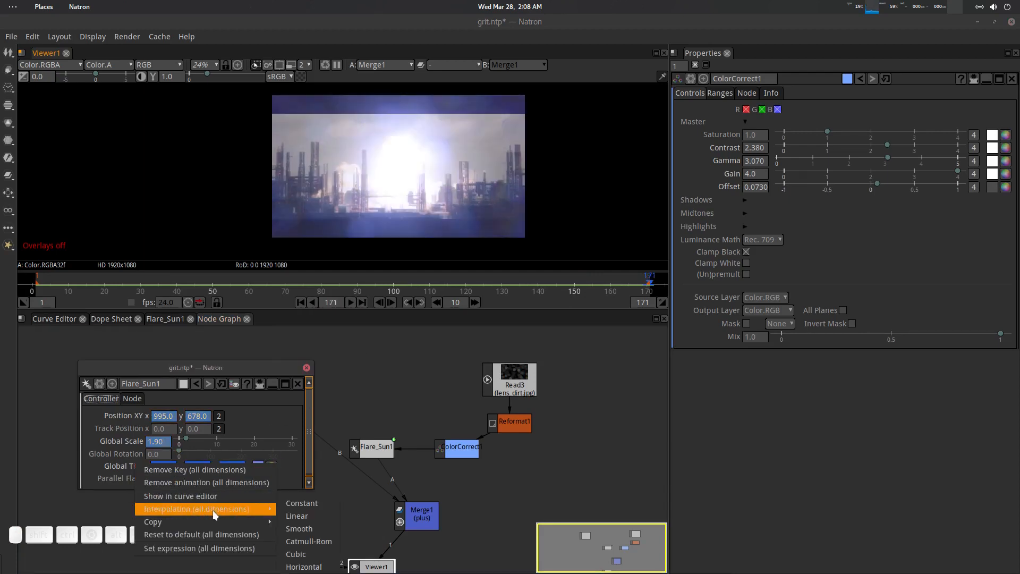
click(306, 516)
- At frame 70, set the flare's Global Tint to pink, about 0.9911, 0.2501, 0.6444
drag(530, 279, 152, 290)
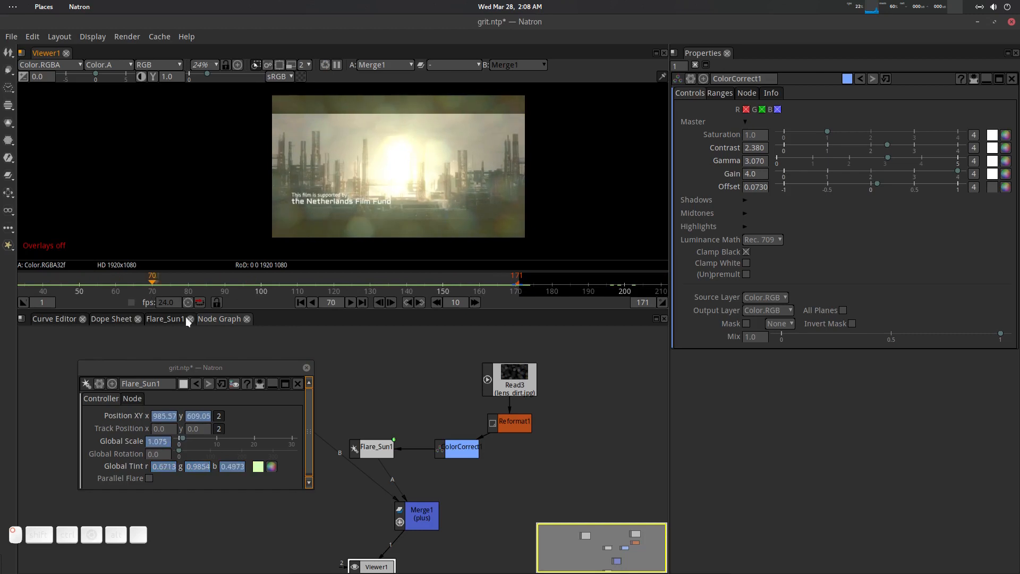
click(272, 466)
click(228, 401)
drag(228, 401, 201, 410)
click(321, 533)
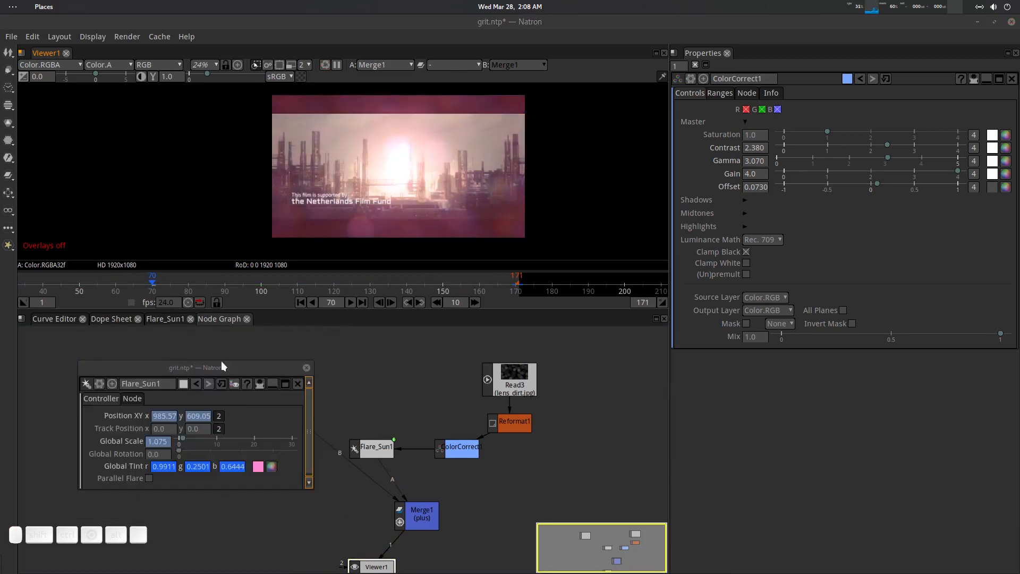
- Play the flare animation from frame 1 to review the tint changes, and stop playback
click(301, 303)
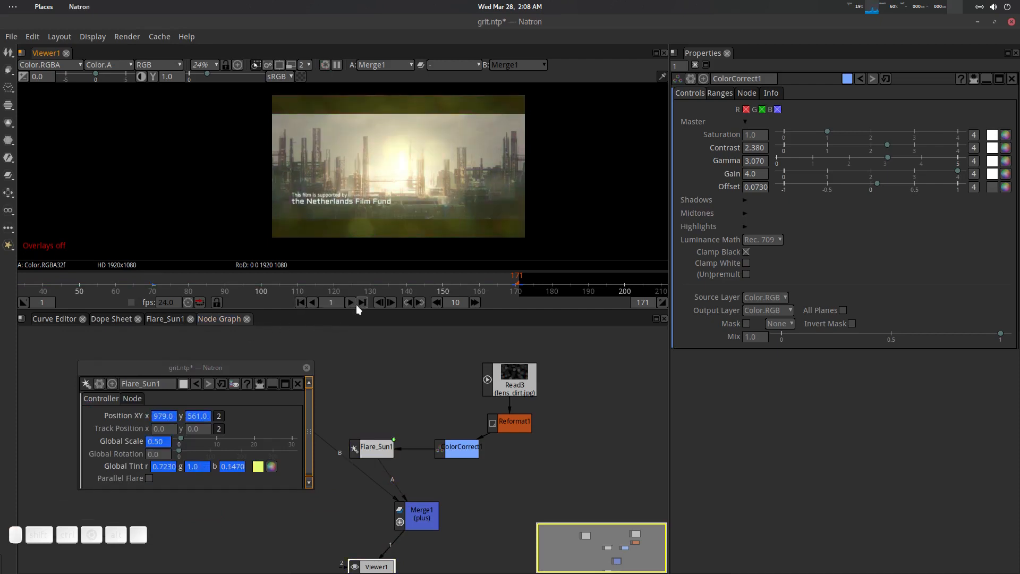
click(348, 302)
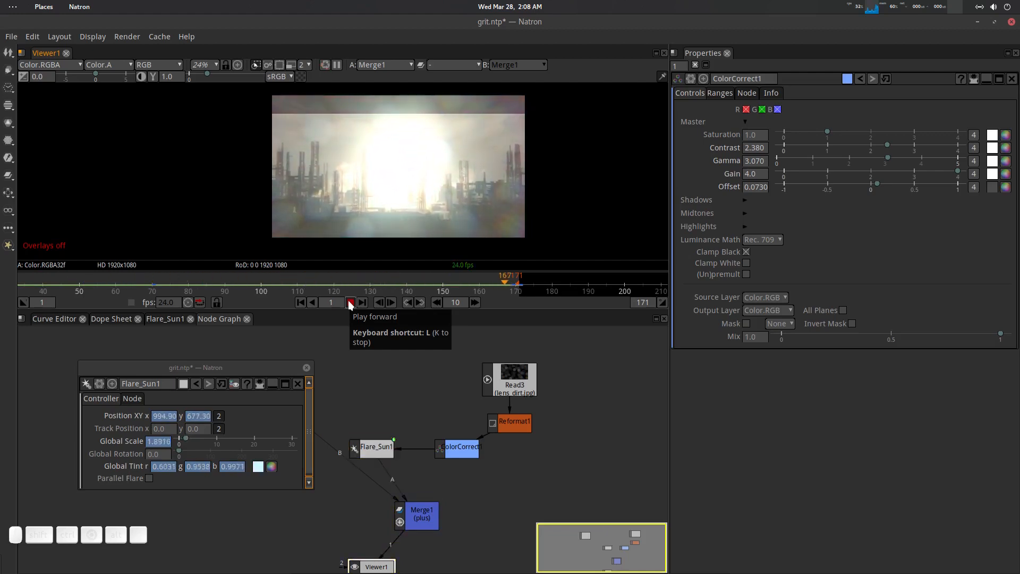
click(349, 301)
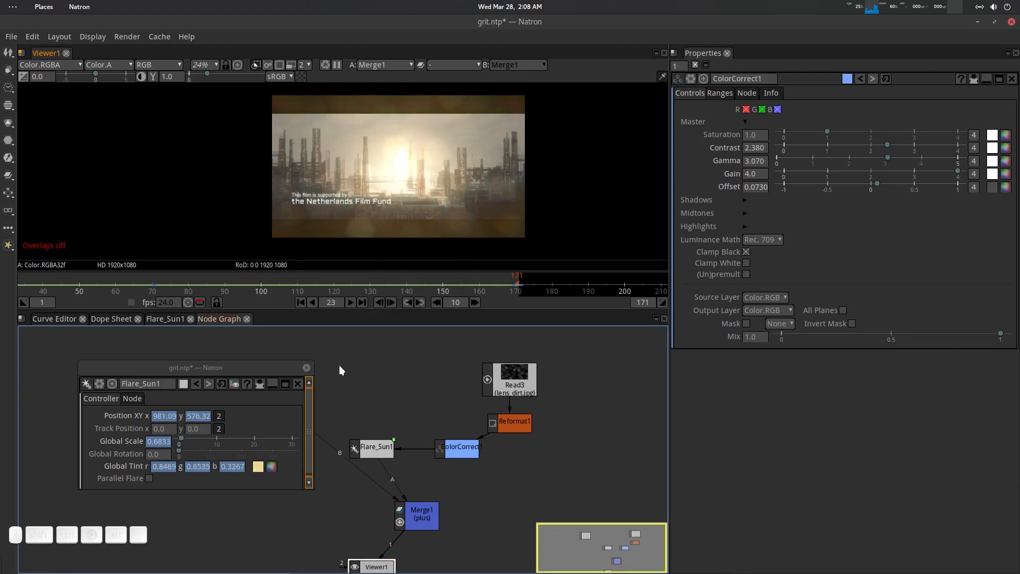
- Disconnect ColorCorrect1 from Flare_Sun1 to compare the flare without the grit texture, and reconnect it
scroll(383, 378, down, 1)
drag(383, 378, 422, 397)
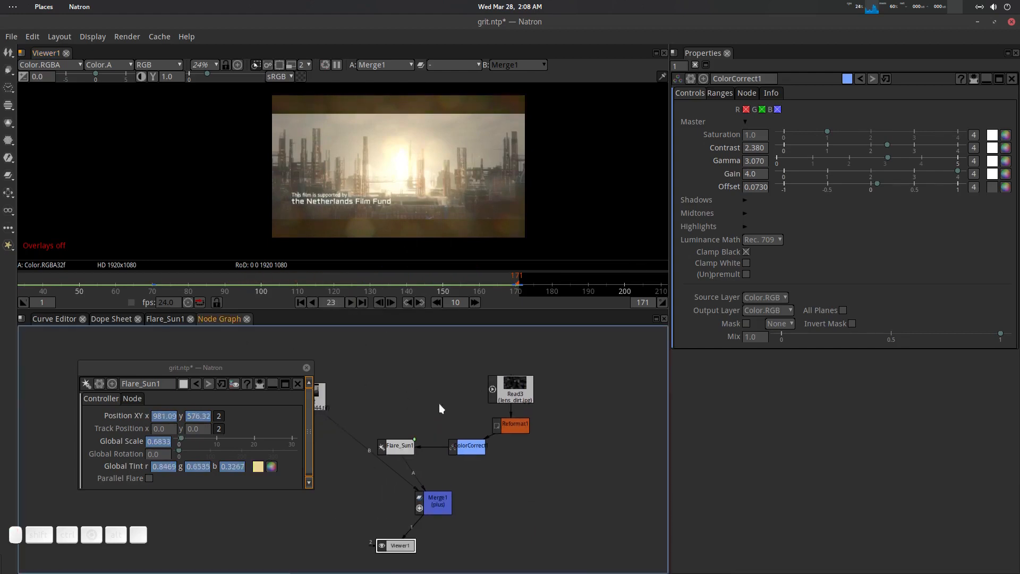
scroll(527, 438, up, 2)
drag(374, 416, 424, 399)
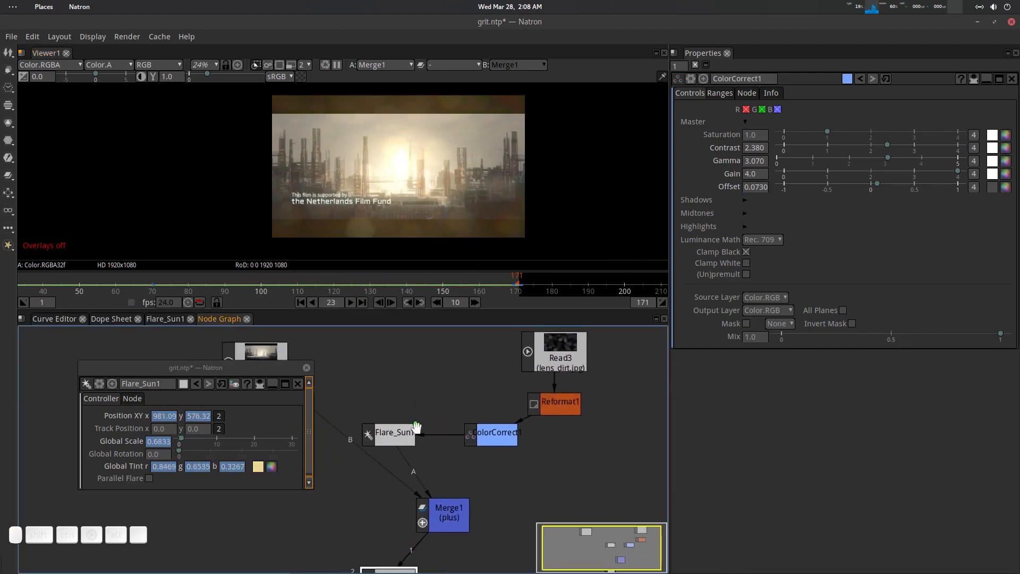
click(436, 428)
drag(428, 396, 429, 399)
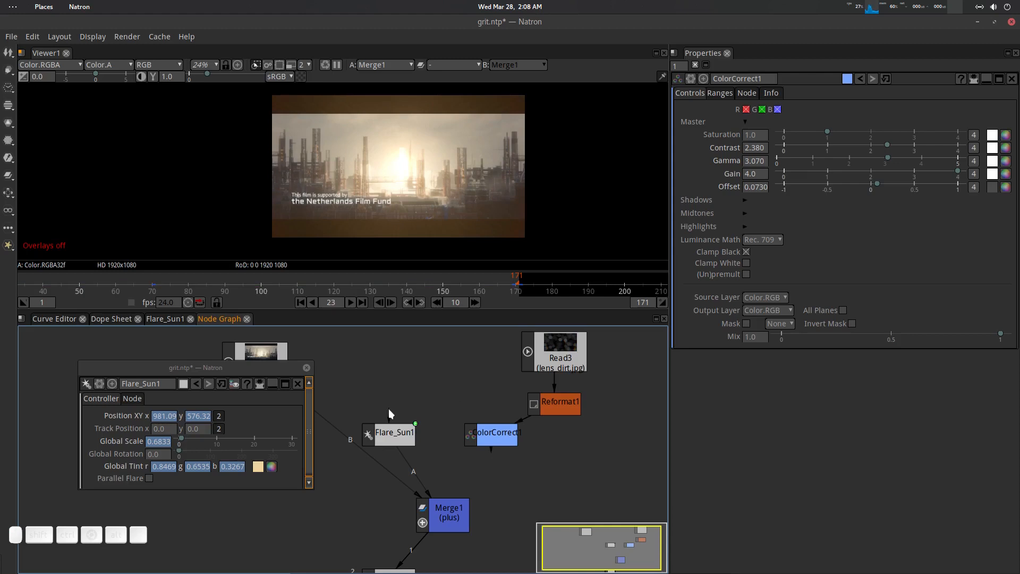
drag(473, 434, 474, 435)
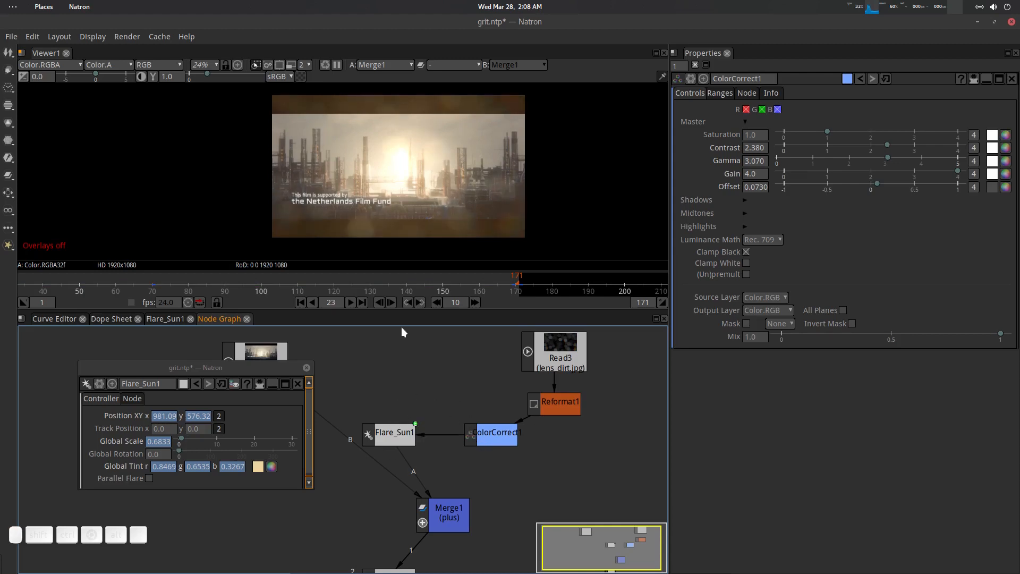
- Move the floating Flare_Sun1 properties aside, show the group's internal node graph, and open the Grit node's properties
click(401, 431)
drag(272, 362, 231, 355)
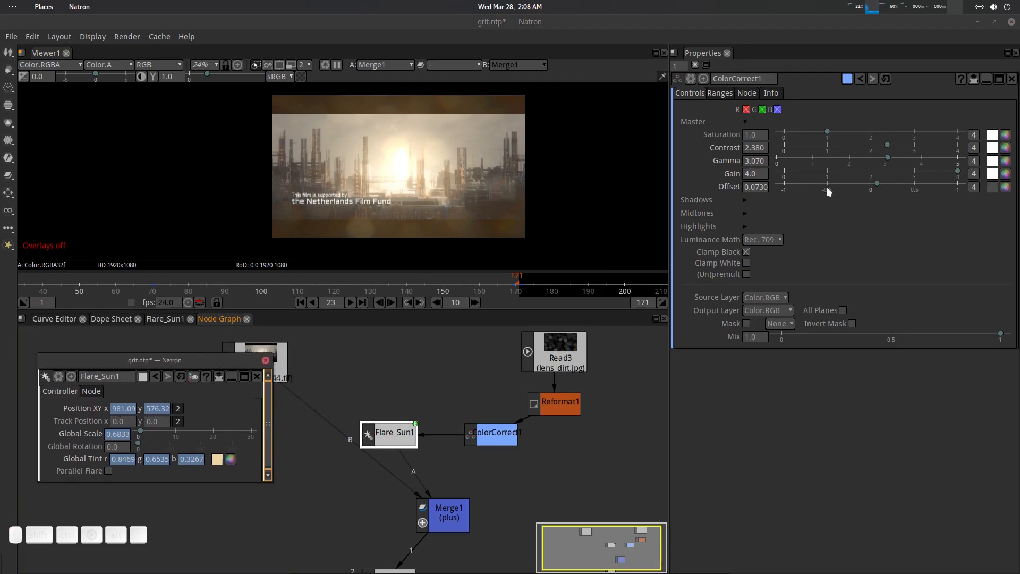
click(194, 377)
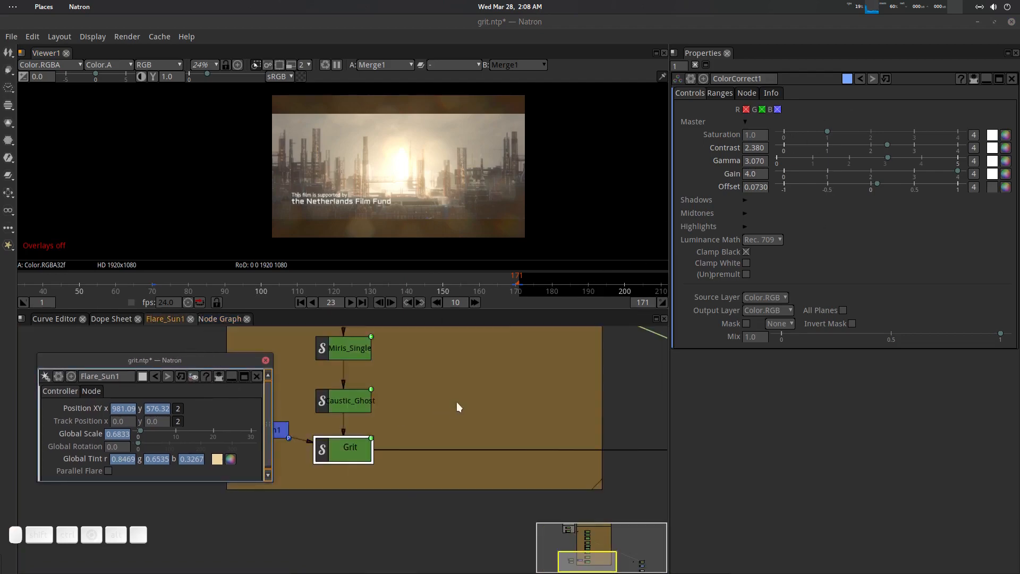
scroll(410, 453, down, 3)
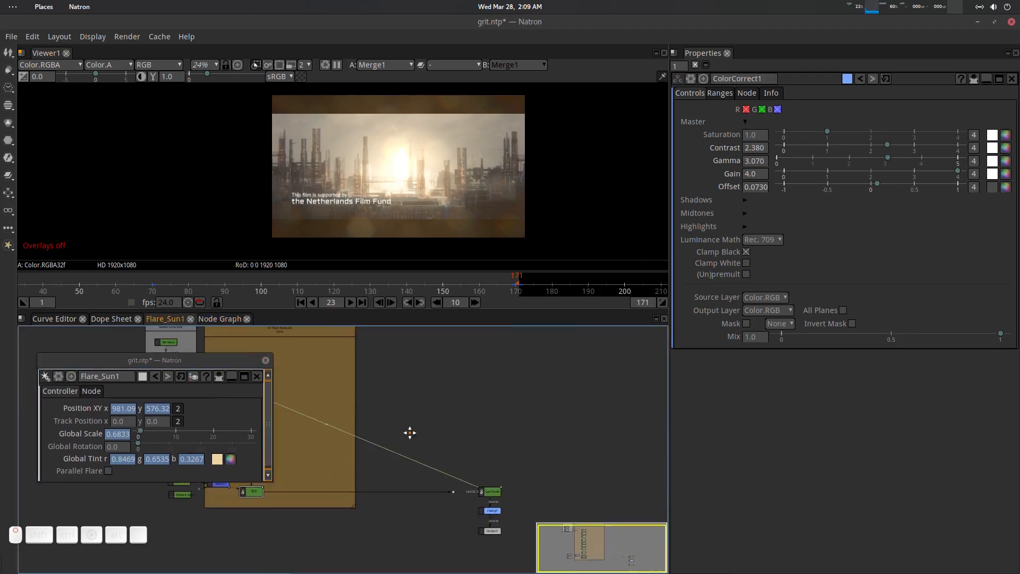
scroll(421, 483, up, 2)
scroll(418, 483, up, 1)
double_click(416, 475)
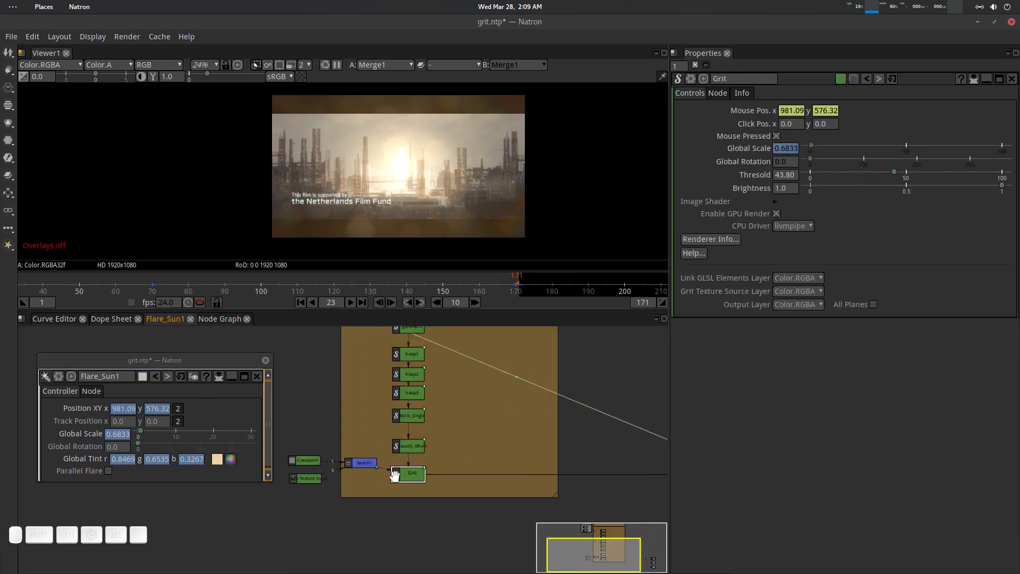
- Set the Grit node's threshold to 60.70 and its brightness to 0.848
drag(894, 170, 926, 171)
drag(1007, 190, 972, 189)
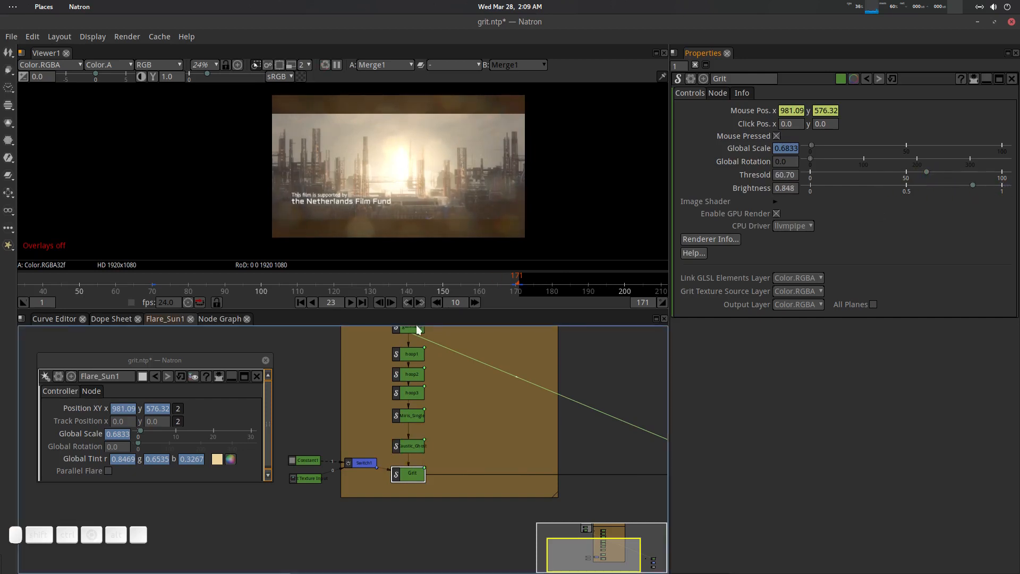
drag(421, 355, 418, 400)
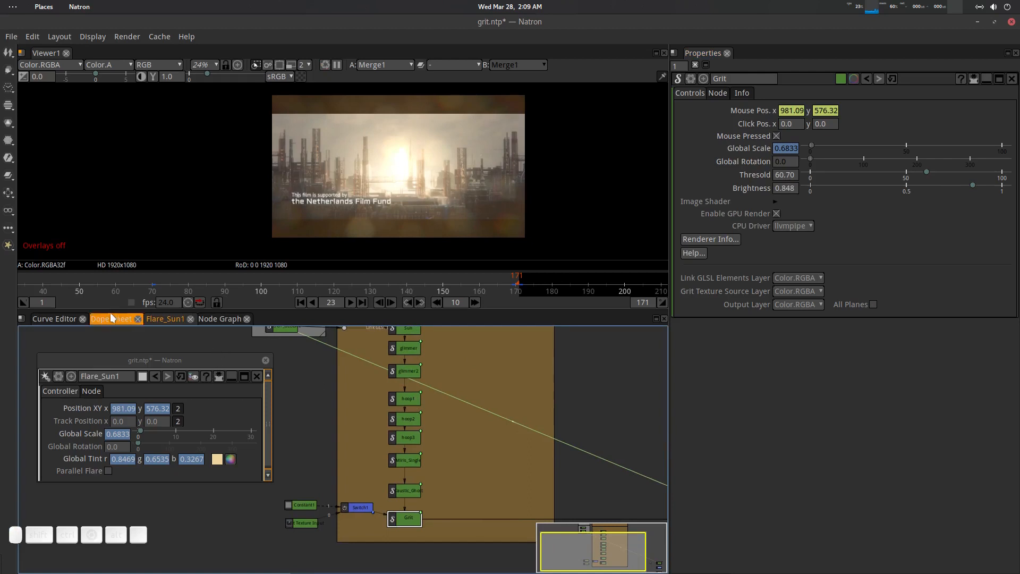
- Return to the main node graph and slightly lower the master Contrast of the ColorCorrect1 node
click(219, 319)
click(492, 446)
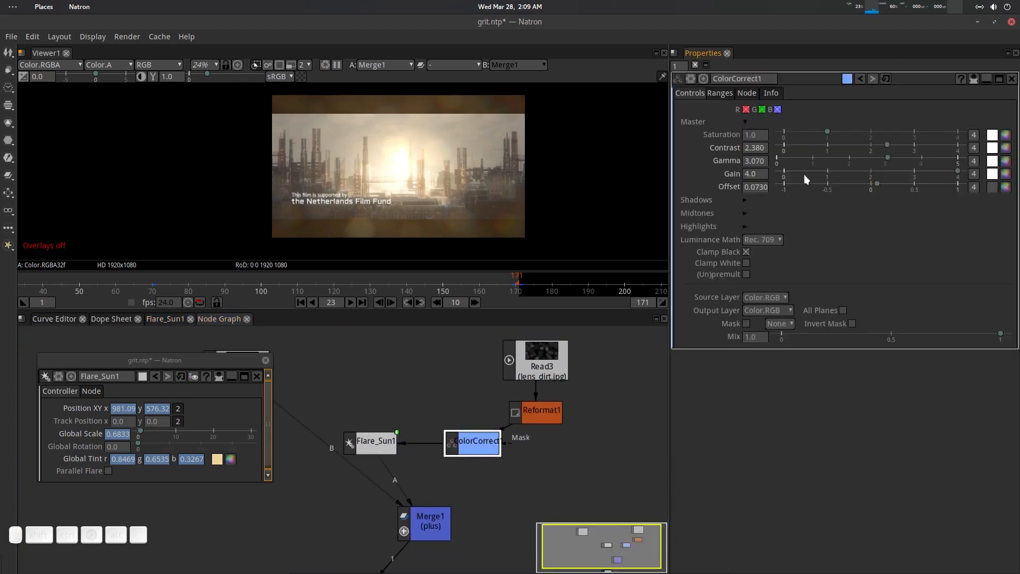
mouse_move(888, 143)
mouse_down()
mouse_move(956, 145)
mouse_move(790, 152)
mouse_move(883, 148)
mouse_up()
drag(479, 361, 470, 368)
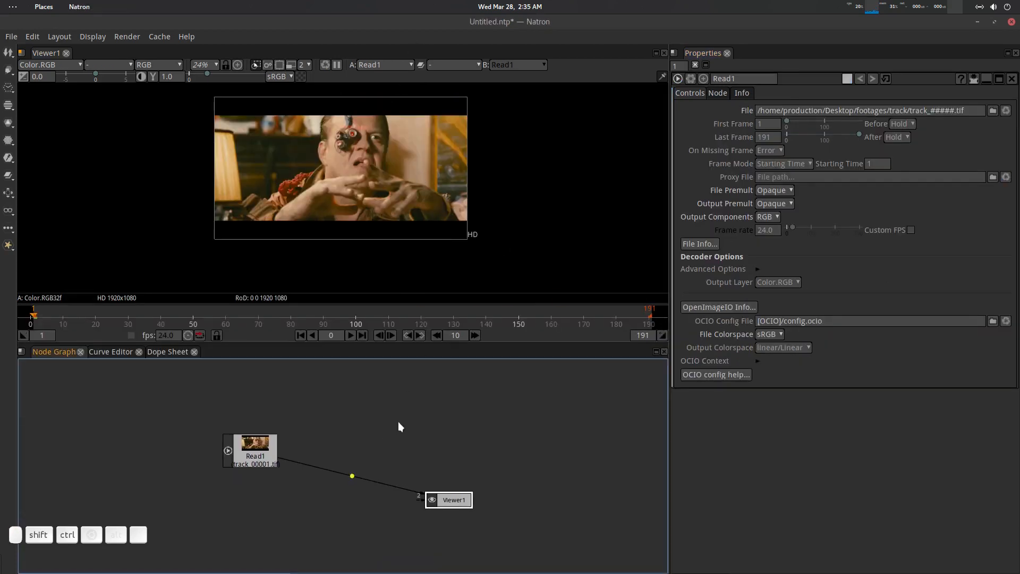
- Save the new project as track.ntp in the Desktop folder
key(ctrl+shift+s)
click(256, 227)
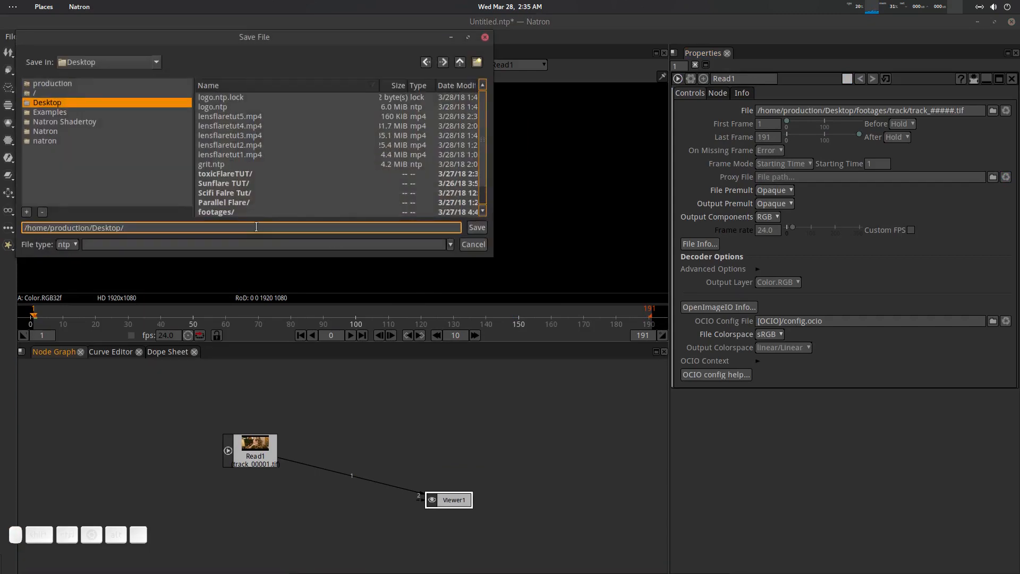
key(Return)
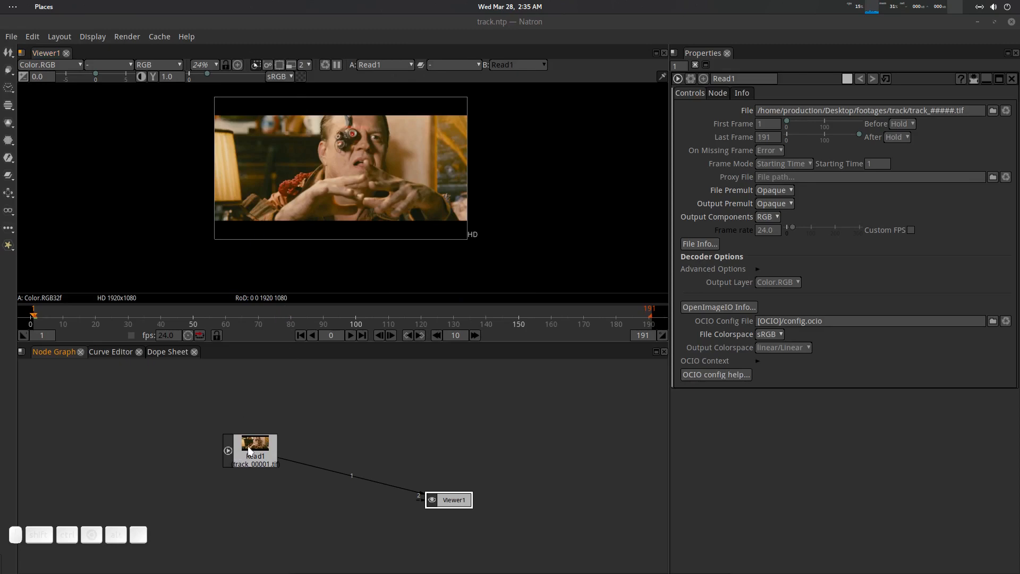
- Rearrange the Read1 and Viewer1 nodes closer together, leaving free space below Read1 in the node graph
drag(248, 450, 232, 435)
drag(462, 517, 370, 535)
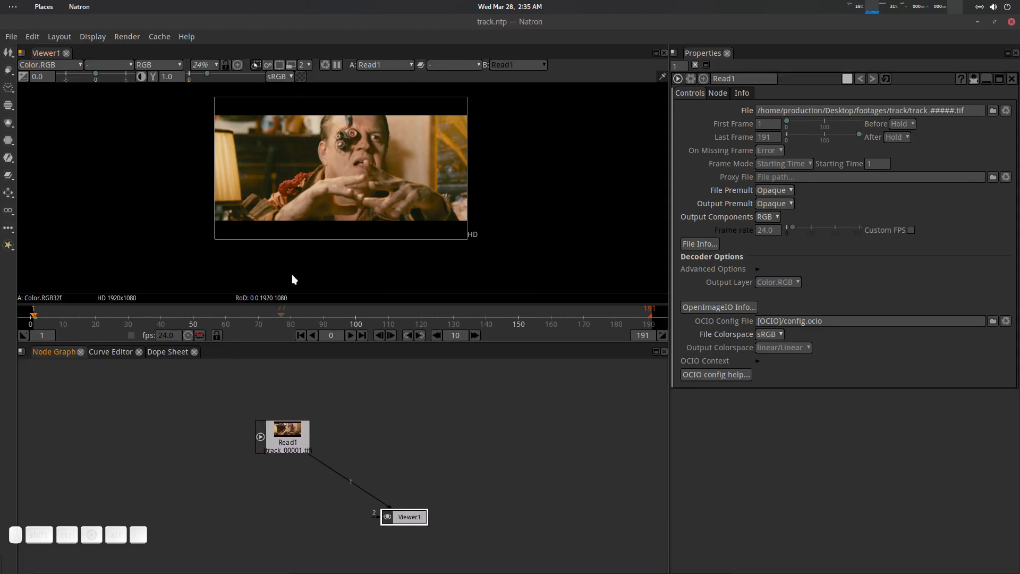
scroll(348, 170, up, 2)
drag(403, 441, 456, 411)
drag(358, 406, 336, 410)
click(259, 489)
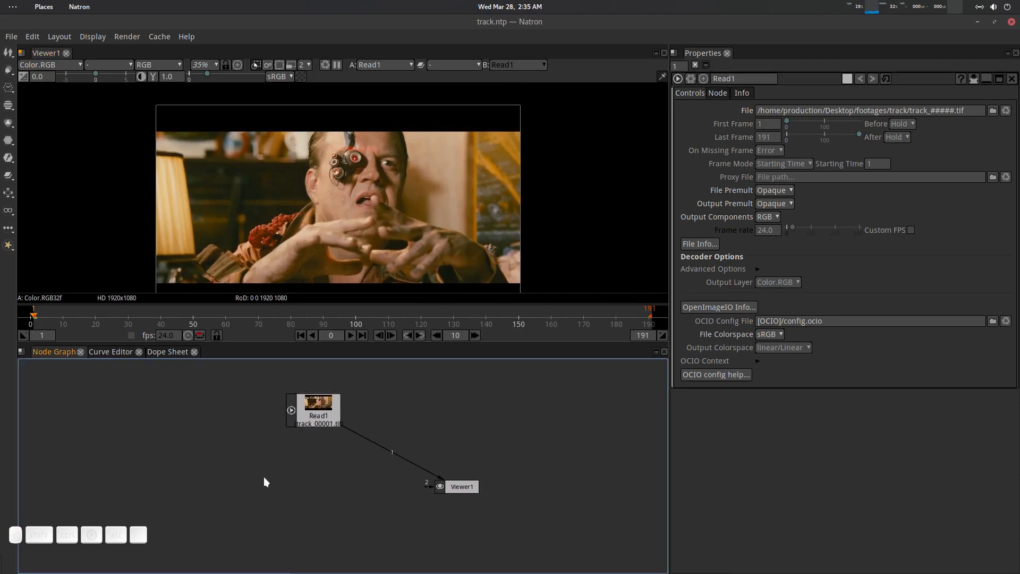
- Add a Tracker node, connect its source to Read1, and display the Tracker's output in Viewer1
key(Tab)
text(tra)
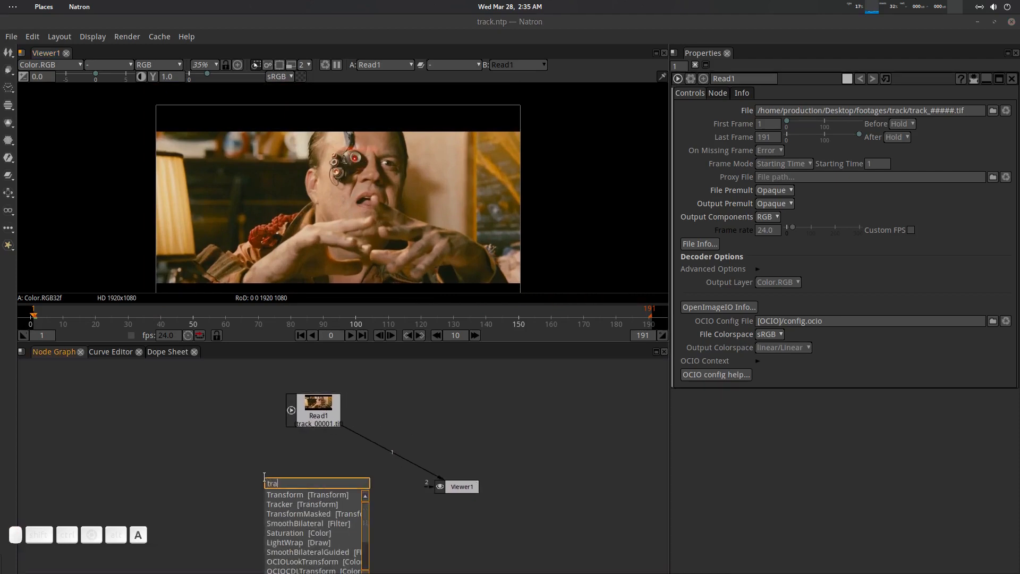
text(ck)
key(Return)
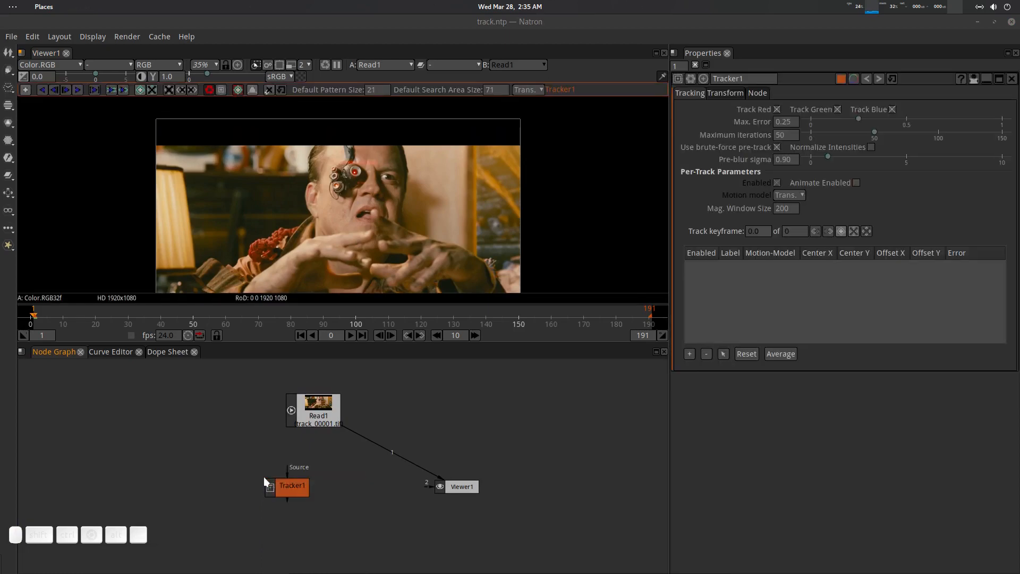
drag(290, 467, 312, 419)
drag(298, 489, 302, 480)
key(1)
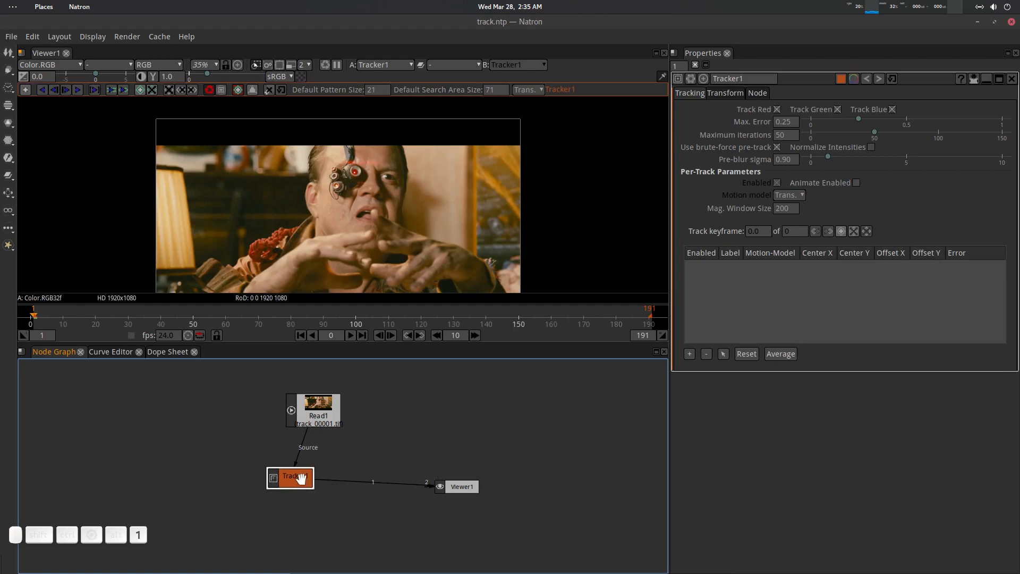
- Add a track to Tracker1 and place it on the red lens over the man's eye
scroll(372, 197, up, 8)
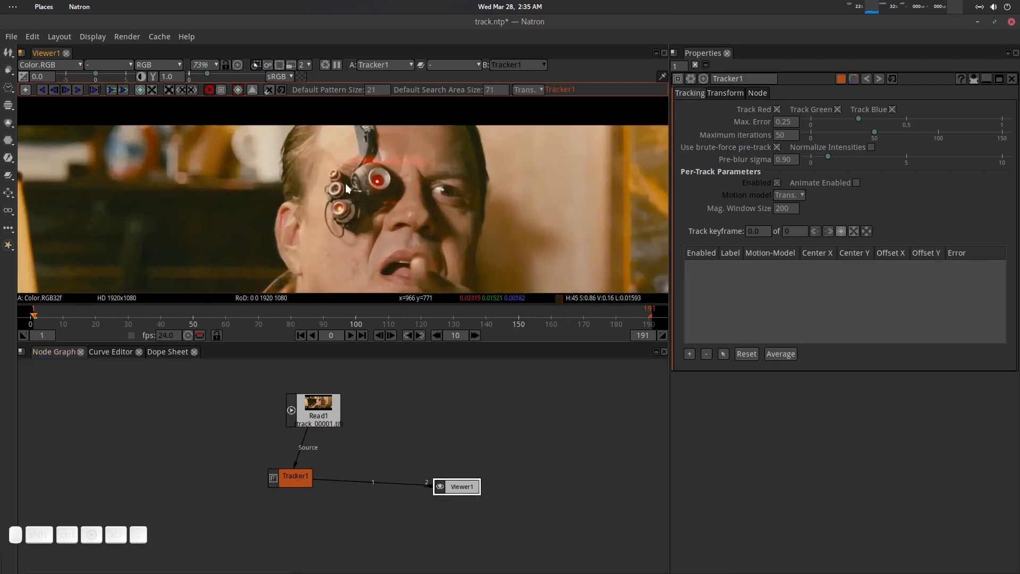
click(689, 354)
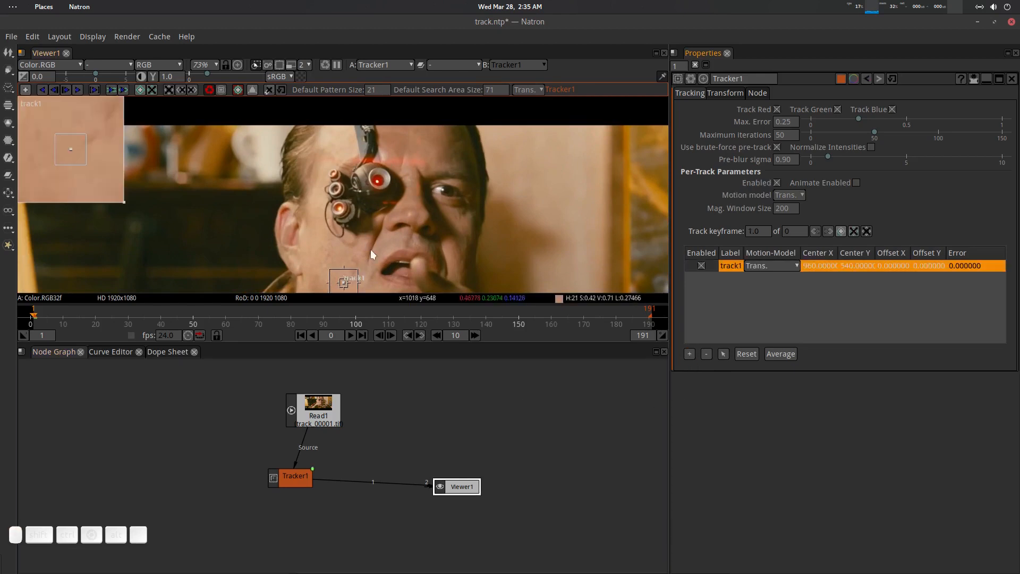
drag(344, 284, 378, 183)
scroll(446, 254, down, 4)
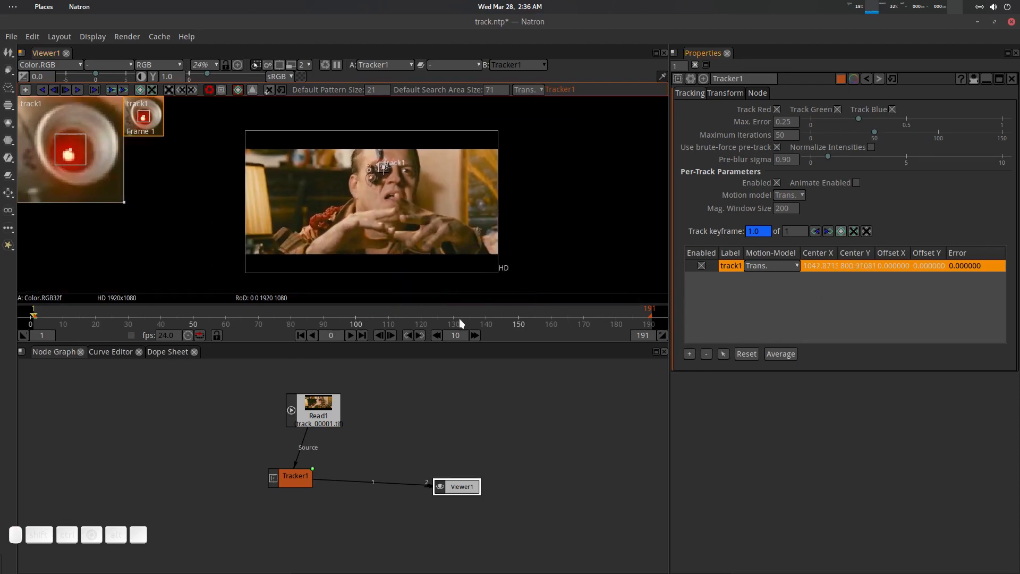
- Track the eye point forward through the footage, scrub through the result, and return to frame 1
click(77, 89)
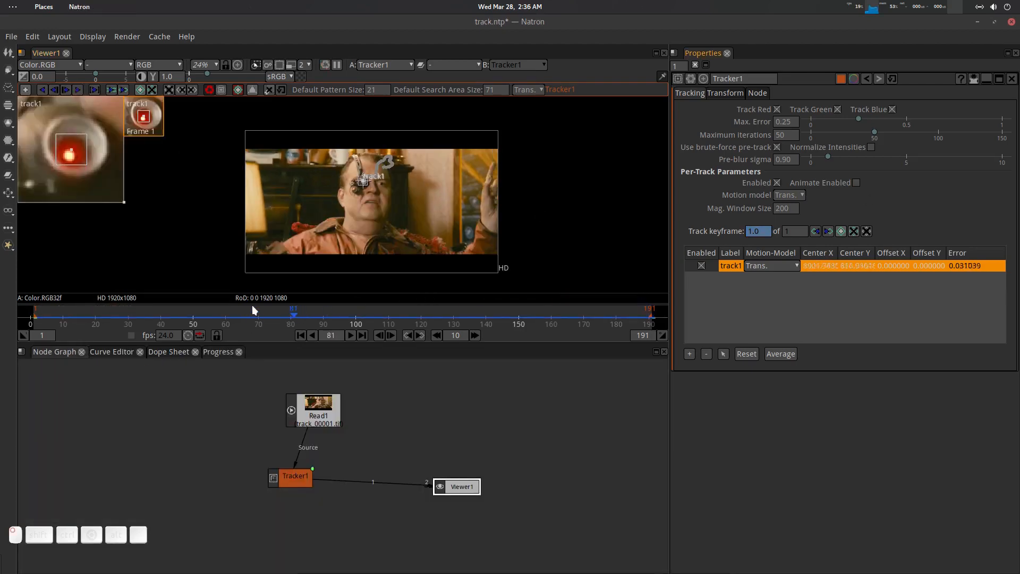
drag(252, 310, 69, 312)
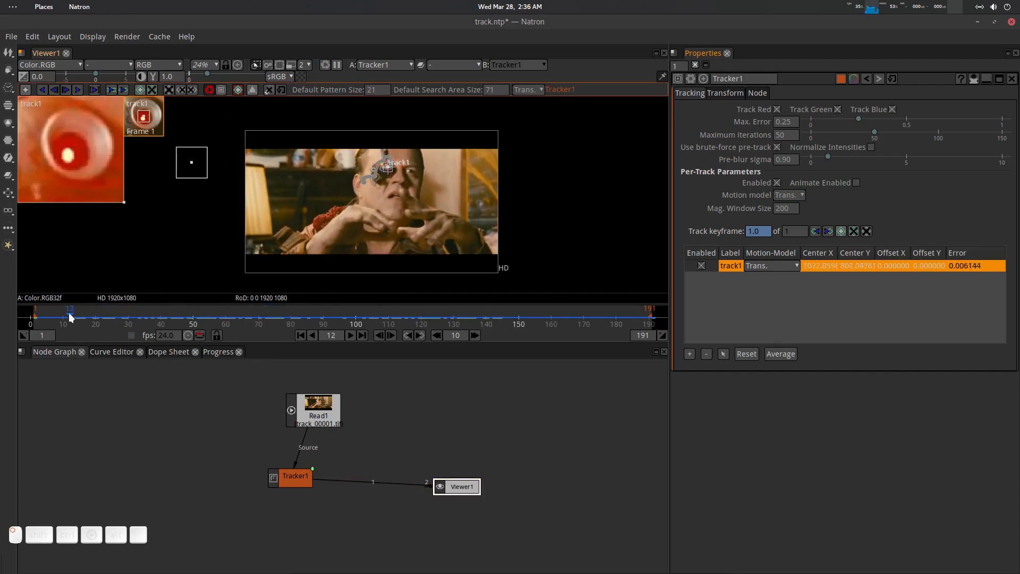
click(301, 335)
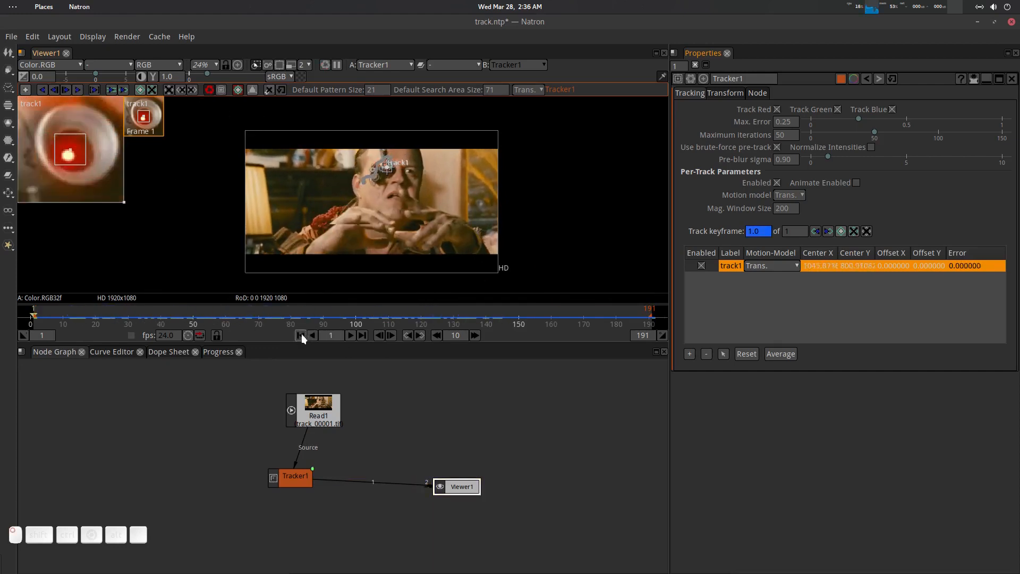
- In Tracker1's transform settings, set the Motion Type to Match-Move and the Transform Type to Transform
click(731, 94)
click(292, 477)
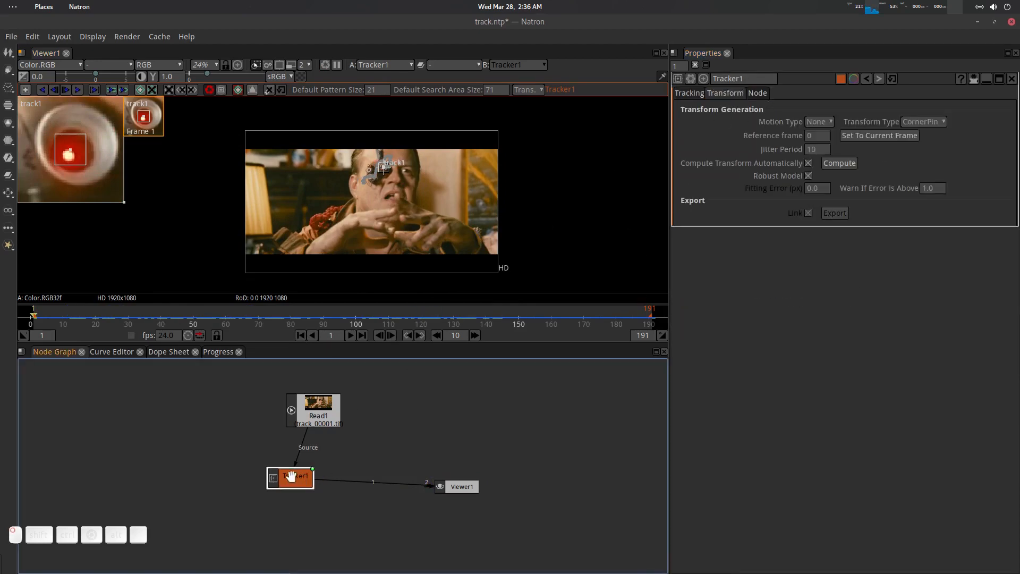
click(826, 120)
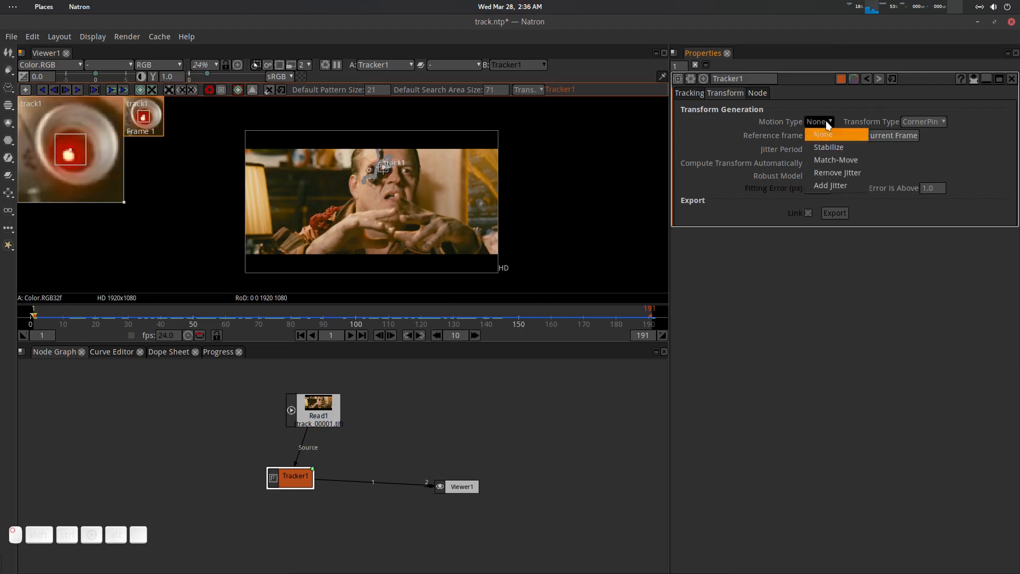
click(849, 164)
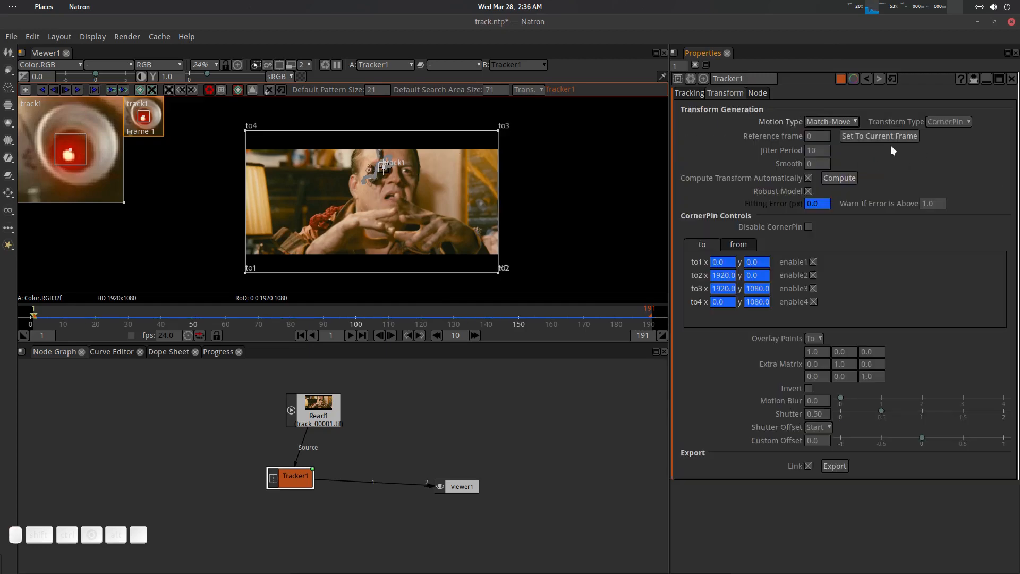
click(947, 121)
click(954, 135)
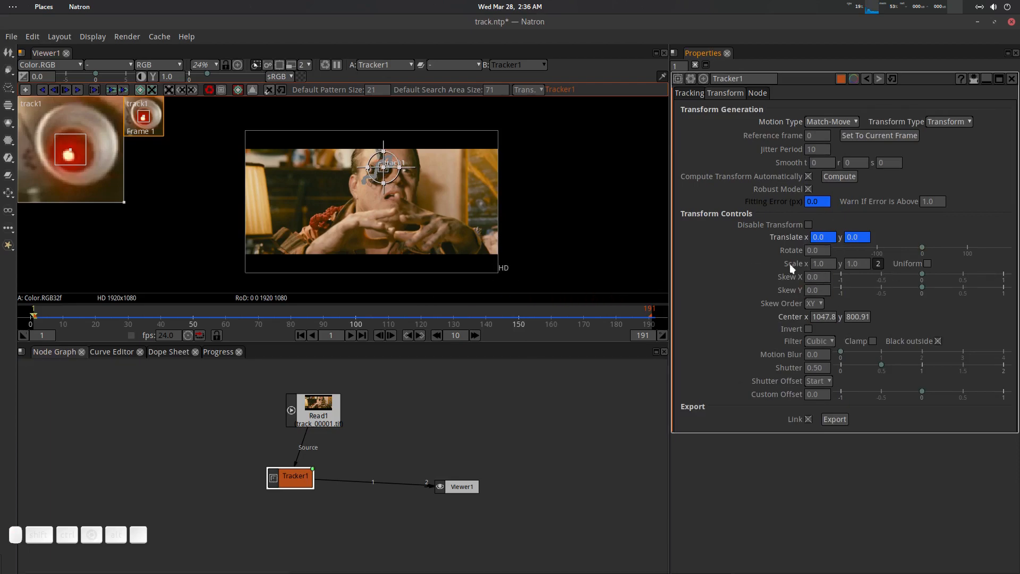
- Rearrange the node graph so Tracker1 sits directly beneath Read1, apart from Viewer1
drag(416, 391, 429, 378)
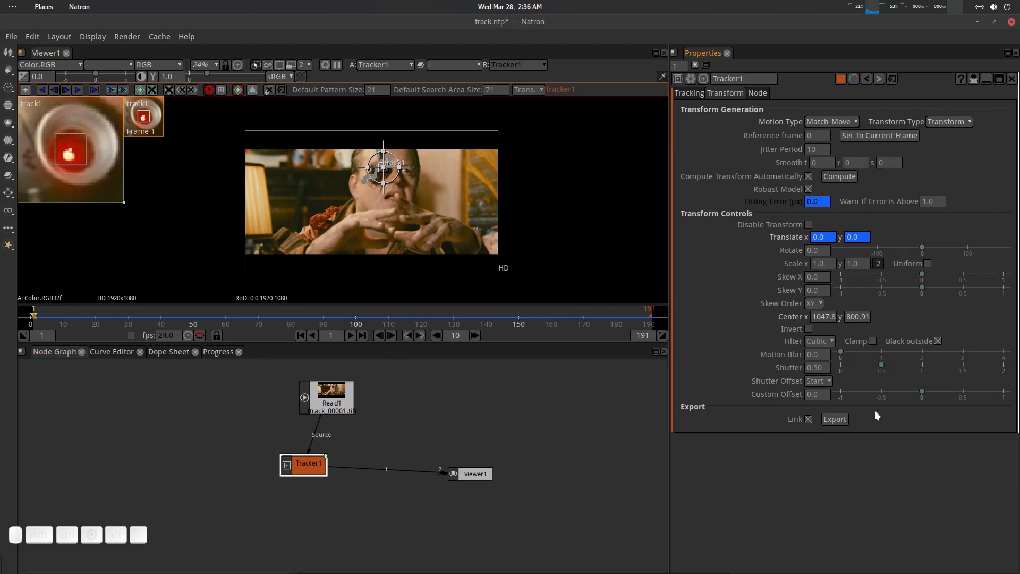
drag(405, 422, 468, 435)
drag(383, 413, 309, 403)
click(370, 489)
drag(362, 480, 320, 429)
drag(482, 416, 424, 414)
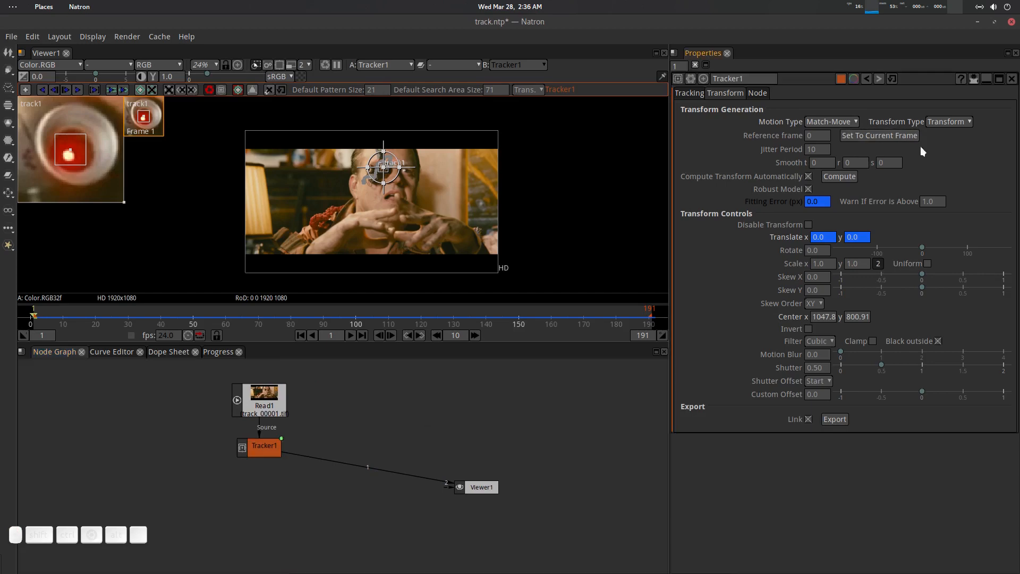
- Add a Flare_Toxic node and place it in the free space between Tracker1 and Viewer1
key(Tab)
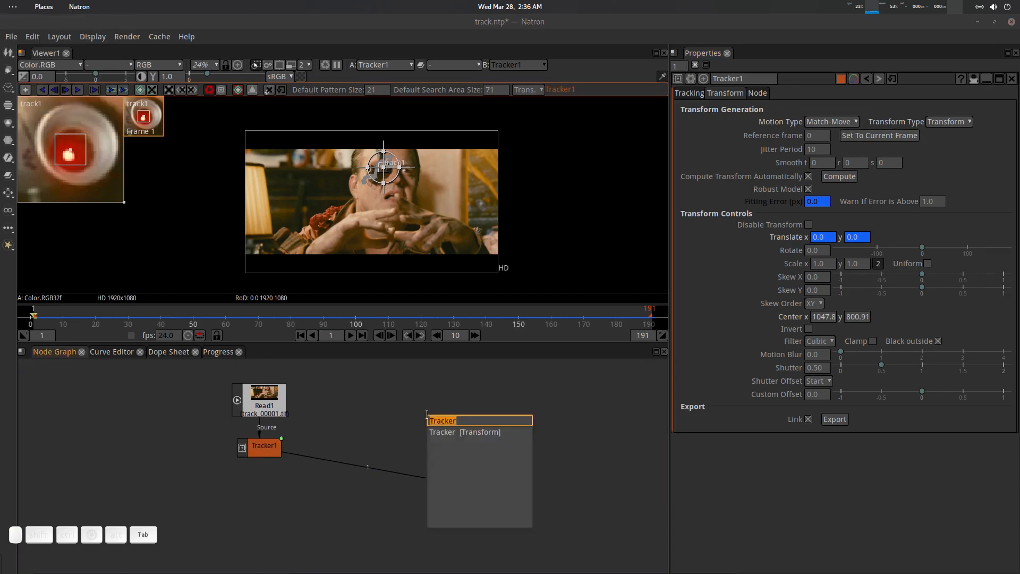
text(fla)
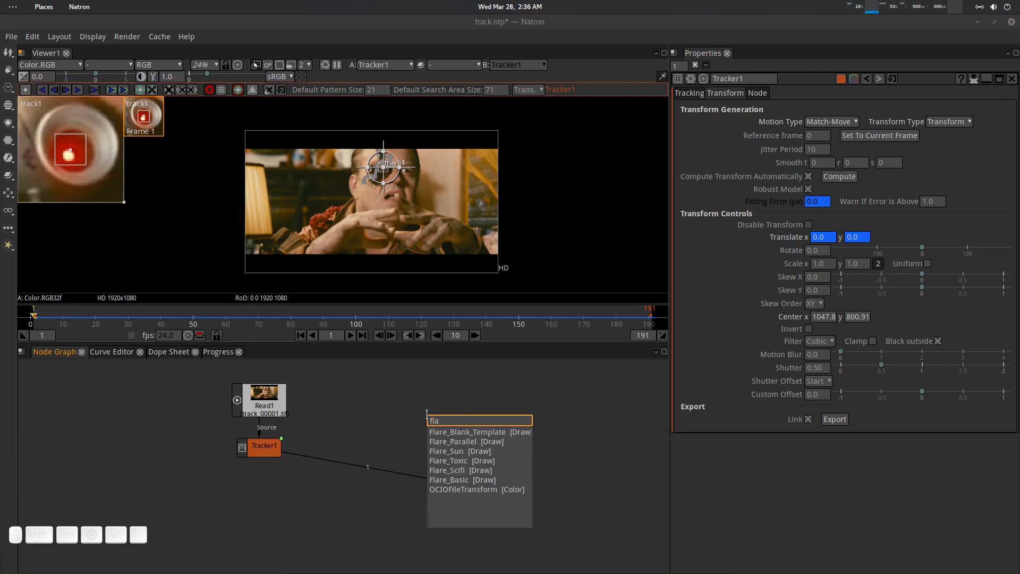
key(Down)
key(Down)
key(Down)
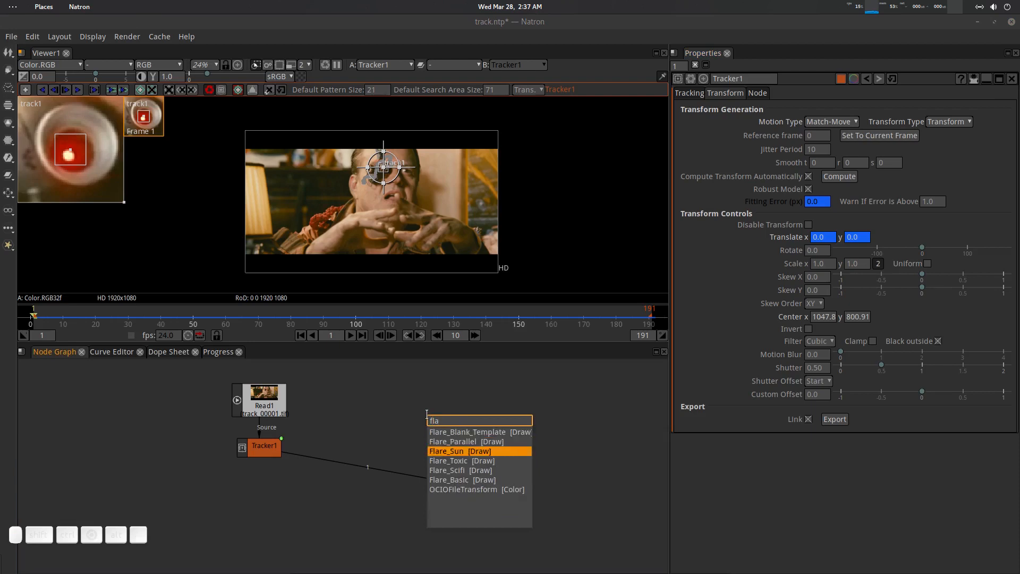
key(Down)
key(Down)
key(Up)
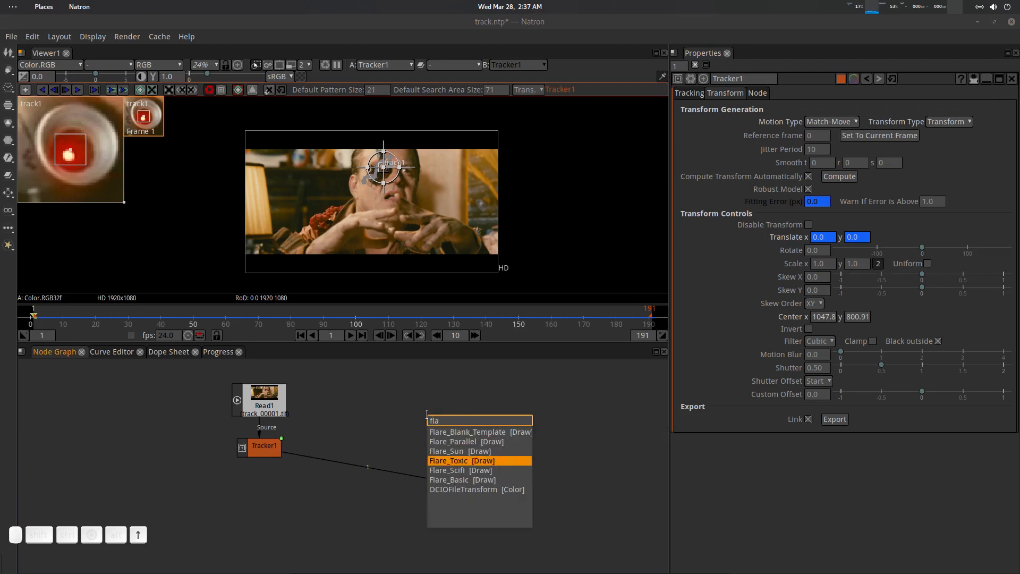
key(Up)
key(Up)
key(Up)
key(Down)
key(Down)
key(Down)
key(Escape)
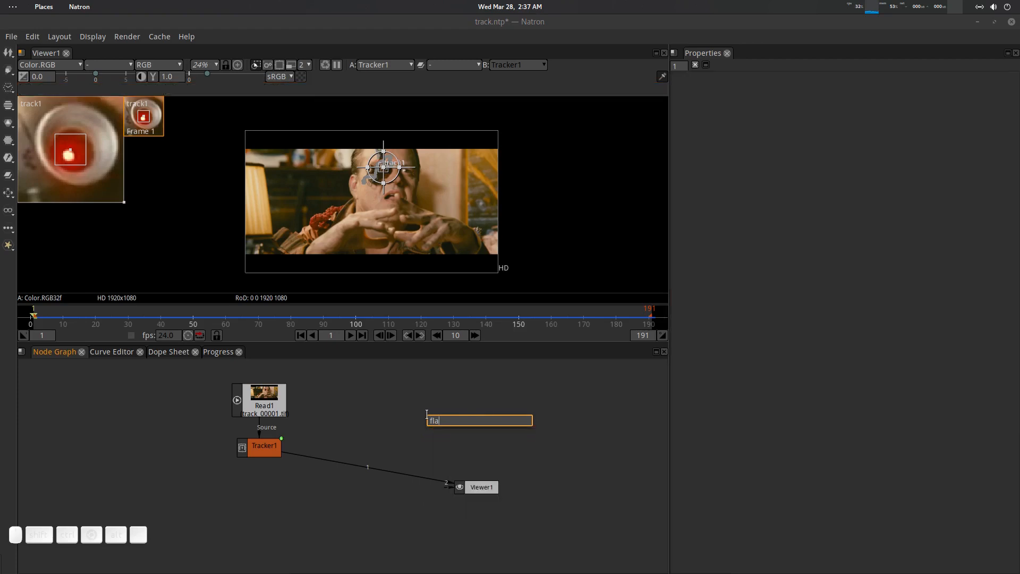
key(Return)
drag(366, 475, 413, 434)
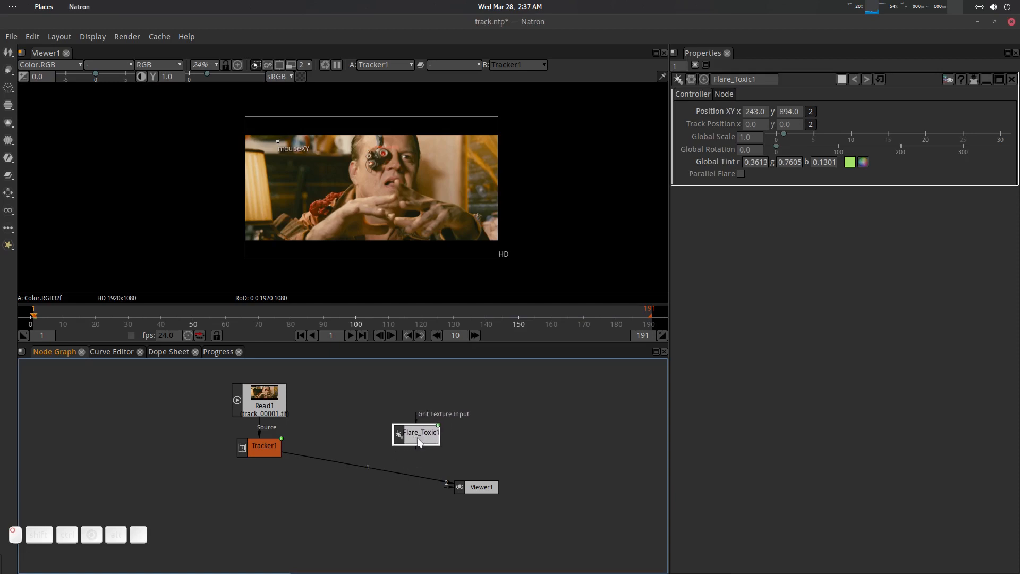
- Display Flare_Toxic1 in Viewer1 and move the flare's position to about X 1106, Y 727
key(1)
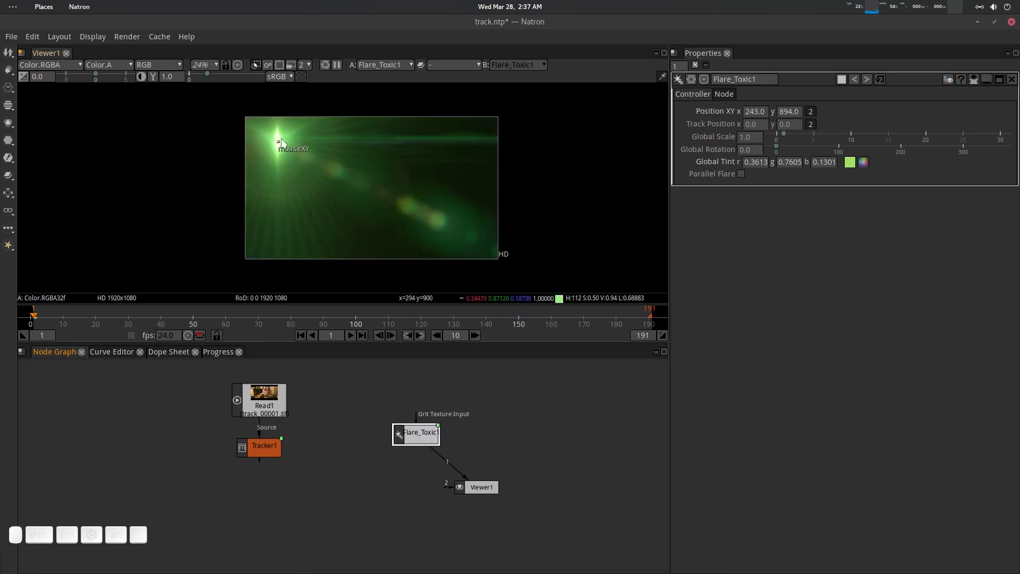
drag(278, 142, 448, 158)
drag(428, 435, 428, 430)
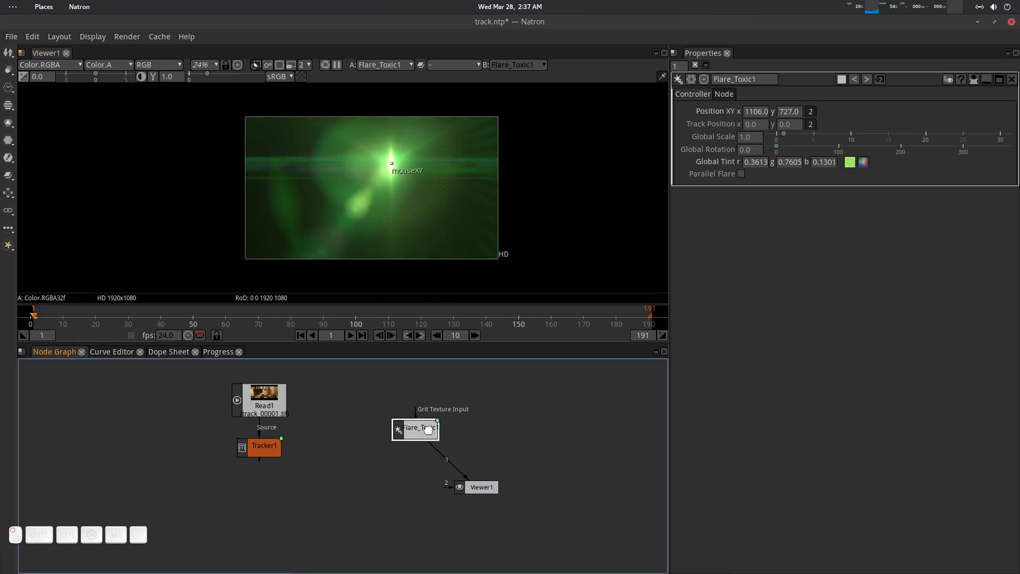
- Set Flare_Toxic1's Global Scale to 0.6 and shift its node slightly away from Tracker1
click(759, 150)
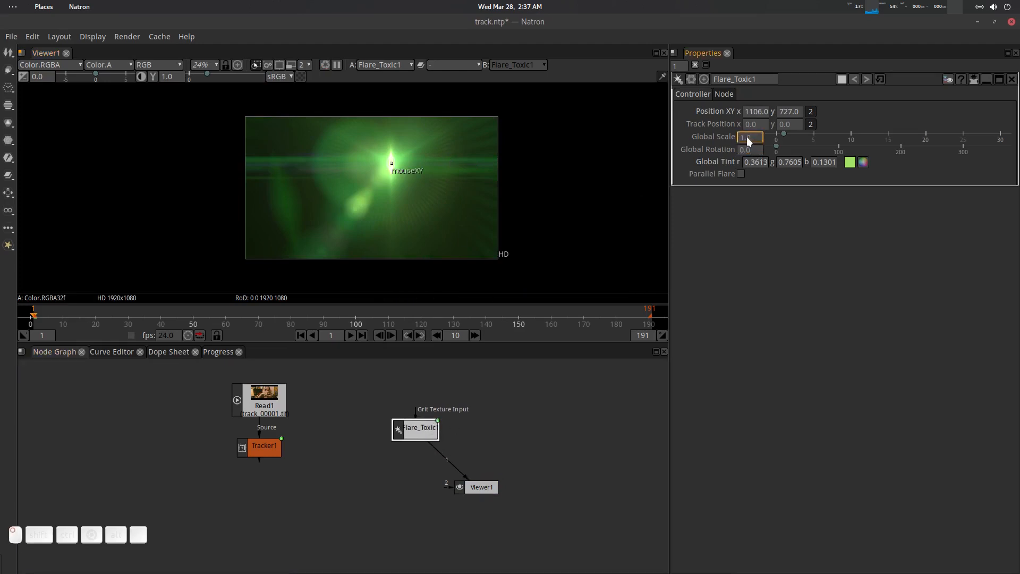
scroll(746, 136, down, 4)
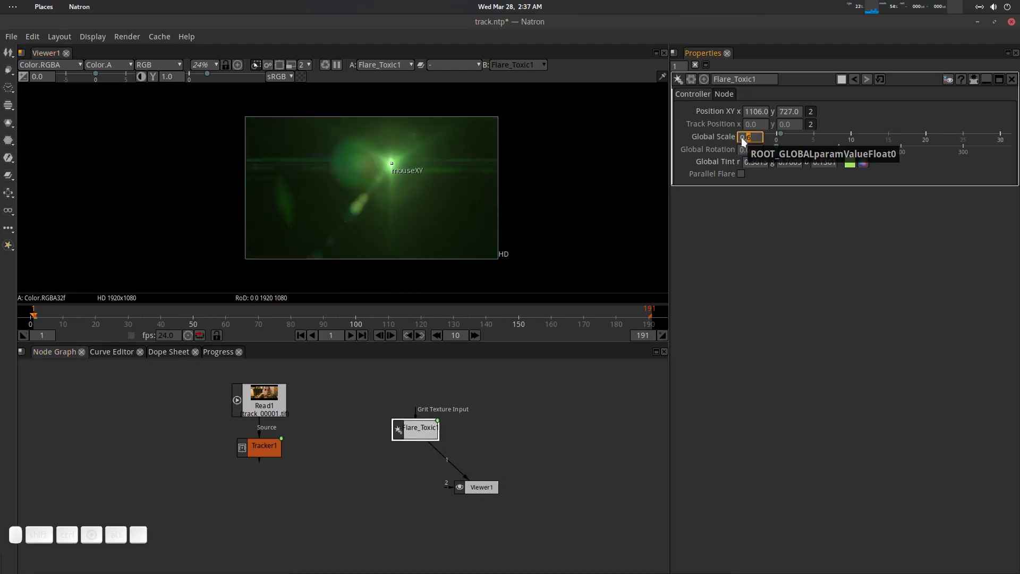
scroll(416, 176, up, 2)
drag(420, 429, 442, 418)
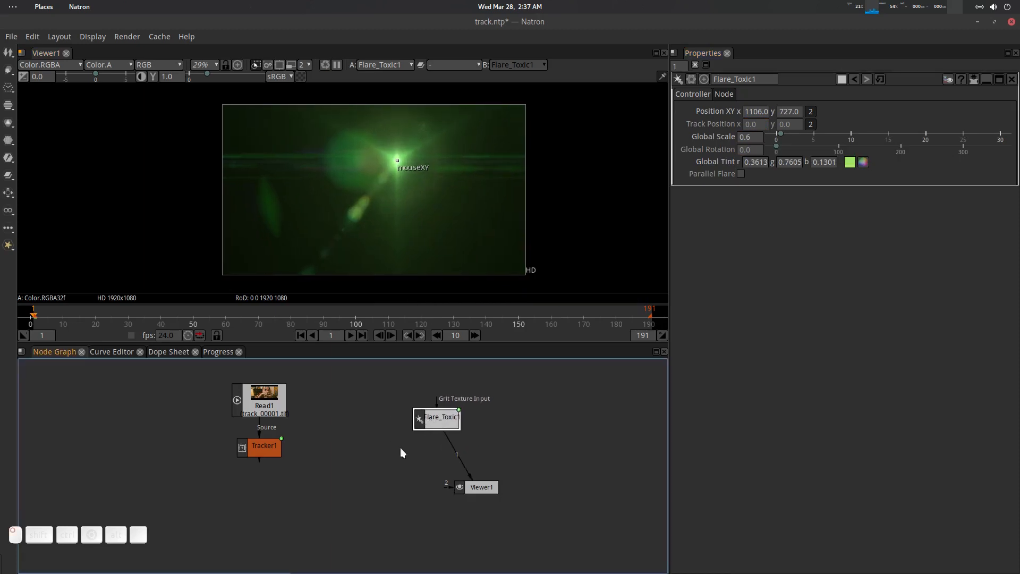
- Display Tracker1 in Viewer1, open its transform settings, and copy the link of Translate for all dimensions
click(260, 447)
key(1)
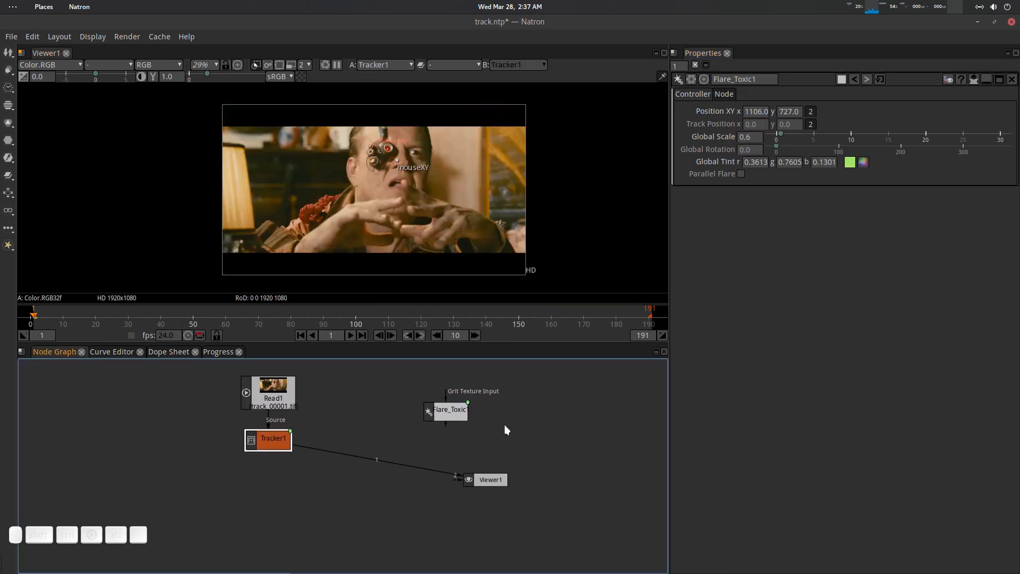
double_click(269, 446)
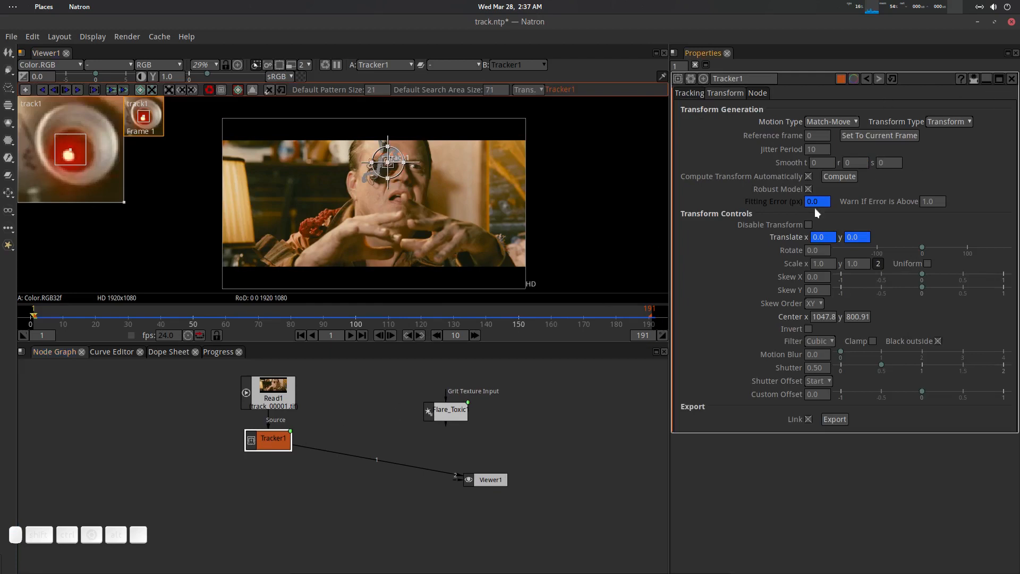
right_click(790, 234)
mouse_move(821, 294)
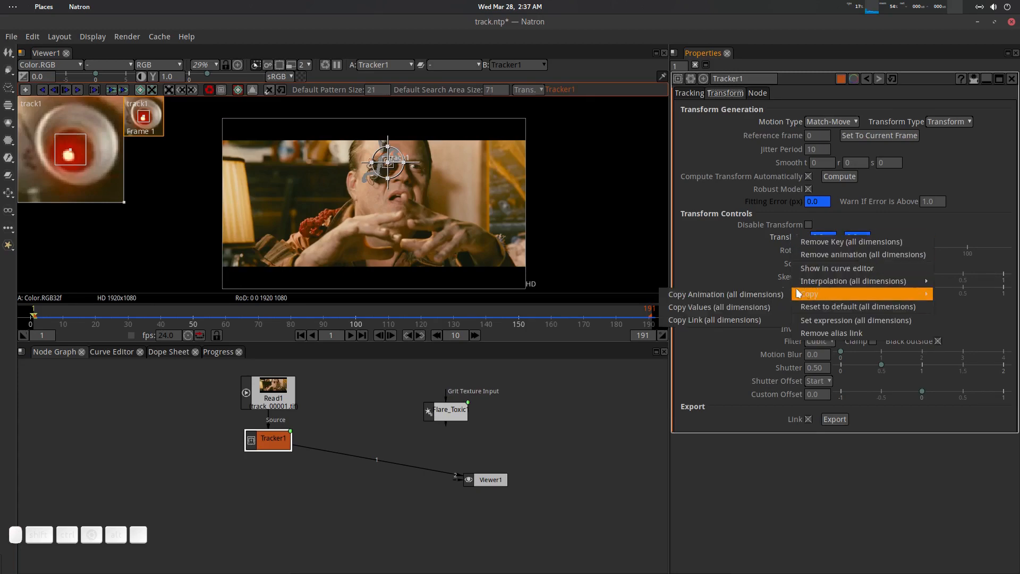
click(728, 321)
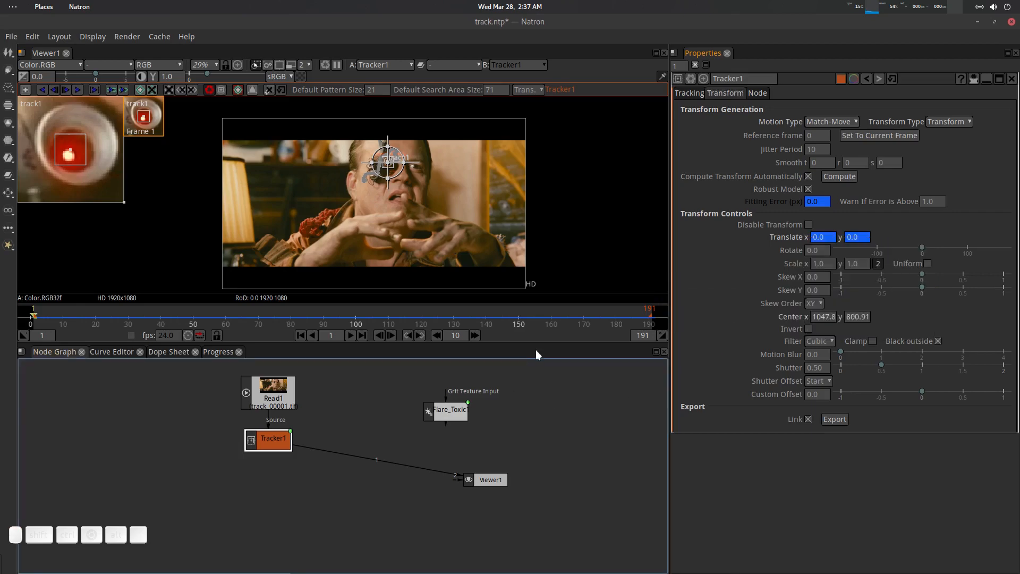
- Paste the copied link onto Flare_Toxic1's Track Position, check its motion in Viewer1, and return to frame 1
click(450, 416)
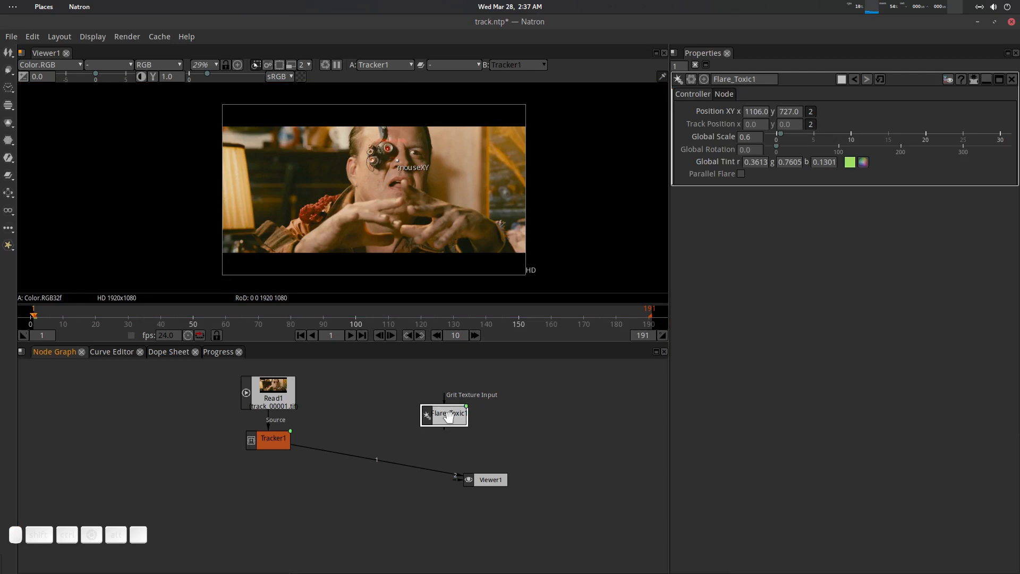
key(1)
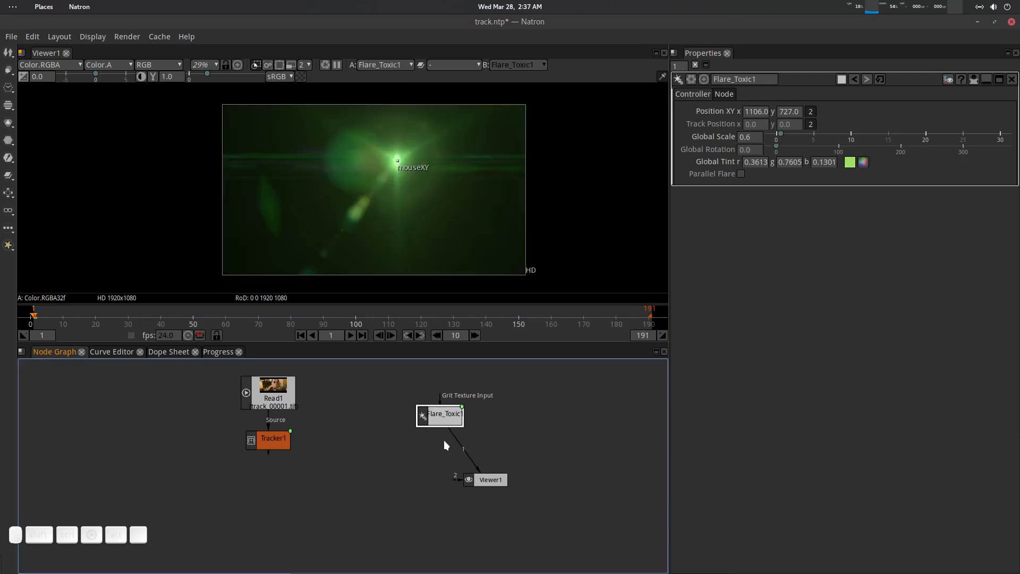
click(744, 162)
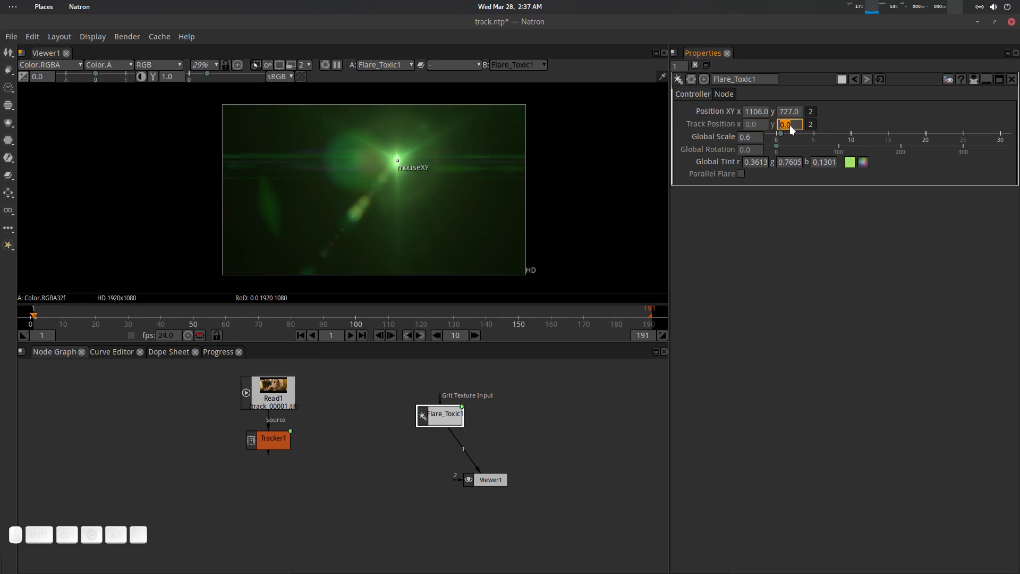
right_click(721, 125)
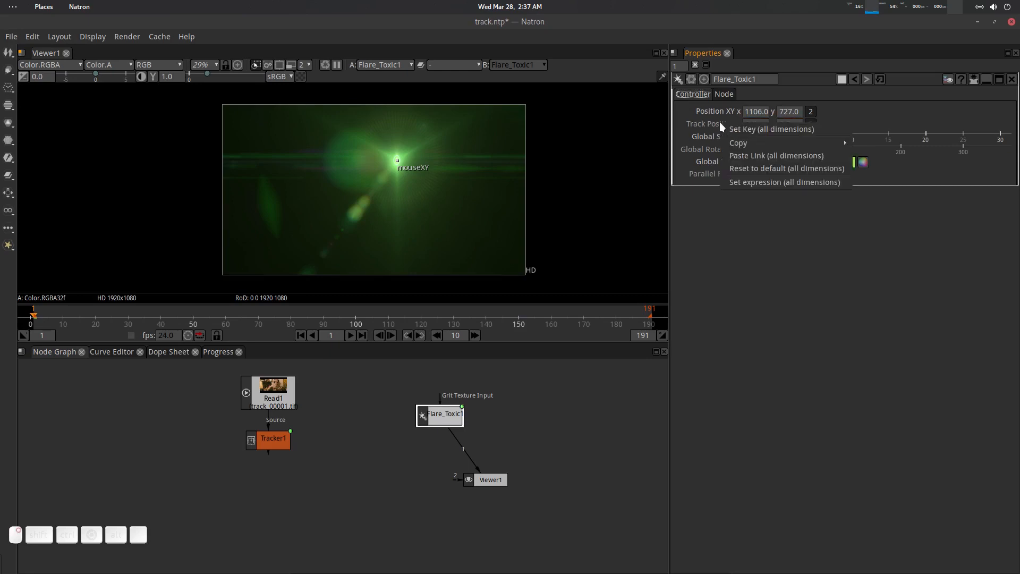
click(784, 157)
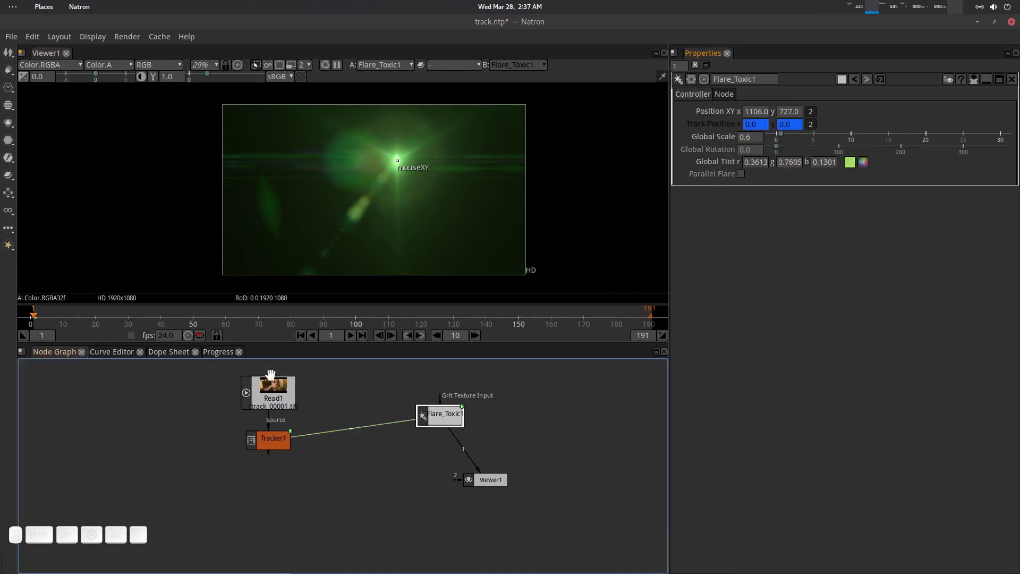
drag(74, 312, 105, 312)
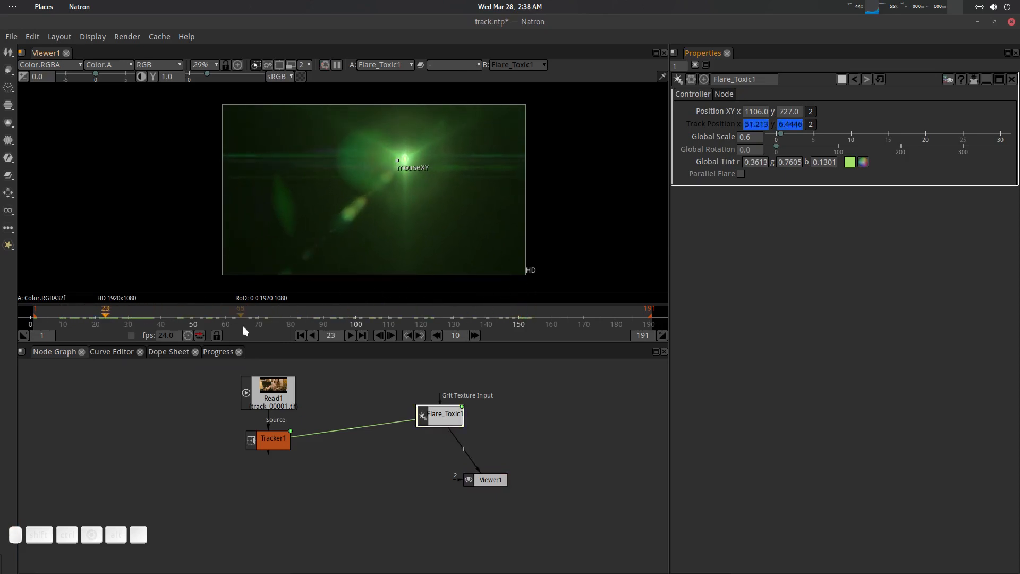
click(300, 335)
- Make room in the node graph and add a Merge node with its operation set to plus
mouse_move(440, 417)
mouse_down()
mouse_move(415, 424)
mouse_move(425, 431)
mouse_up()
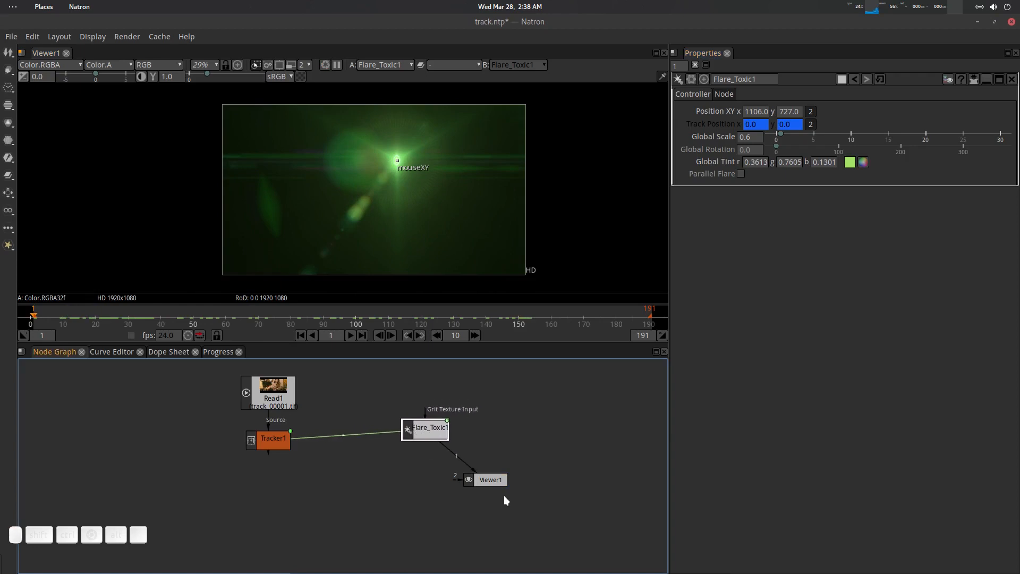
drag(504, 495, 525, 491)
drag(374, 464, 365, 490)
click(366, 490)
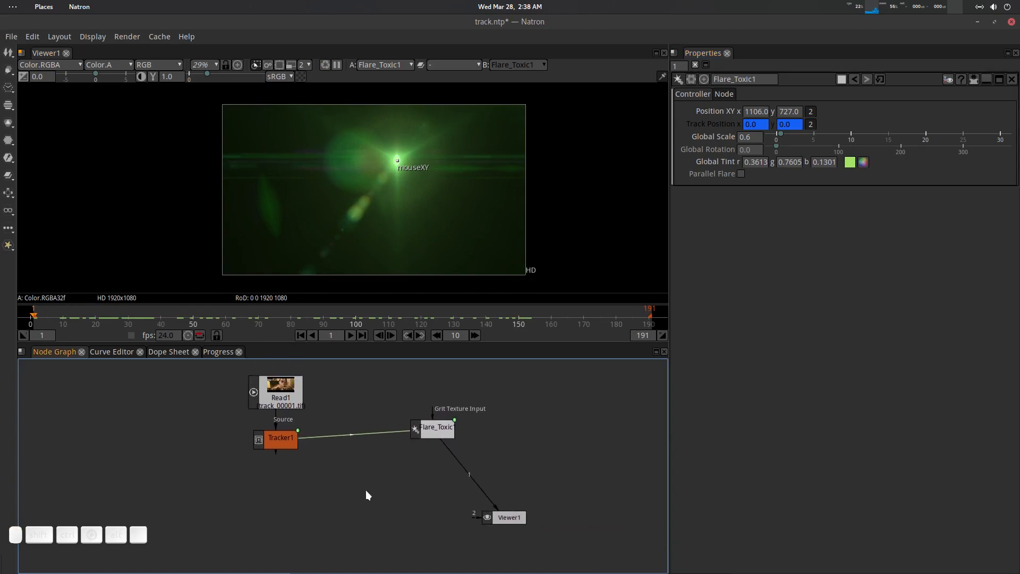
key(m)
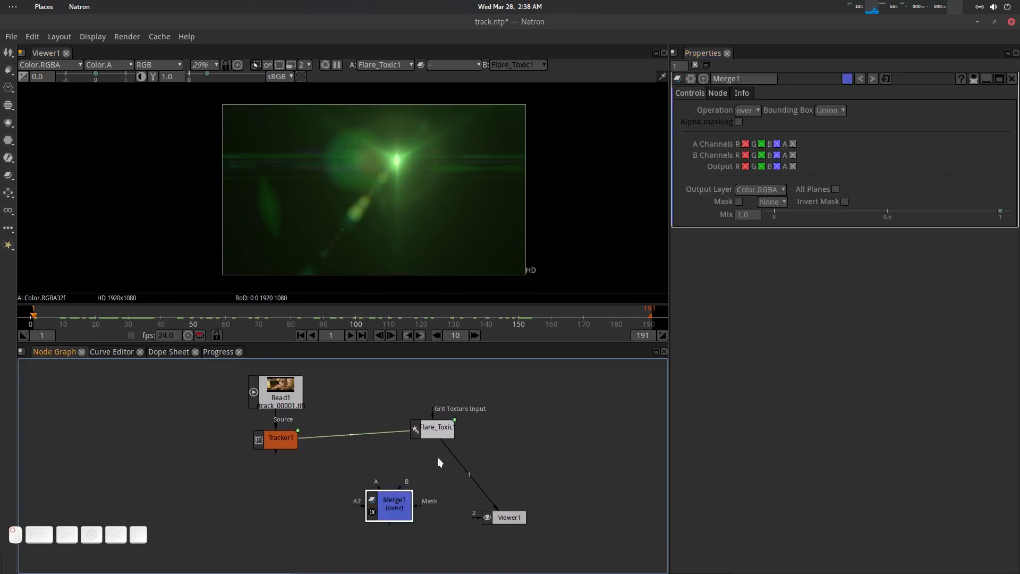
click(746, 110)
click(753, 108)
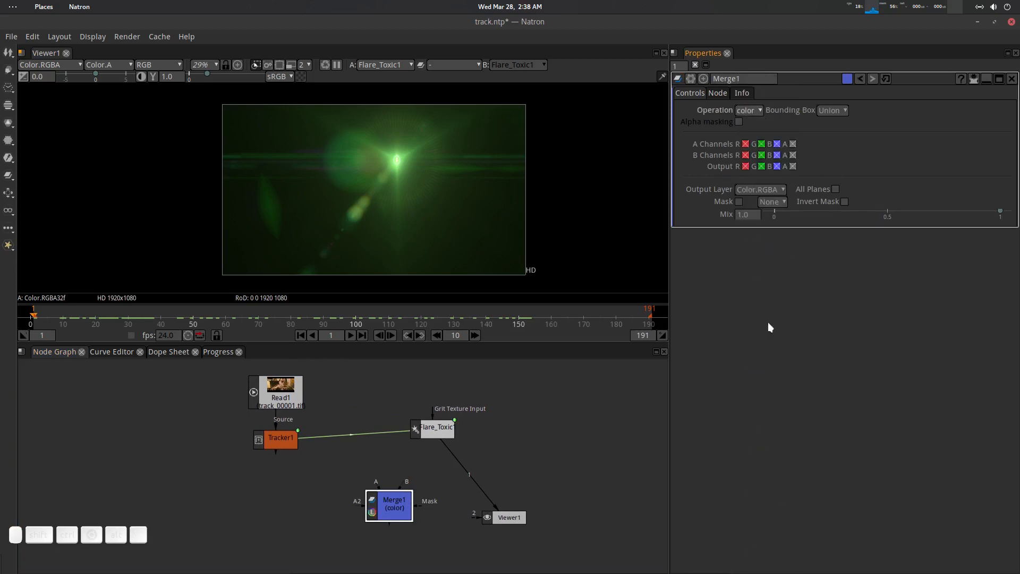
click(747, 110)
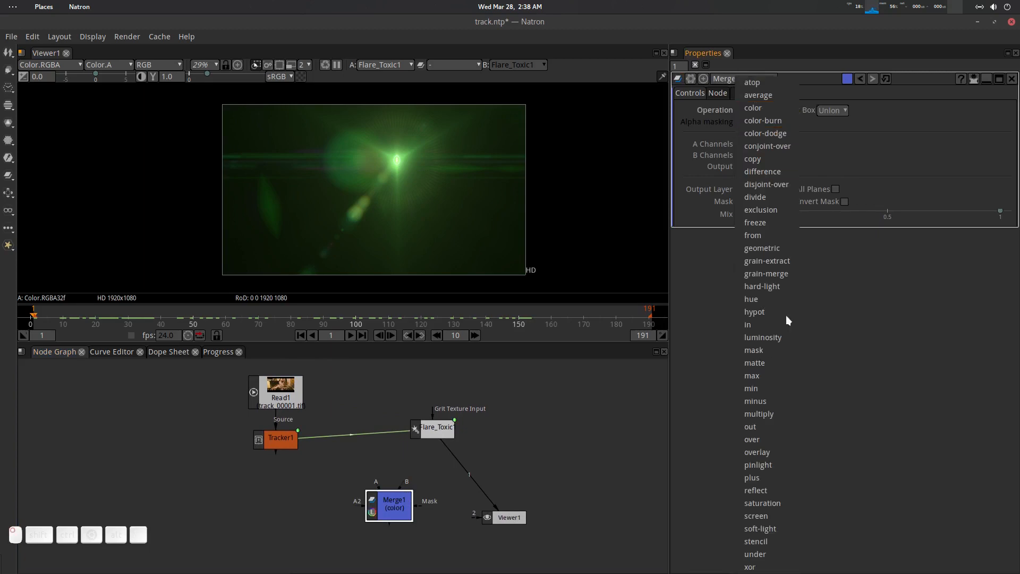
click(764, 480)
- Connect Merge1's B input to Read1 and its A input to Flare_Toxic1, and display the merge in Viewer1
drag(408, 483, 414, 474)
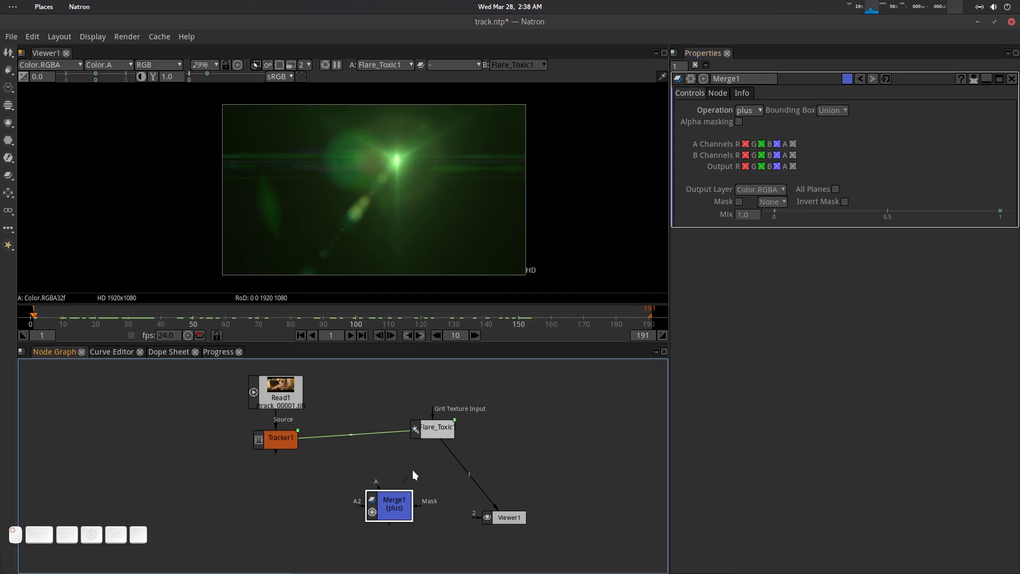
drag(295, 396, 295, 396)
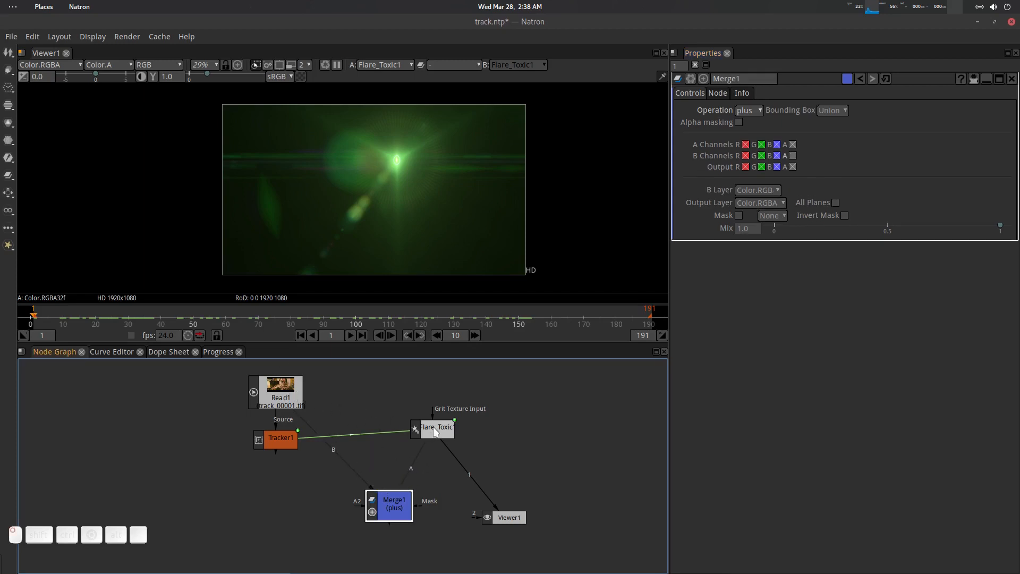
drag(434, 431, 434, 431)
drag(396, 508, 394, 497)
key(1)
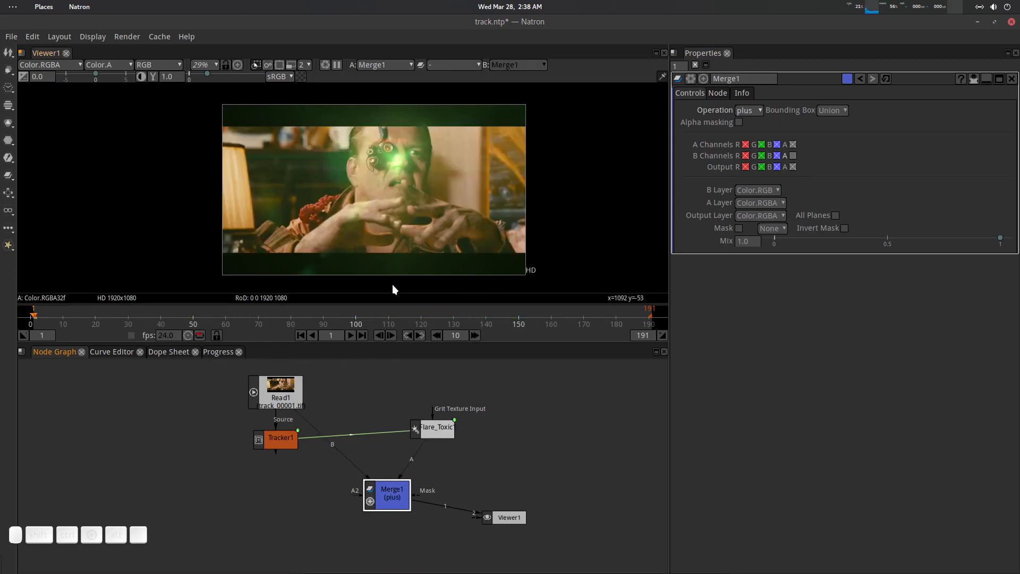
- At frame 31, move Flare_Toxic1's position up to the man's mechanical eye, about X 1051, Y 807
mouse_move(125, 318)
mouse_down()
mouse_move(256, 313)
mouse_move(131, 319)
mouse_up()
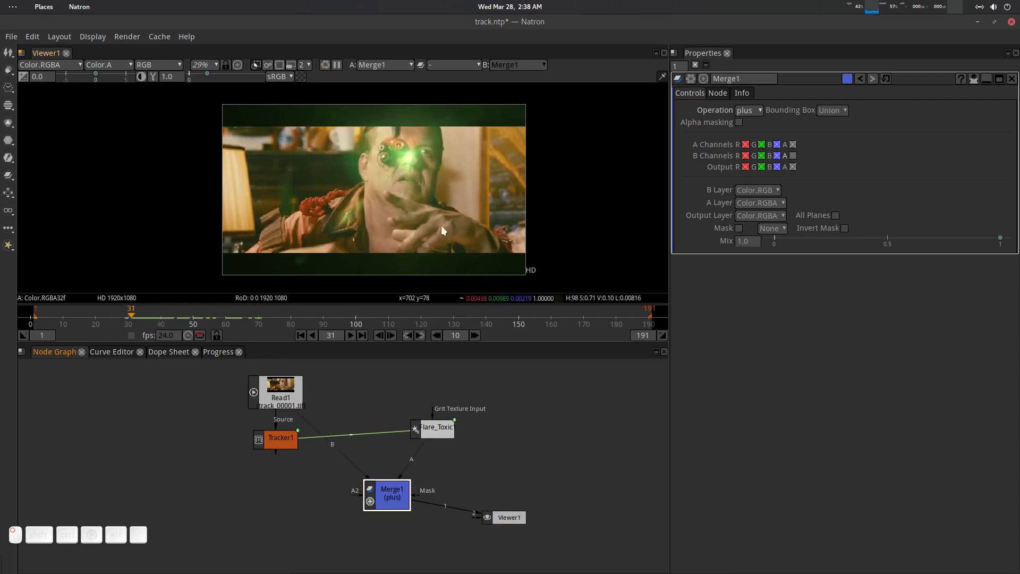
click(438, 429)
scroll(437, 146, up, 2)
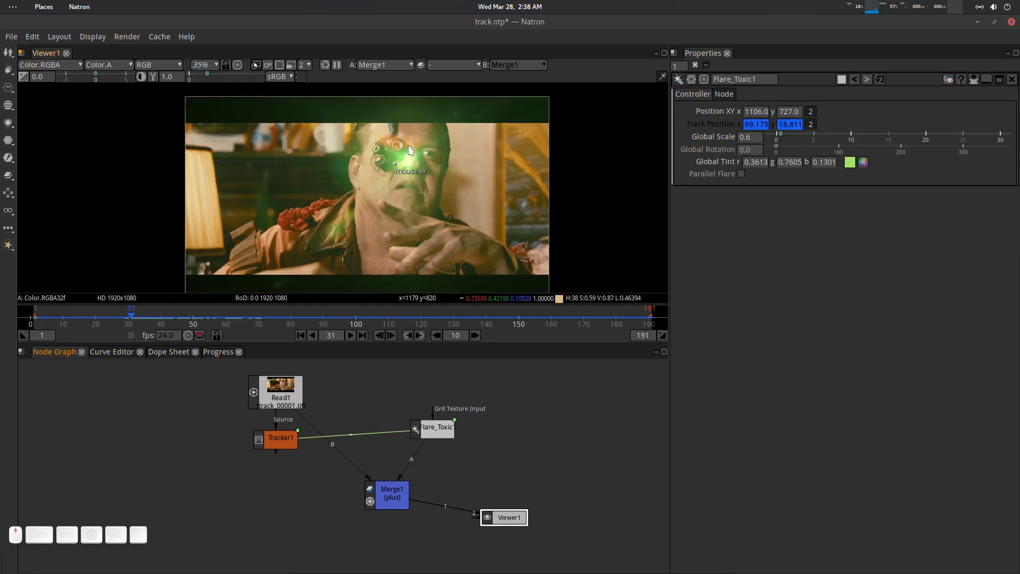
drag(404, 170, 375, 148)
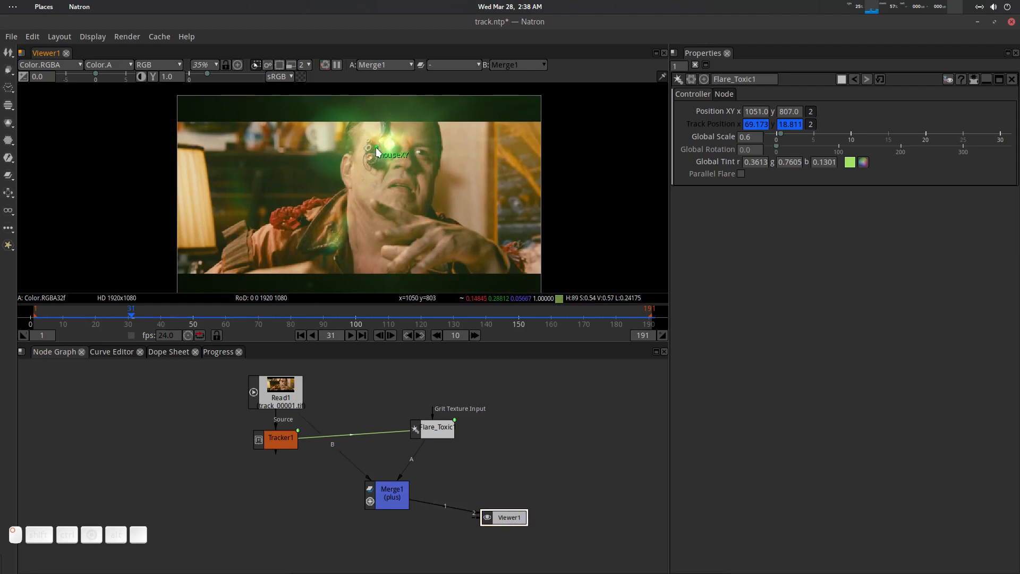
scroll(429, 180, down, 1)
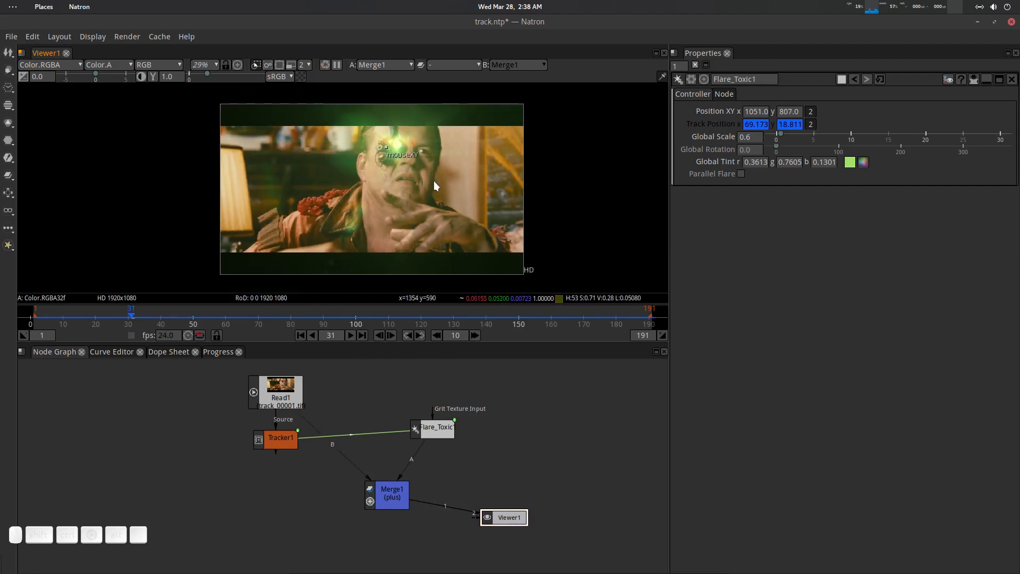
- Hide the viewer overlays, play the merged shot from frame 1, and scrub back to check how the flare follows the eye
key(o)
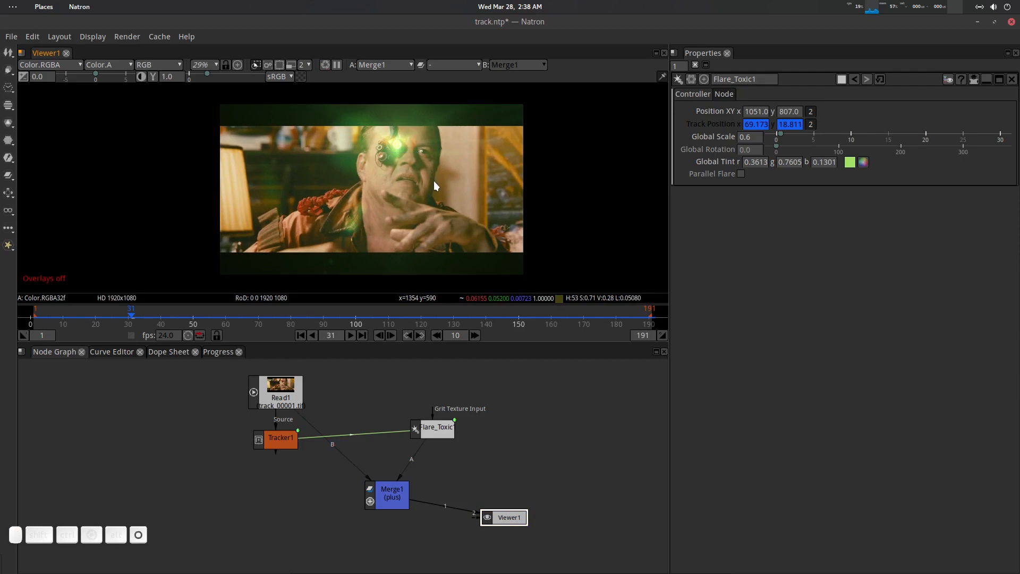
click(300, 336)
click(350, 335)
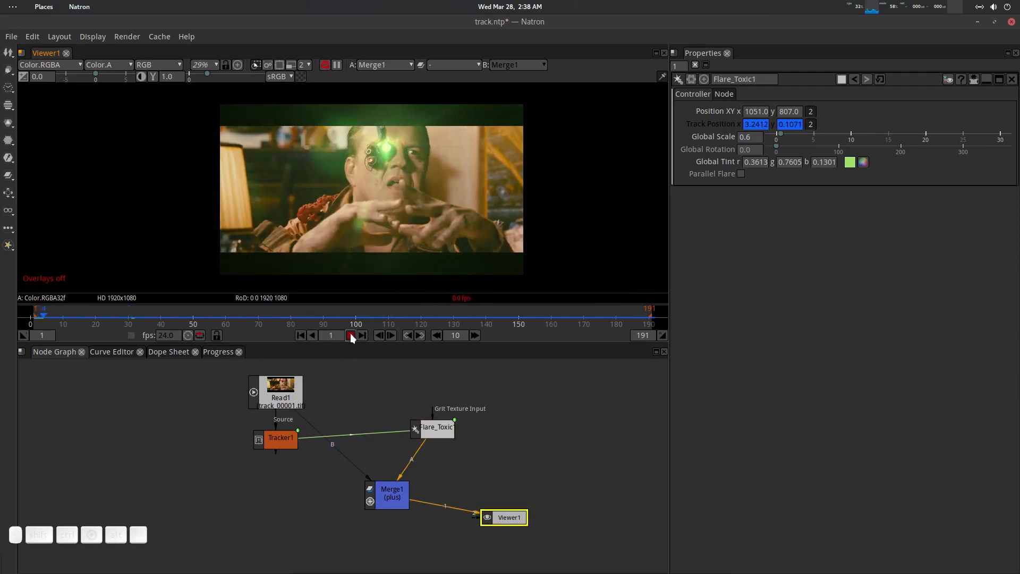
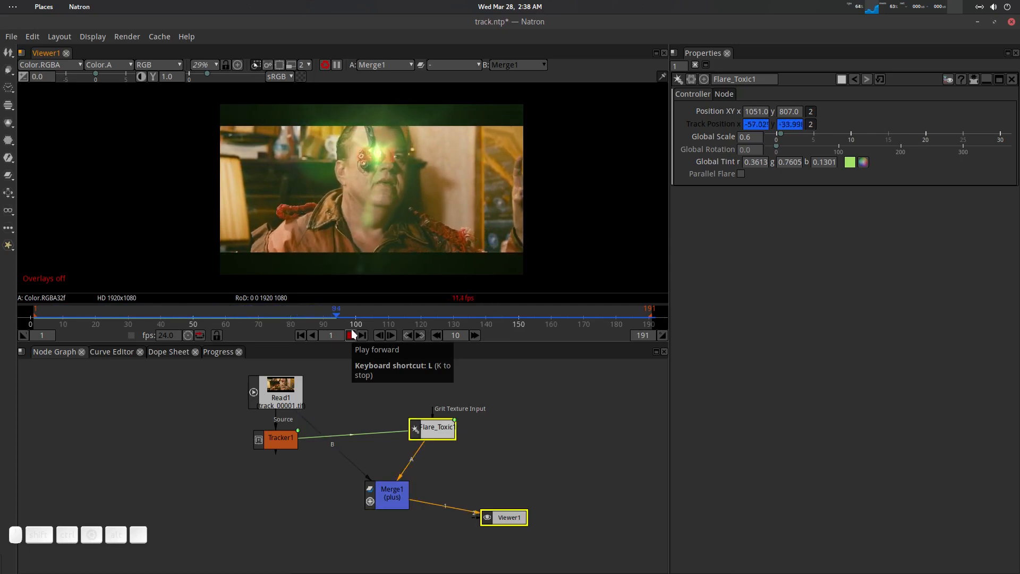
drag(353, 320, 237, 314)
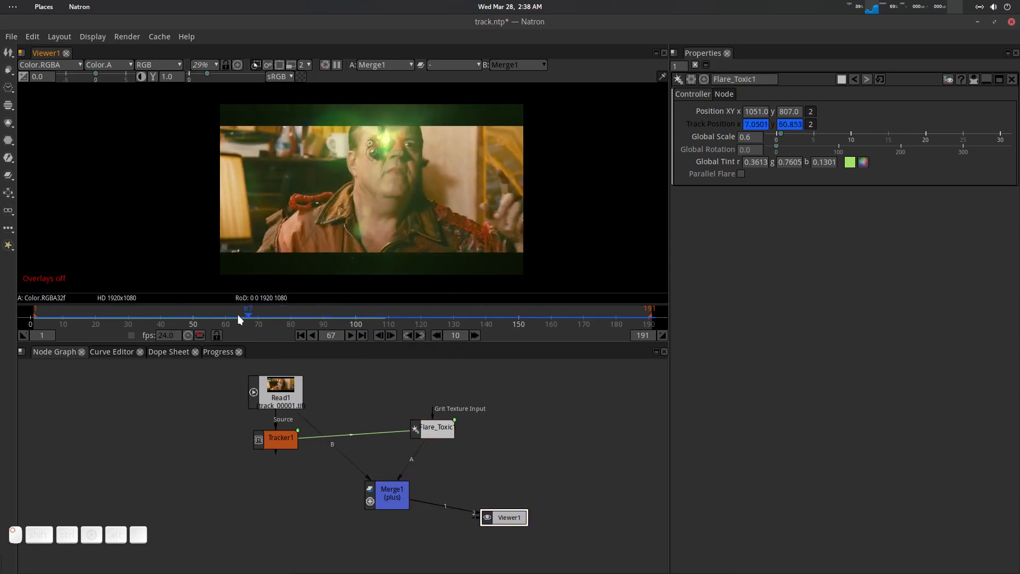
- Set Flare_Toxic1's Global Tint to a yellow of Red 226, Green 193, Blue 58
click(432, 432)
click(864, 162)
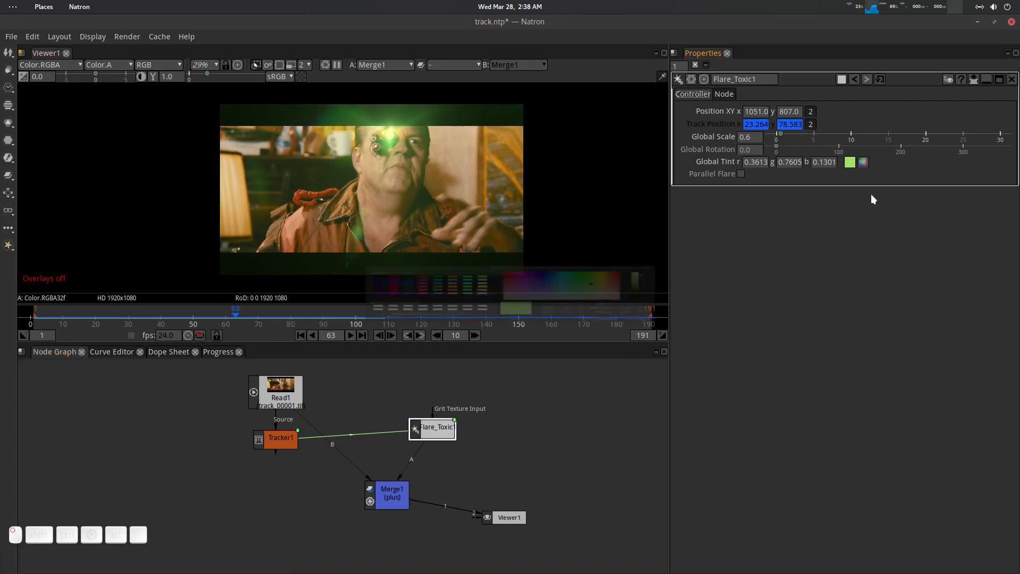
drag(522, 221, 604, 235)
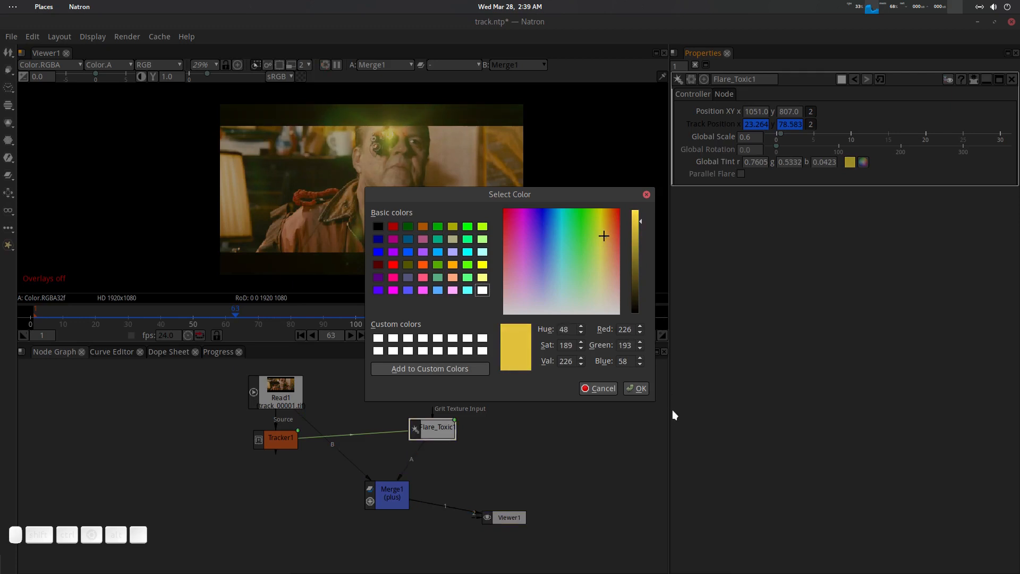
click(644, 389)
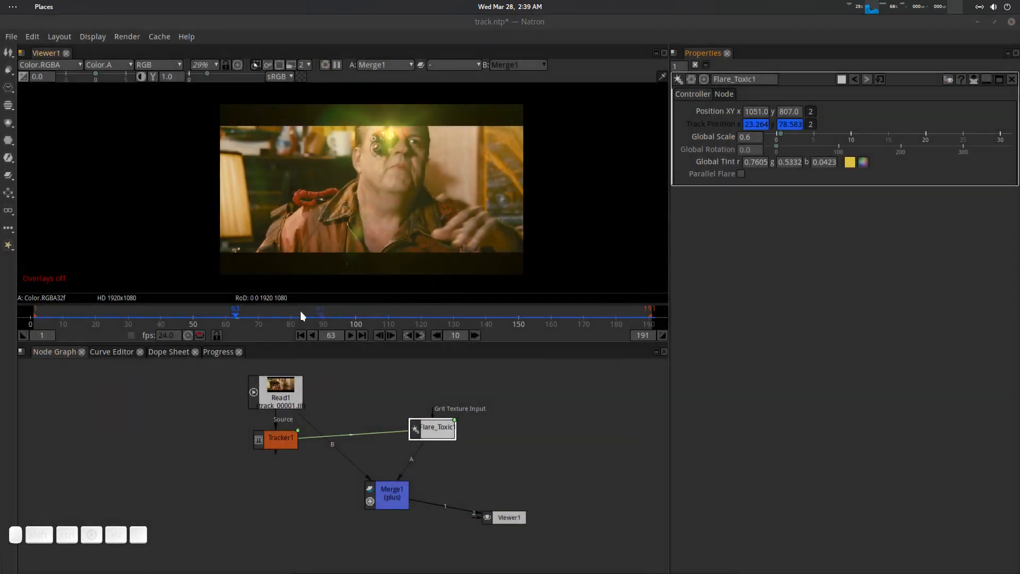
- At frame 26, open Flare_Toxic1's internal node graph and show the settings of its Sun node
drag(211, 317, 115, 317)
click(355, 408)
drag(427, 431, 423, 439)
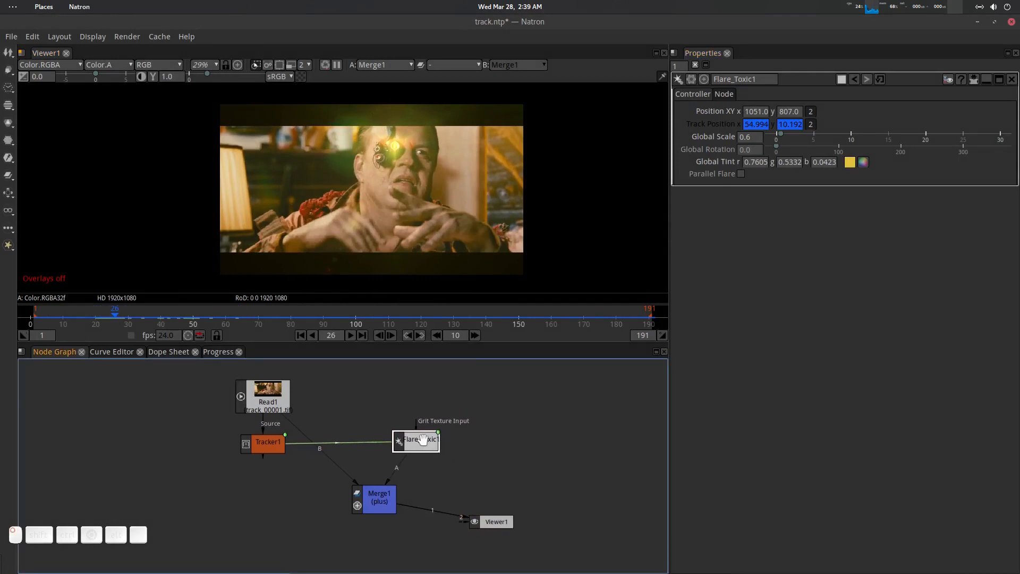
click(951, 79)
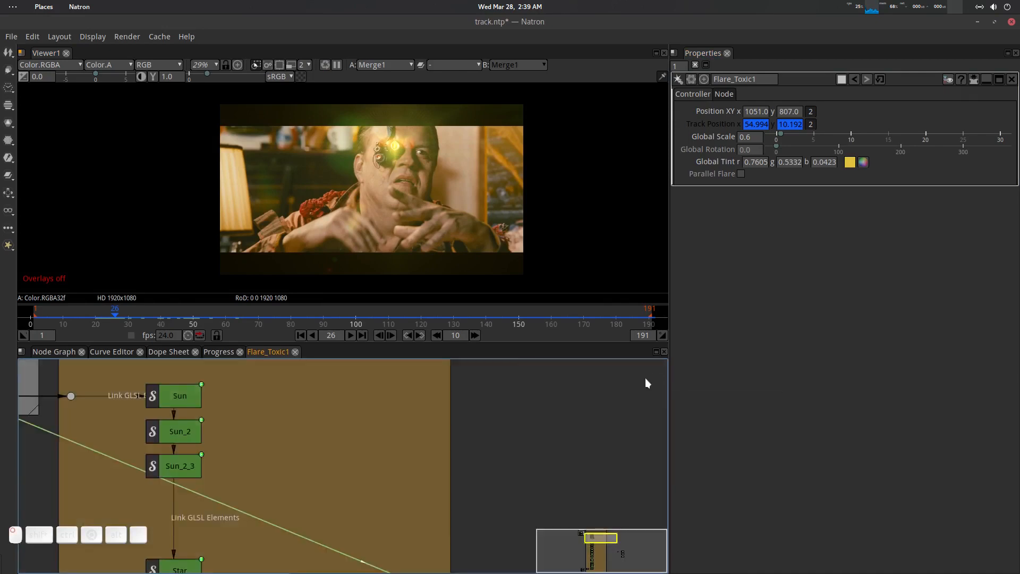
drag(348, 399, 440, 467)
scroll(383, 467, up, 1)
drag(339, 478, 401, 435)
scroll(377, 434, down, 1)
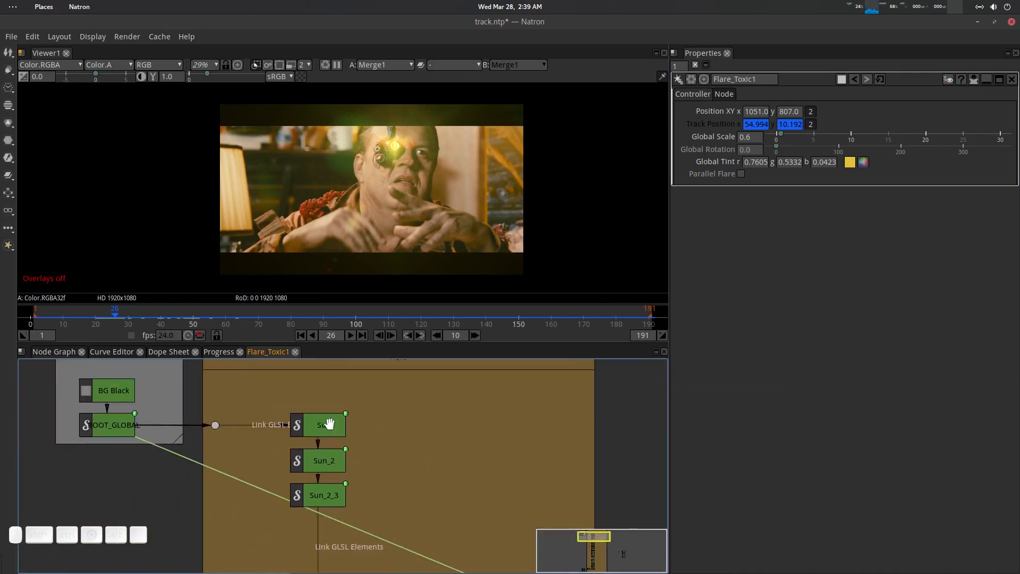
click(329, 424)
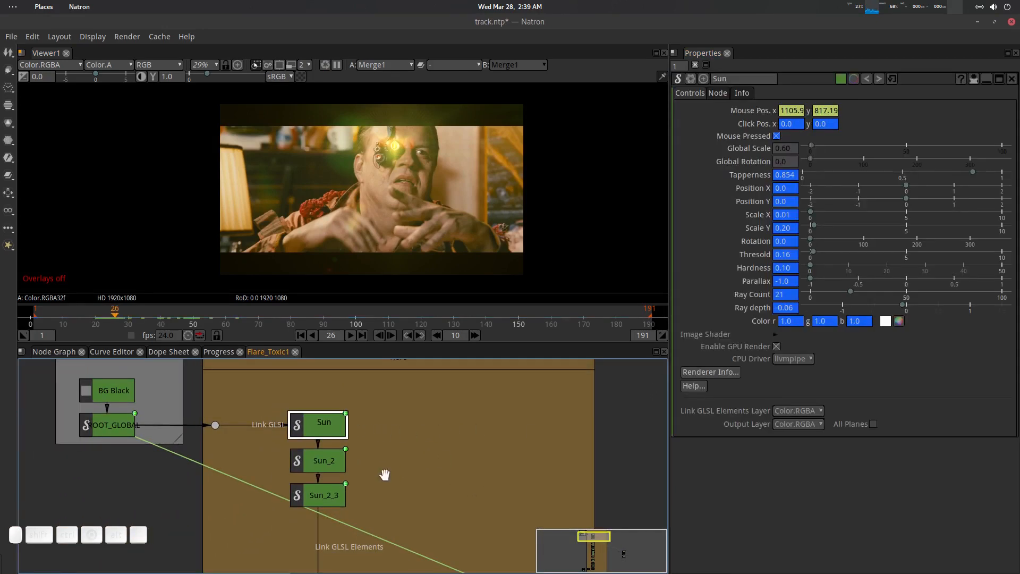
- Remove the animation from all of the Sun node's parameters
click(691, 78)
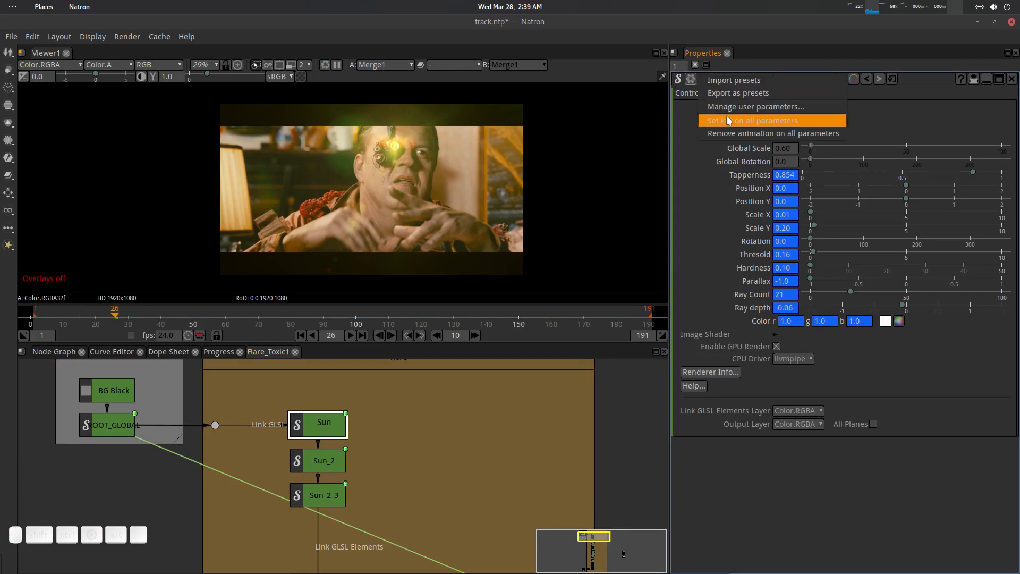
click(736, 127)
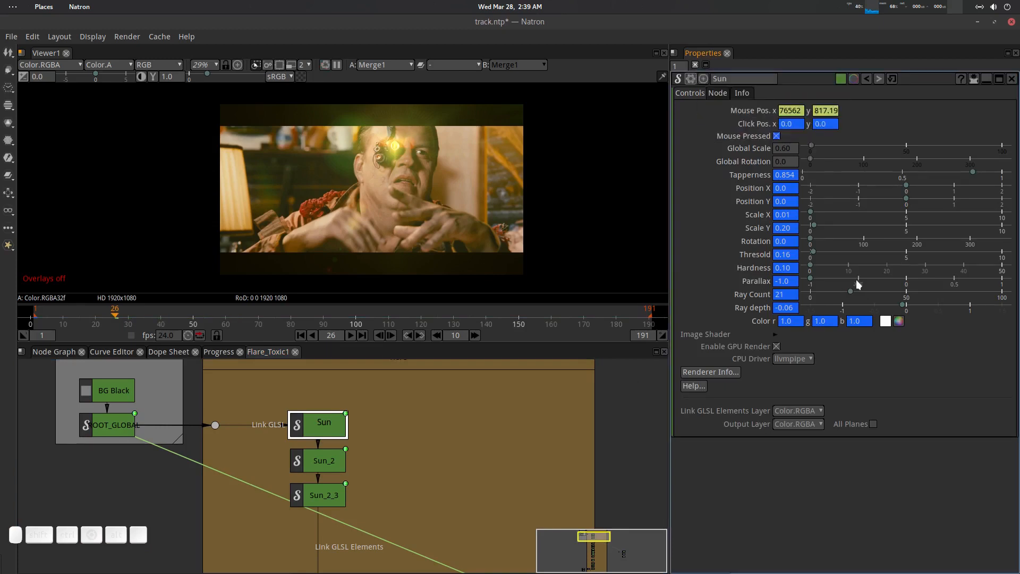
key(ctrl+z)
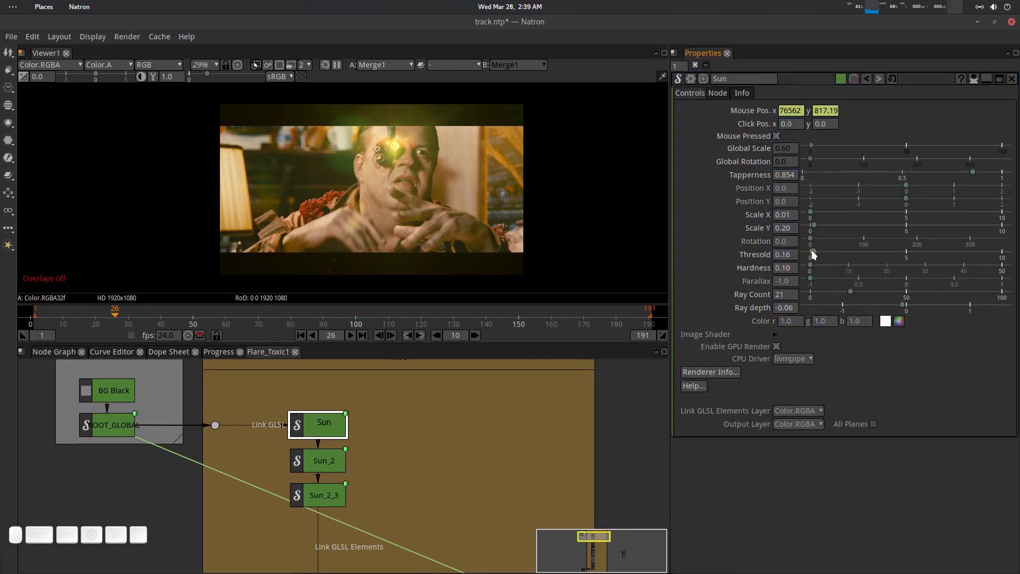
- Try a Rotation of 90.70, Thresold of 0.08, Scale X of 0.01 and Scale Y of 2.99 on the Sun node
drag(811, 250, 859, 244)
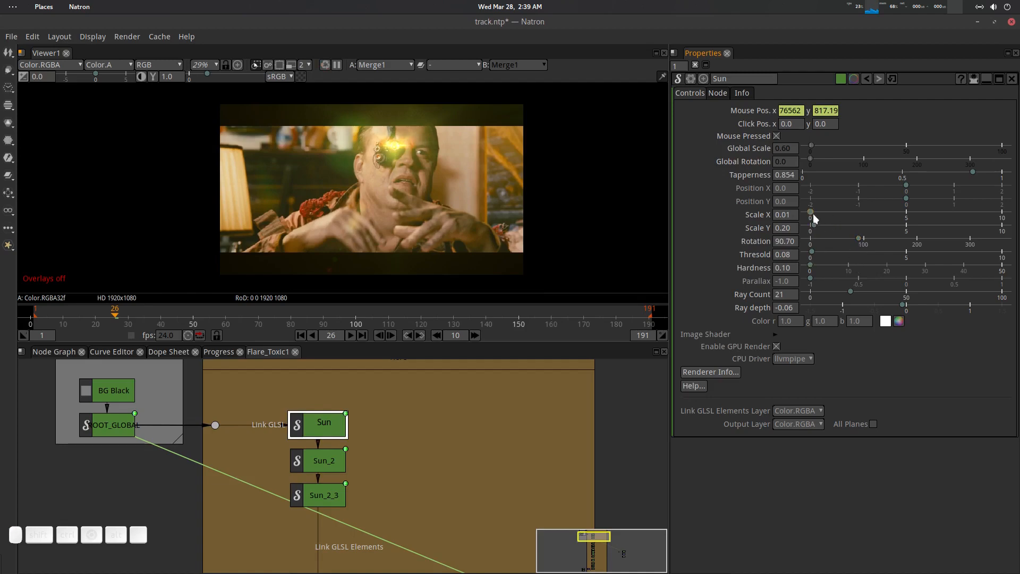
drag(813, 214, 809, 215)
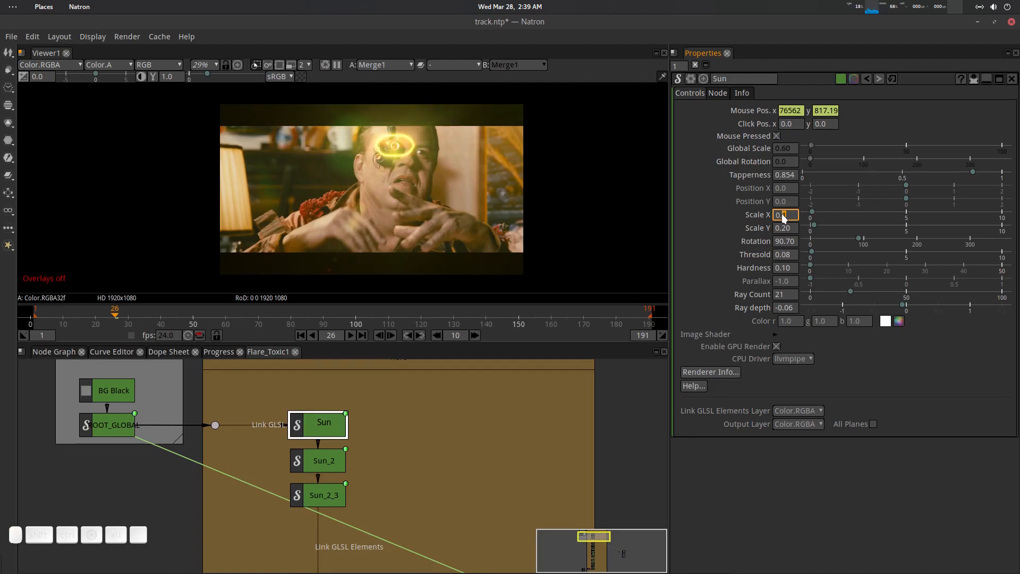
text(0)
key(Return)
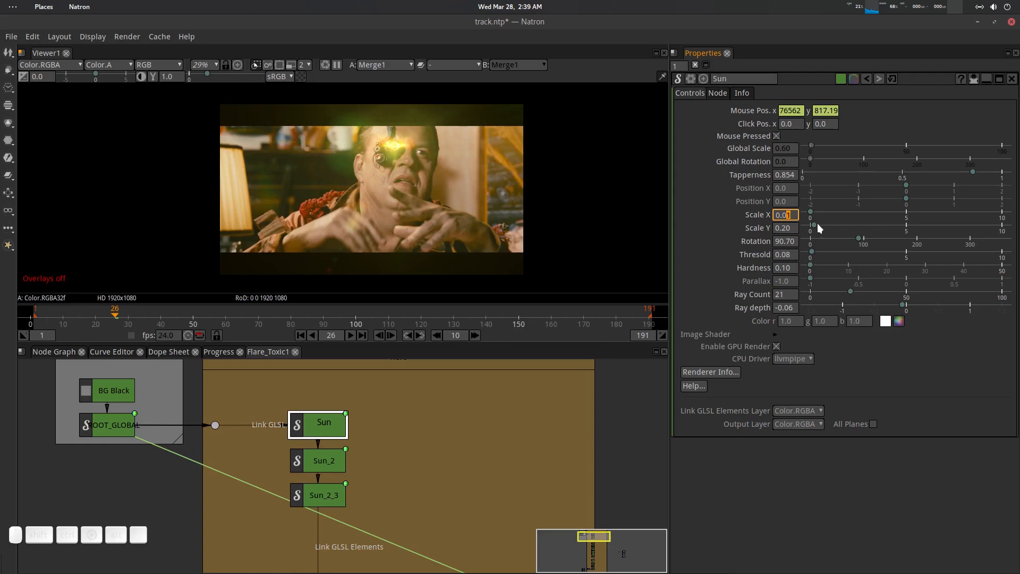
drag(818, 223, 867, 232)
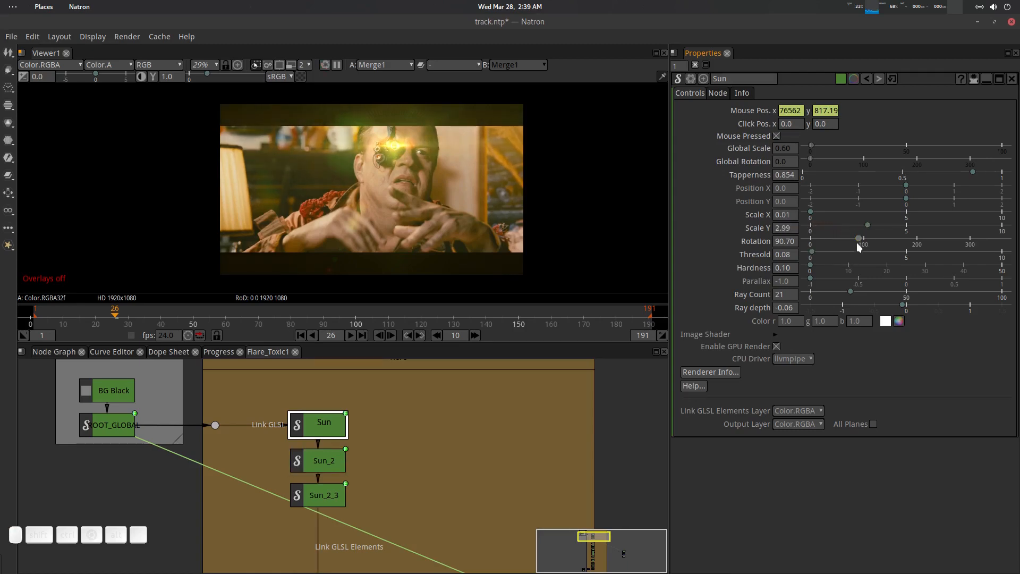
- Bring the Sun node's Scale Y, Rotation and Thresold to 0 and try a Scale X of 1.11
mouse_move(815, 251)
mouse_down()
mouse_move(825, 255)
mouse_move(809, 254)
mouse_up()
double_click(794, 227)
mouse_move(815, 263)
mouse_down()
mouse_move(835, 265)
mouse_move(812, 272)
mouse_up()
double_click(787, 294)
mouse_move(866, 224)
mouse_down()
mouse_move(823, 228)
mouse_move(873, 228)
mouse_up()
drag(860, 238, 831, 216)
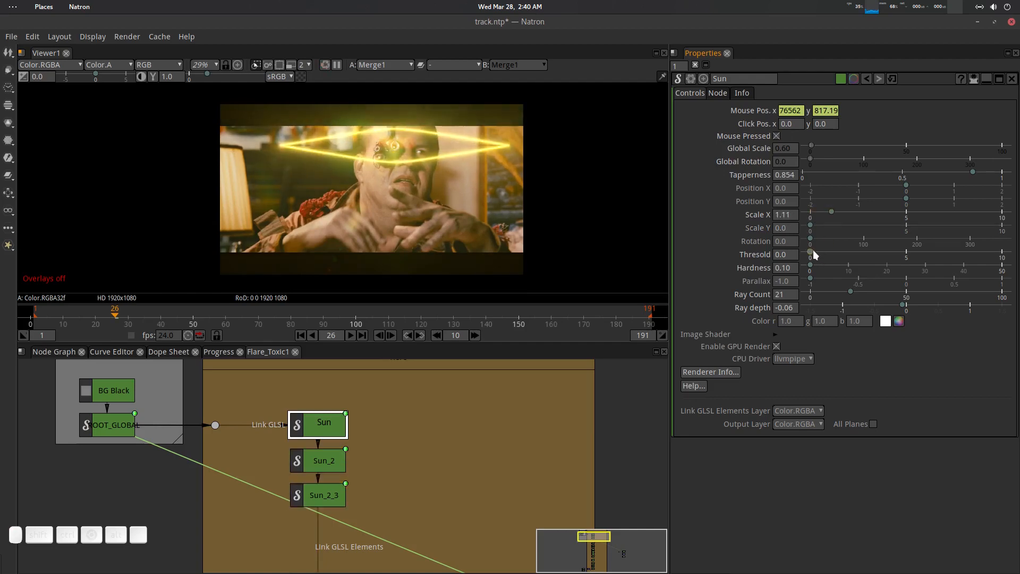
- Set the Sun node's Scale X to 0.08, Scale Y to 0.83 and Rotation to 90
mouse_move(817, 251)
mouse_down()
mouse_move(846, 250)
mouse_move(808, 254)
mouse_up()
mouse_move(832, 210)
mouse_down()
mouse_move(812, 214)
mouse_move(811, 224)
mouse_move(827, 223)
mouse_up()
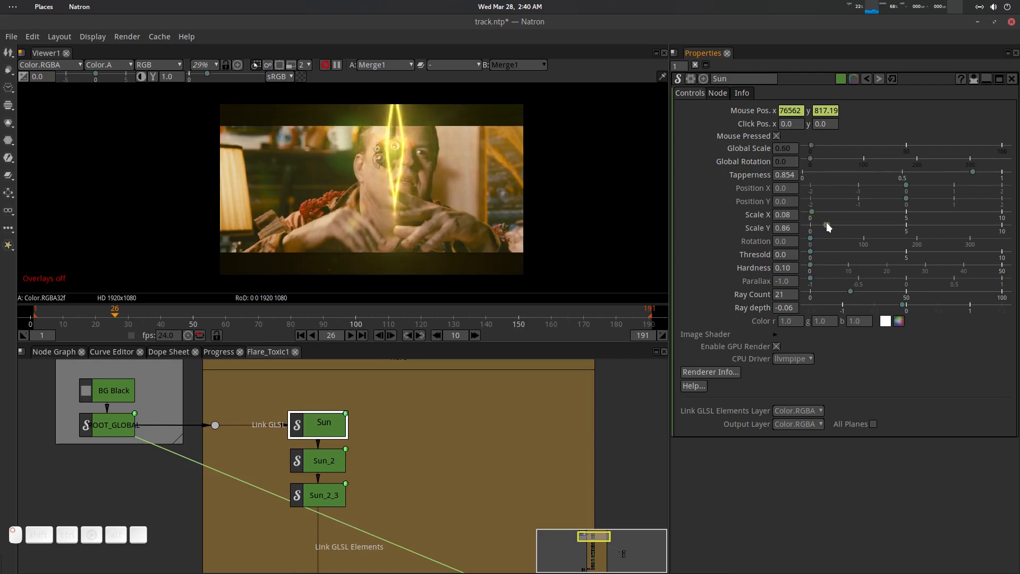
click(798, 174)
drag(811, 262, 854, 239)
text(90)
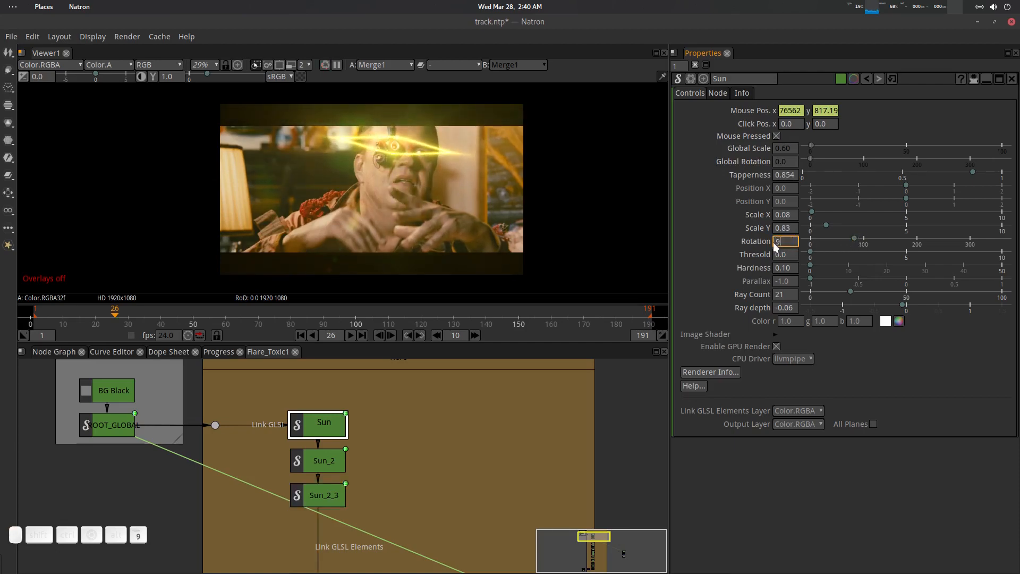
key(Return)
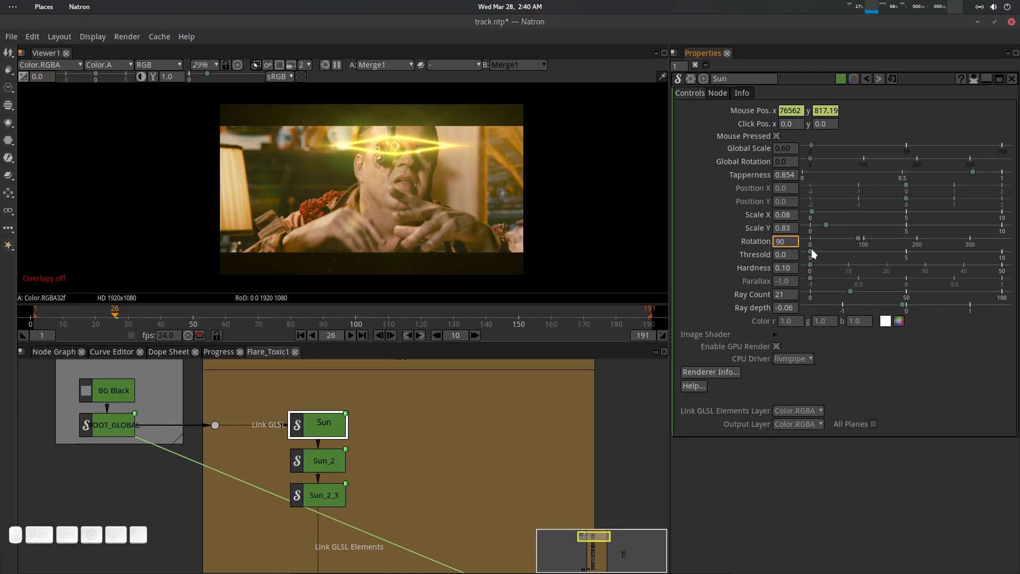
- Shape the Sun into a thin horizontal streak with Scale X 0, Scale Y 2.30, Thresold 0, Ray Count 24 and Tapperness 0.968
mouse_move(811, 250)
mouse_down()
mouse_move(832, 253)
mouse_move(823, 253)
mouse_up()
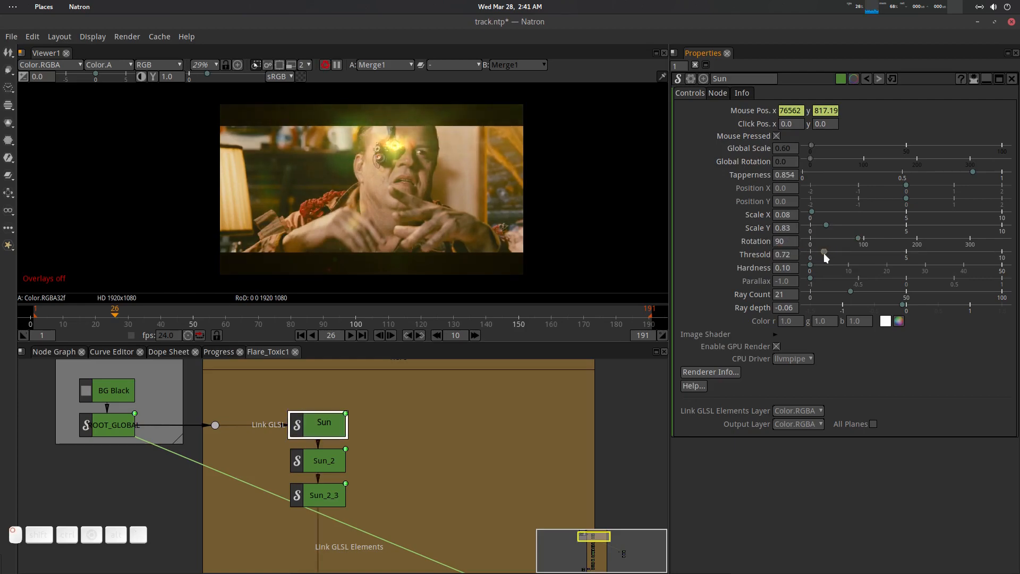
drag(813, 211, 809, 211)
drag(822, 251, 853, 233)
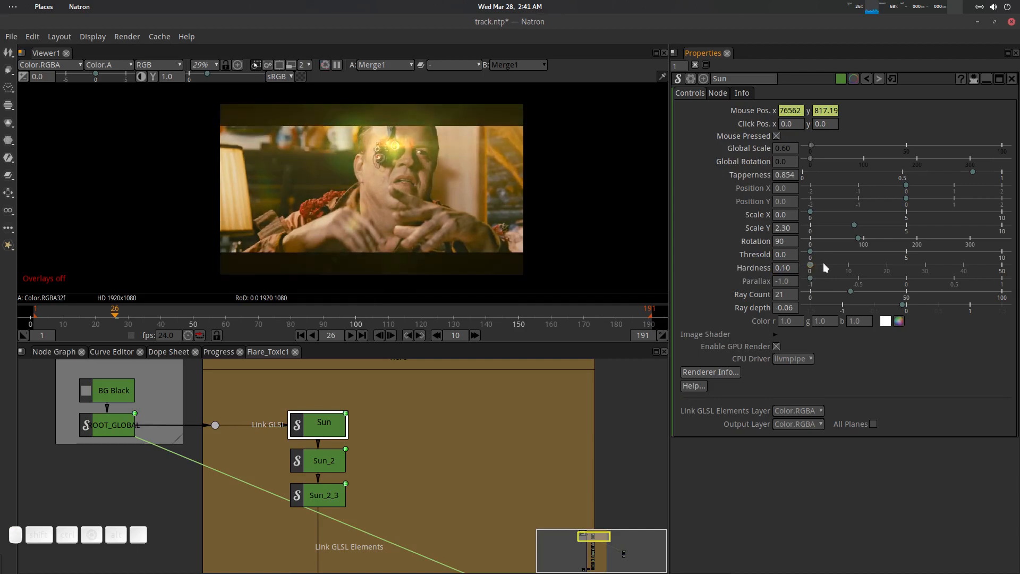
drag(853, 291, 856, 291)
drag(976, 171, 994, 181)
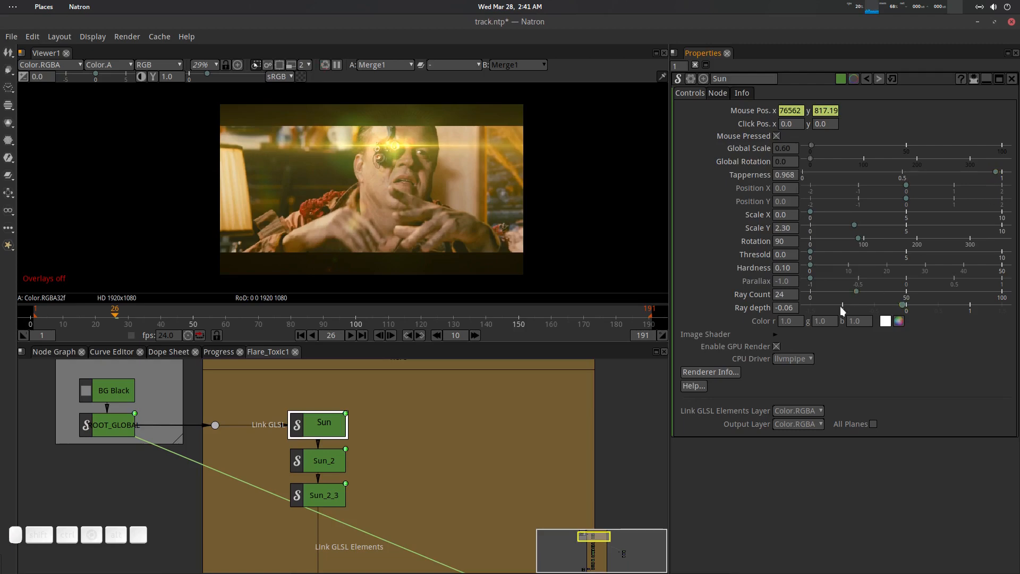
- Set the Sun node's Color to a light orange of r 1.0, g 0.6239, b 0.3419
click(898, 322)
drag(560, 234, 610, 274)
click(641, 388)
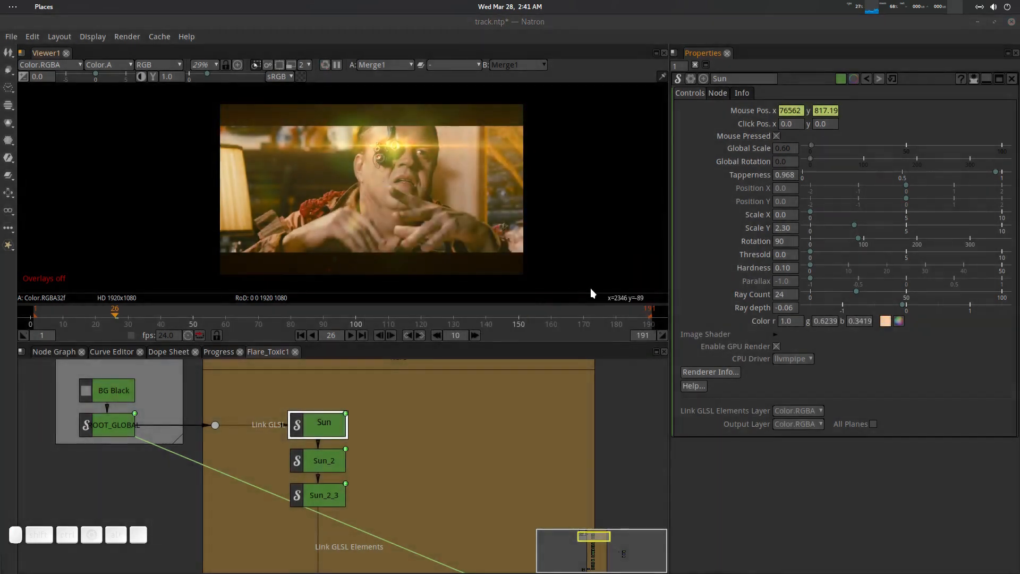
- Return to the main node graph and set Flare_Toxic1's Global Tint to an orange of Red 226, Green 122, Blue 36
click(59, 352)
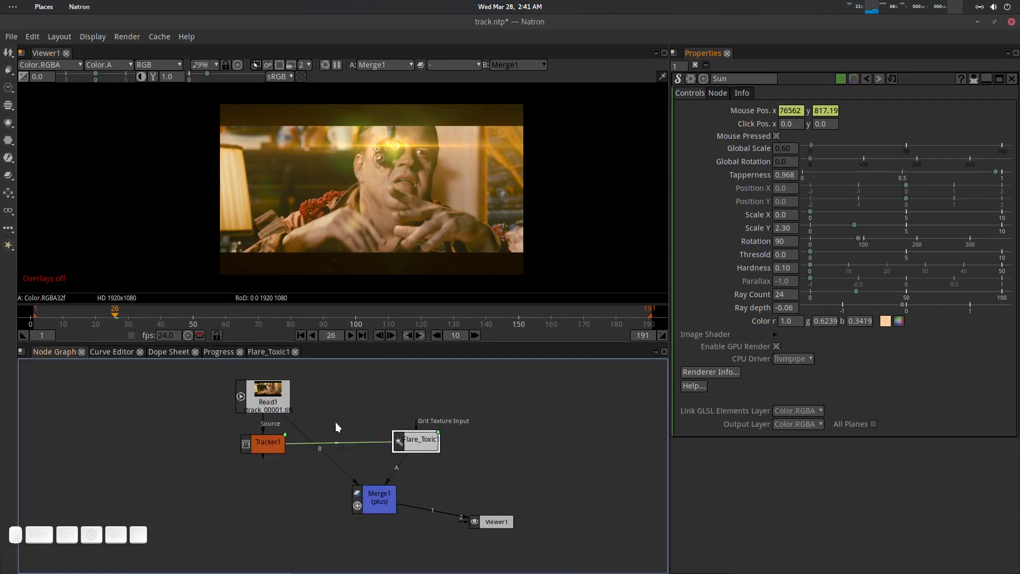
double_click(412, 435)
click(850, 162)
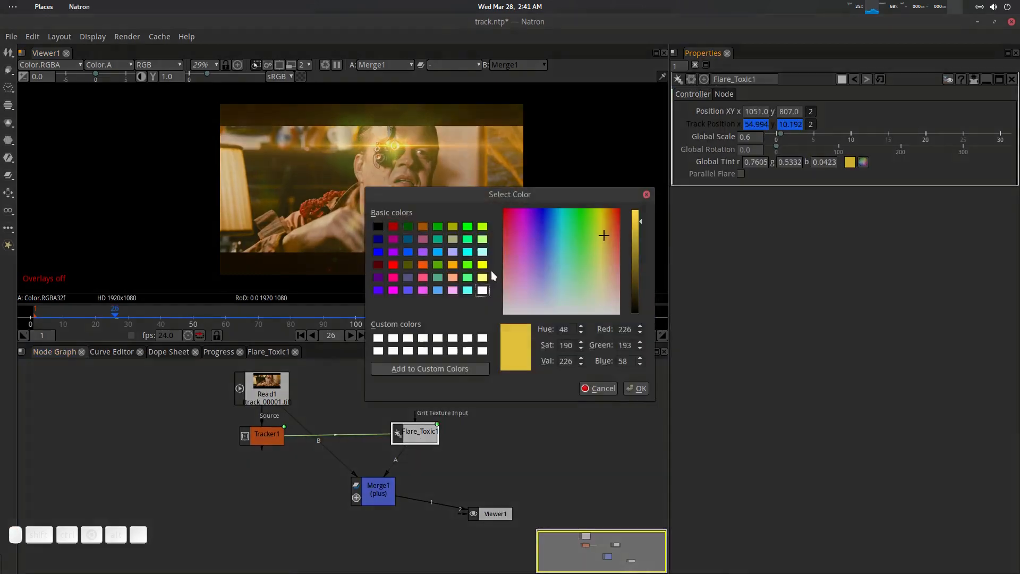
drag(611, 228, 611, 224)
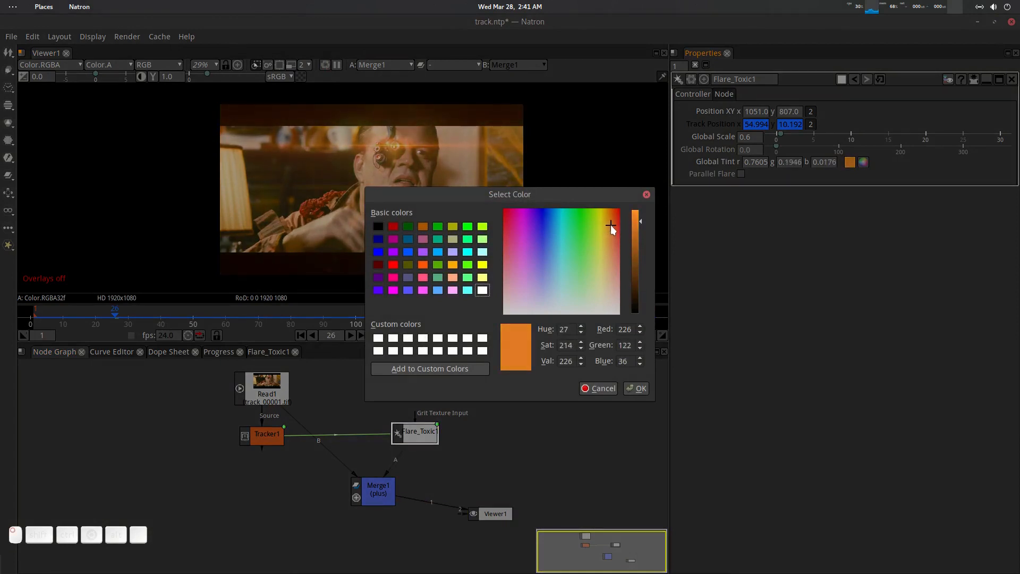
click(637, 389)
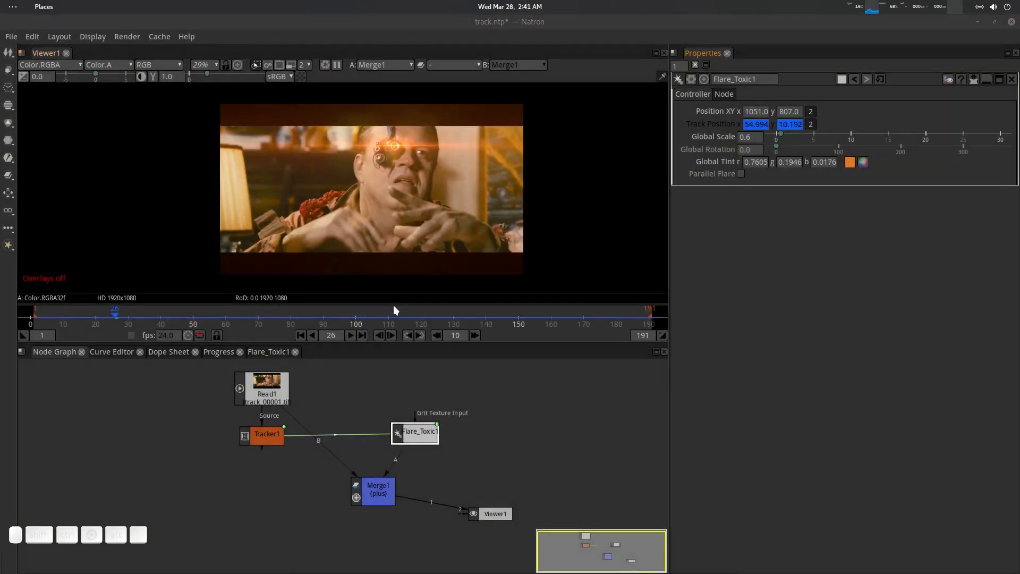
- Move Flare_Toxic1's position onto the man's mechanical eye, to X 1048, Y 801
scroll(396, 148, up, 6)
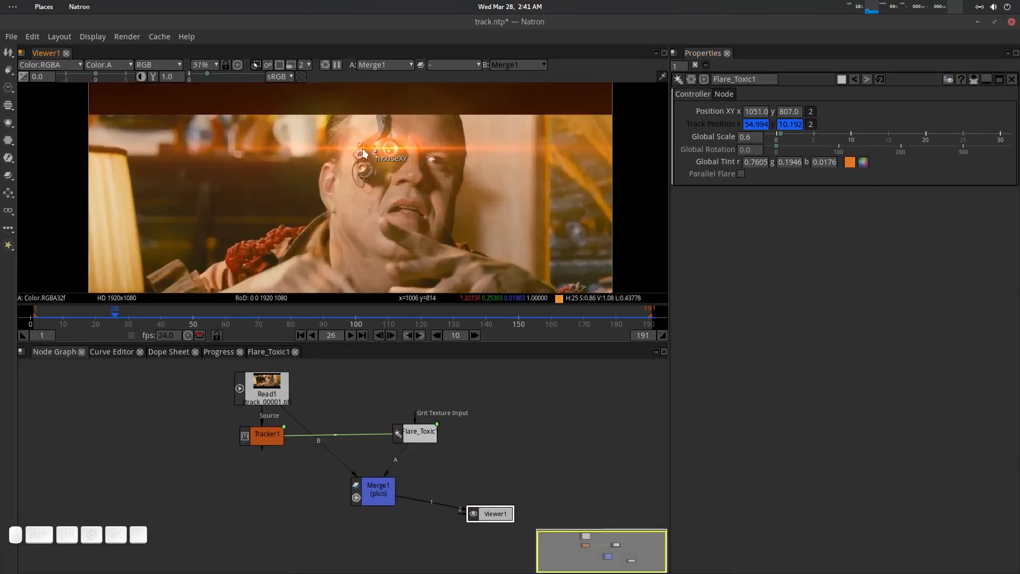
mouse_move(375, 151)
mouse_down()
mouse_move(375, 160)
mouse_move(375, 151)
mouse_up()
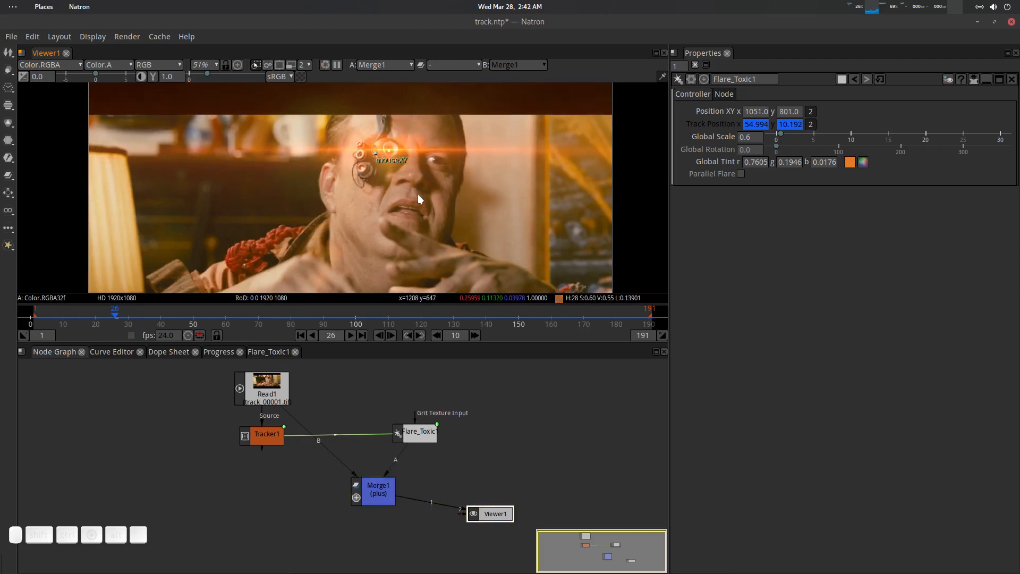
scroll(418, 193, down, 2)
drag(384, 160, 381, 159)
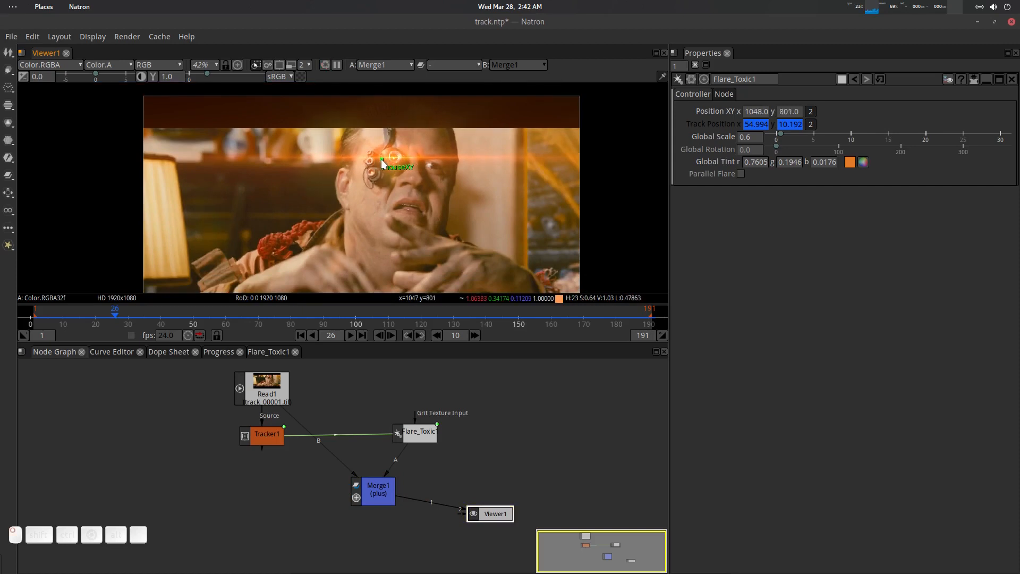
scroll(414, 195, down, 2)
- Hide the viewer overlays and return to frame 1 with the whole image in view
key(o)
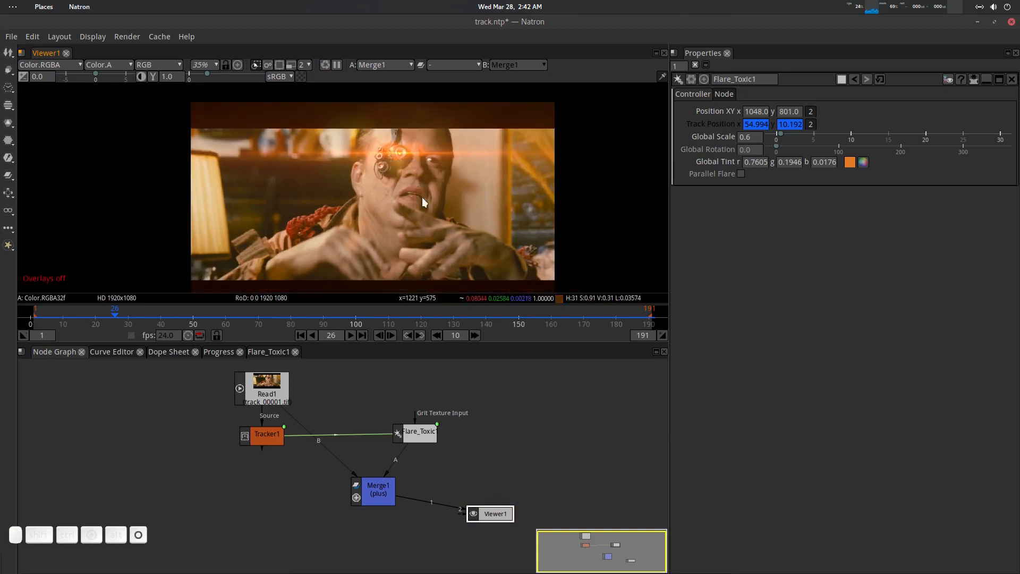
scroll(422, 197, down, 2)
click(301, 336)
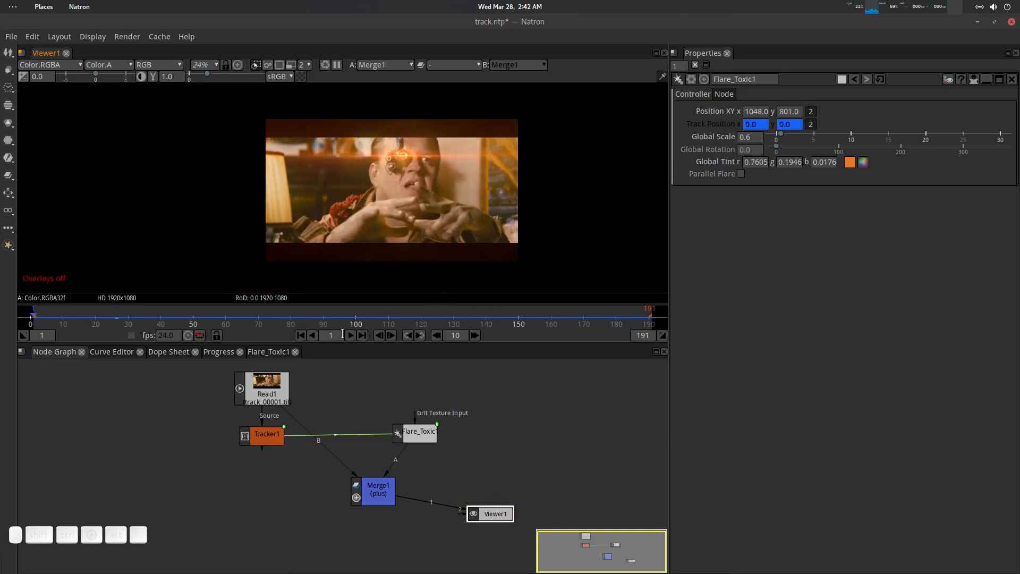
- Play the shot to check the tracked flare and set Flare_Toxic1's Global Scale to 1.0
click(349, 335)
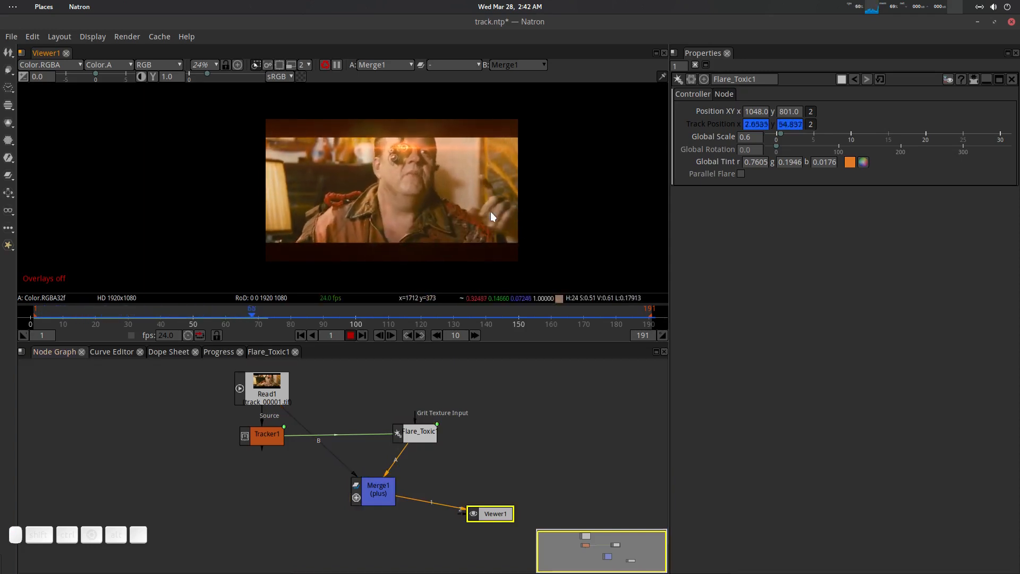
click(350, 336)
click(412, 442)
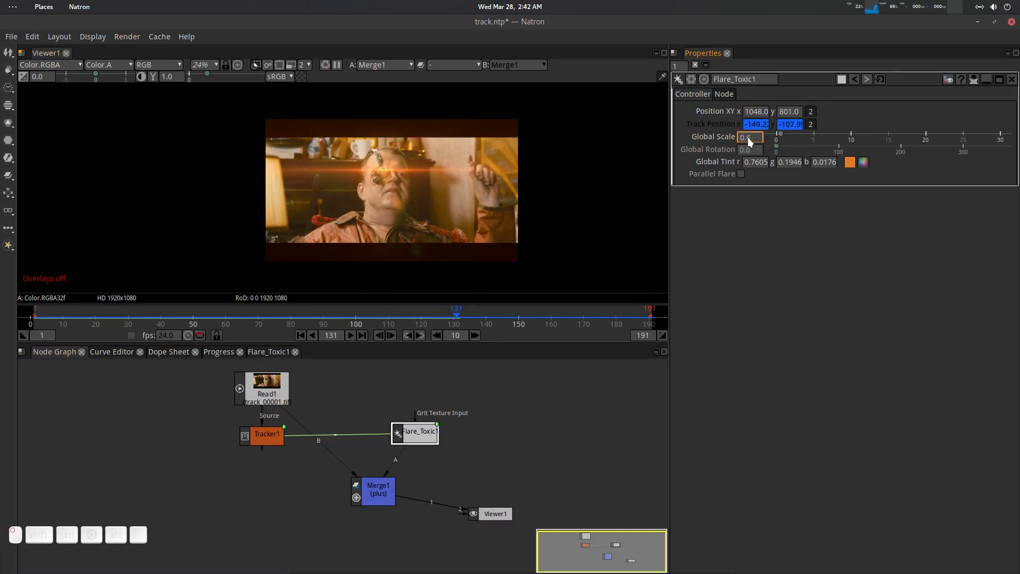
scroll(748, 137, up, 5)
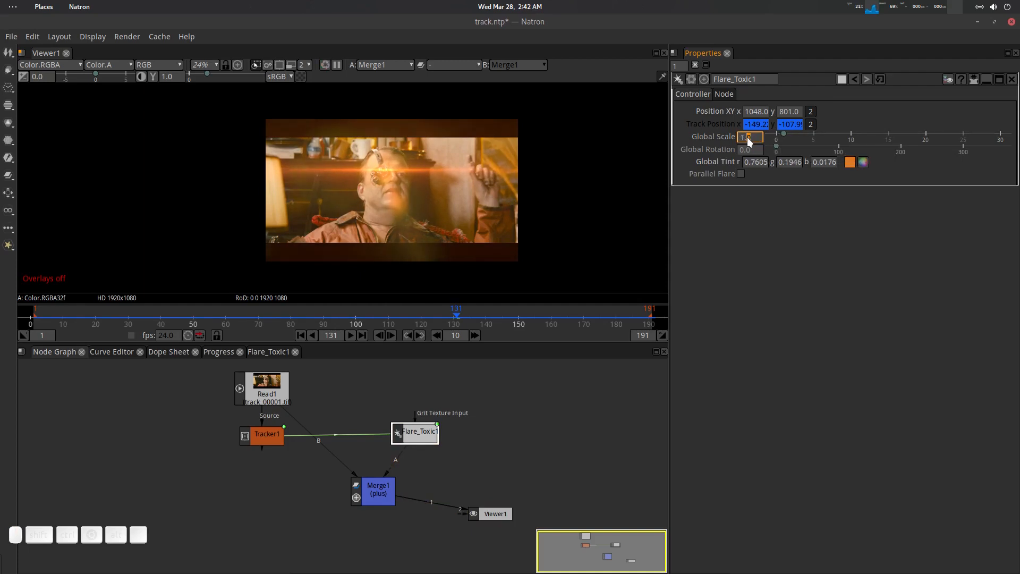
- Inspect the flare on the eye closely and disable the Sun_2 node inside the Flare_Toxic1 group
scroll(397, 228, up, 8)
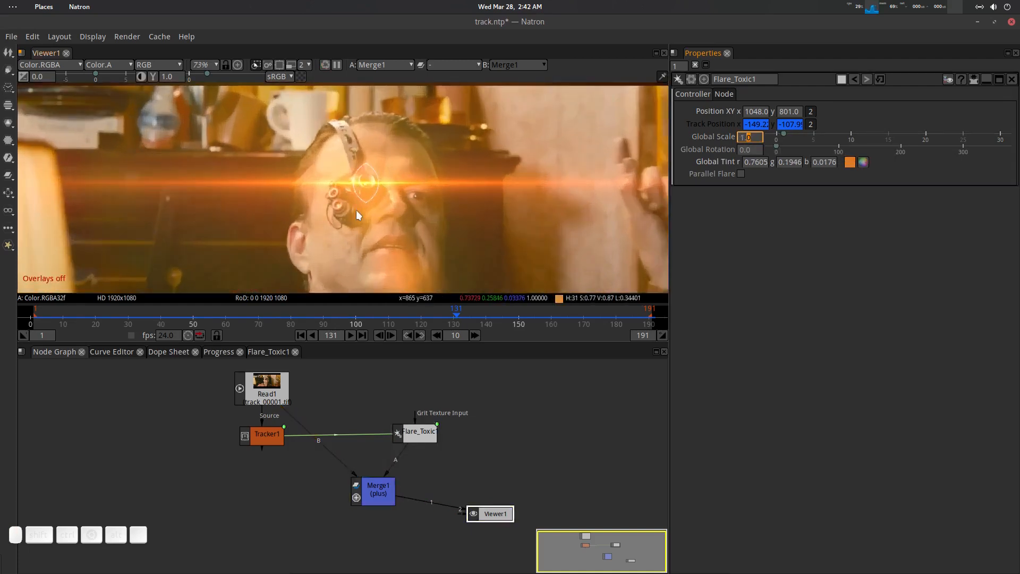
scroll(382, 200, down, 3)
click(417, 433)
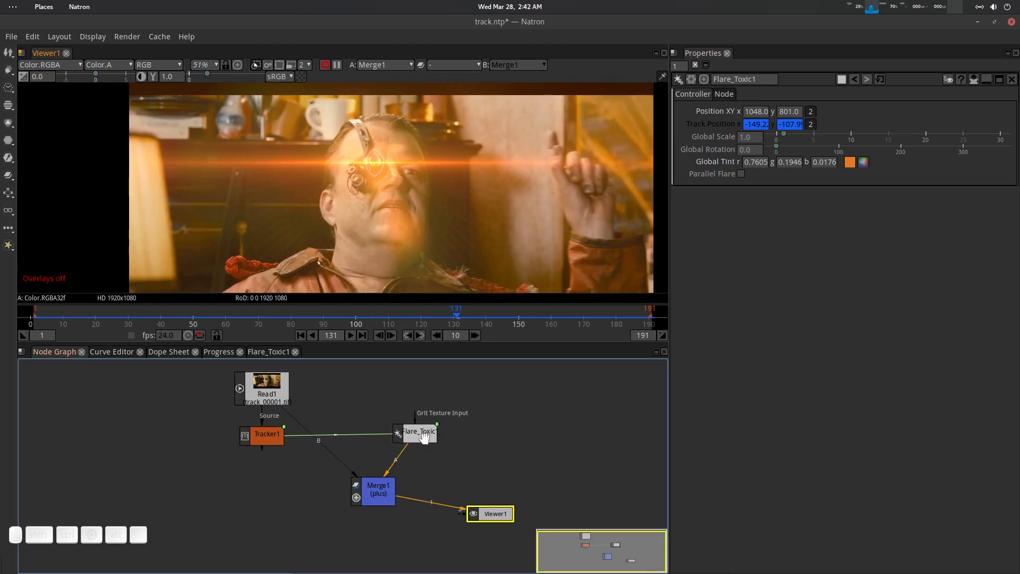
click(265, 352)
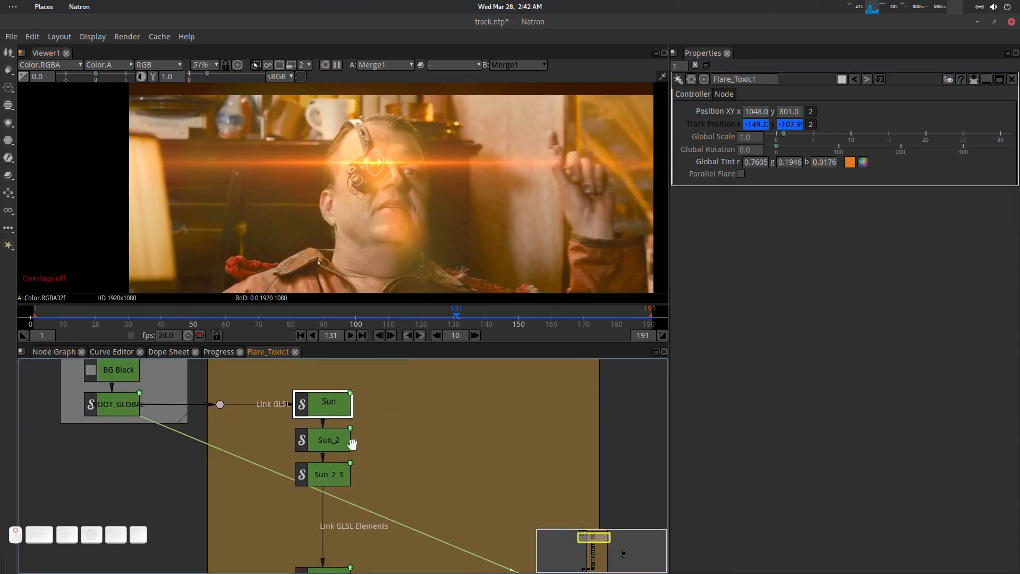
click(327, 444)
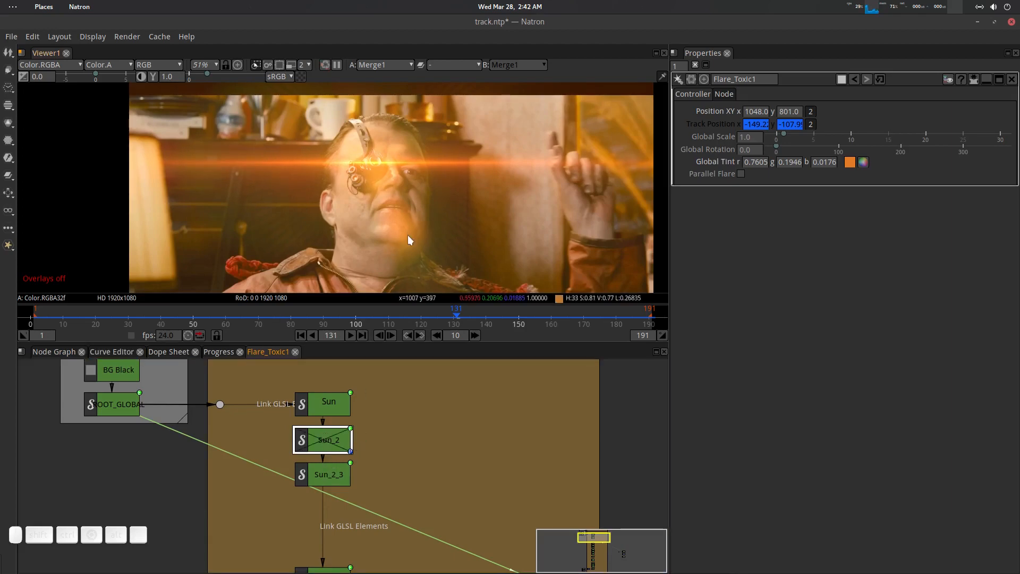
- Return to the main node graph and play the whole shot from frame 1, stopping at frame 101
scroll(408, 231, down, 5)
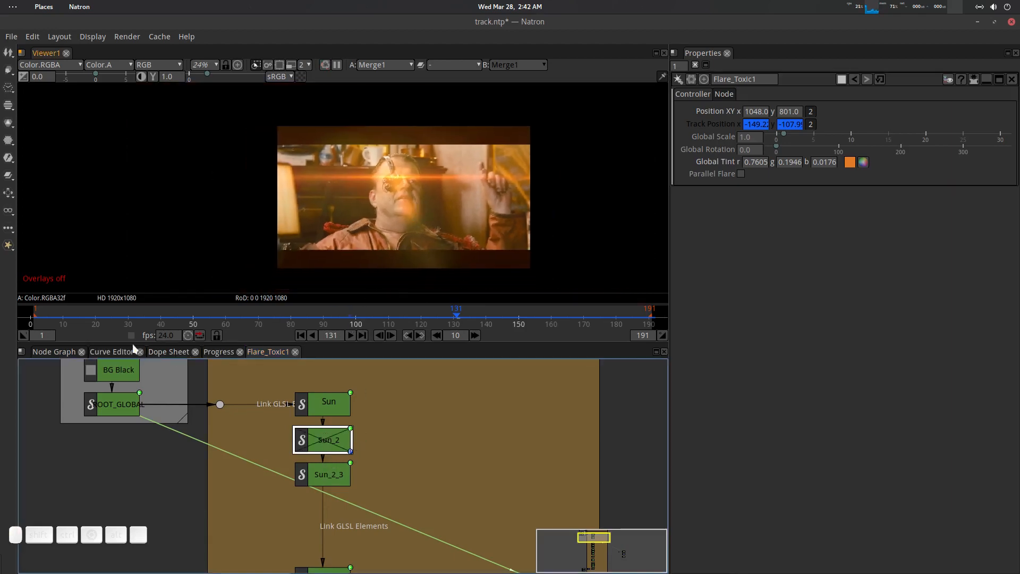
click(54, 352)
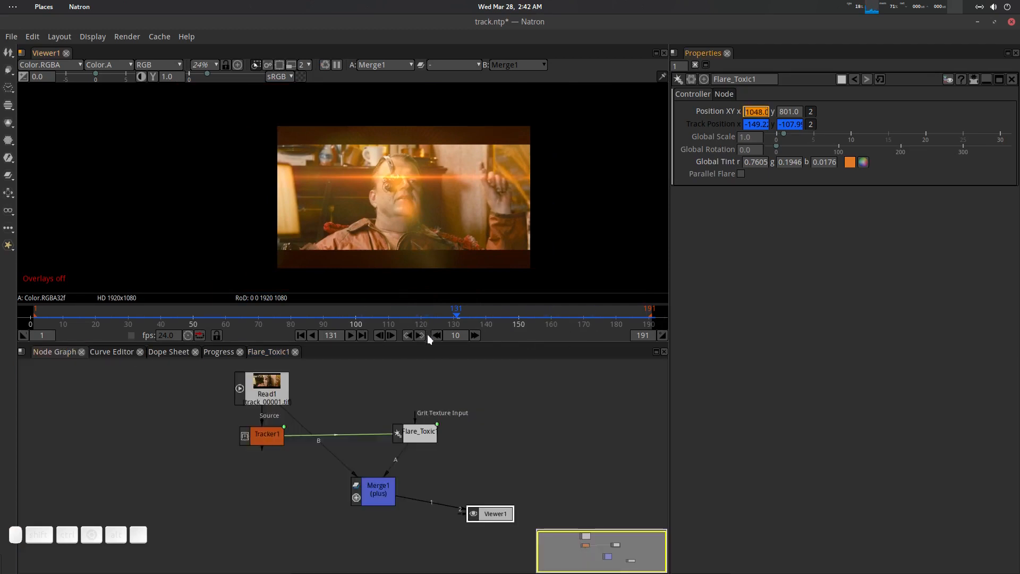
click(301, 336)
click(351, 336)
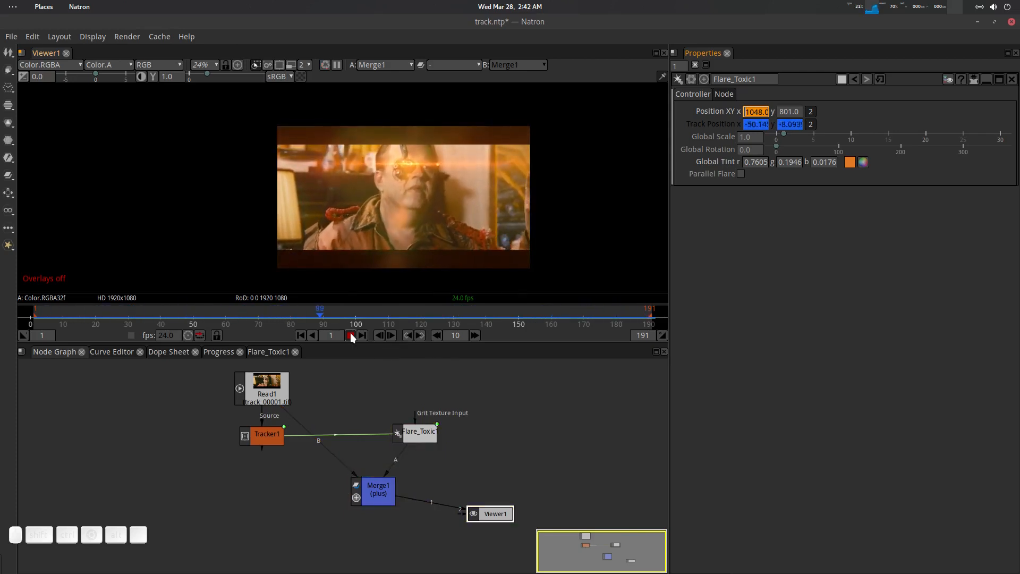
click(351, 335)
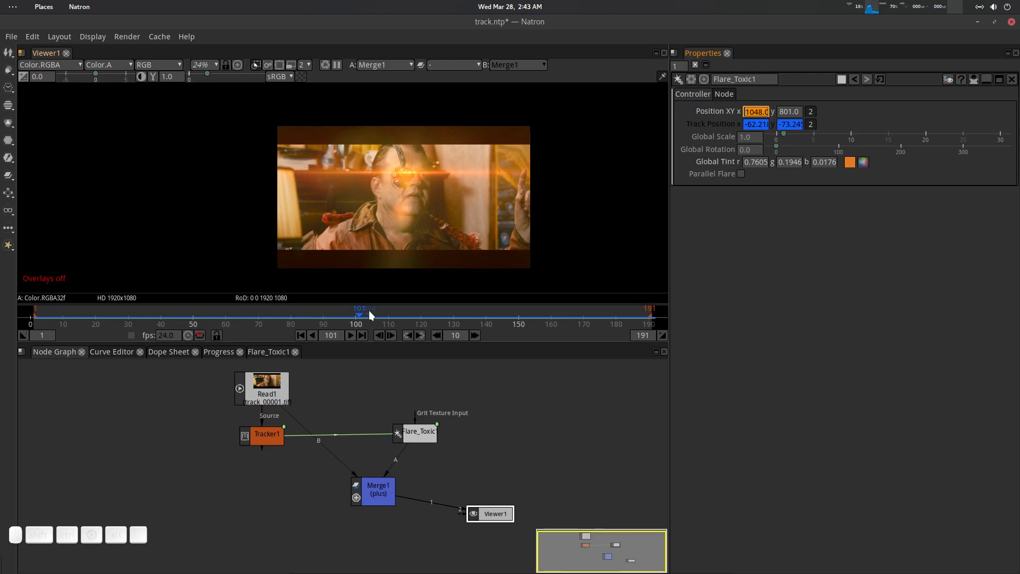
- Inside the Flare_Toxic1 group, duplicate the Star node and insert the copy between Sun_2_3 and Star
click(415, 435)
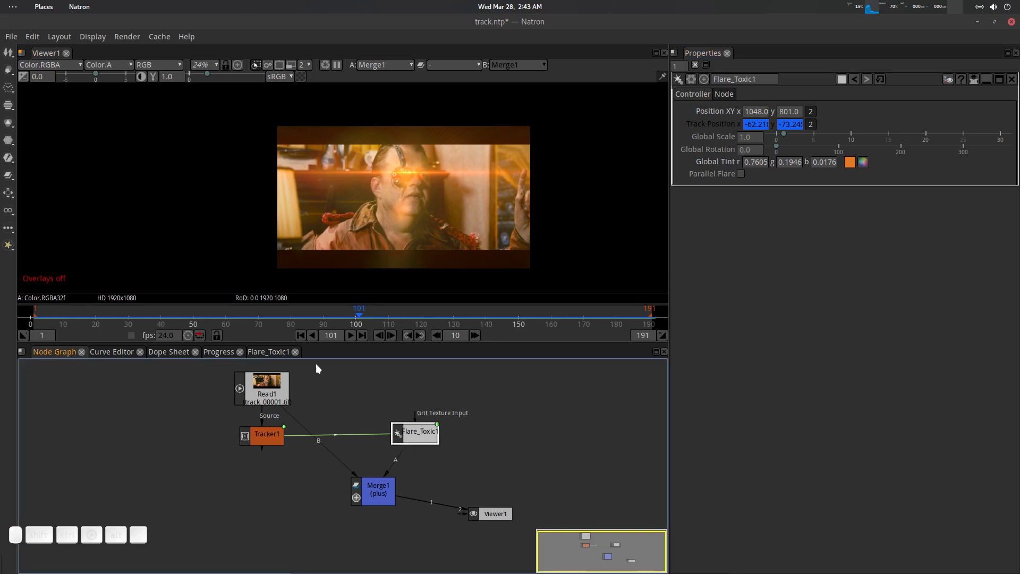
click(268, 351)
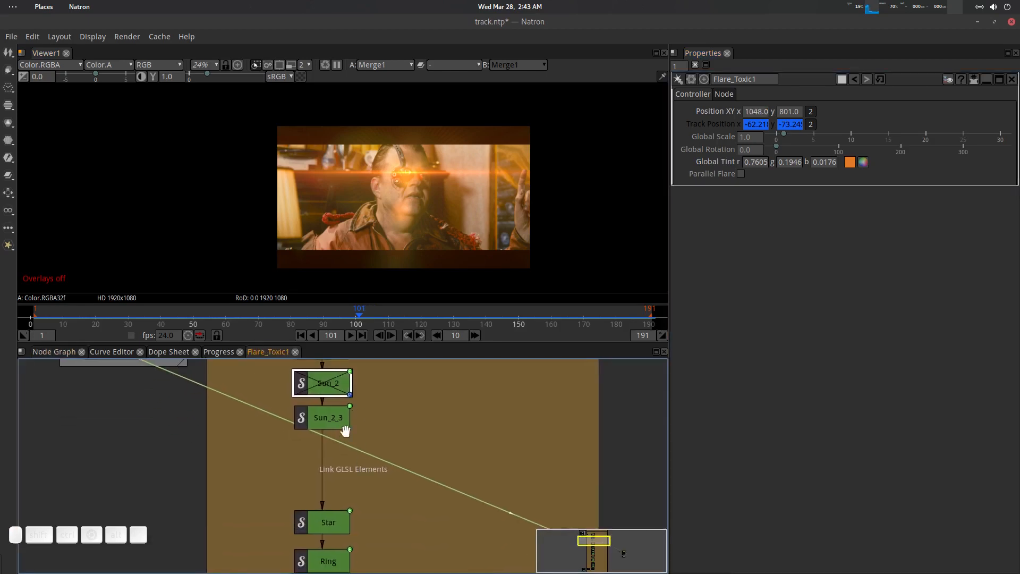
click(338, 428)
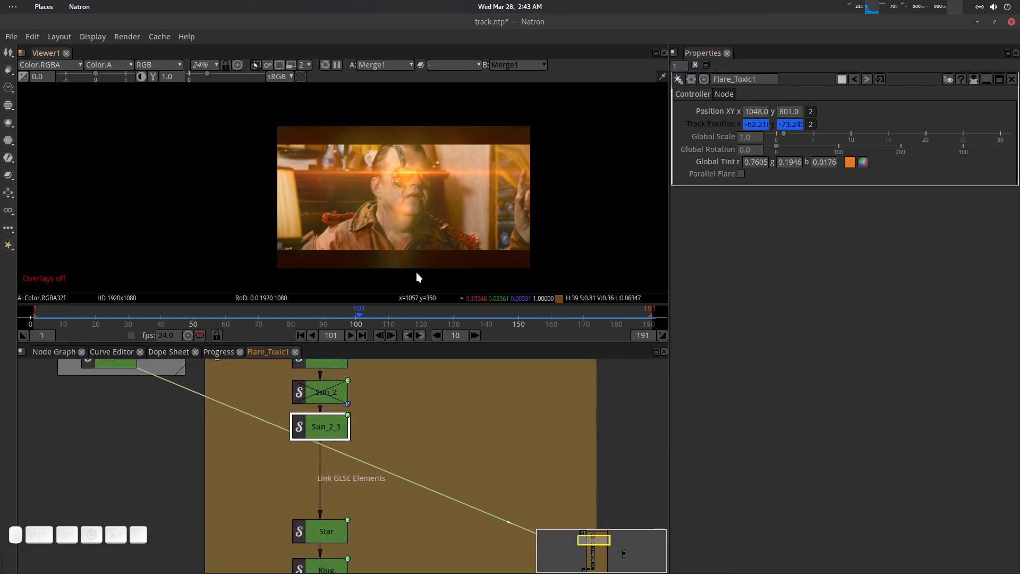
drag(368, 434, 369, 462)
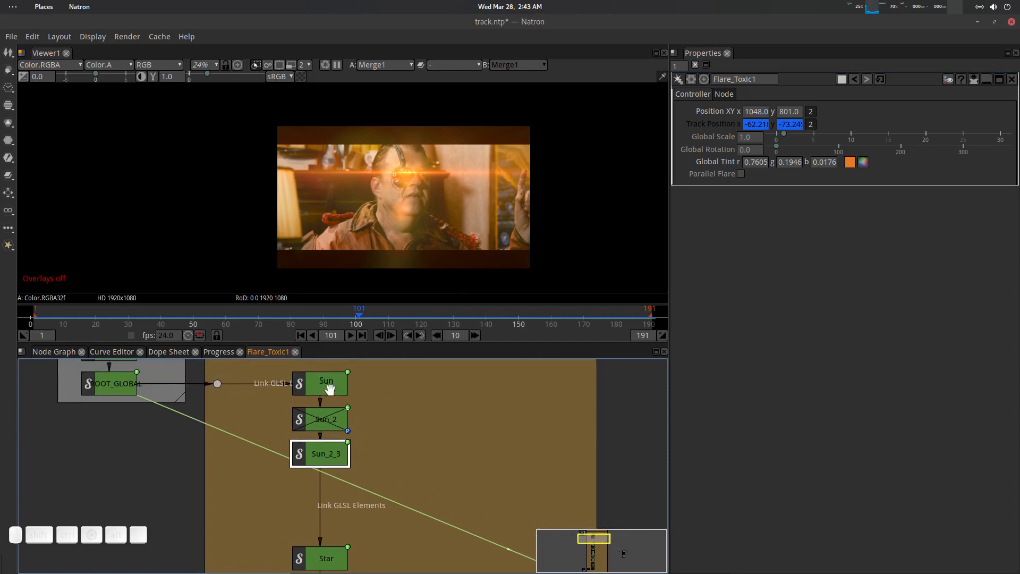
click(330, 390)
drag(309, 529, 315, 492)
drag(348, 522, 347, 531)
click(326, 530)
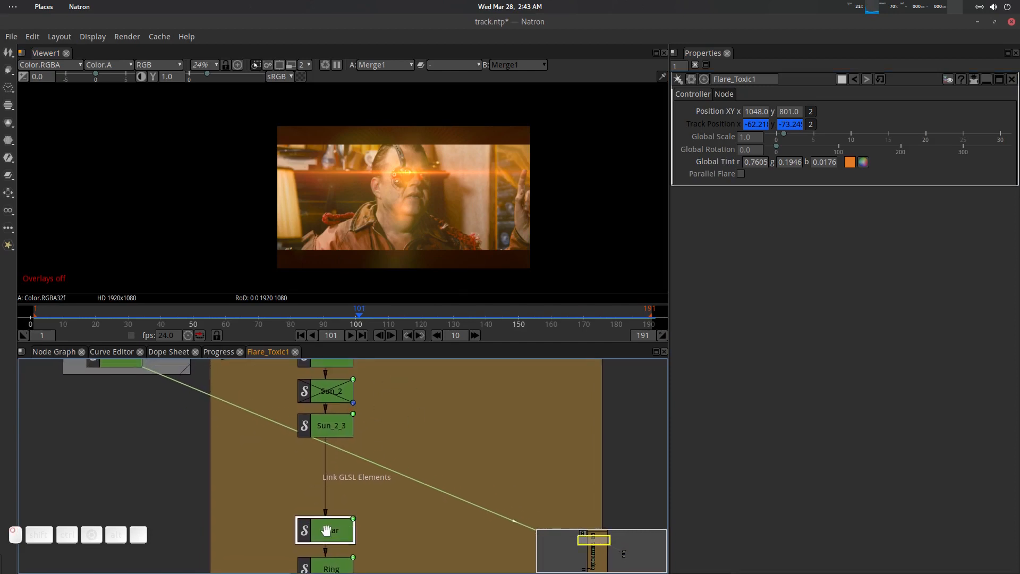
key(ctrl)
key(ctrl+v)
drag(439, 526, 330, 486)
key(ctrl)
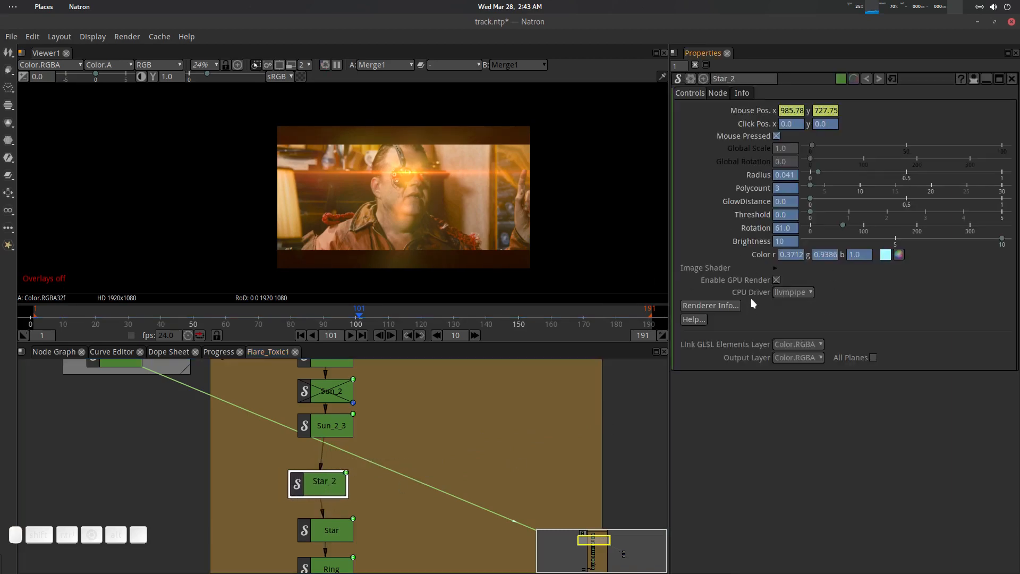
- Try the Lens Flare Elements Caustic_Ghosts preset on Star_2 with Size 2.26 and Brightness 4.94
click(774, 268)
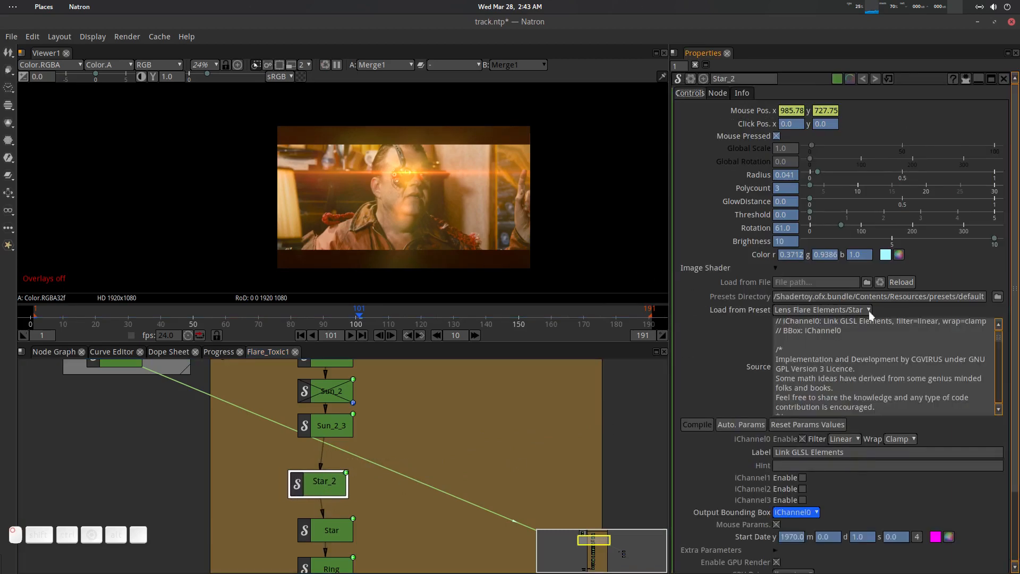
click(691, 77)
click(749, 134)
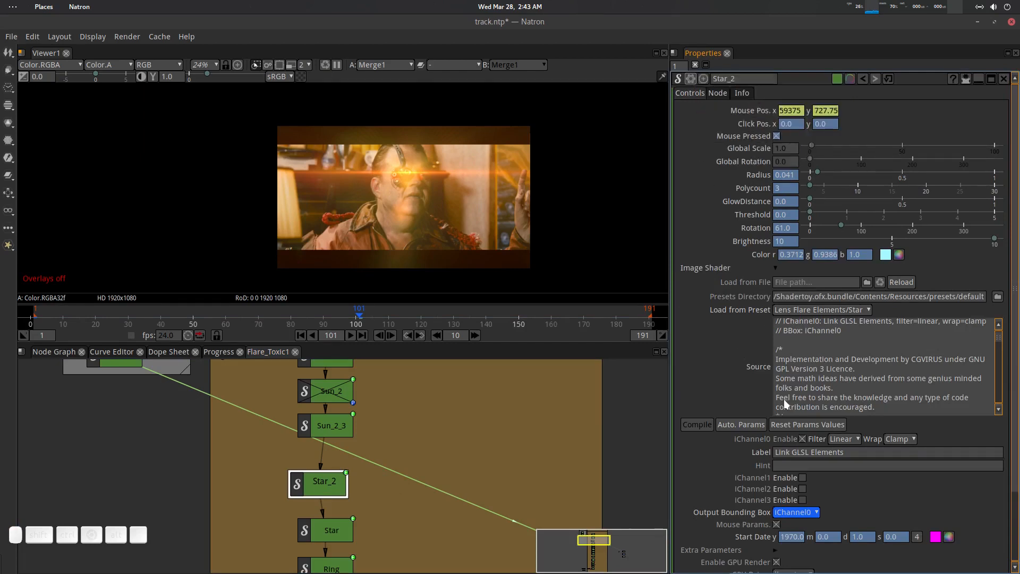
click(802, 453)
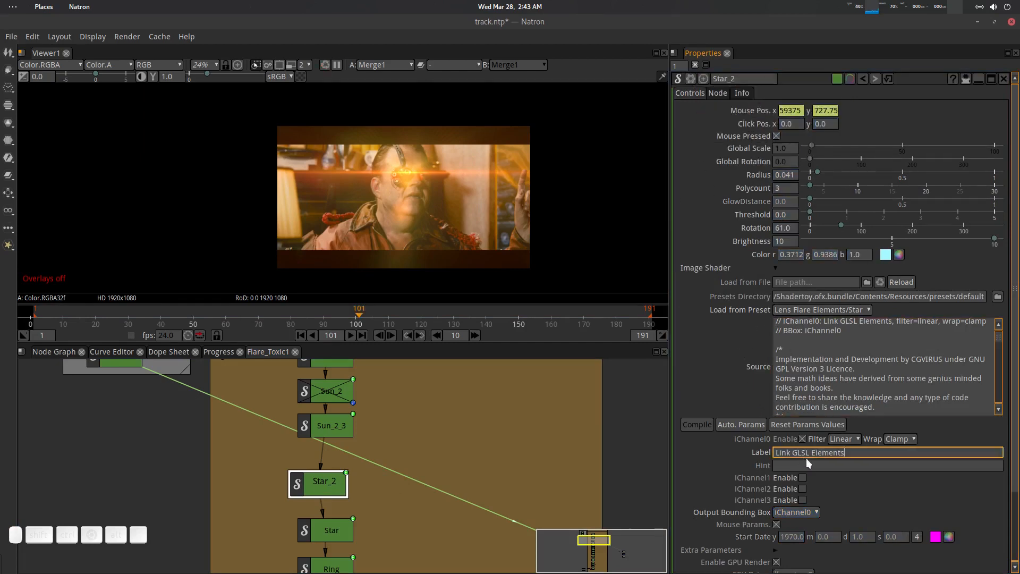
click(819, 308)
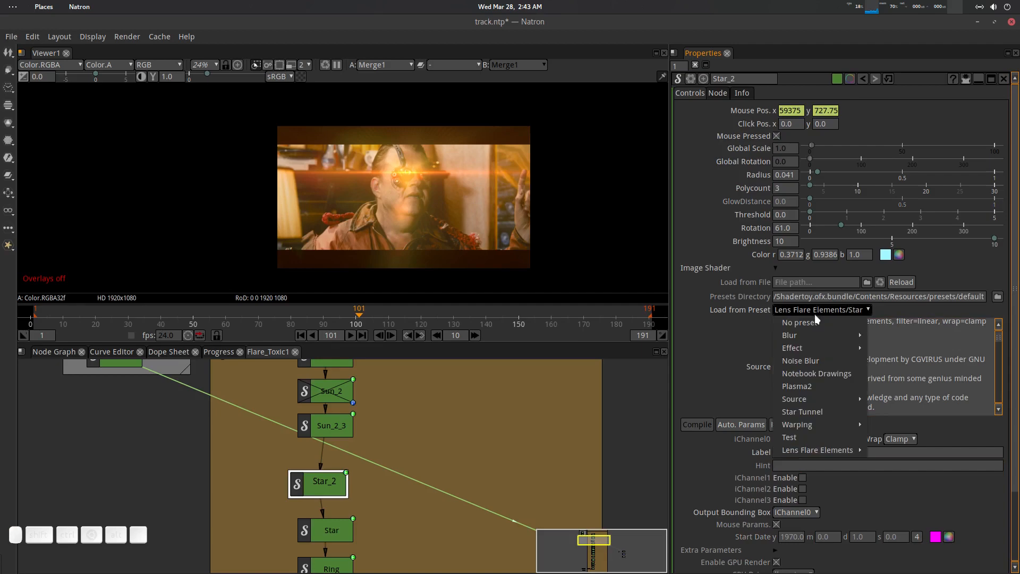
mouse_move(820, 453)
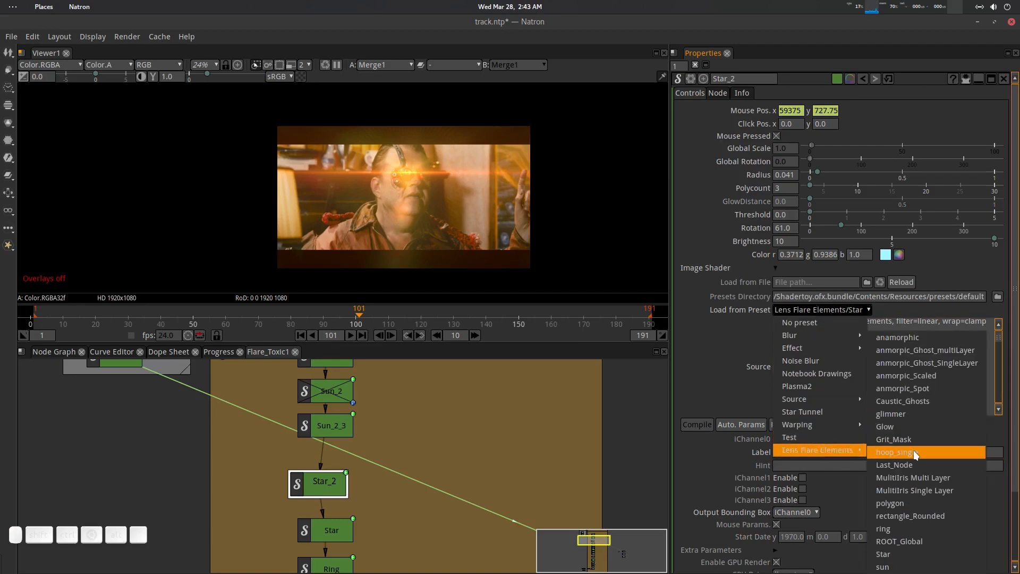
click(925, 402)
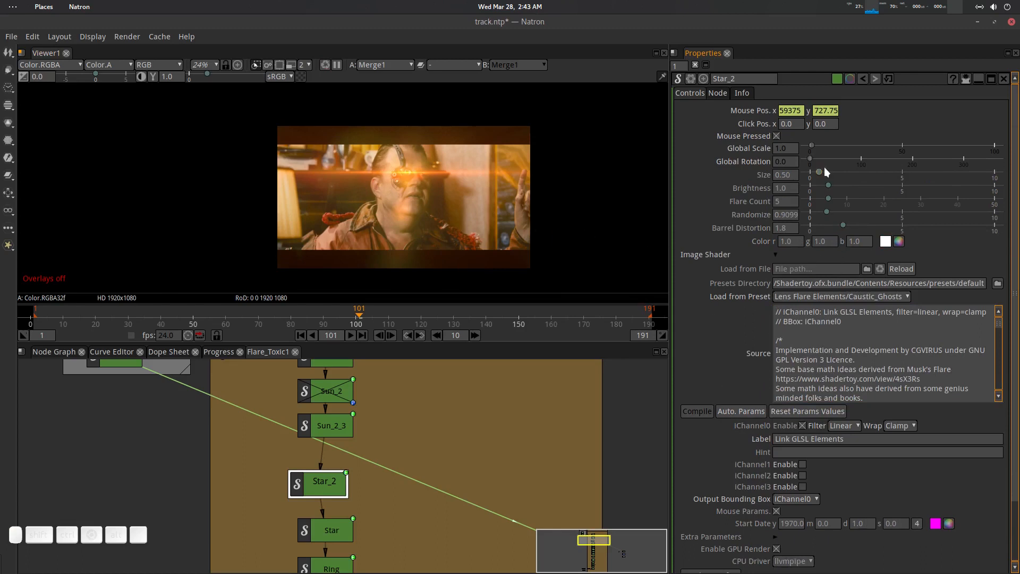
drag(835, 172, 894, 172)
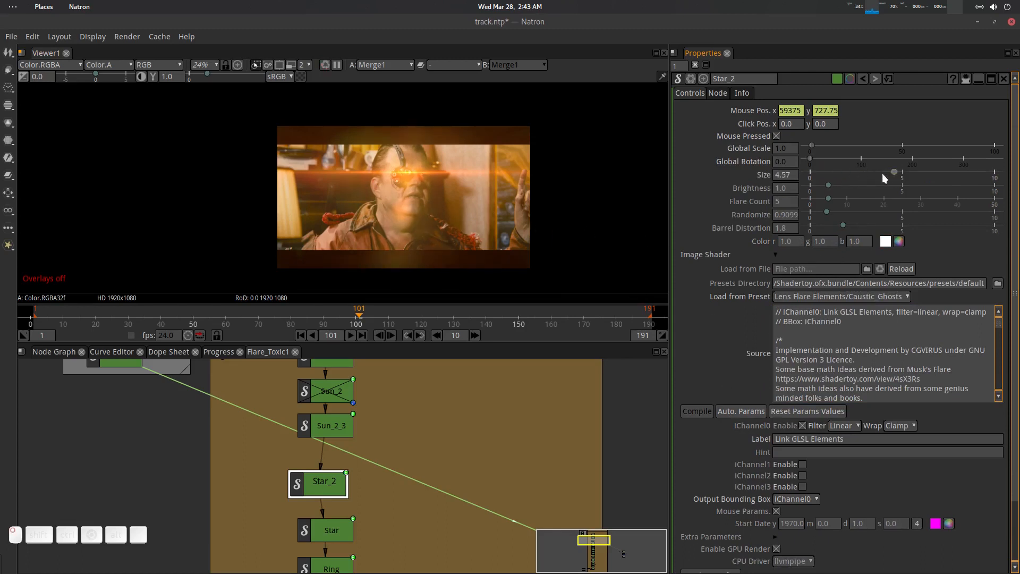
drag(830, 185, 901, 186)
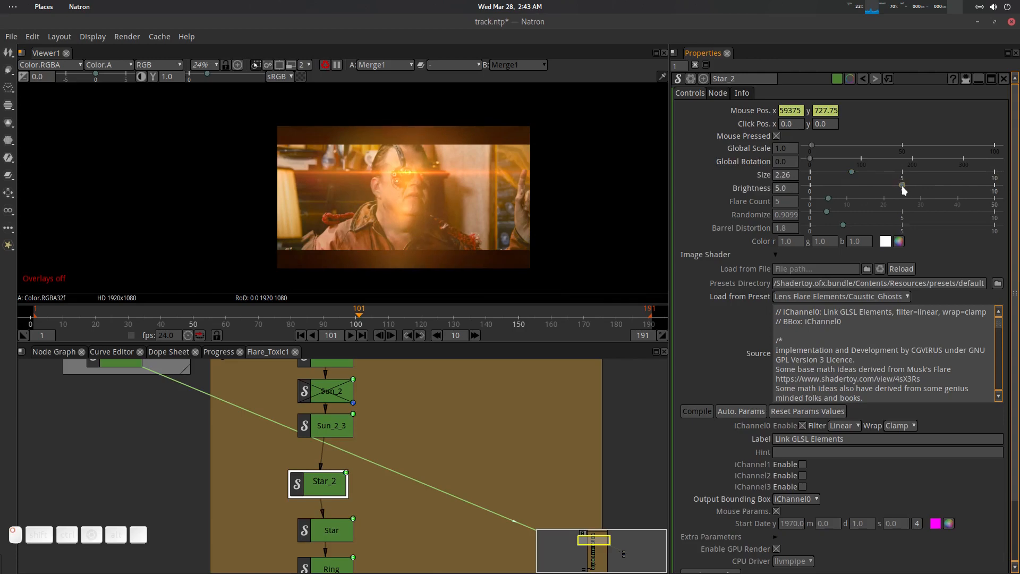
- Load the Lens Flare Elements Star preset into Star_2 and set Brightness 10, Rotation 61 and Threshold 0
click(789, 296)
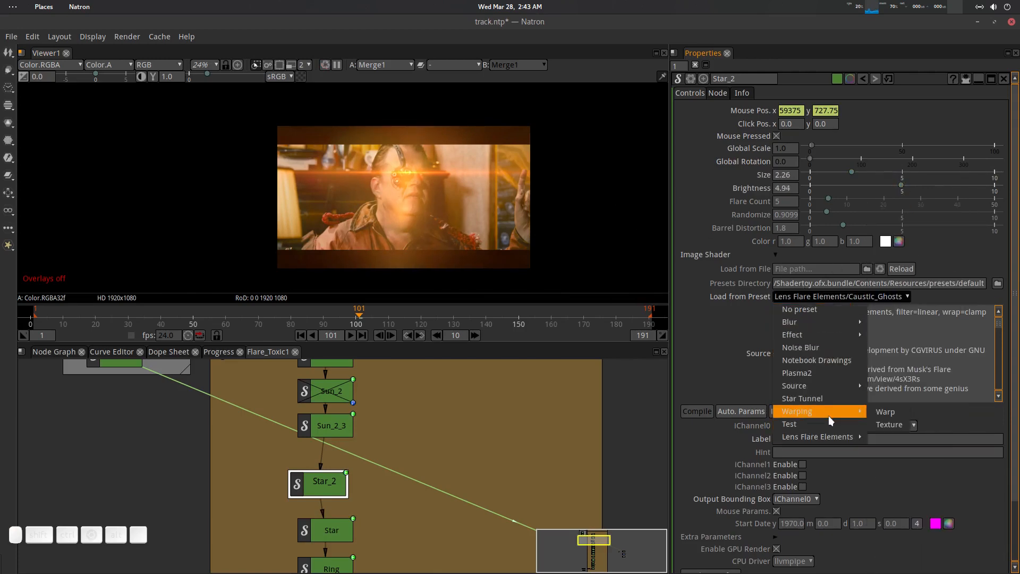
mouse_move(827, 435)
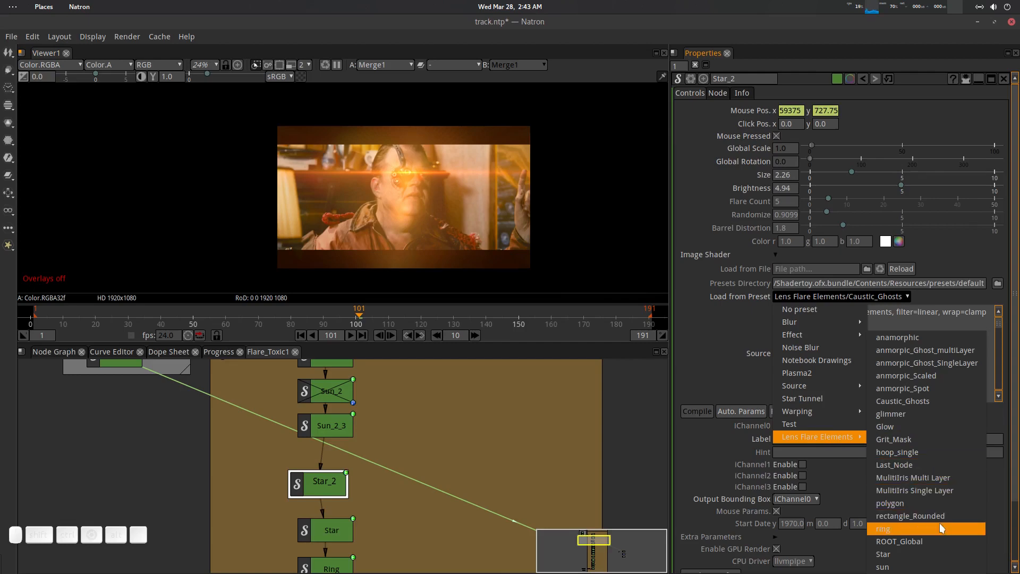
click(939, 556)
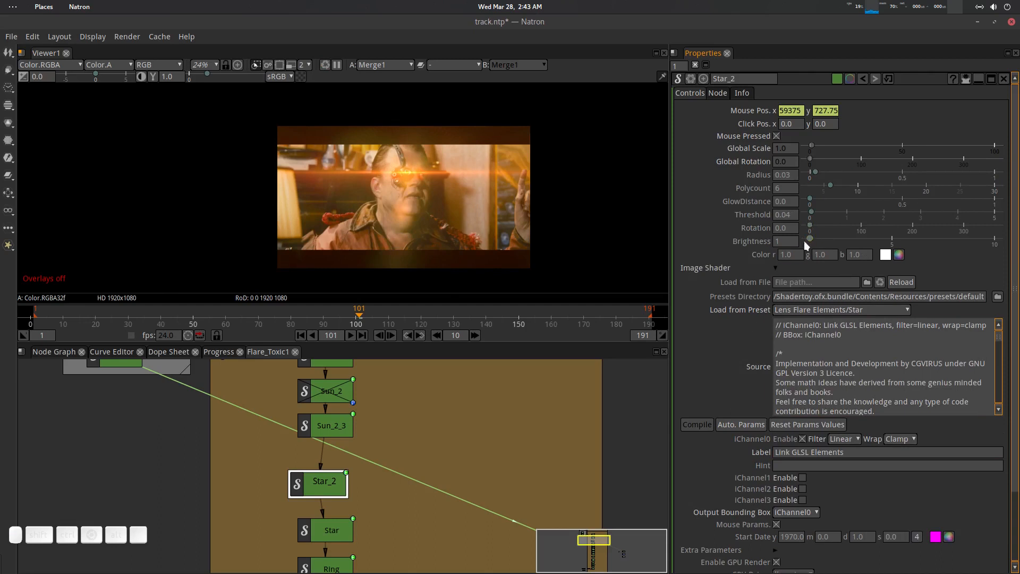
drag(808, 236, 1014, 238)
drag(812, 225, 876, 216)
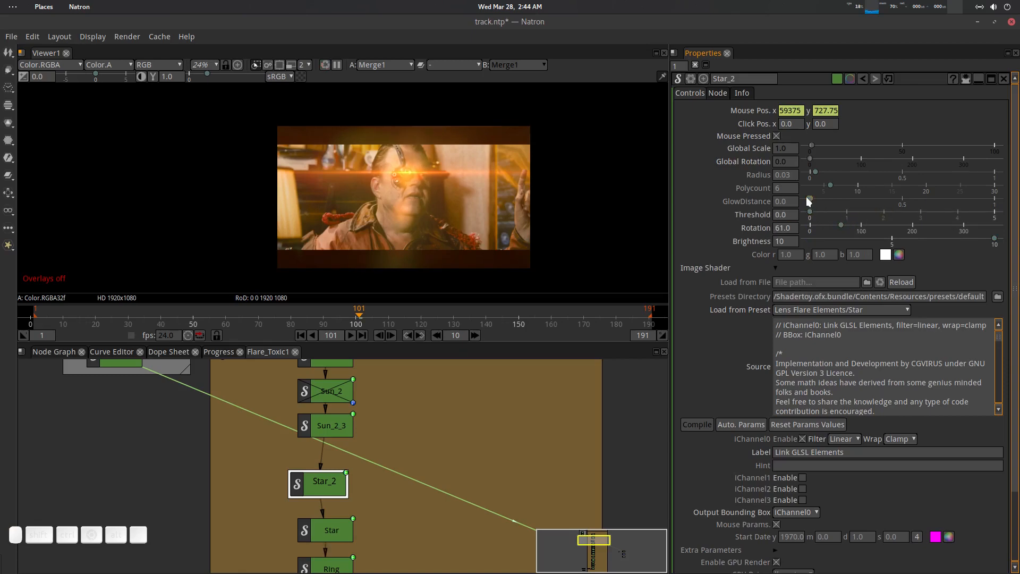
- Shape the Star_2 element with Radius 0.062, Polycount 8, GlowDistance 0.195 and Rotation 45
drag(805, 197, 831, 199)
drag(921, 204, 849, 211)
drag(817, 174, 833, 226)
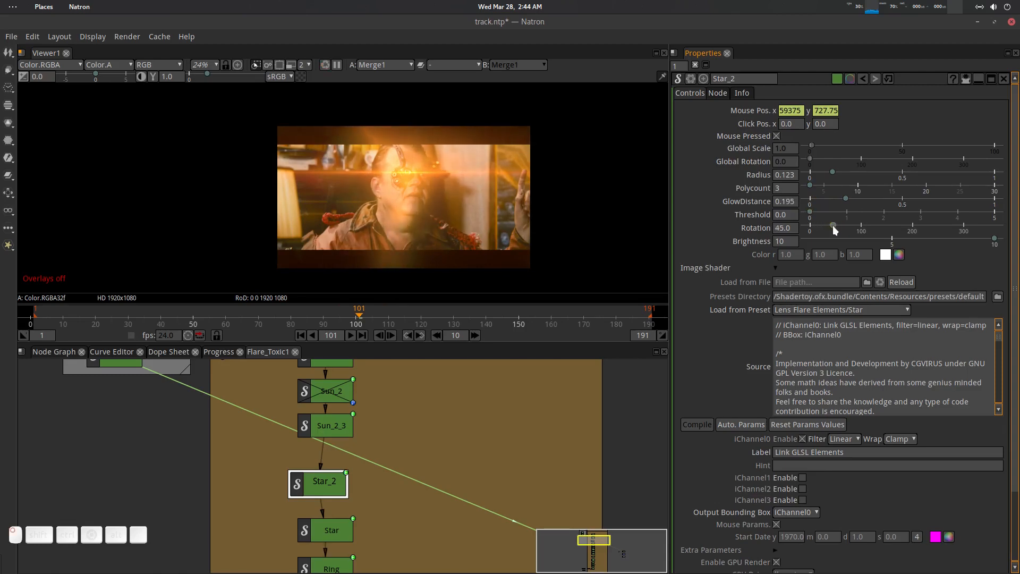
drag(826, 173, 813, 175)
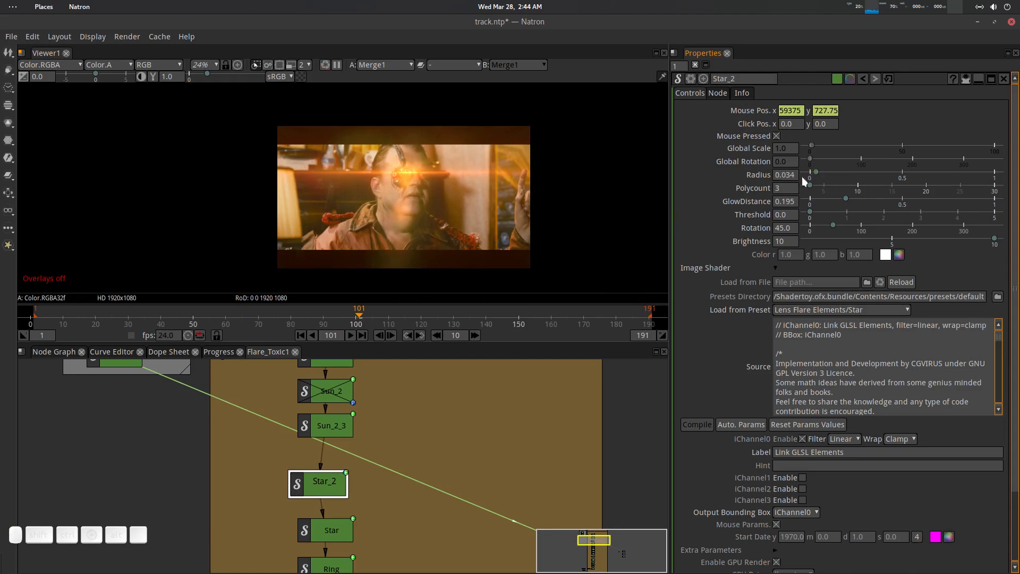
drag(812, 186, 845, 186)
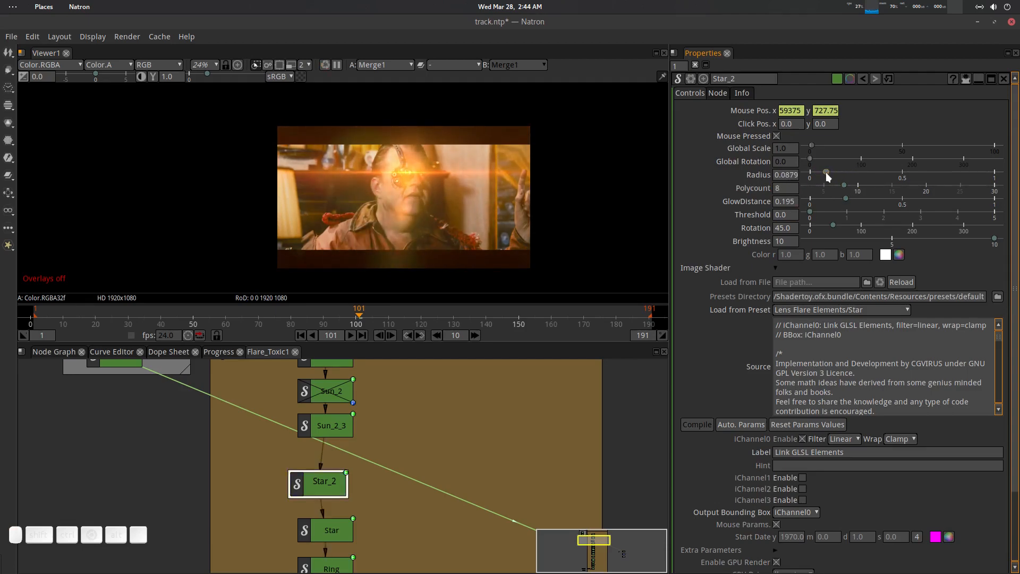
drag(826, 176, 819, 179)
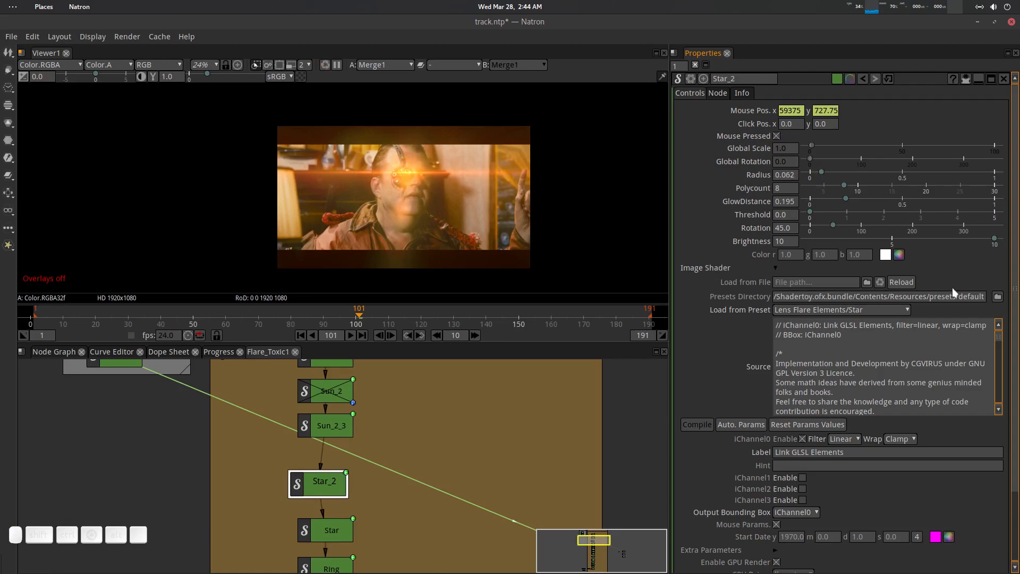
- Set the Star_2 node's Color to a bright green of r 0.0159, g 1.0, b 0.0998
click(899, 255)
click(543, 233)
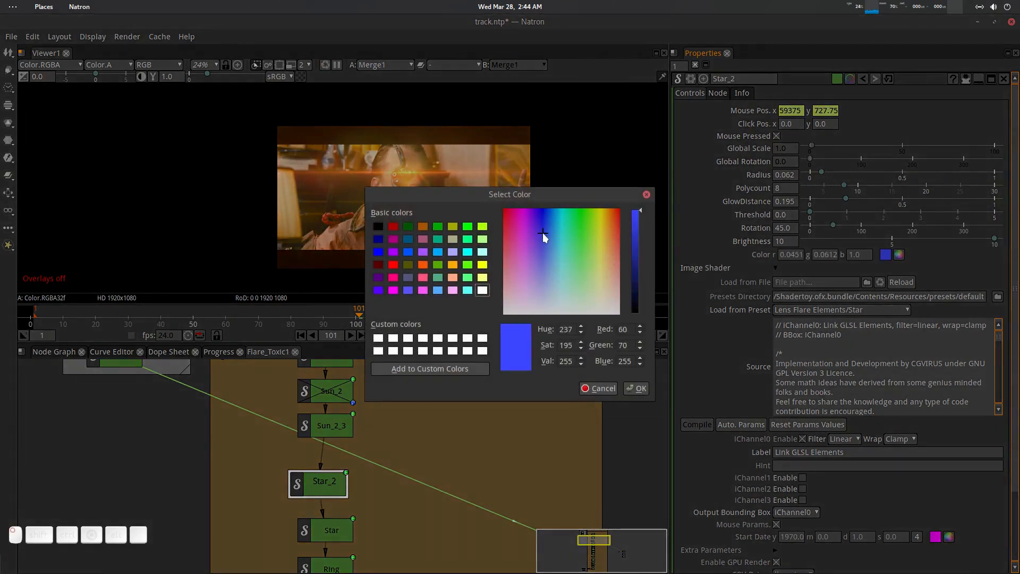
click(537, 247)
drag(537, 247, 576, 224)
click(637, 389)
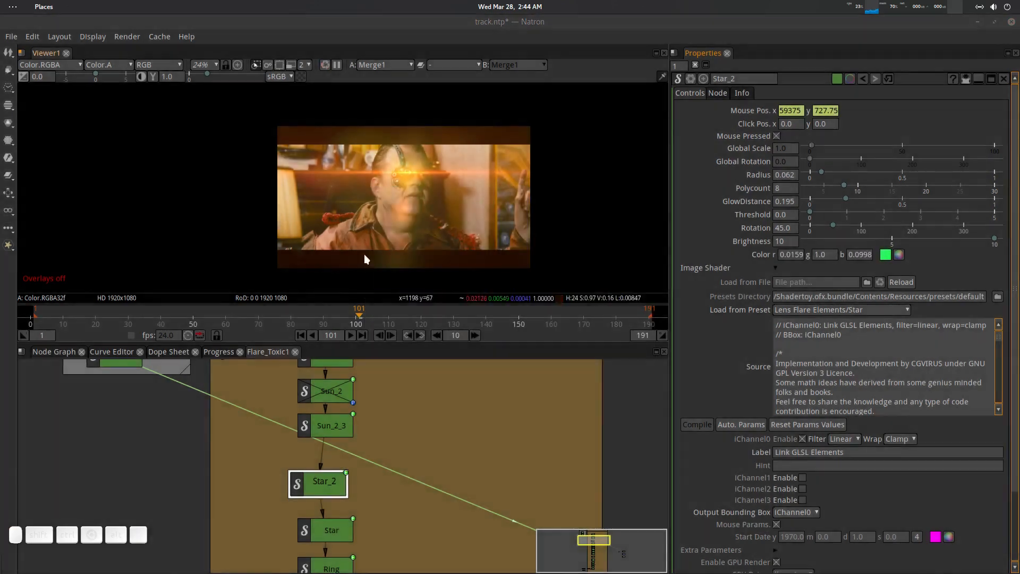
- Return from the flare group to the main node graph and save the track.ntp project
click(54, 352)
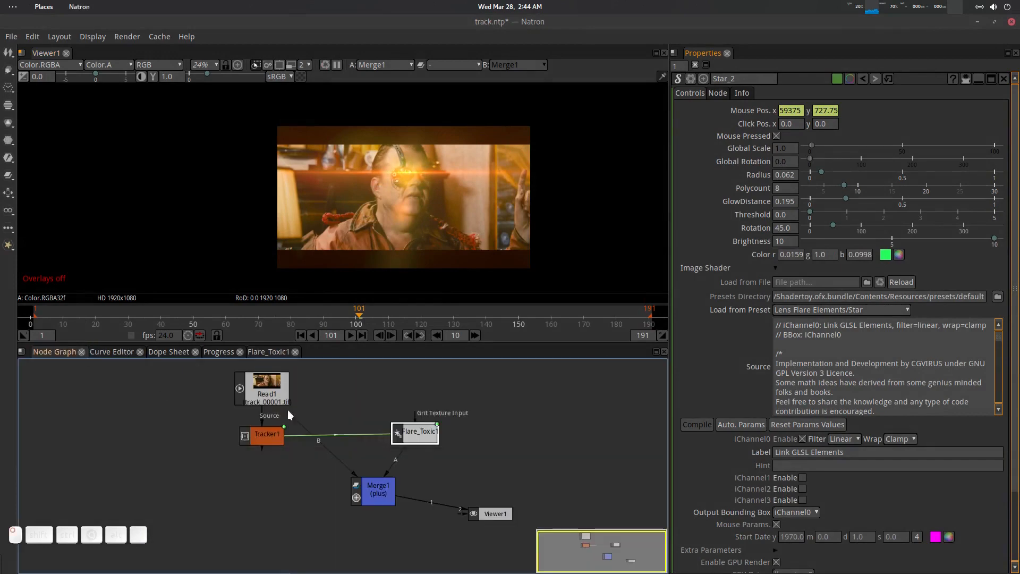
drag(485, 426, 476, 430)
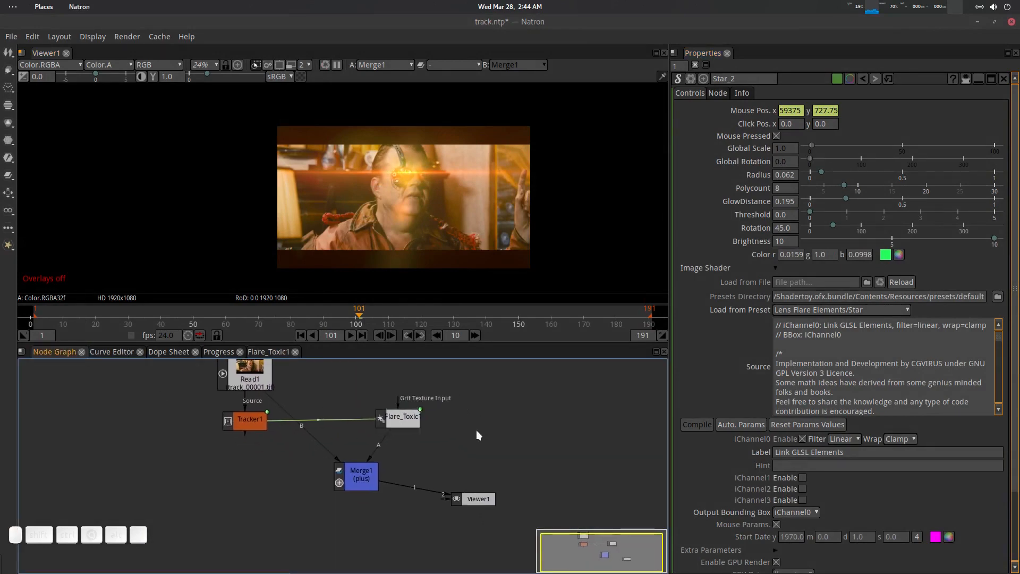
key(ctrl+s)
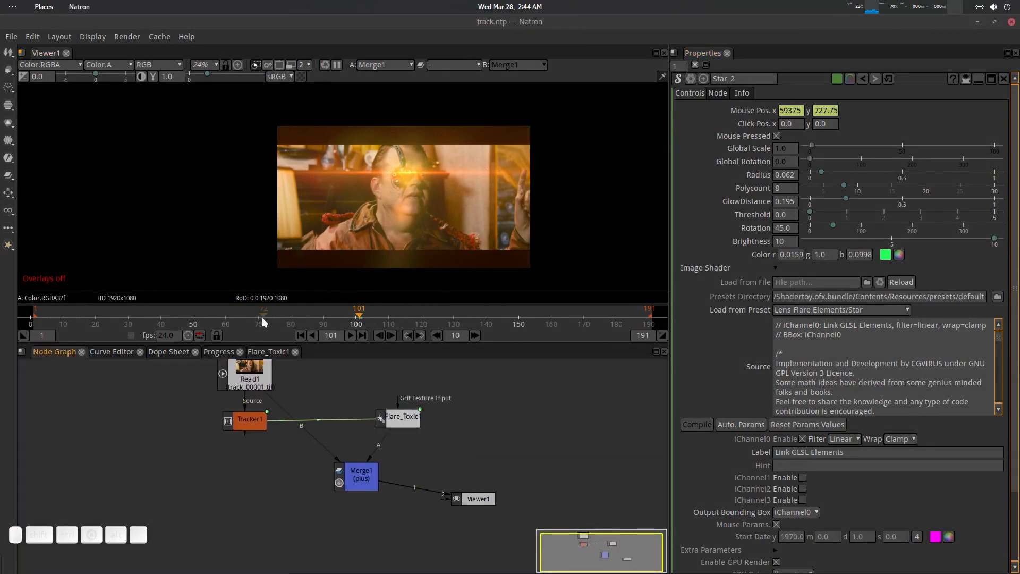
- Play the composite from frame 1 to review the flare on the tracked eye, stopping at frame 106
click(299, 335)
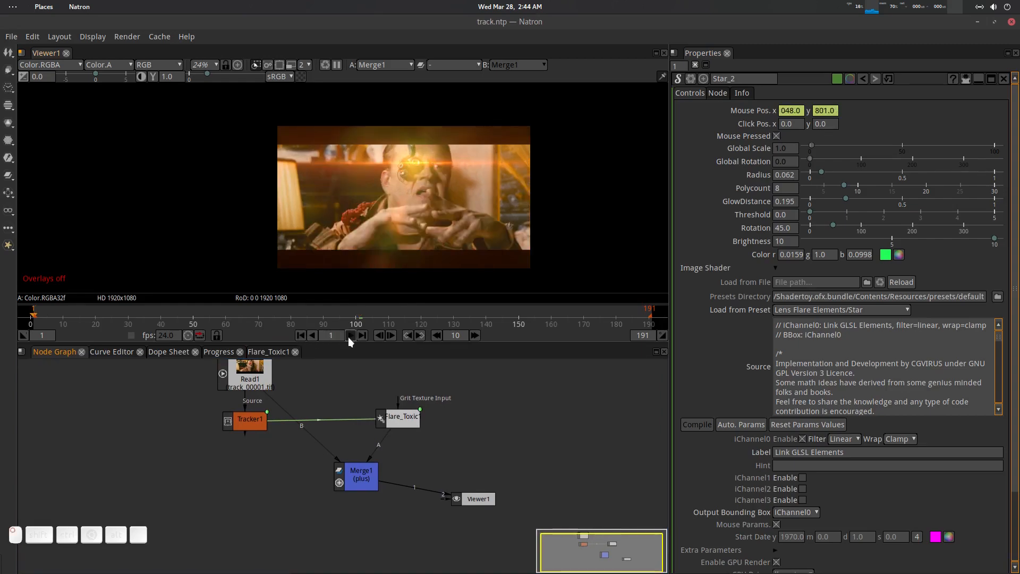
click(349, 336)
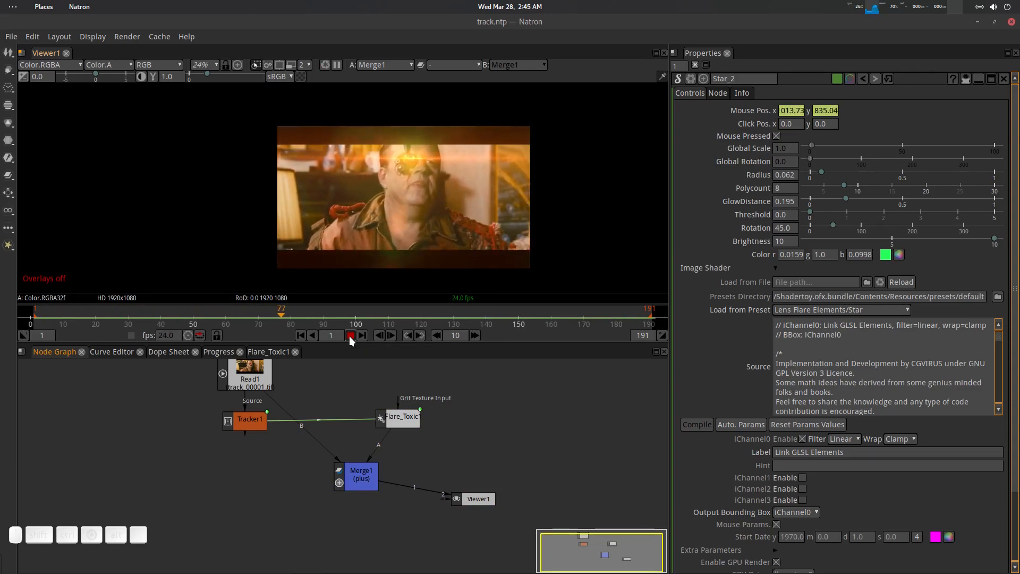
click(350, 335)
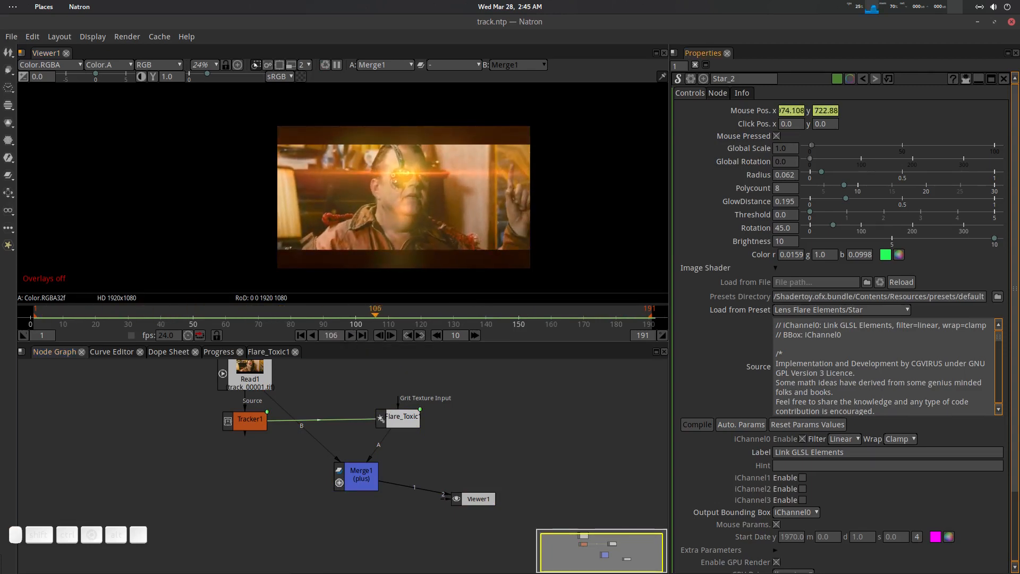